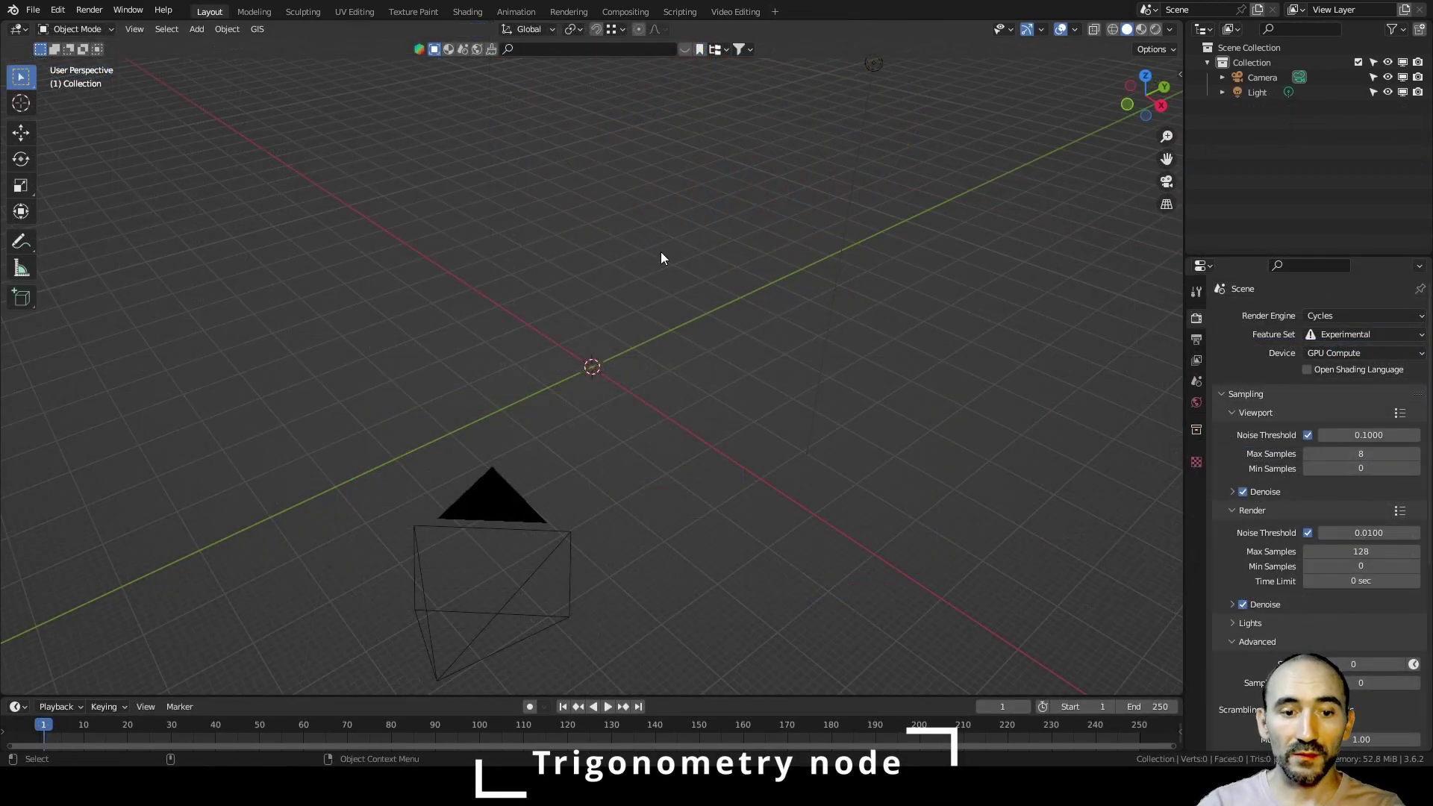
- Add a plane mesh to the scene and frame it in the viewport
key("shift+a")
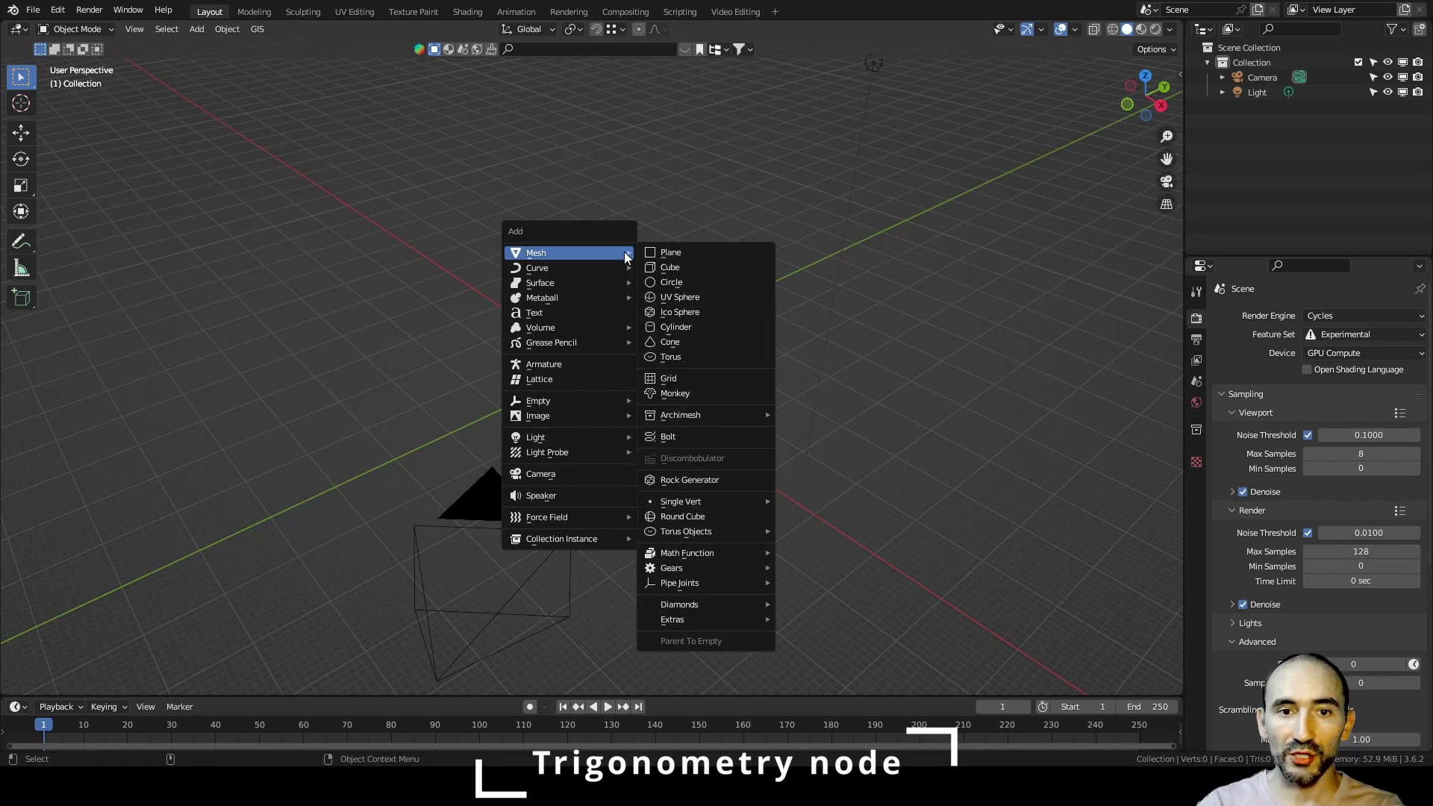
left_click(685, 254)
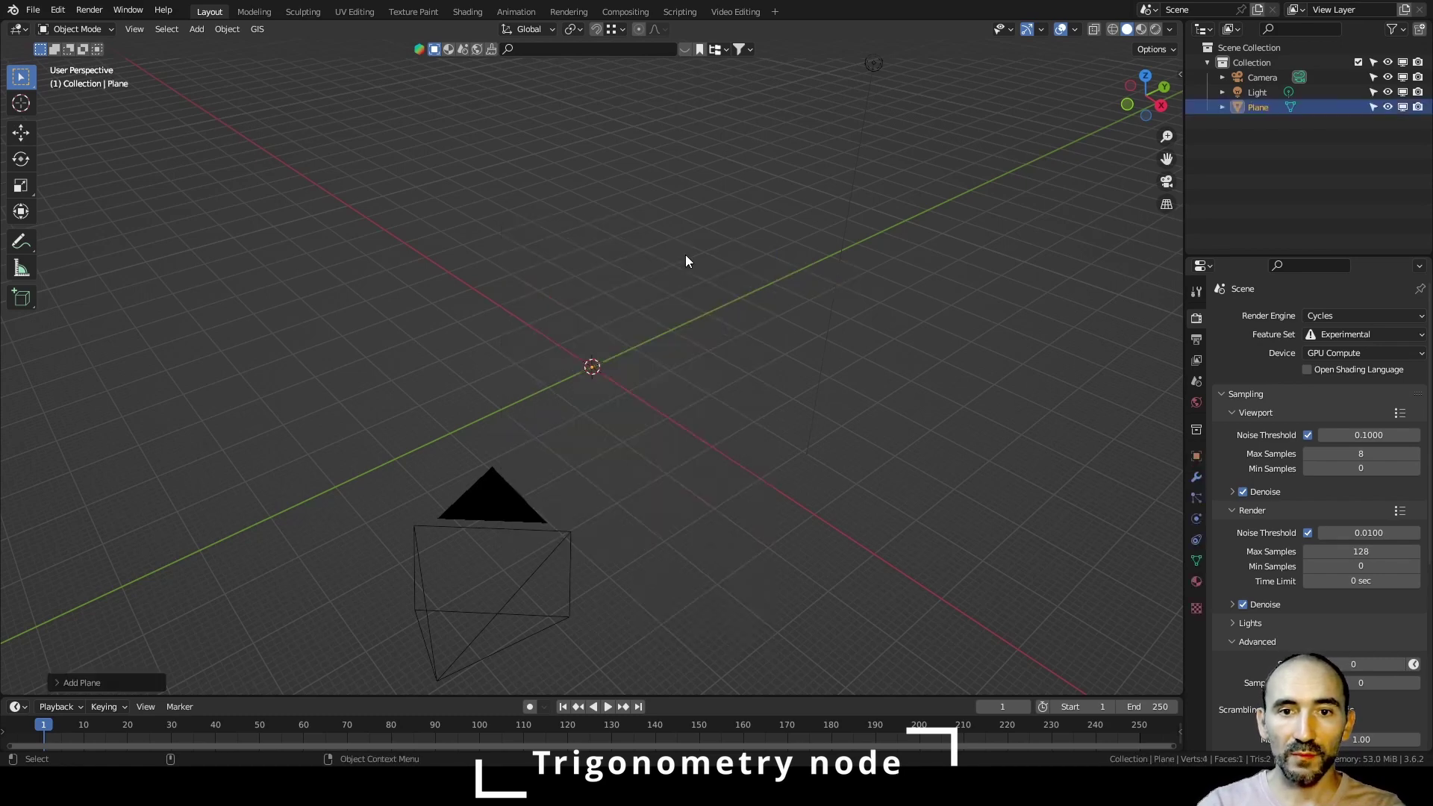
key("KP_Decimal")
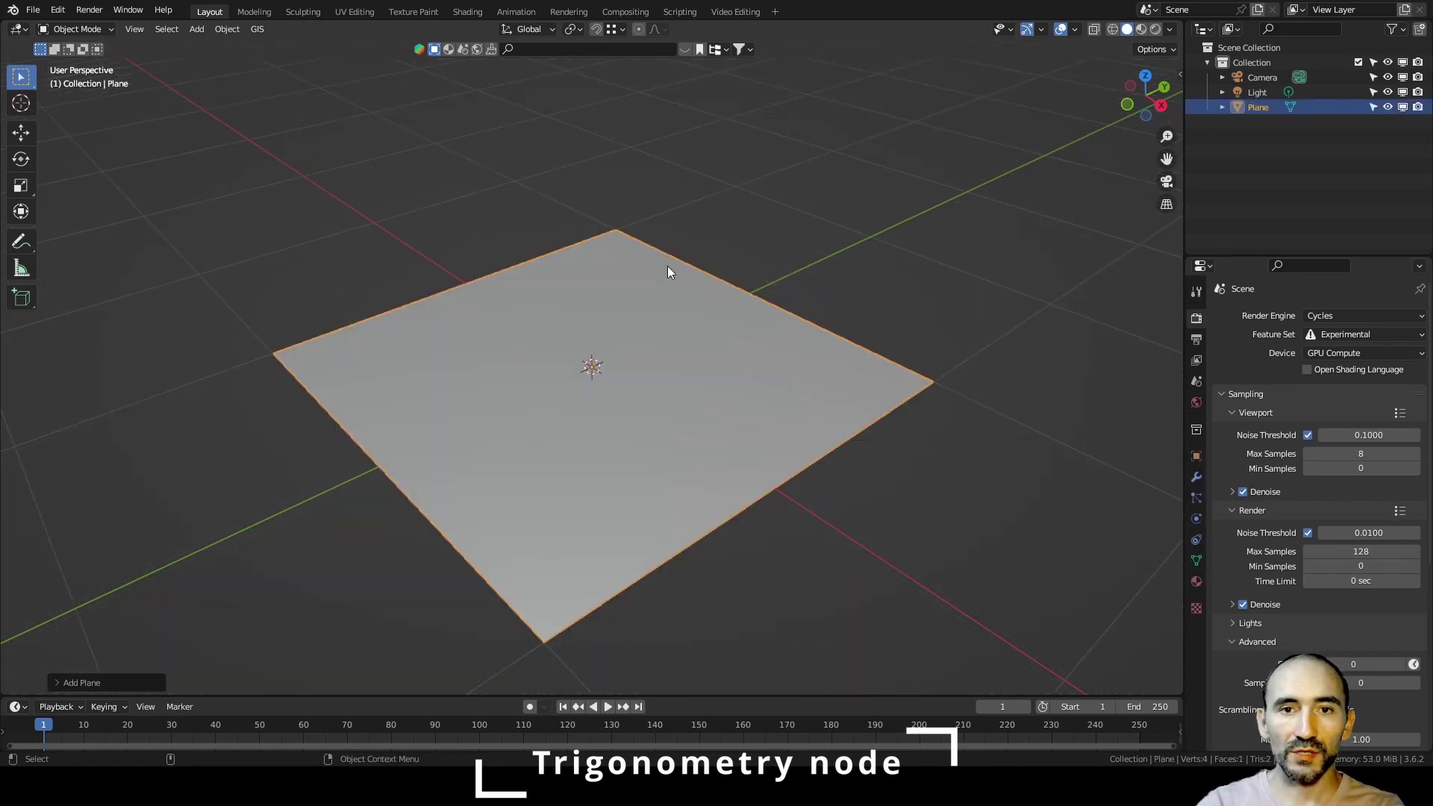
- Add a Geometry Nodes workspace and create a new geometry node tree on the plane
left_click(775, 11)
mouse_move(781, 44)
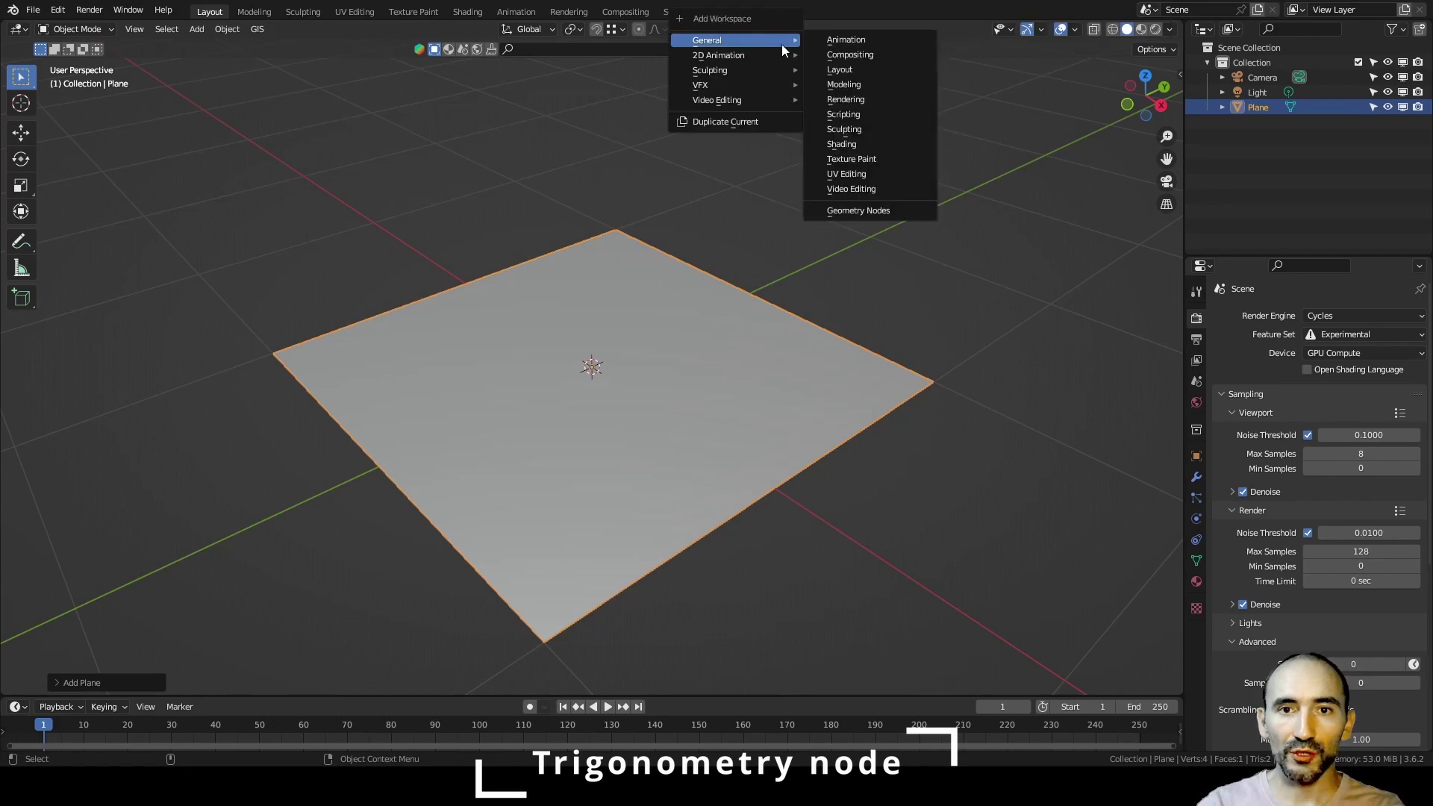
left_click(854, 210)
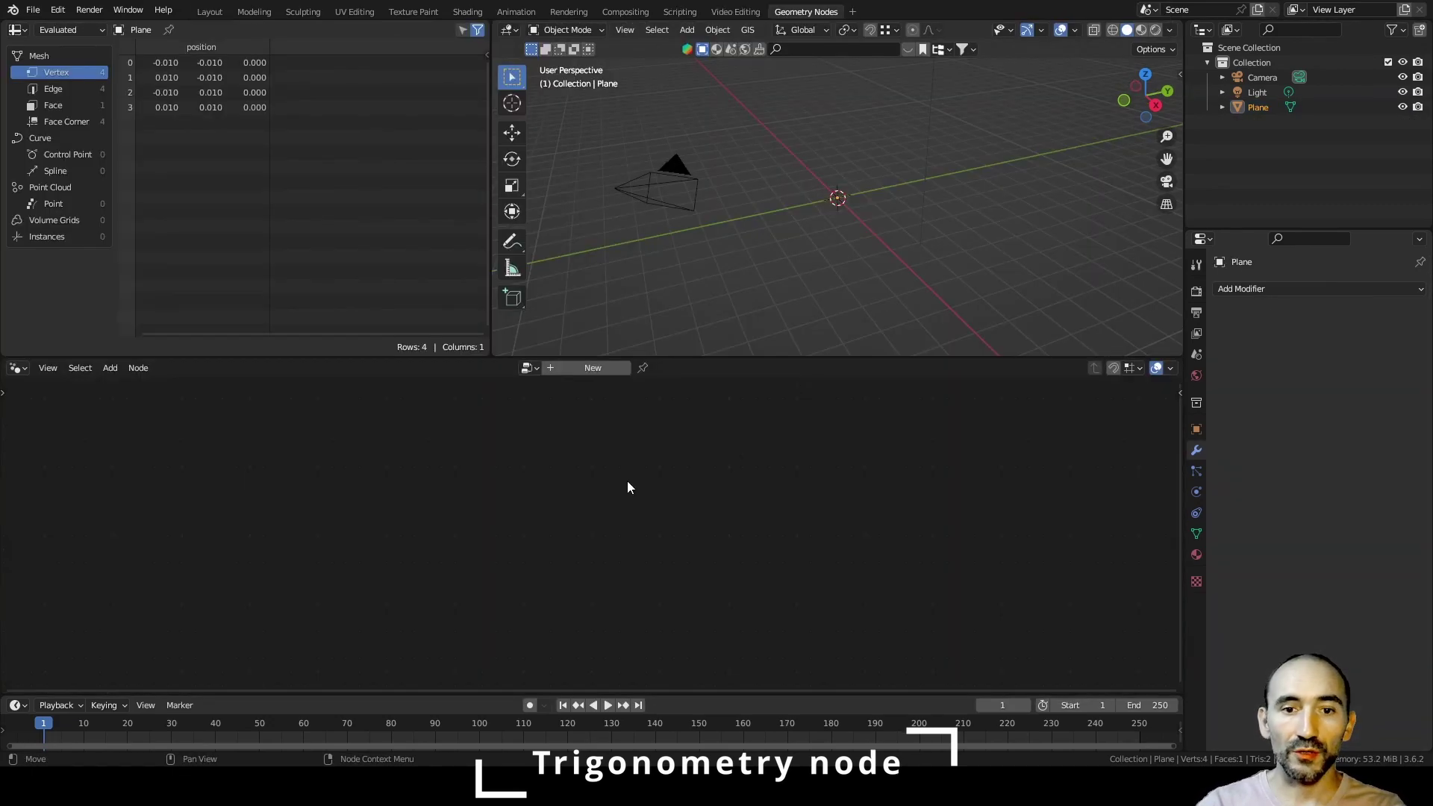
left_click(594, 368)
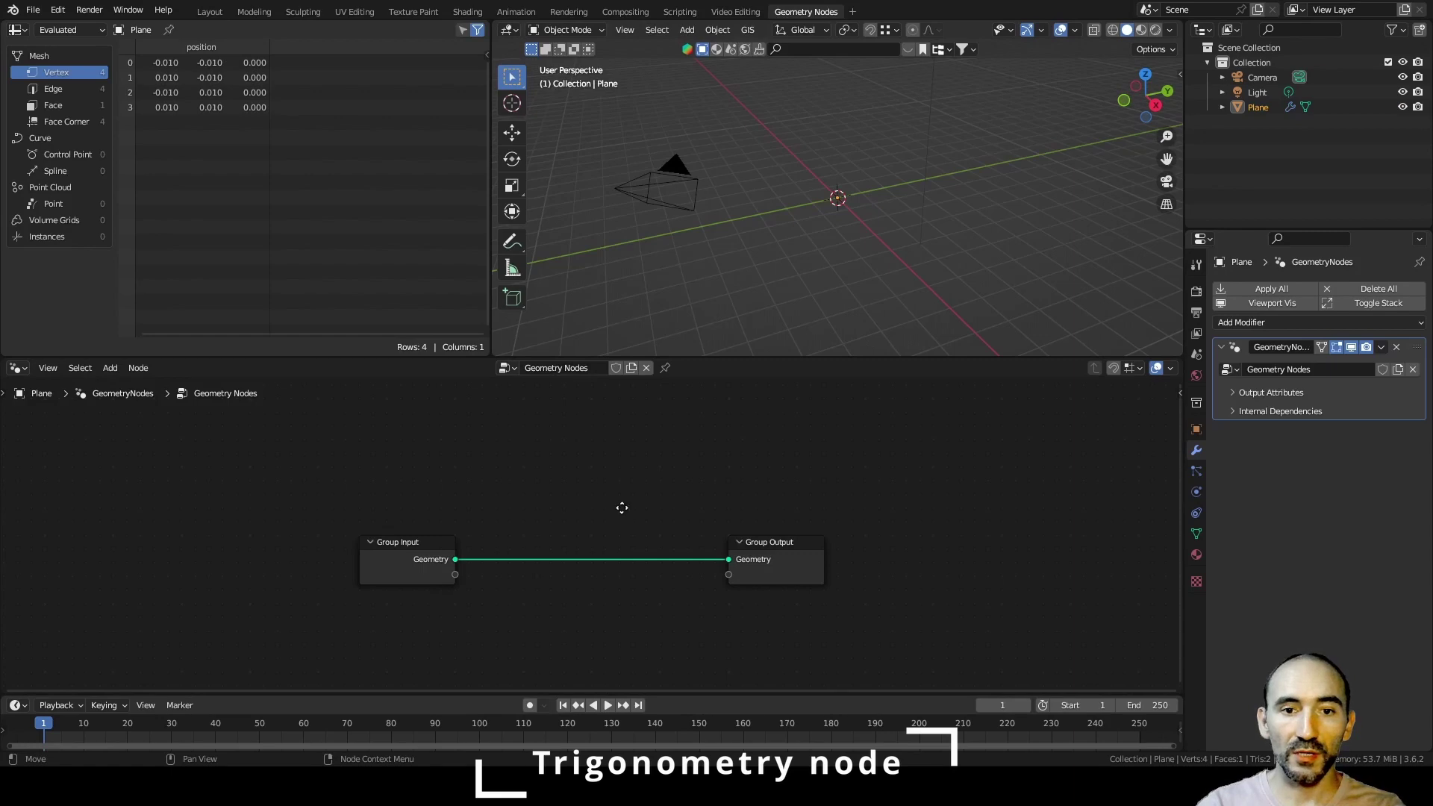
- Add a Grid node below the link between Group Input and Group Output
middle_click_drag(621, 507, 585, 432)
key("shift+a")
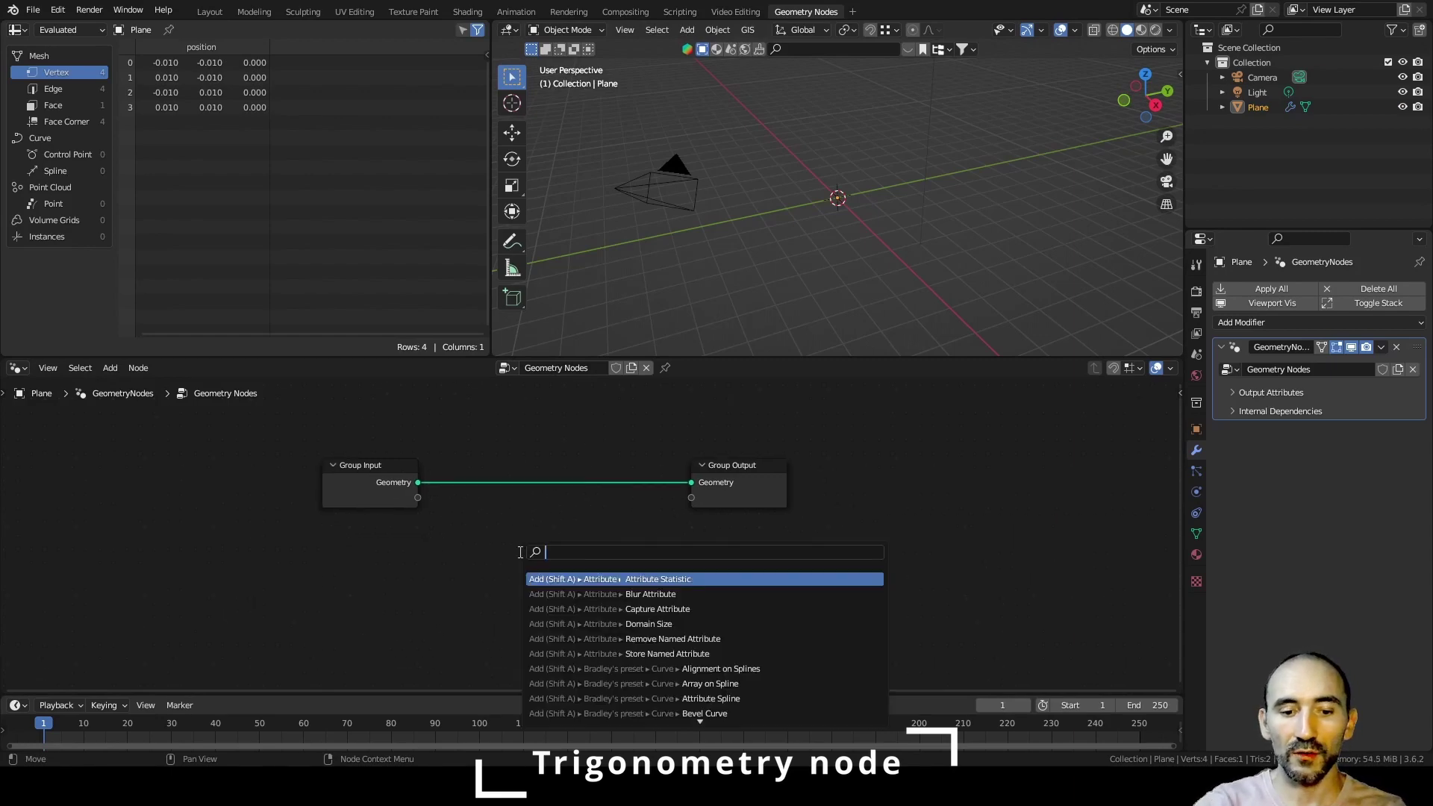
type("grid")
key("Return")
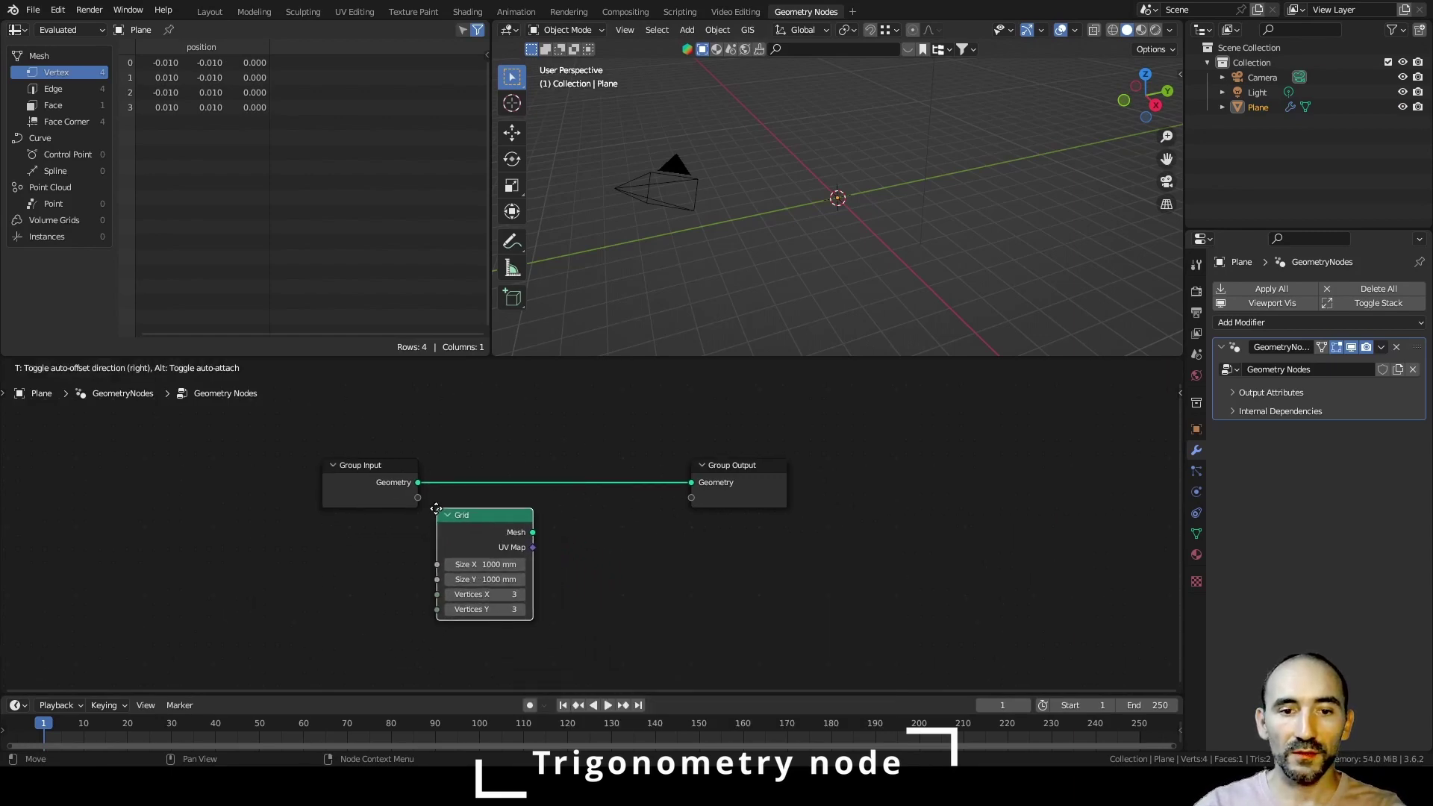
left_click(436, 508)
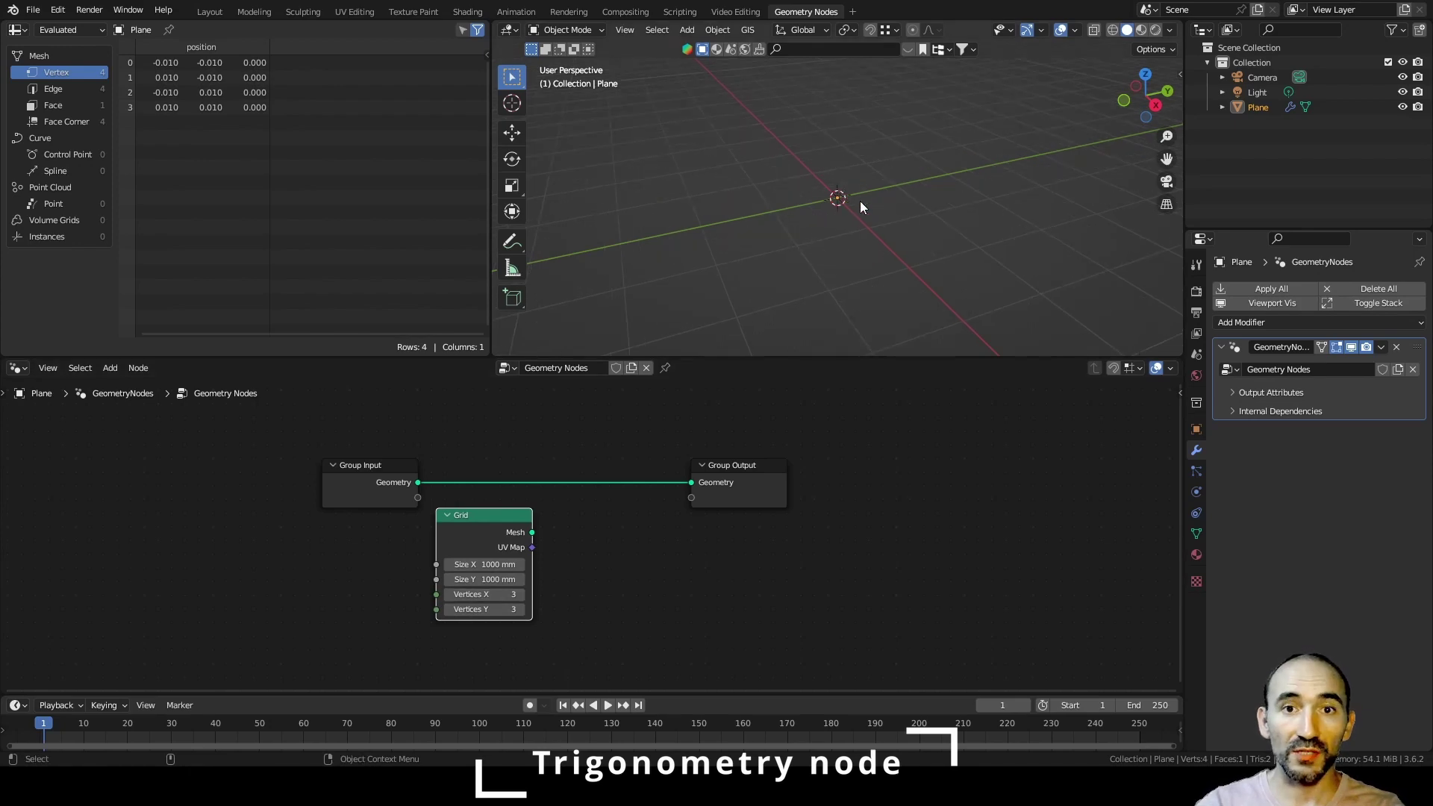
- Move the Group Output farther away and preview the Grid node's mesh through a Viewer node
left_click_drag(733, 476, 963, 464)
left_click(483, 522, "ctrl+shift")
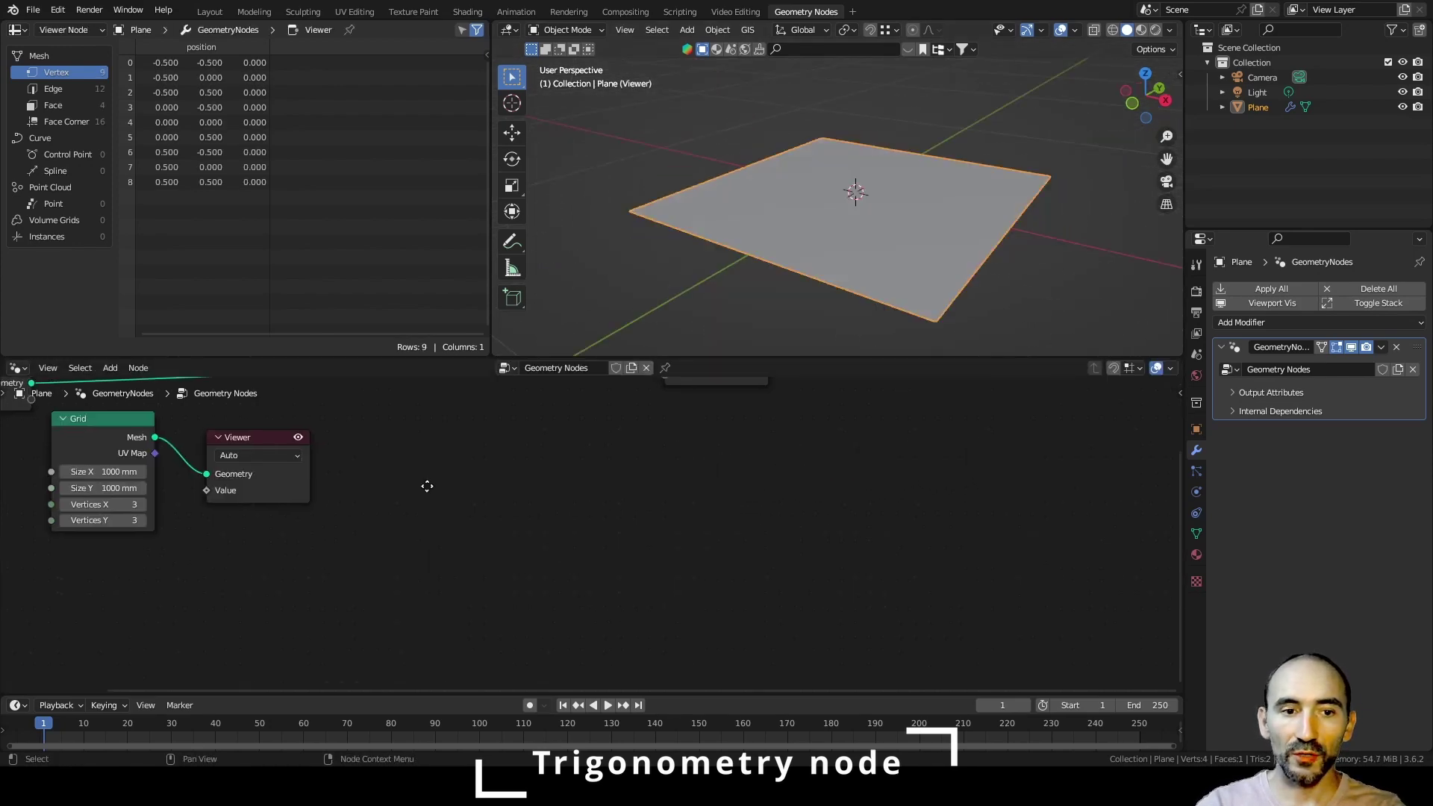
key("Home")
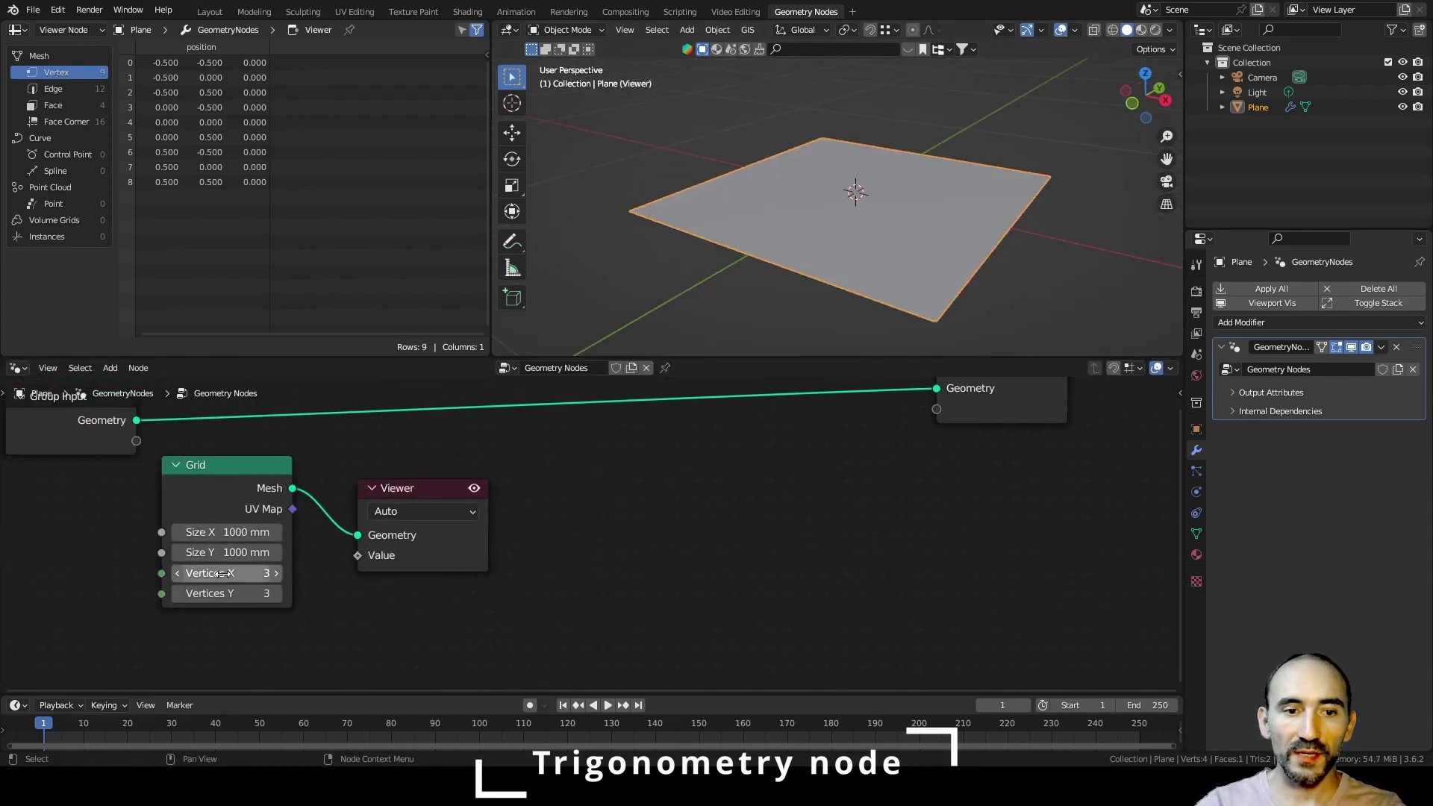
- Set the Grid node's Vertices X and Vertices Y to 128 and display the viewport in wireframe
left_click(224, 573)
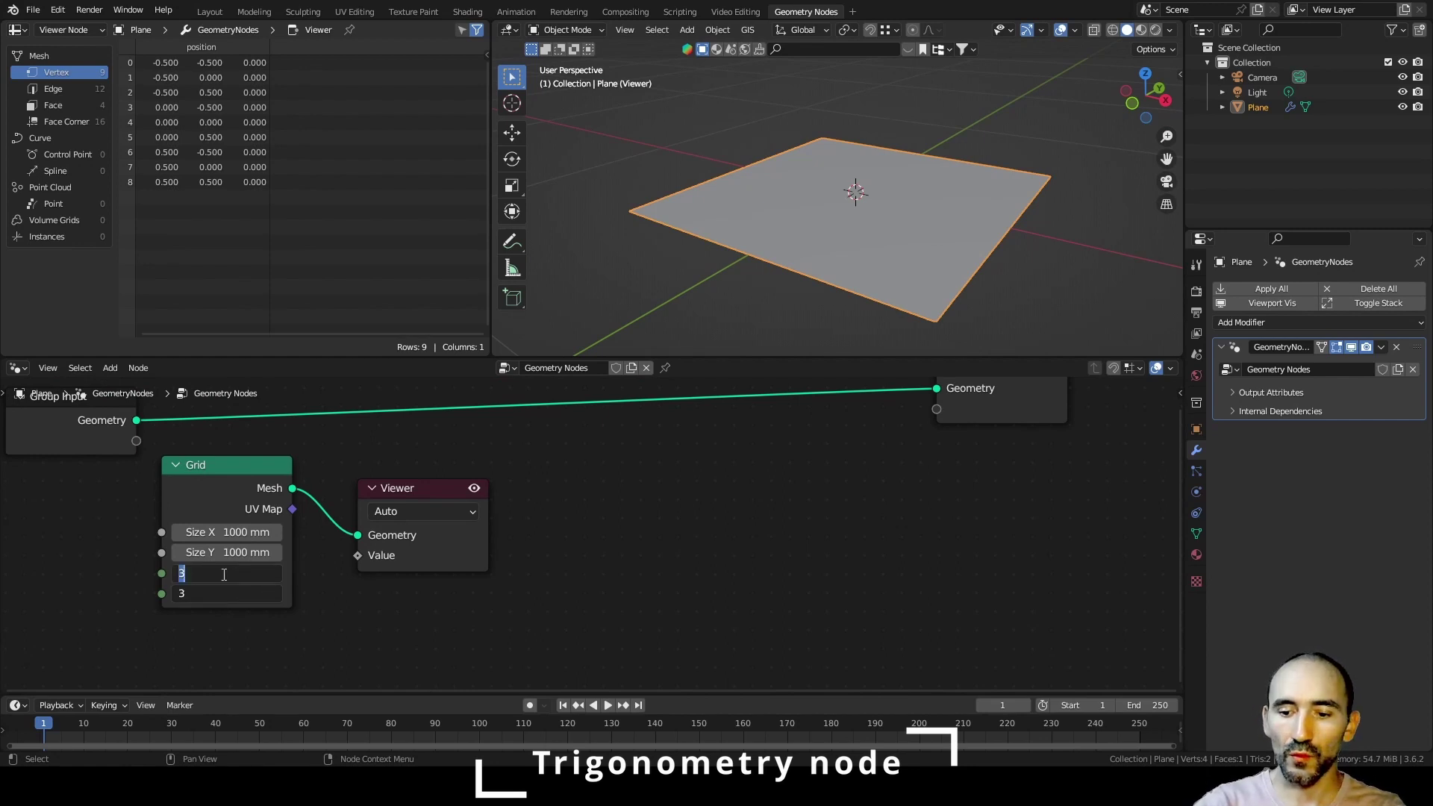
type("128")
key("Return")
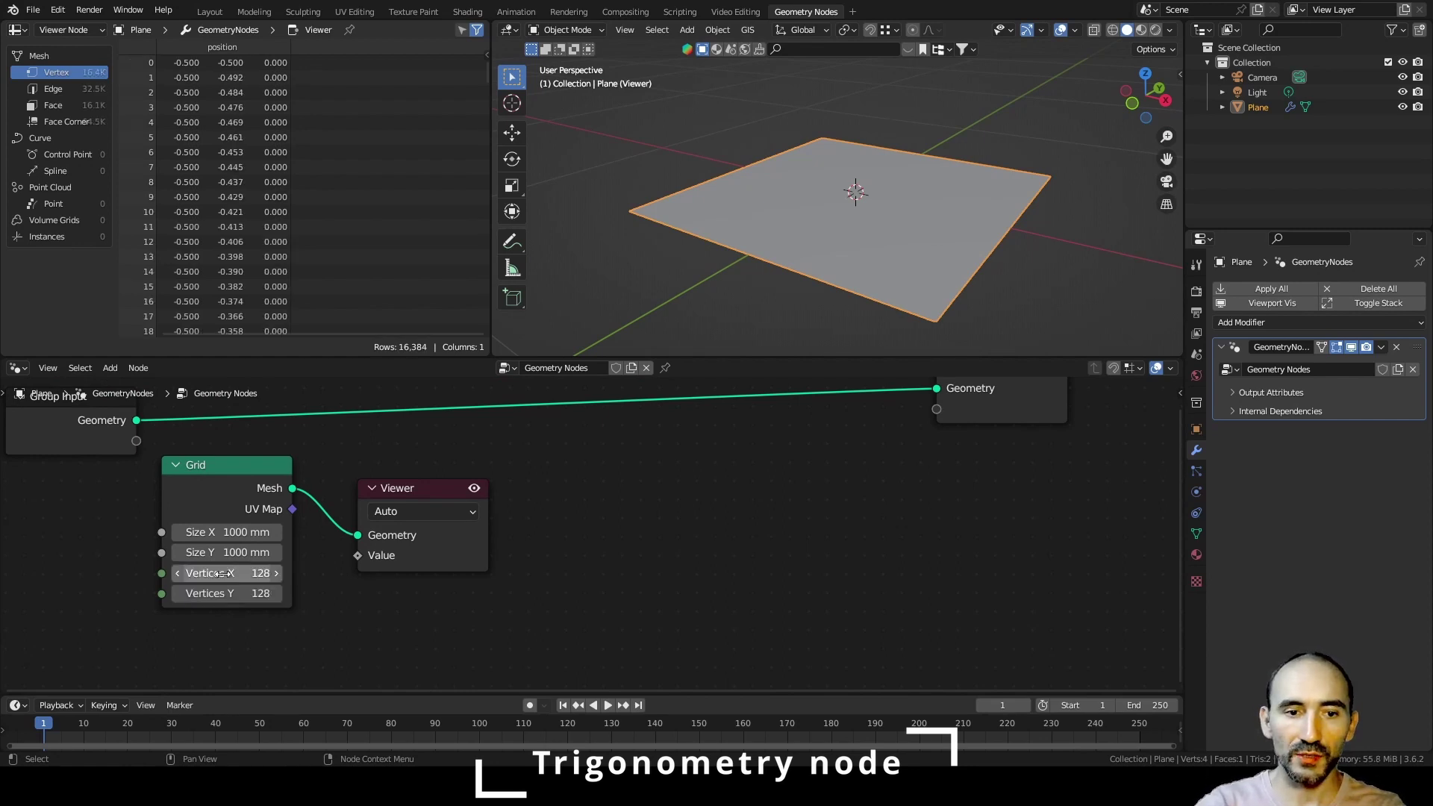
mouse_move(839, 224)
middle_mouse_down()
mouse_move(867, 241)
mouse_move(839, 224)
middle_mouse_up()
middle_click_drag(925, 239, 878, 205)
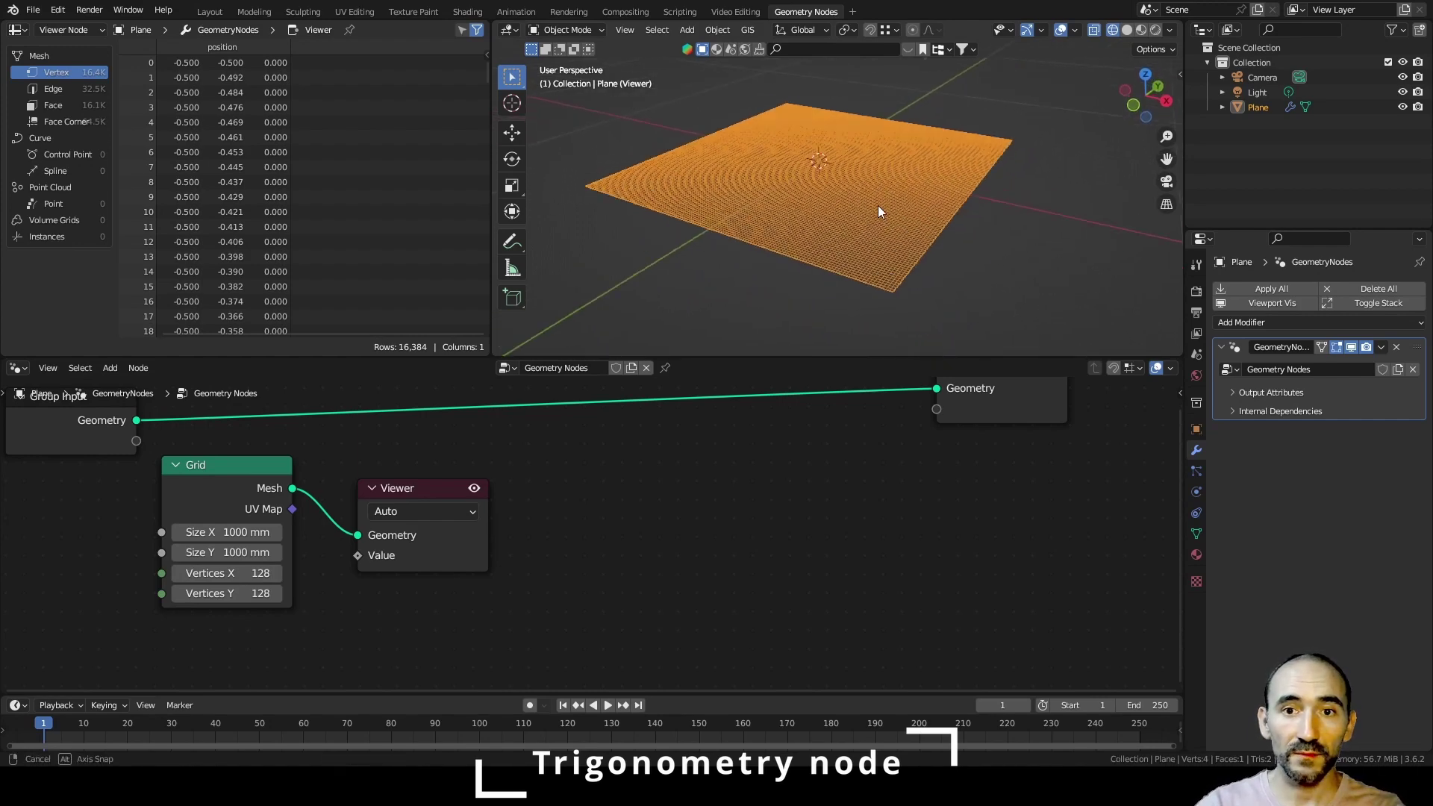
- Connect the Grid's Mesh output to the Group Output's Geometry and delete the Viewer node
left_click_drag(292, 488, 936, 487)
left_click_drag(418, 588, 721, 596)
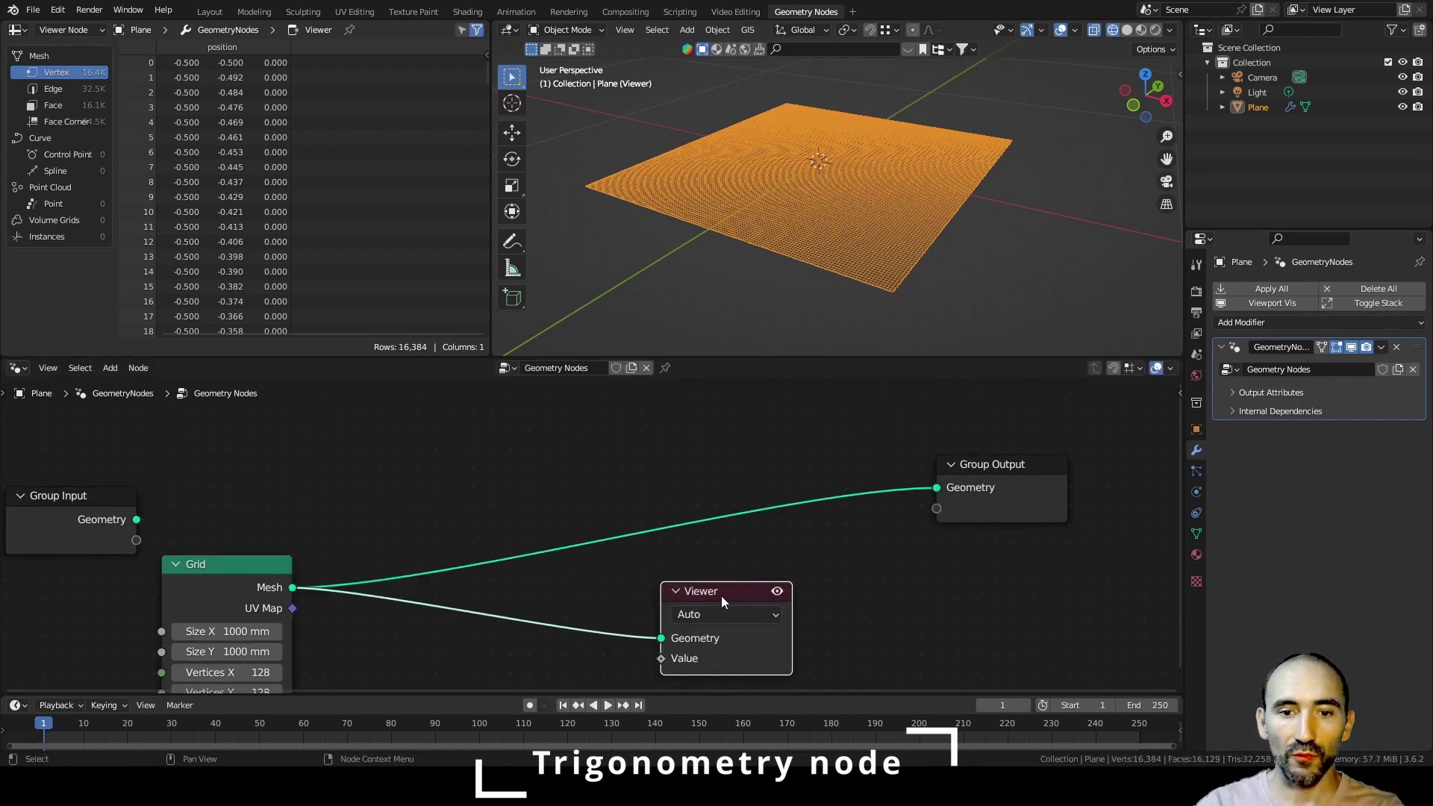
key("x")
scroll(723, 594, "down", 3)
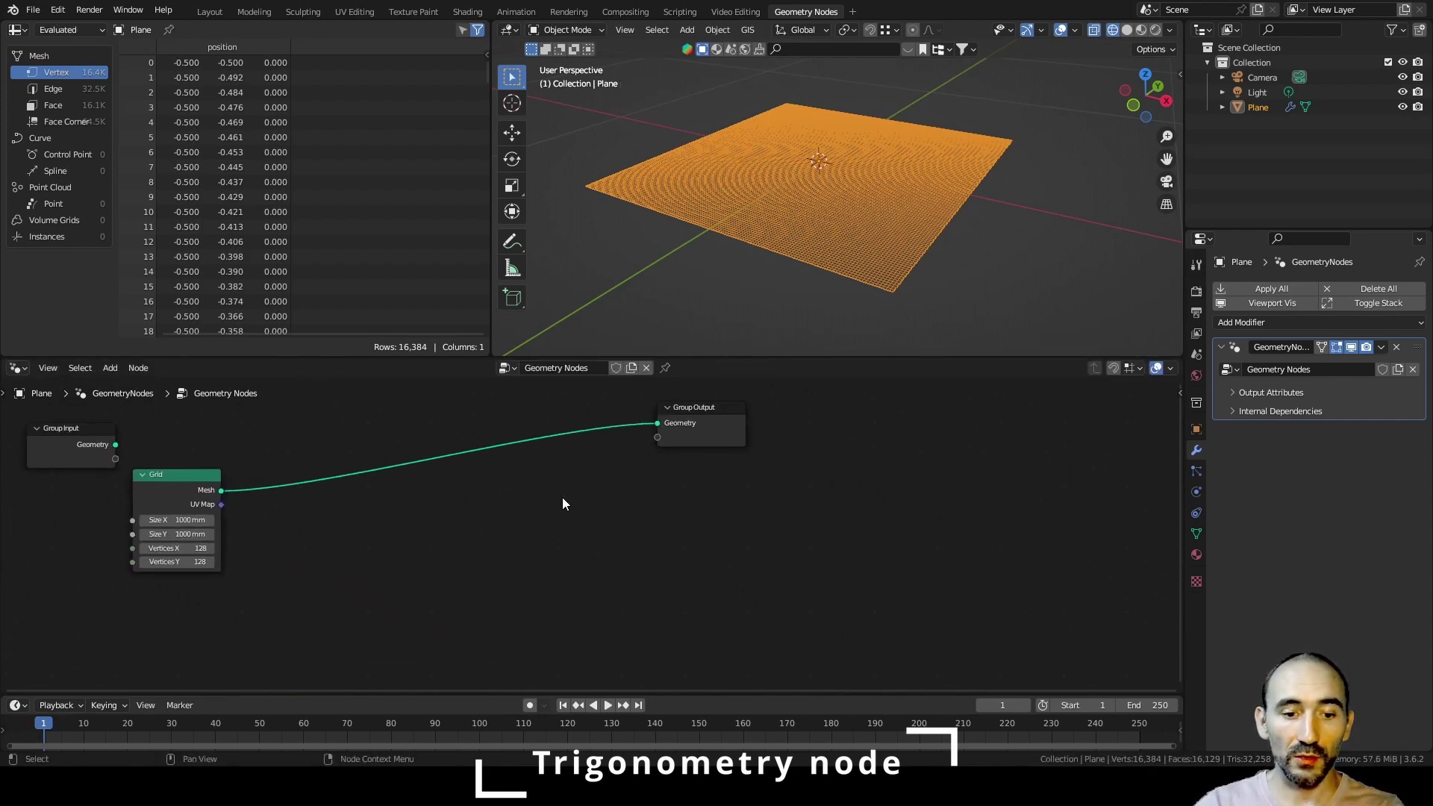
- Add a Math node in the open space between the Grid and the Group Output
key("F3")
type("math")
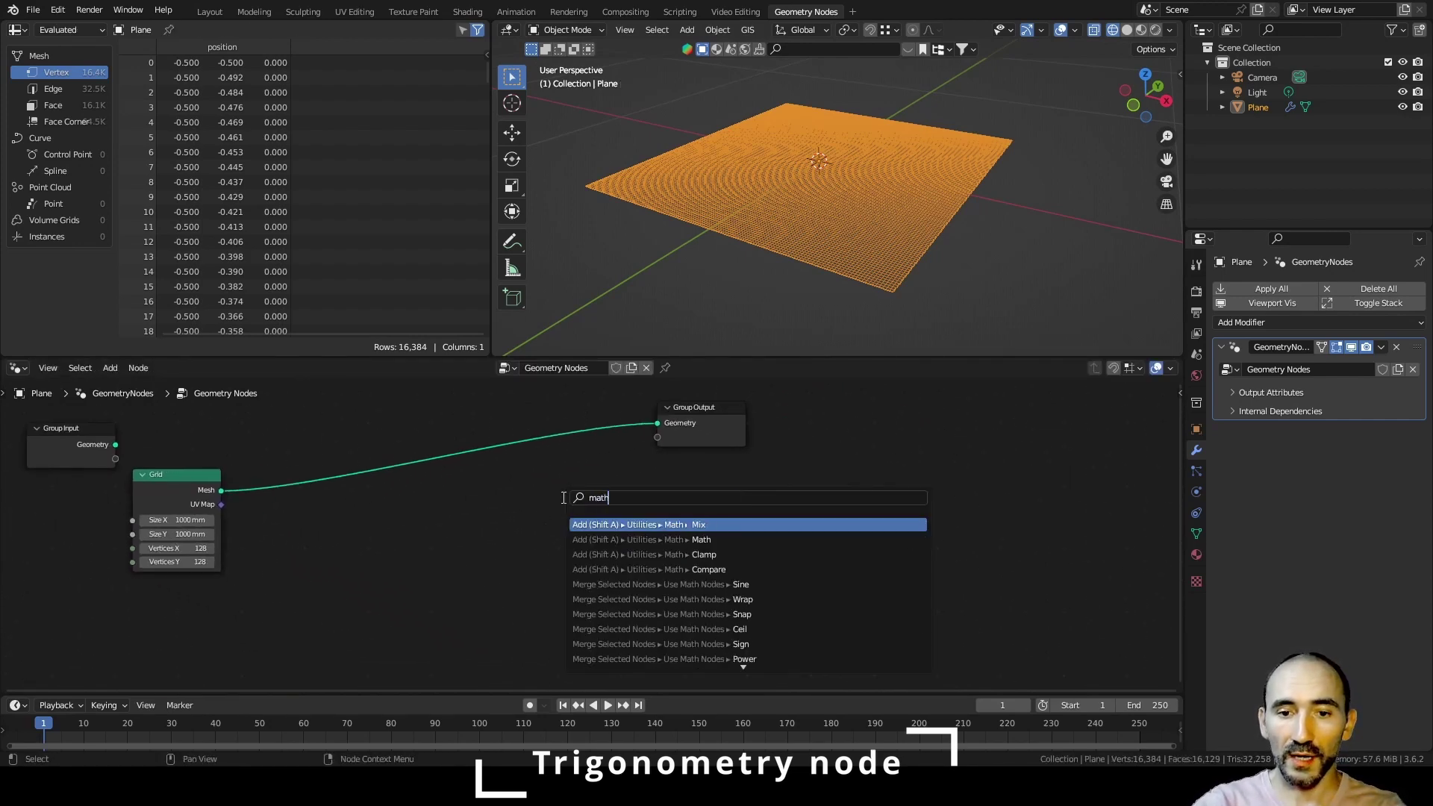
key("Down")
key("Return")
left_click(428, 506)
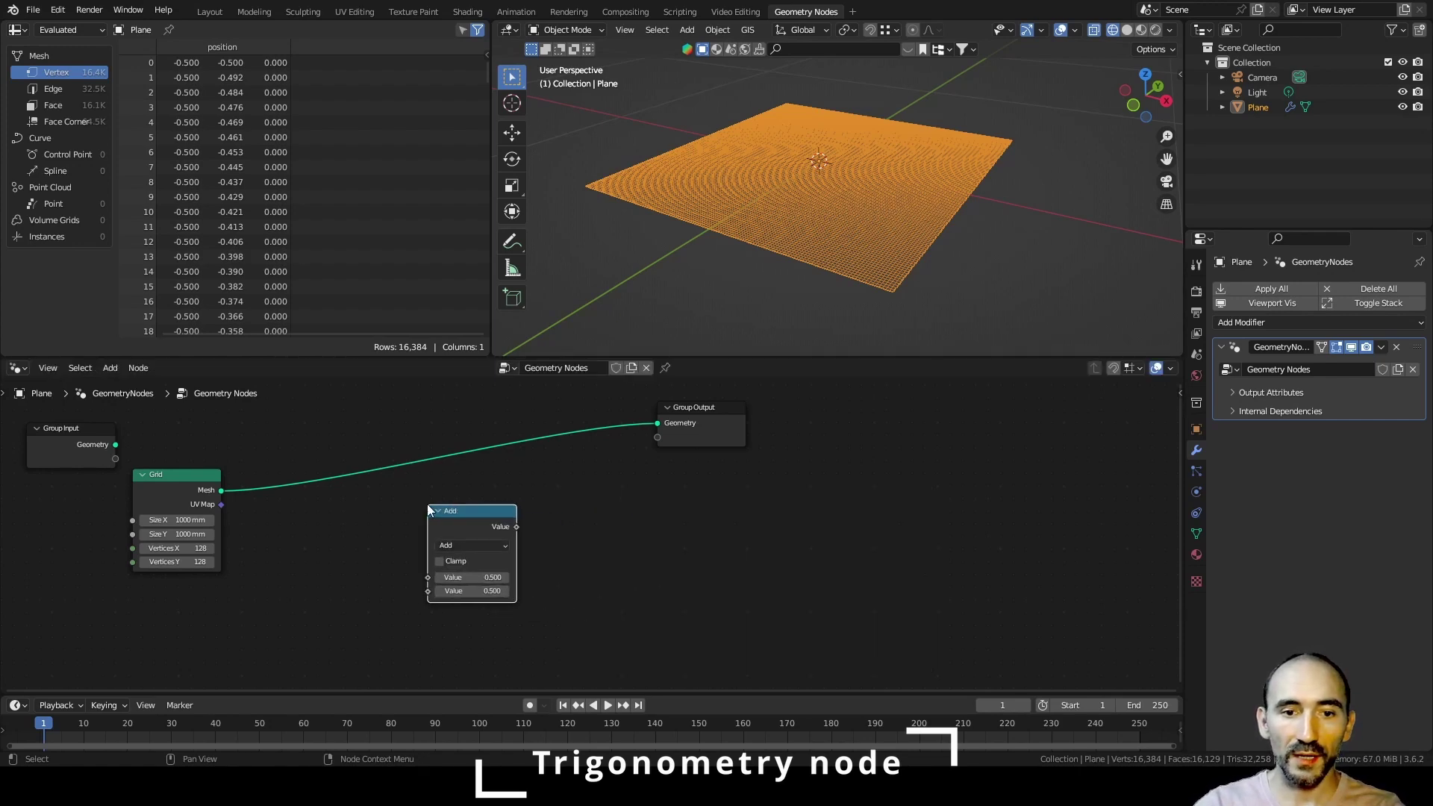
- Put the Math node into a new node group and spread its Add and Group Output nodes apart
key("ctrl+g")
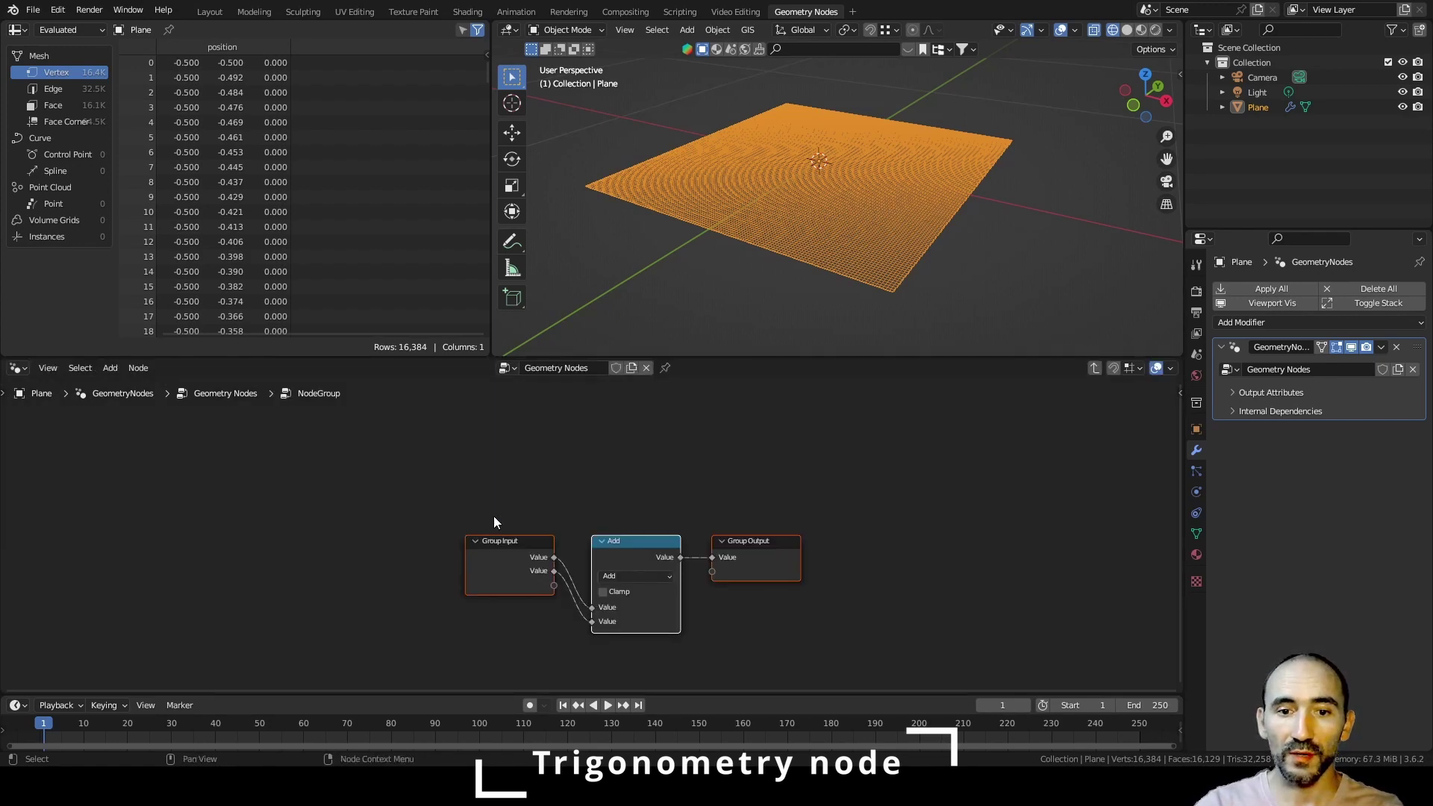
middle_click_drag(493, 517, 637, 563)
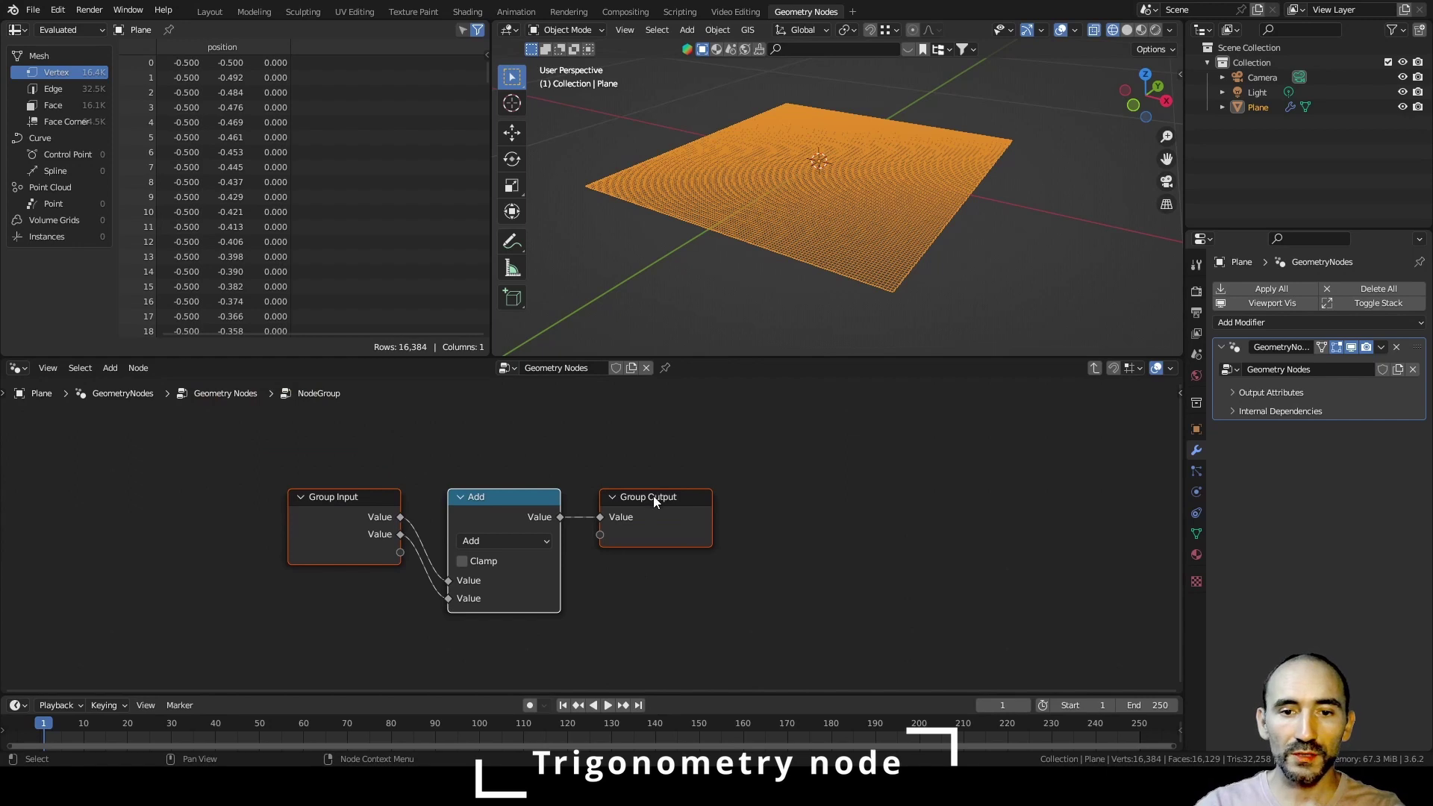
left_click_drag(652, 495, 1075, 490)
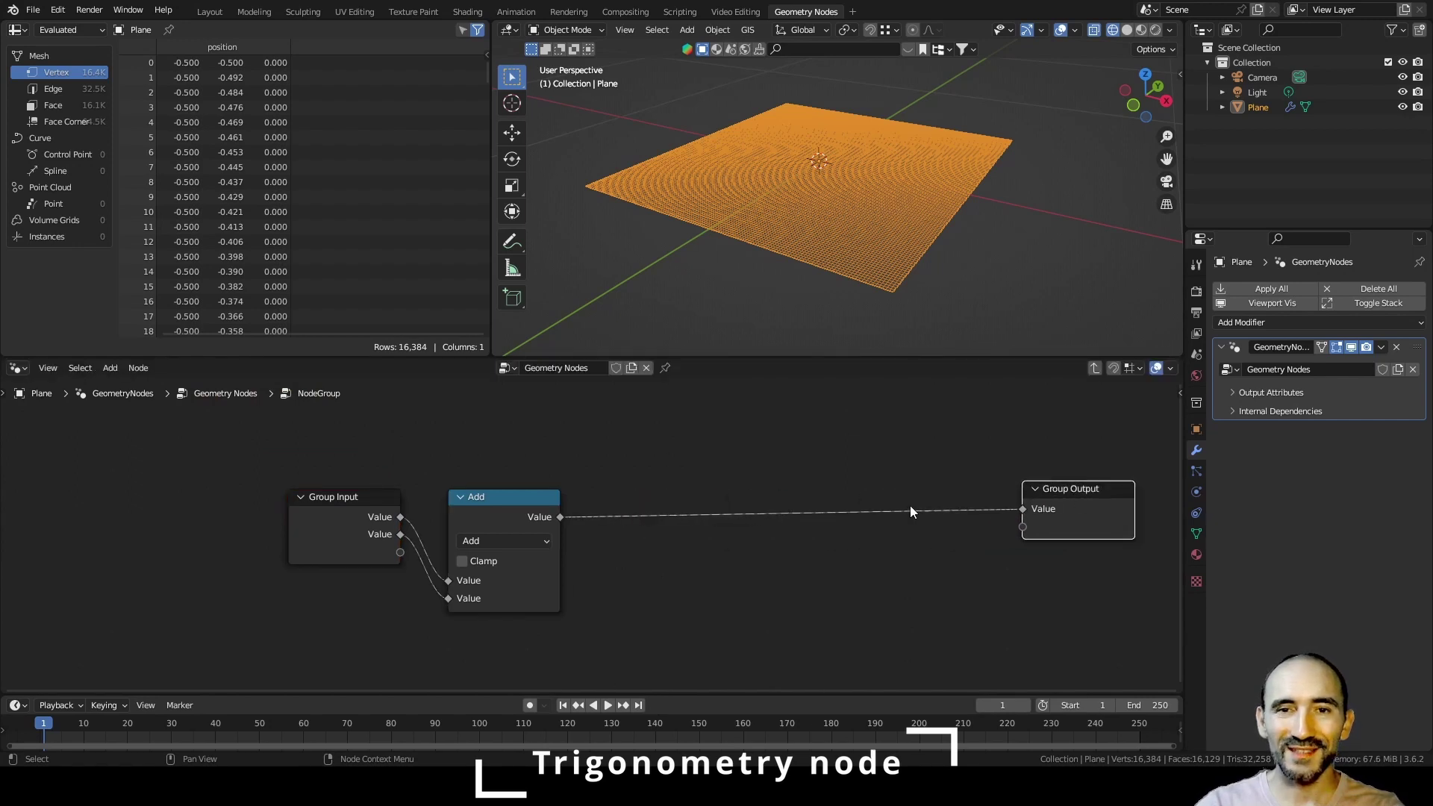
right_click(861, 510)
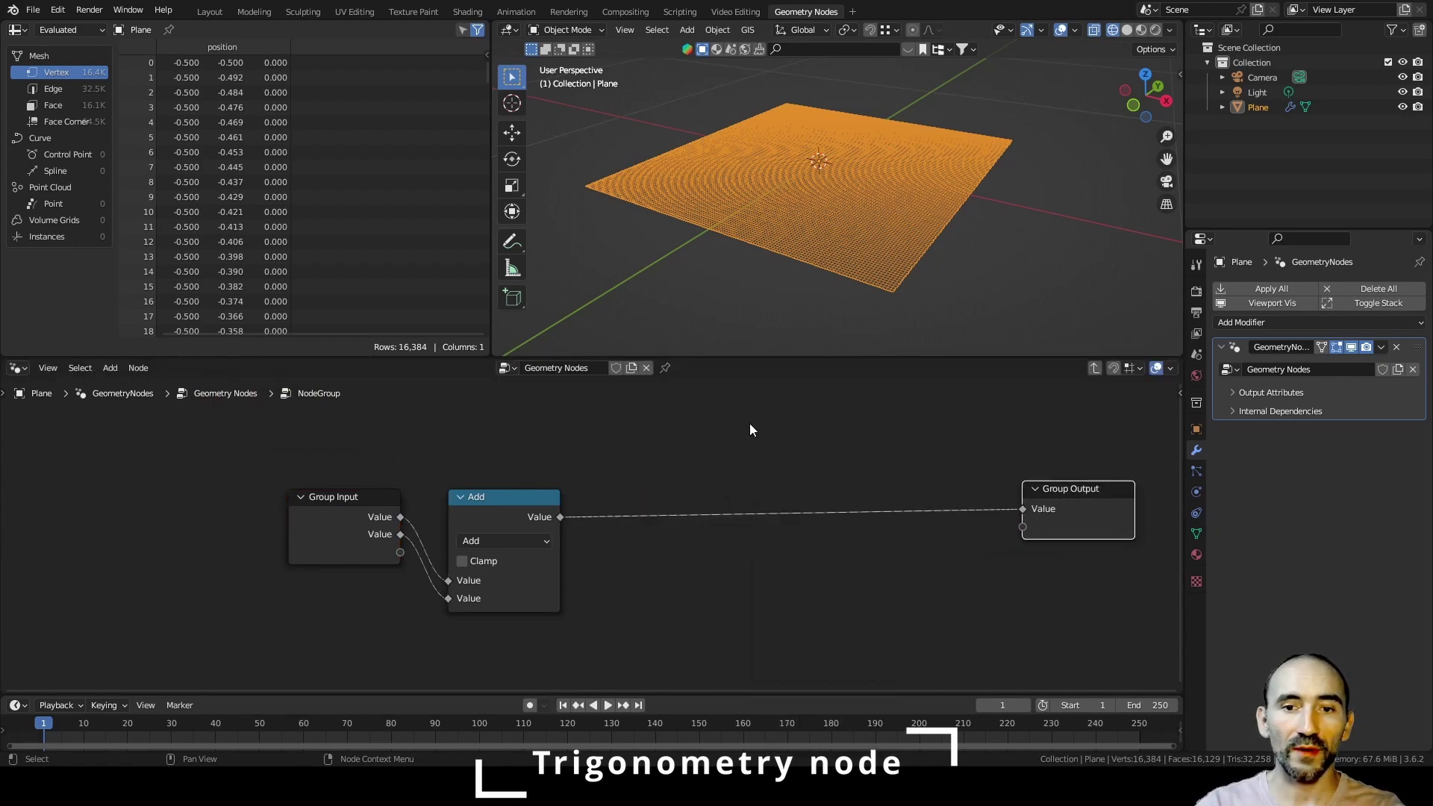
left_click_drag(511, 501, 704, 436)
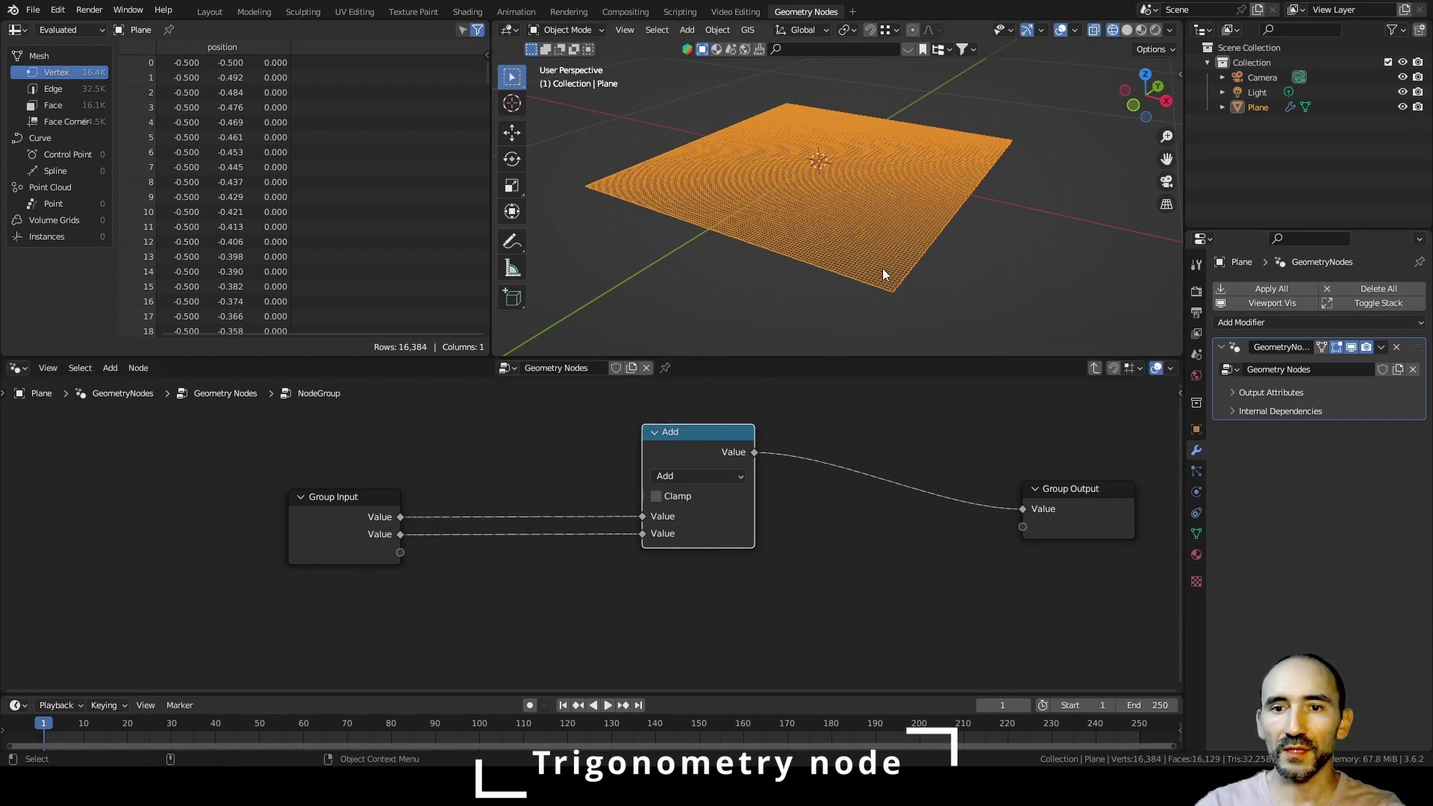
- Change the node group's first input to type String and rename it "Shape S / C / T"
left_click(523, 432)
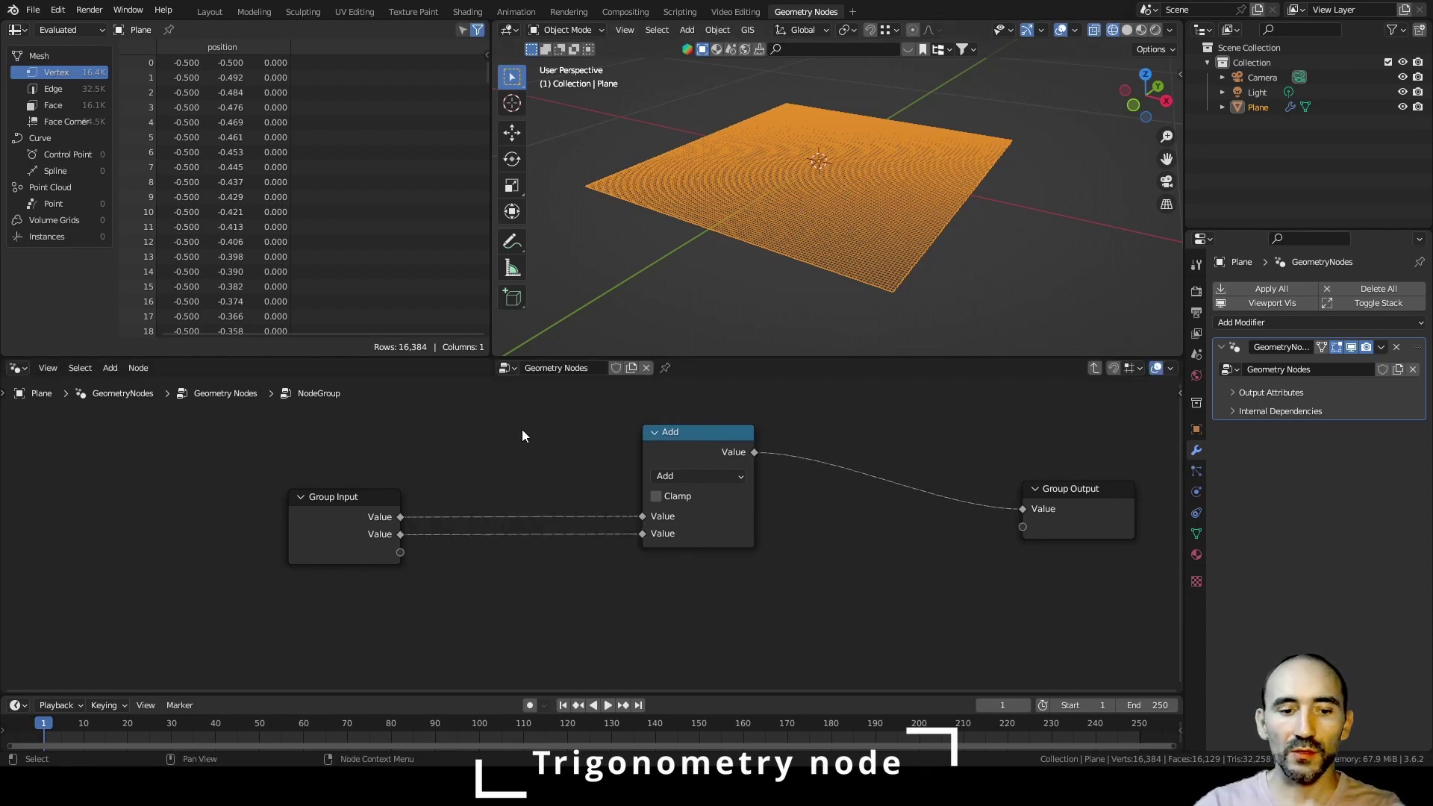
key("n")
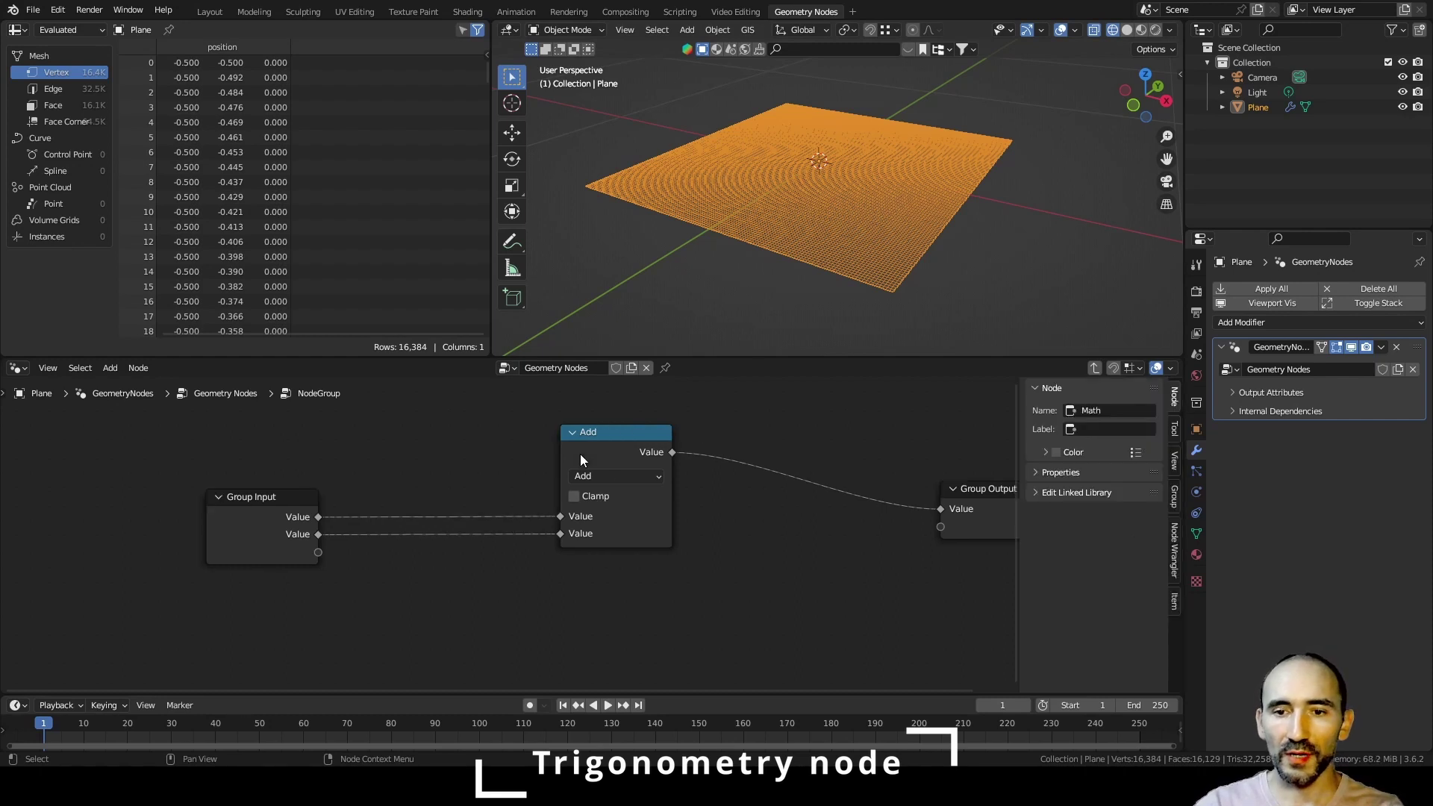
left_click(1072, 412)
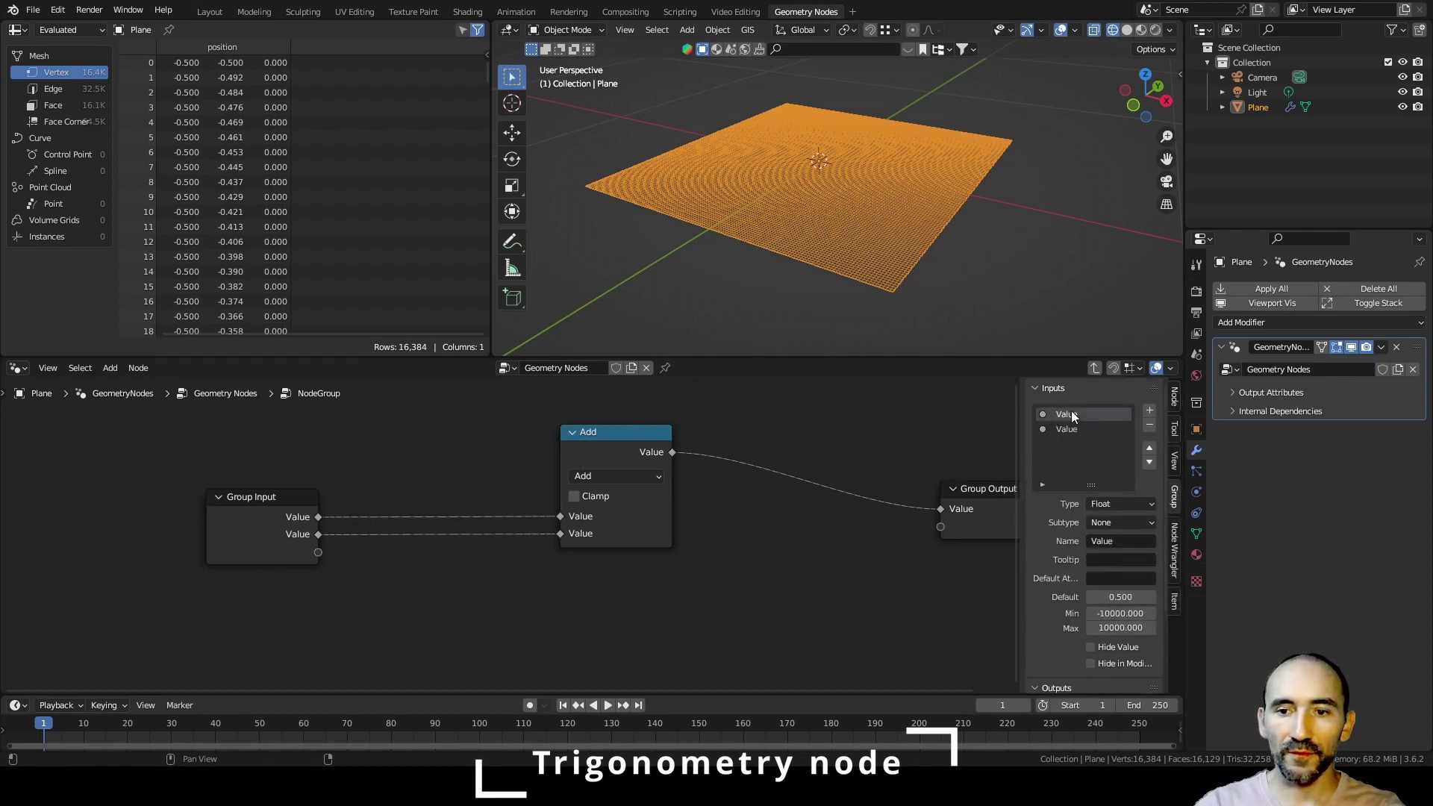
left_click(1121, 504)
left_click(1122, 603)
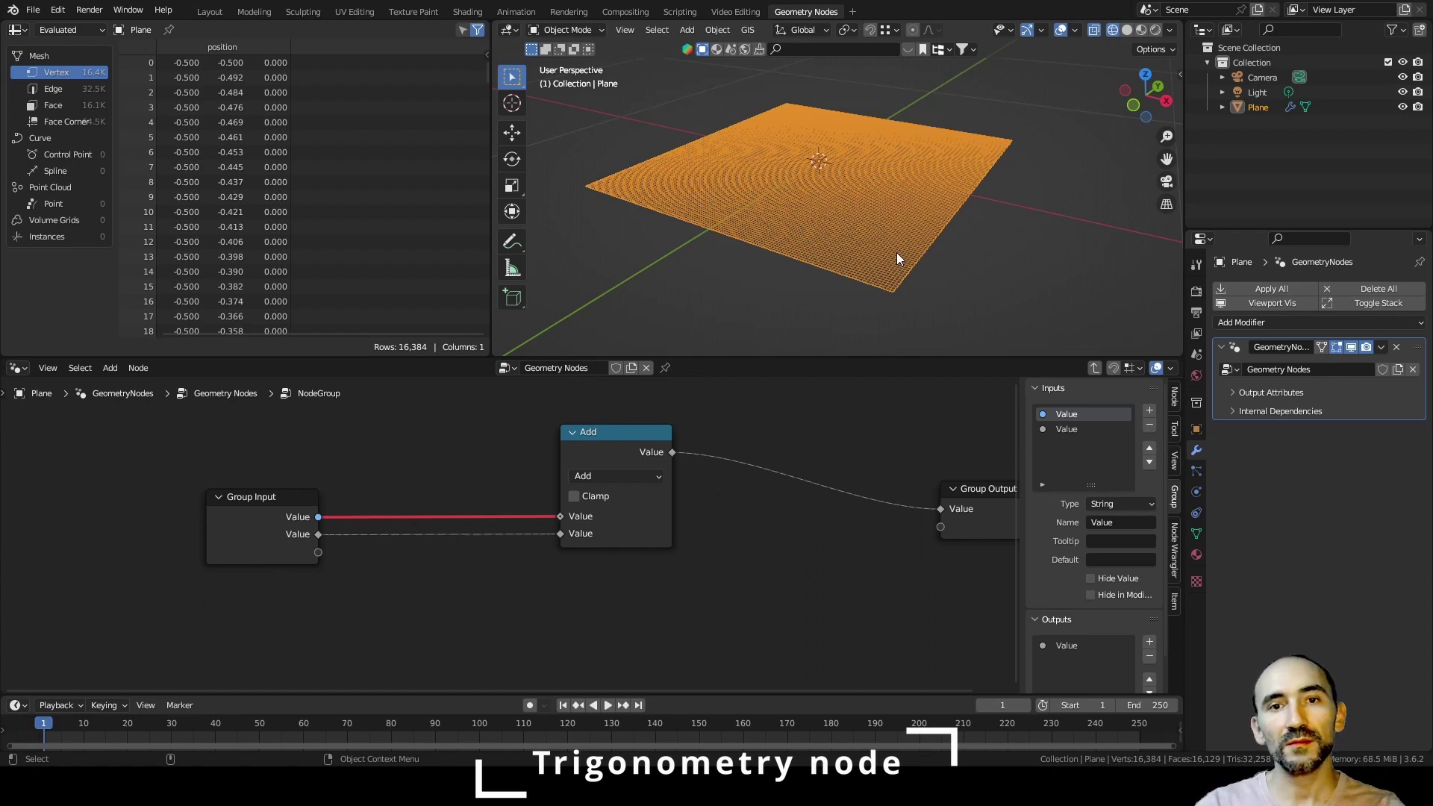
left_click(1119, 522)
type("Shape")
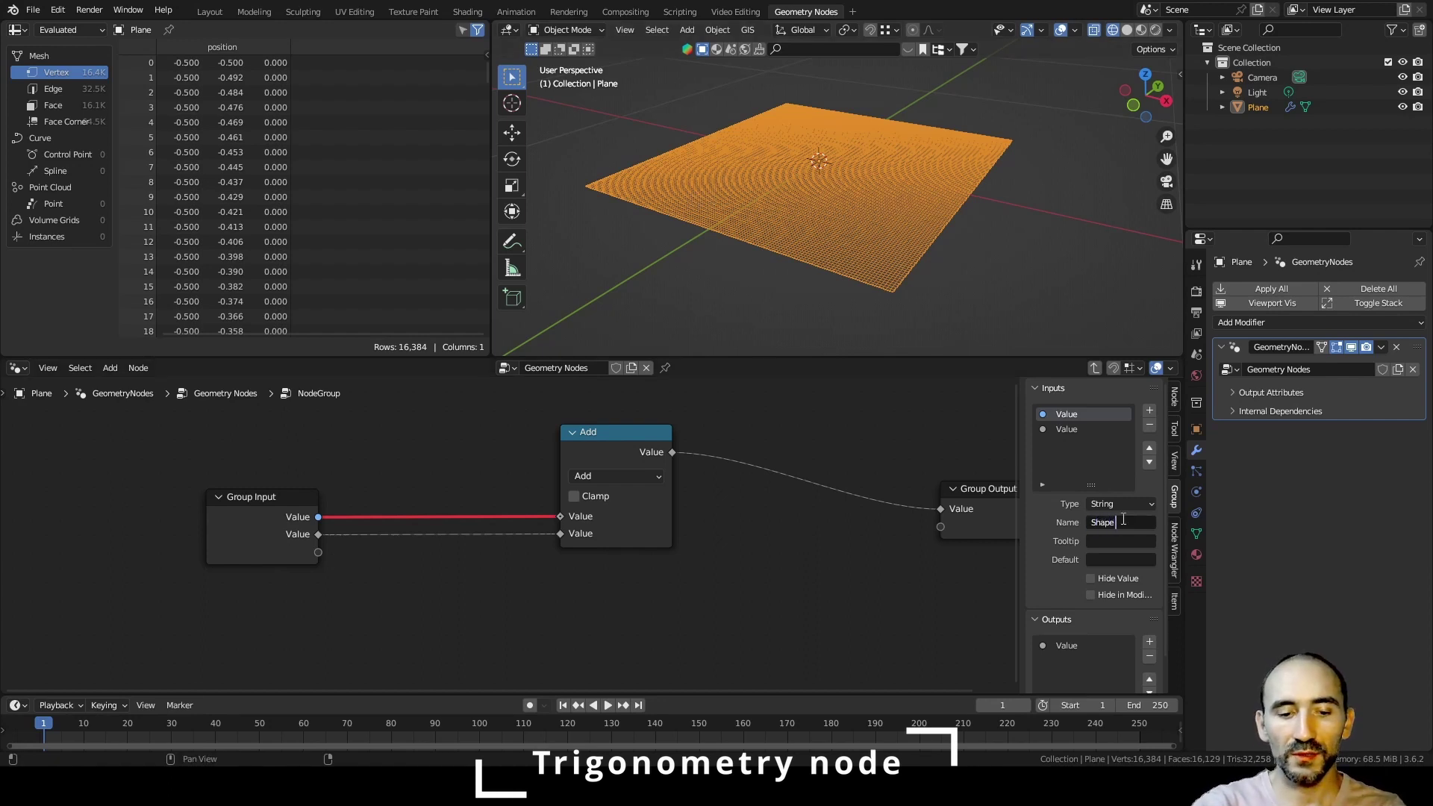
type(" S / C / T")
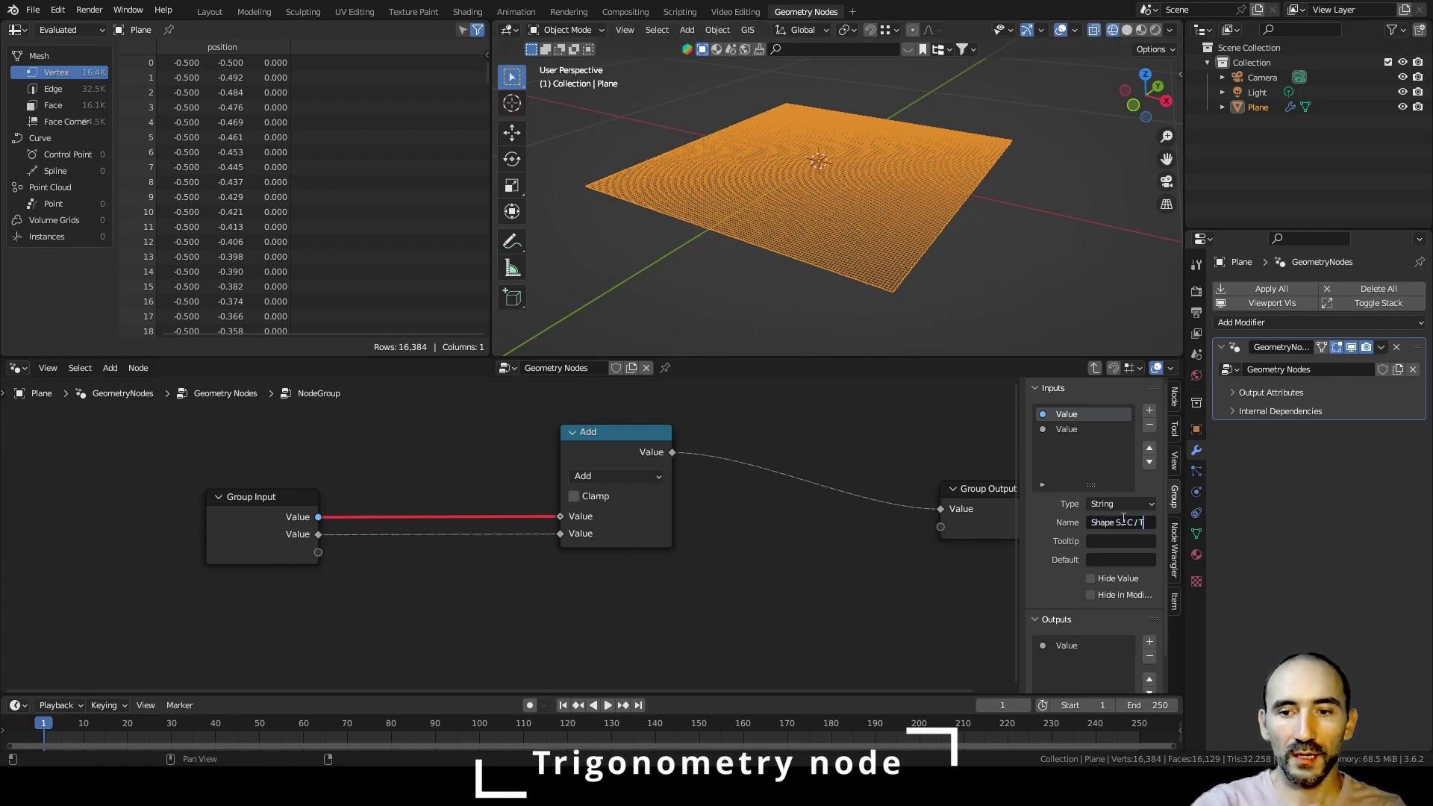
key("Return")
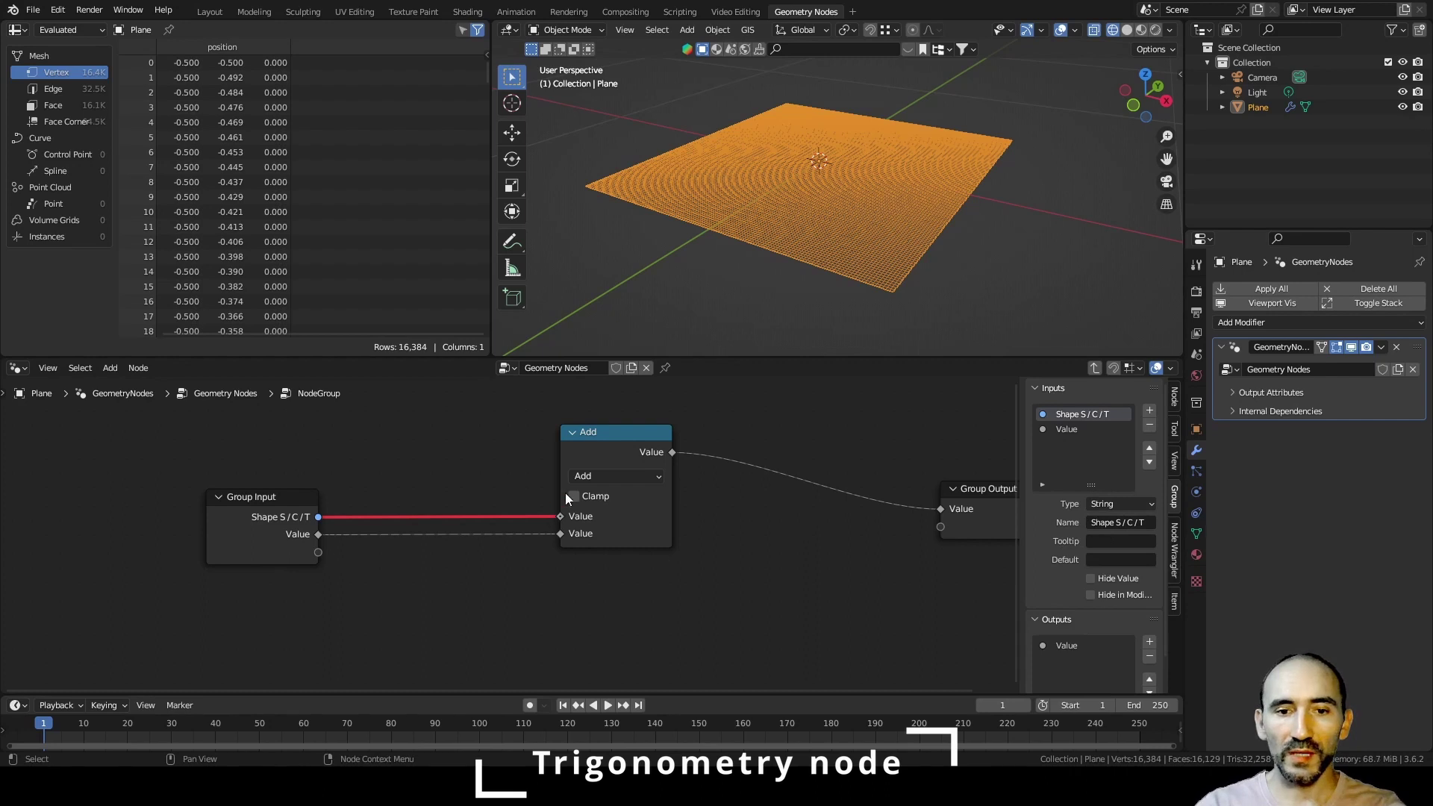
- Move the Add node farther from the Group Input and rename the group's second input "Input"
left_click_drag(610, 448, 736, 449)
left_click(1067, 430)
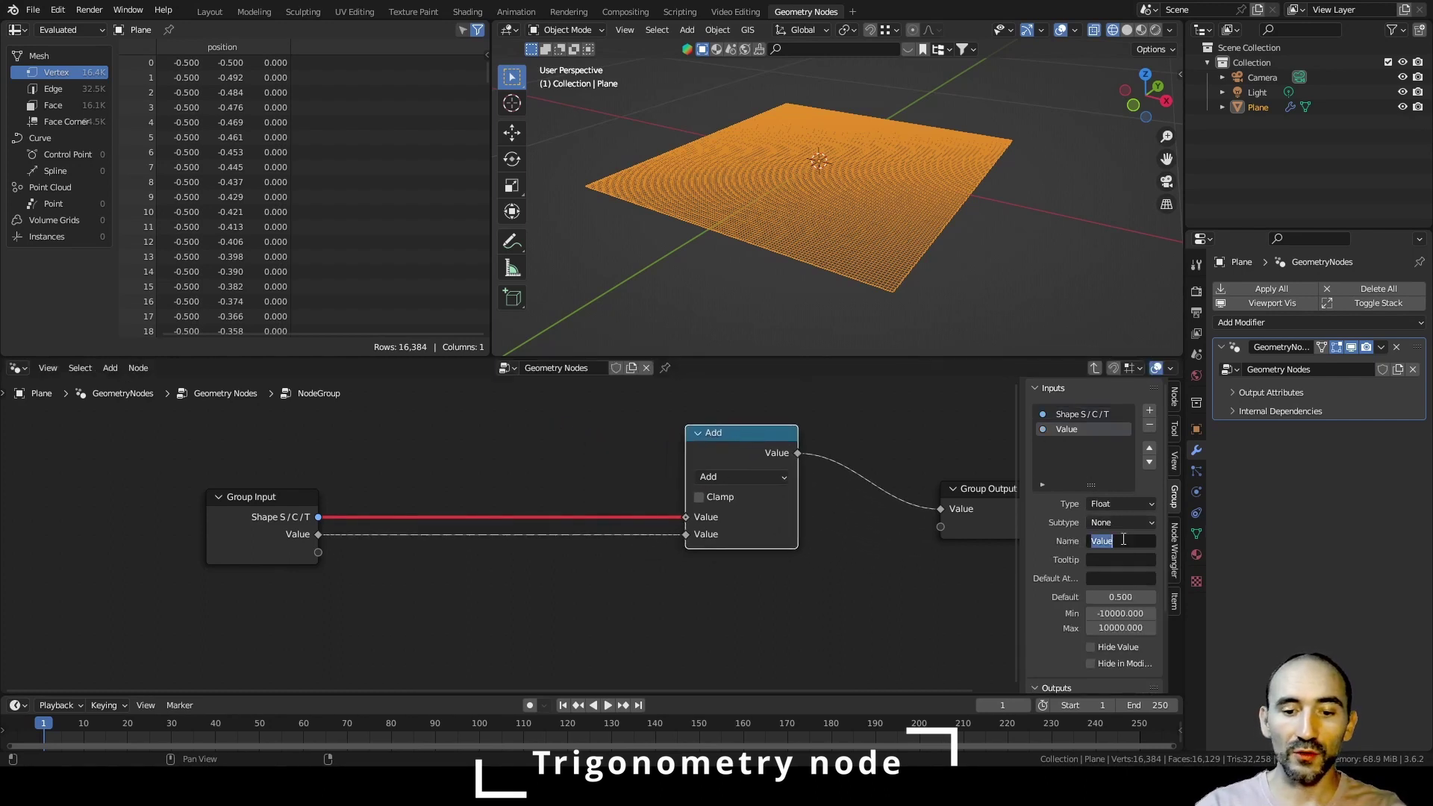
type("Input")
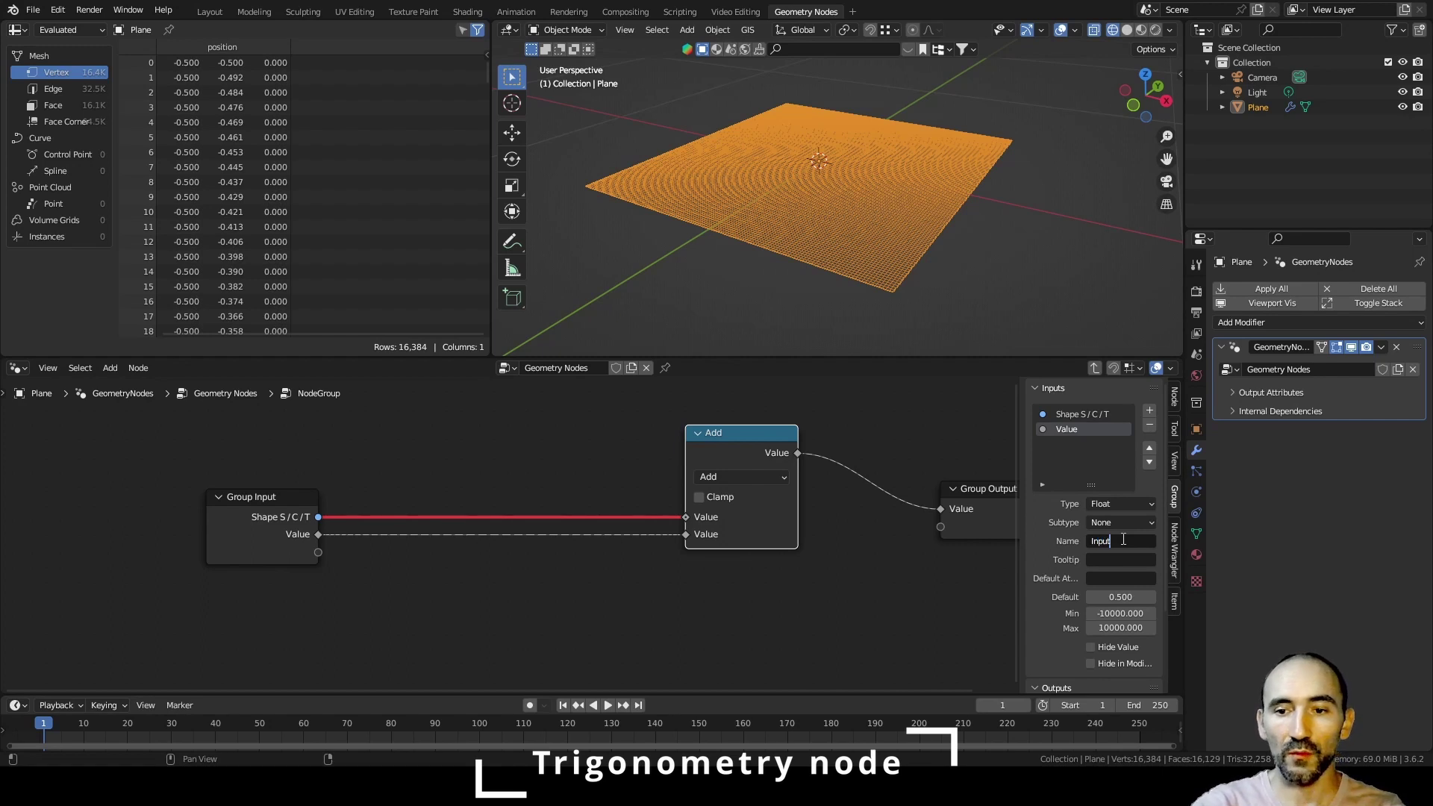
key("Return")
right_click(598, 182)
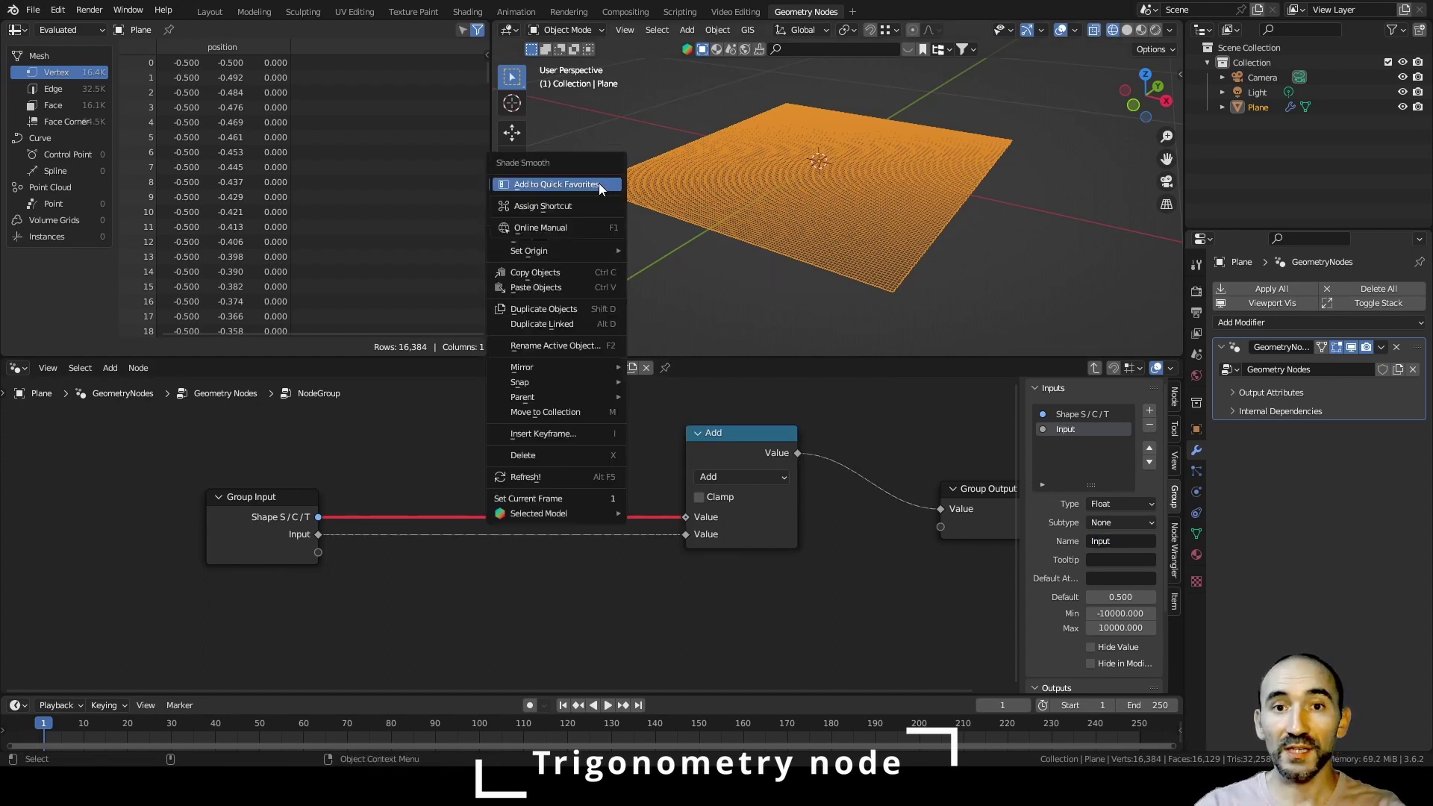
left_click(671, 265)
left_click(736, 186)
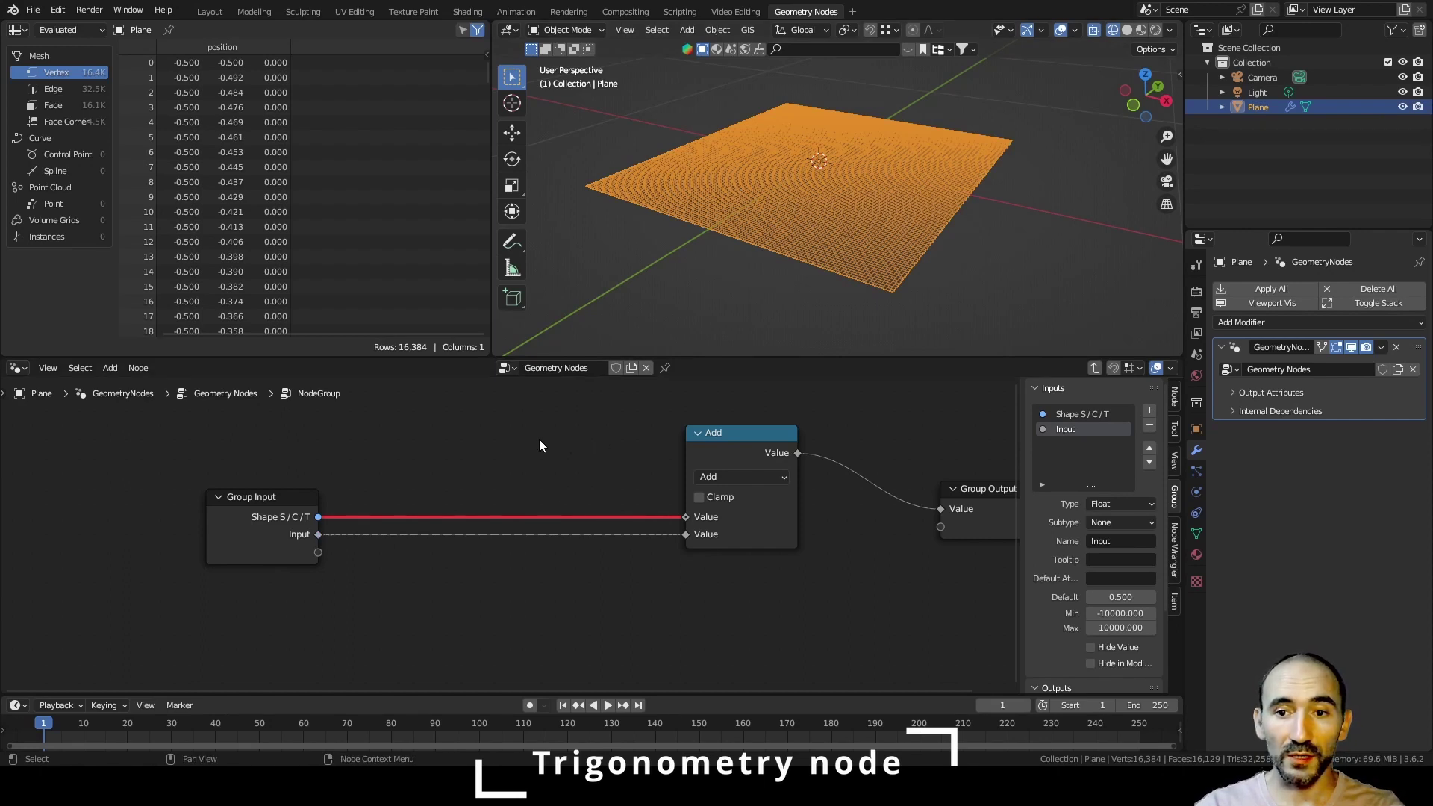
- Widen the gap between the Group Input and the Add node to make room for more nodes
scroll(515, 433, "down", 7)
middle_click_drag(503, 418, 333, 556)
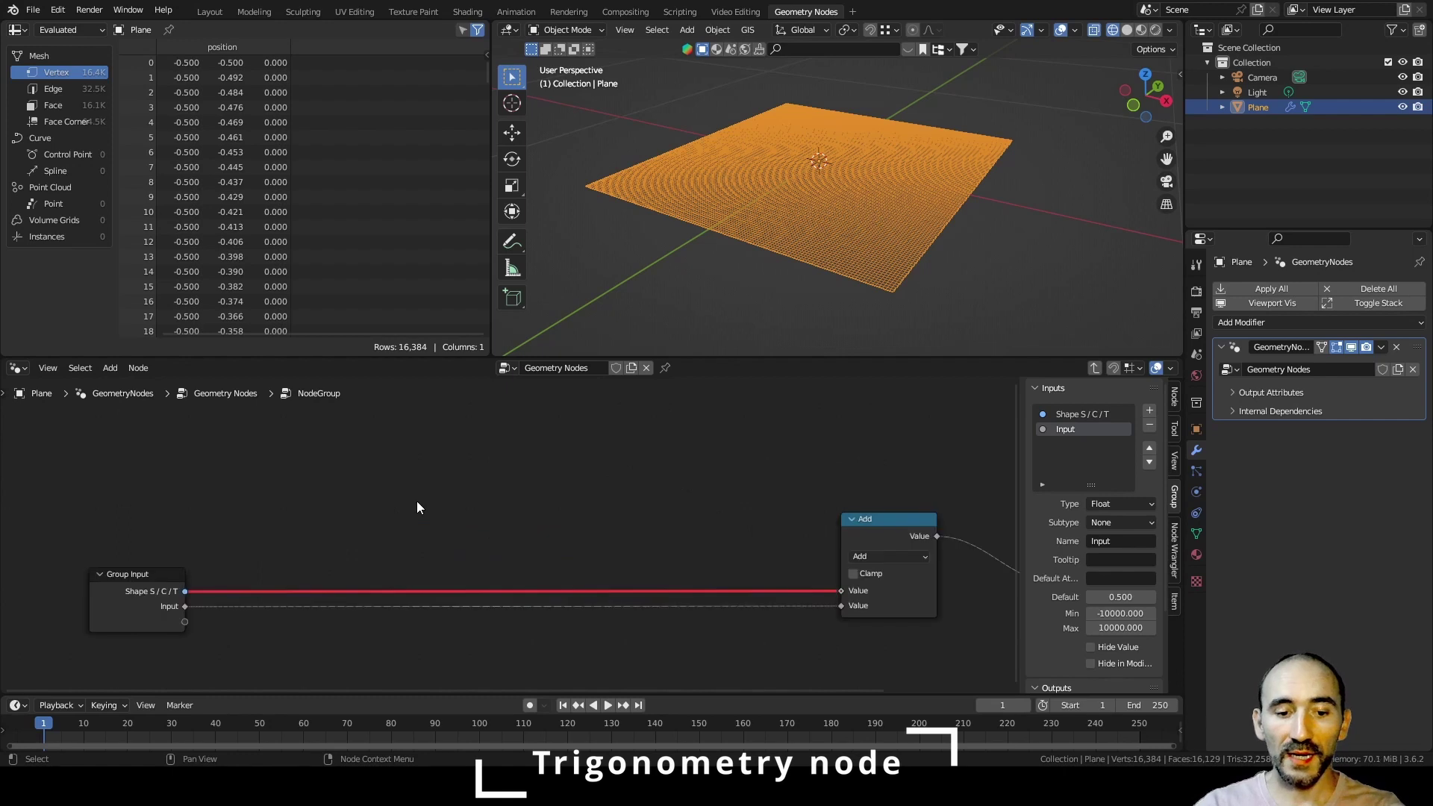
- Add a Switch node to the node group and place it above the gap between the Group Input and Add nodes
key("F3")
type("swit")
key("Return")
left_click(417, 499)
left_click(634, 450)
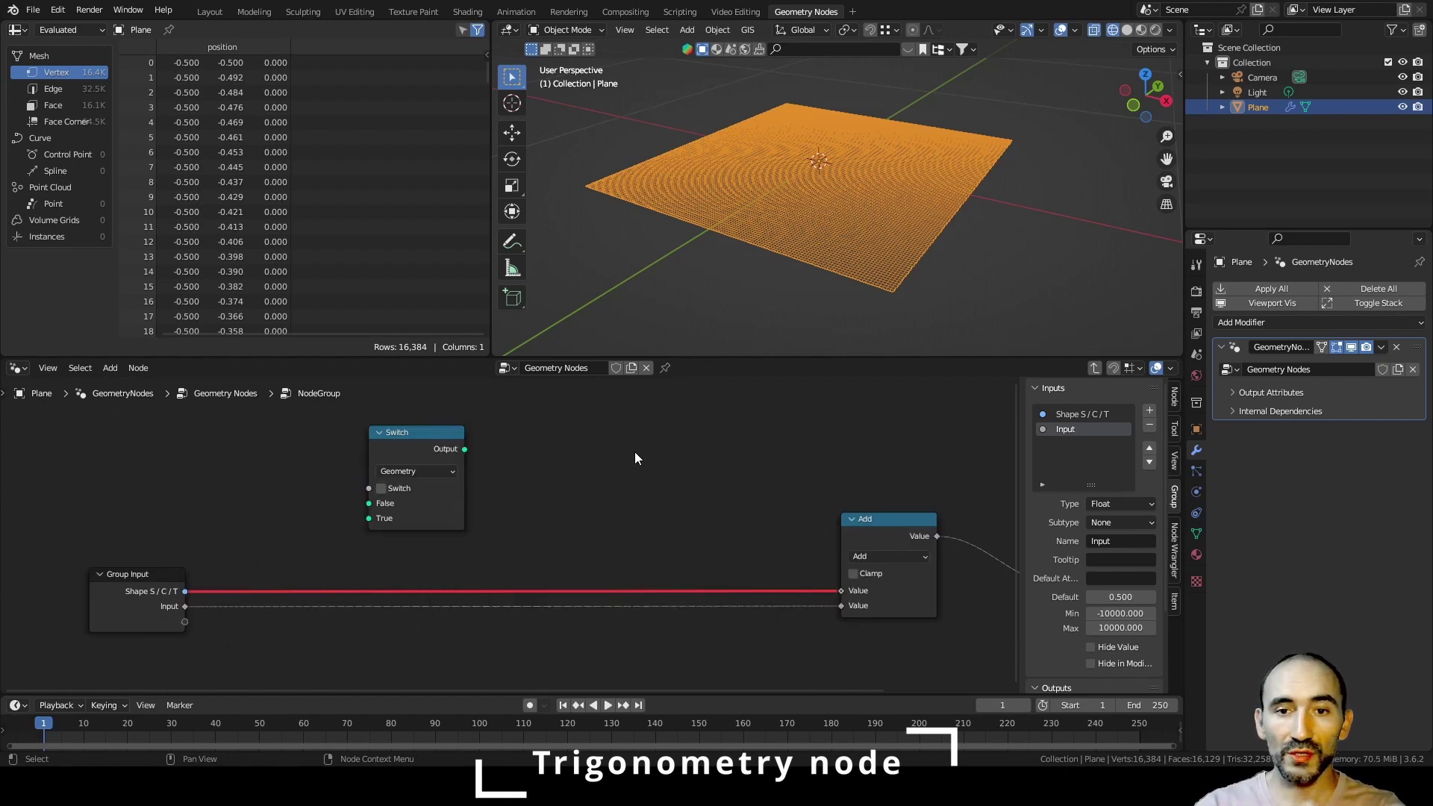
left_click_drag(440, 450, 401, 432)
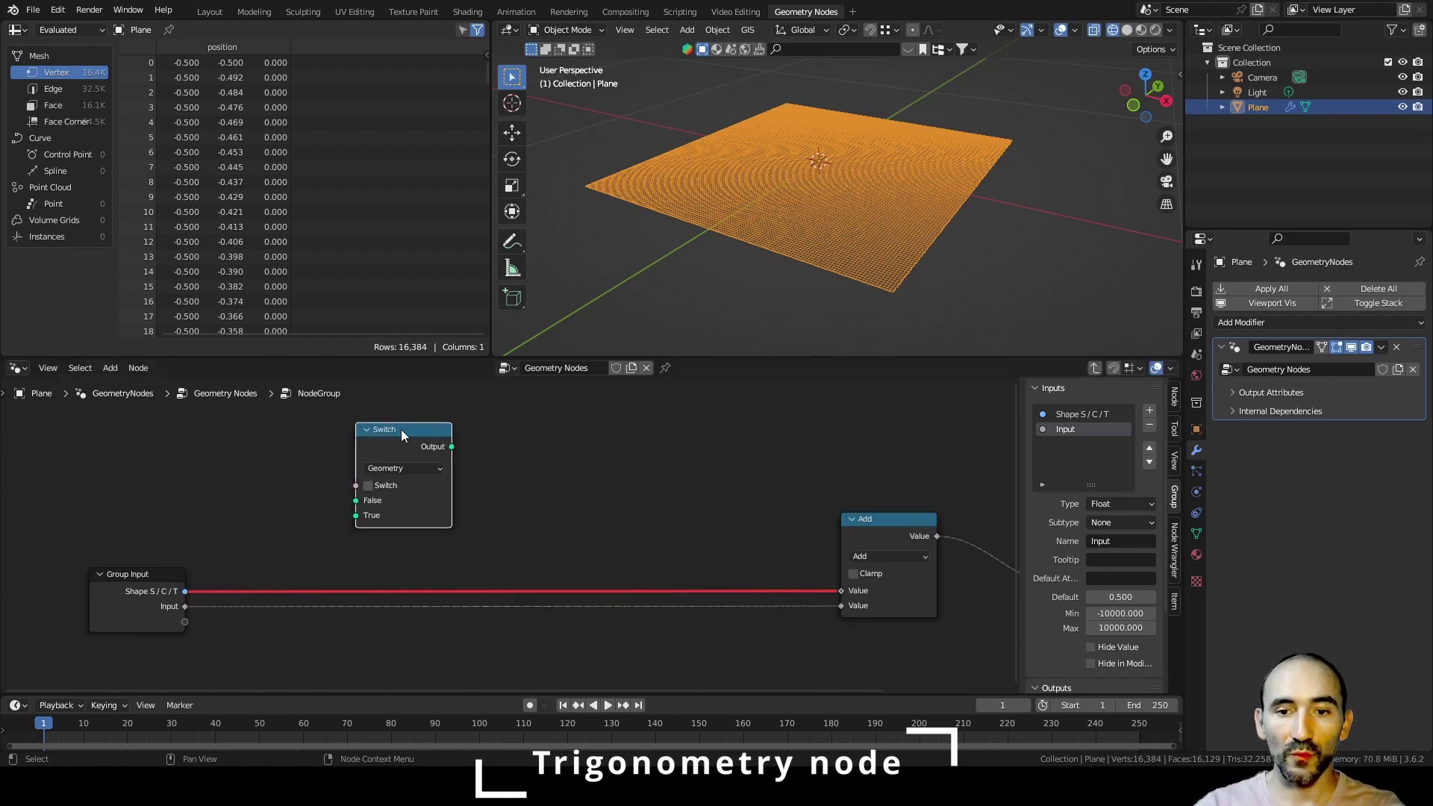
- Duplicate the Add node, place the copy beside the Switch node and set its operation to Sine
left_click(883, 534)
key("shift+d")
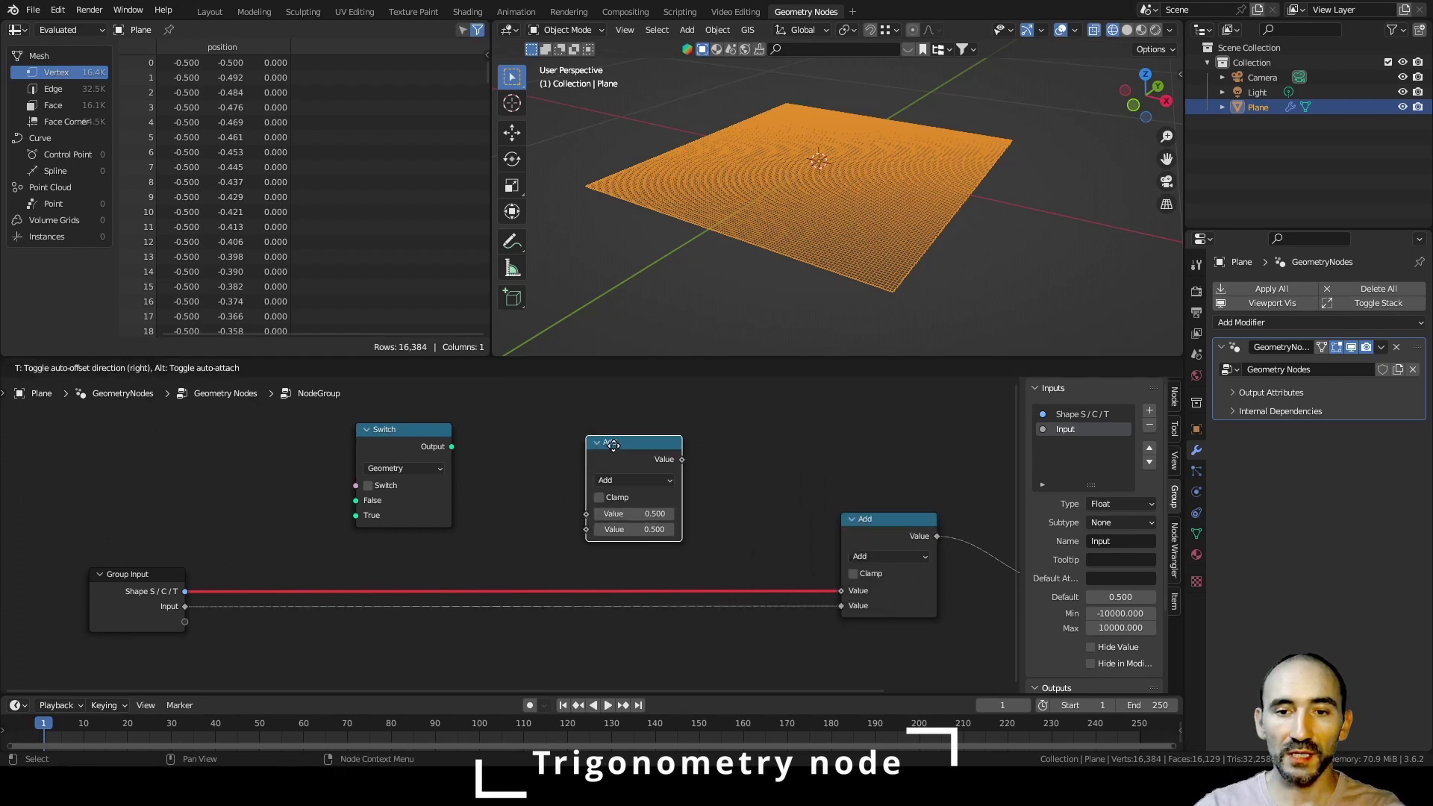
left_click(585, 434)
left_click(585, 456)
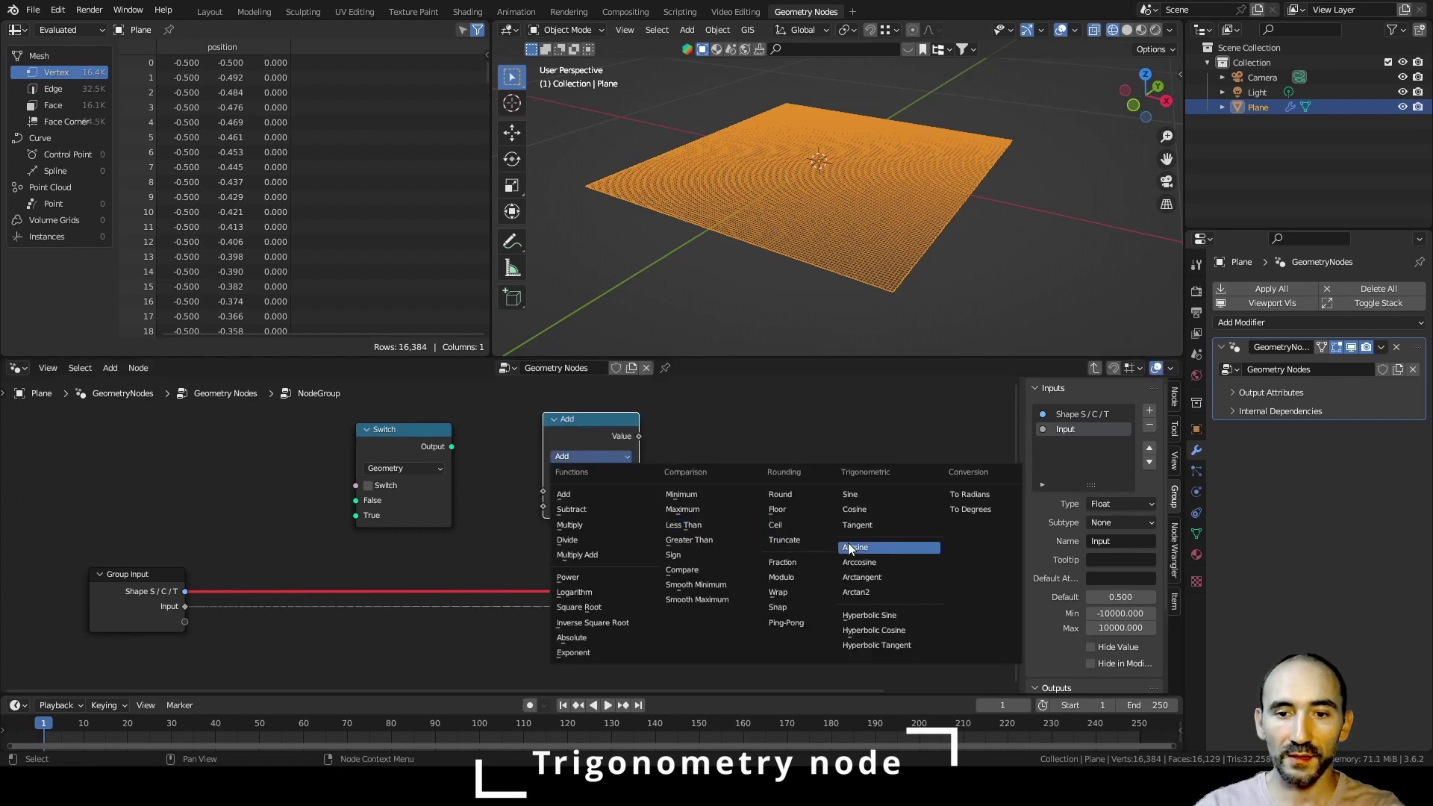
left_click(853, 494)
- Move the Sine node higher, duplicate it below and set the copy's operation to Cosine
key("Home")
middle_click_drag(648, 460, 618, 594)
left_click_drag(523, 608, 537, 439)
key("shift+d")
left_click(527, 544)
scroll(564, 546, "up", 2)
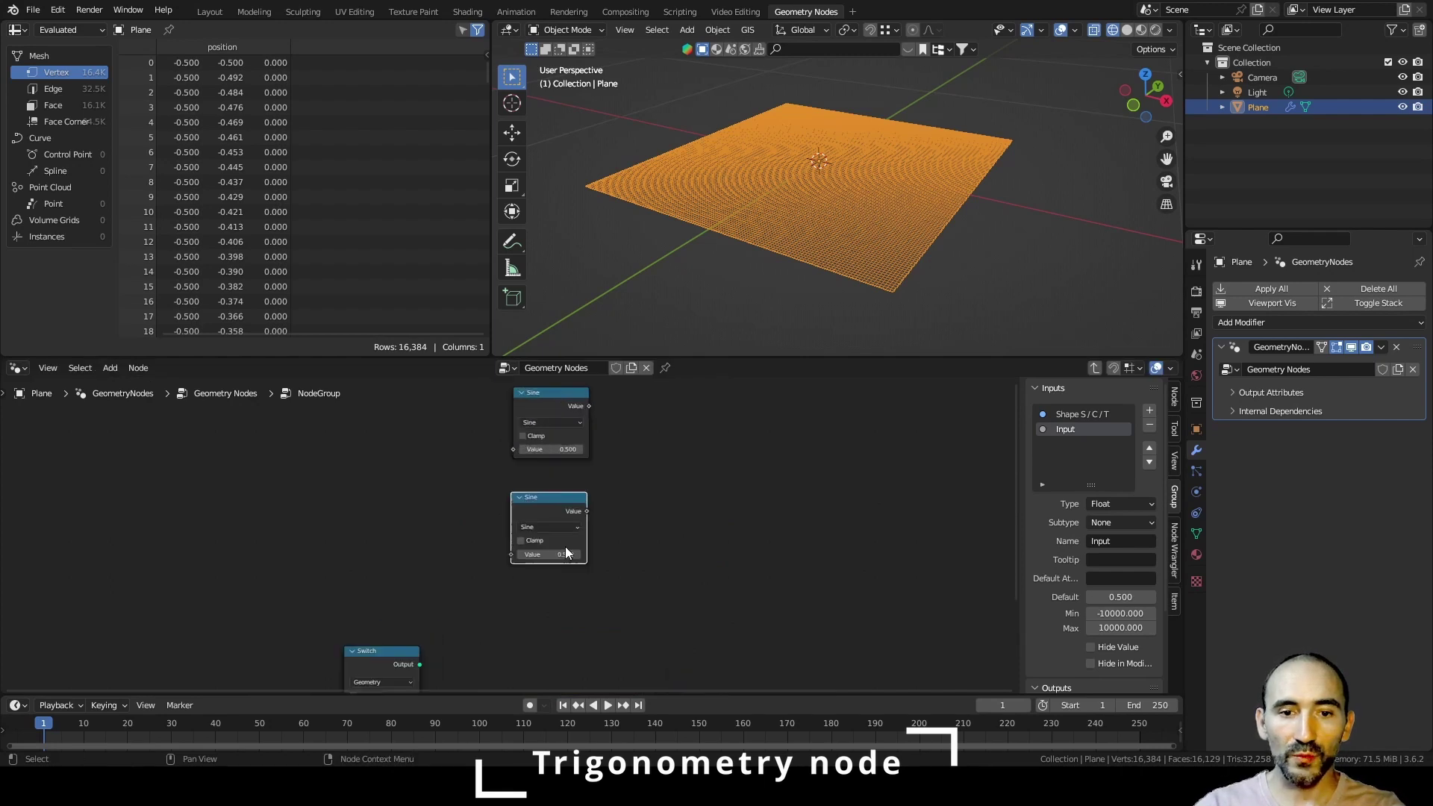
left_click(551, 523)
left_click(789, 572)
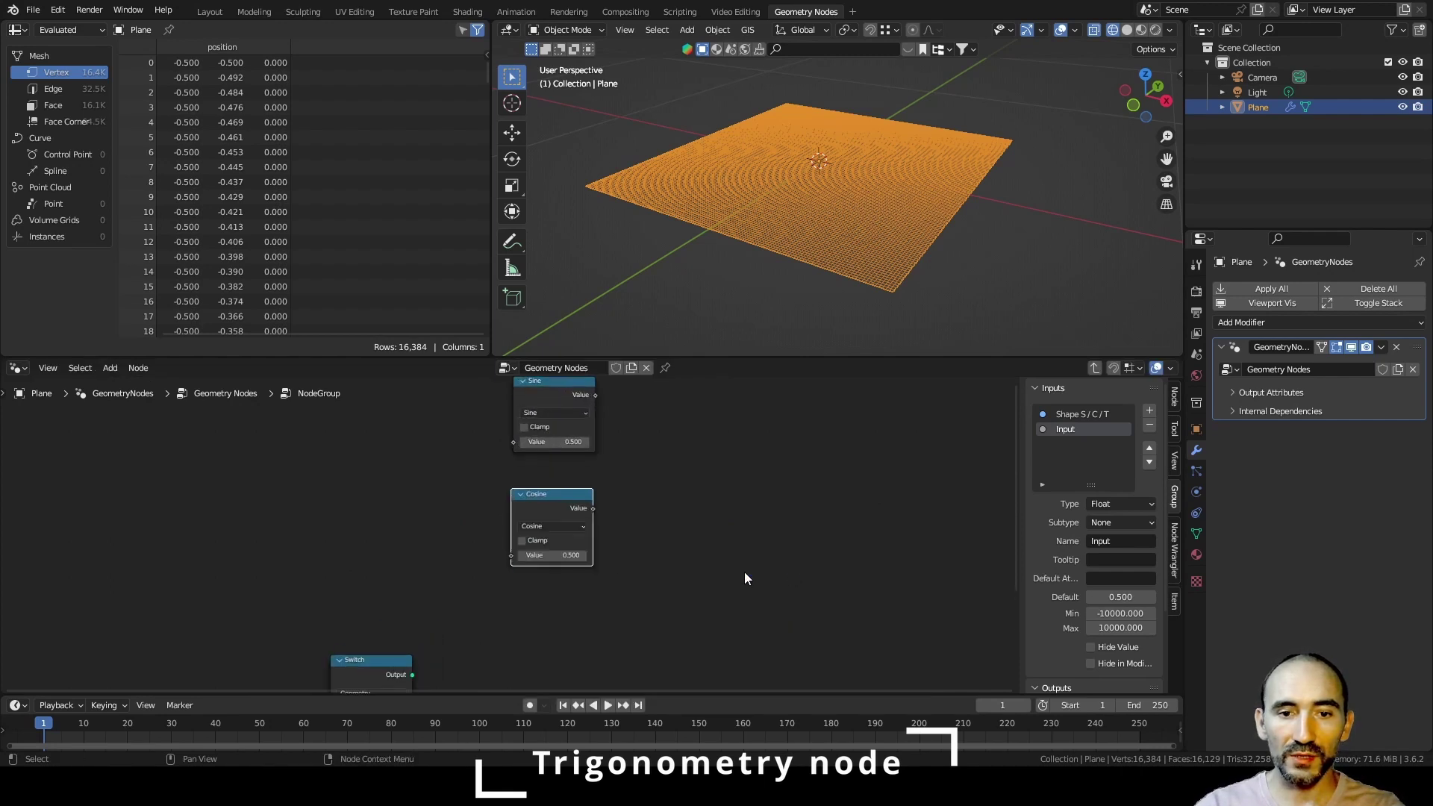
- Duplicate the Cosine node below itself and set the copy's operation to Tangent
key("shift+d")
left_click(534, 649)
scroll(535, 649, "up", 1)
middle_click_drag(535, 649, 547, 506)
scroll(547, 506, "up", 1)
left_click(554, 501)
left_click(810, 570)
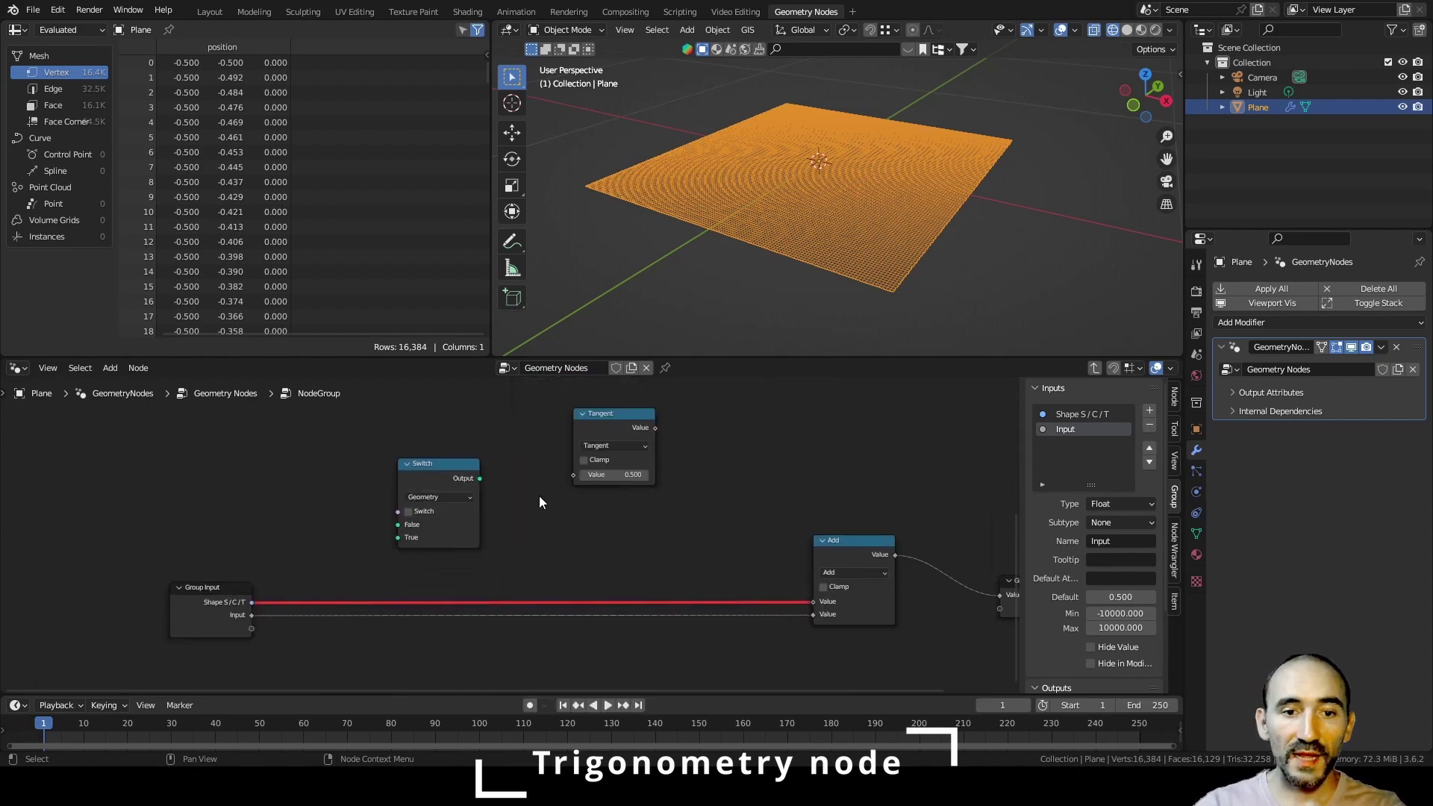
- Set the Switch node's input type to Float
scroll(485, 489, "up", 2)
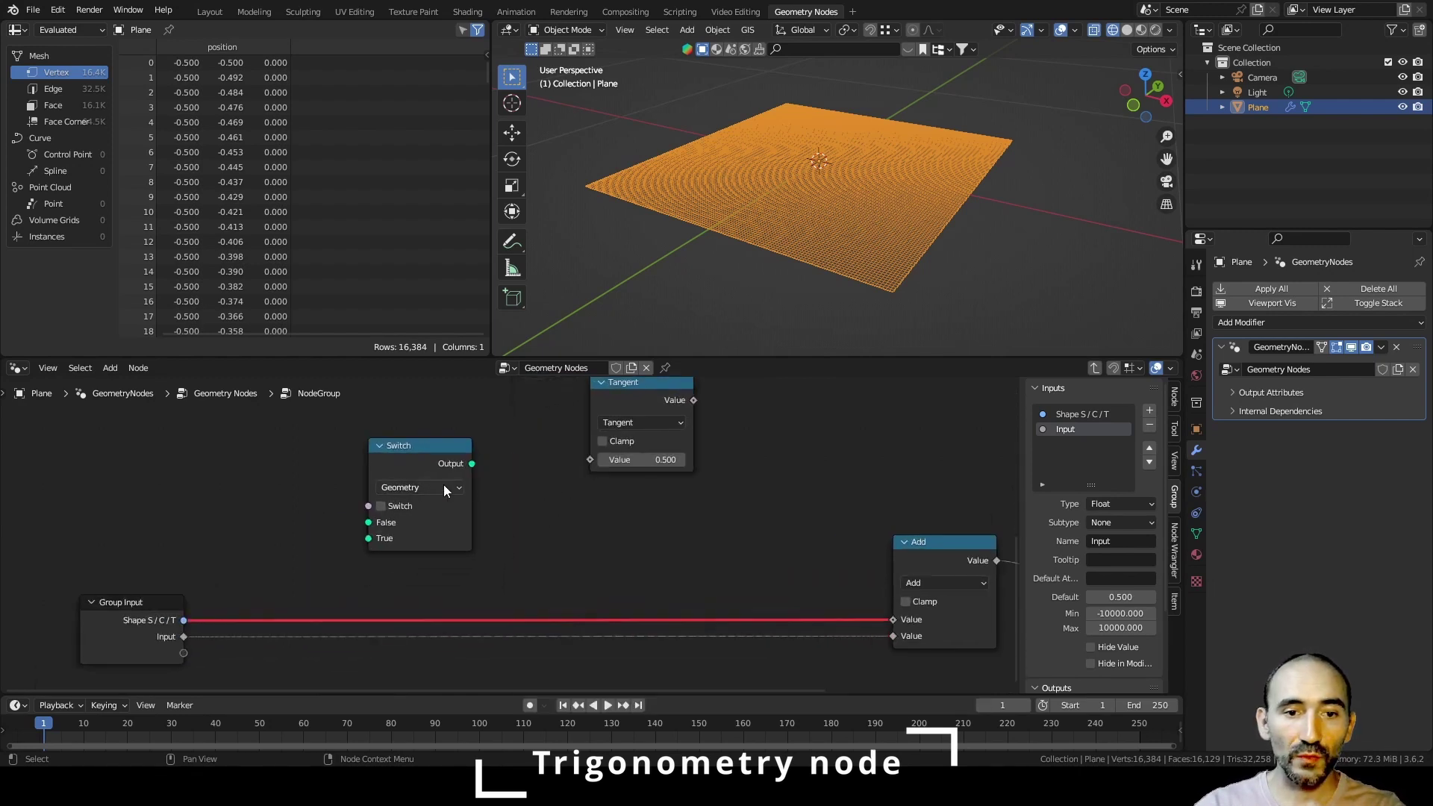
left_click(405, 486)
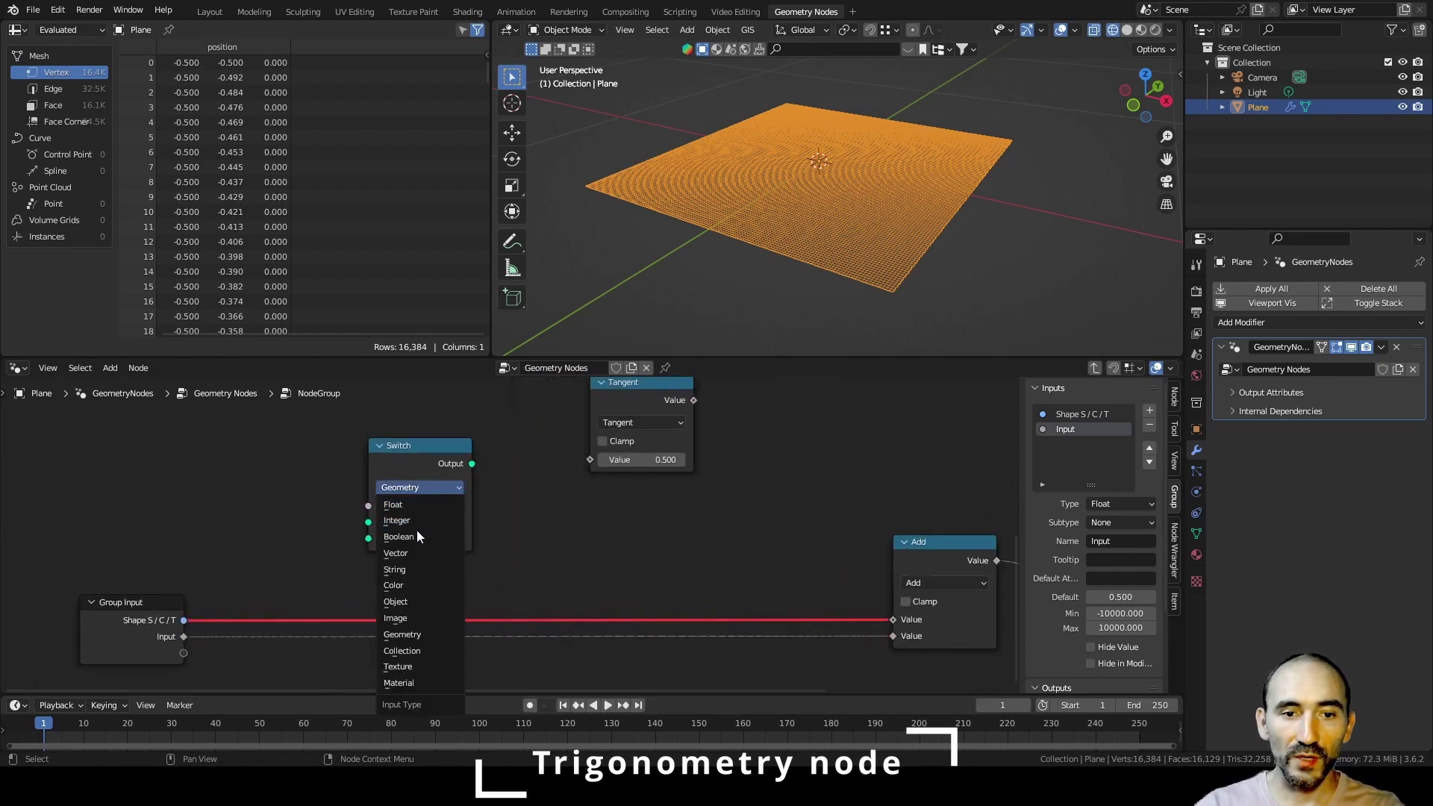
left_click(416, 504)
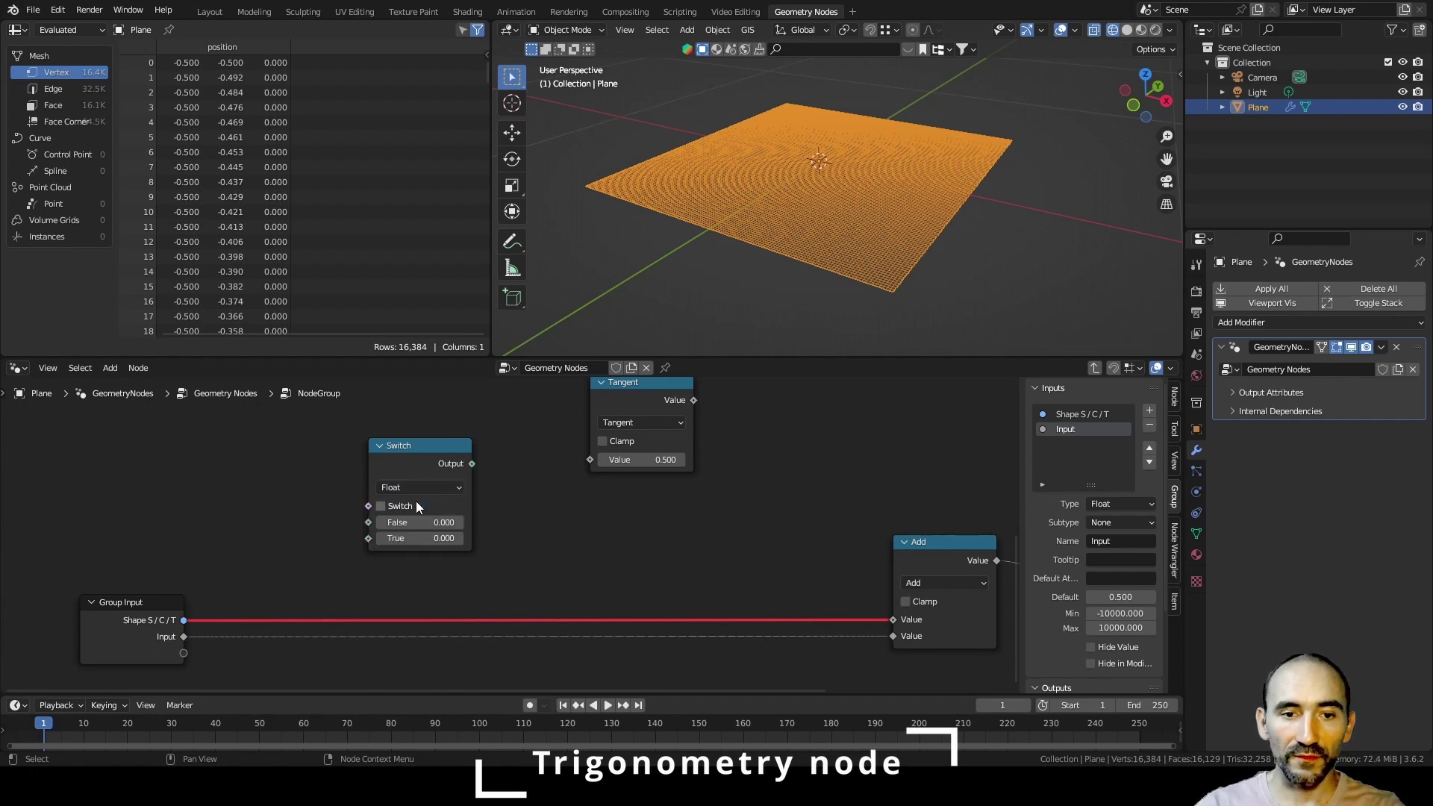
- Add an Equal string comparison fed by the Shape S / C / T output and set its B value to S
left_click_drag(183, 620, 230, 462)
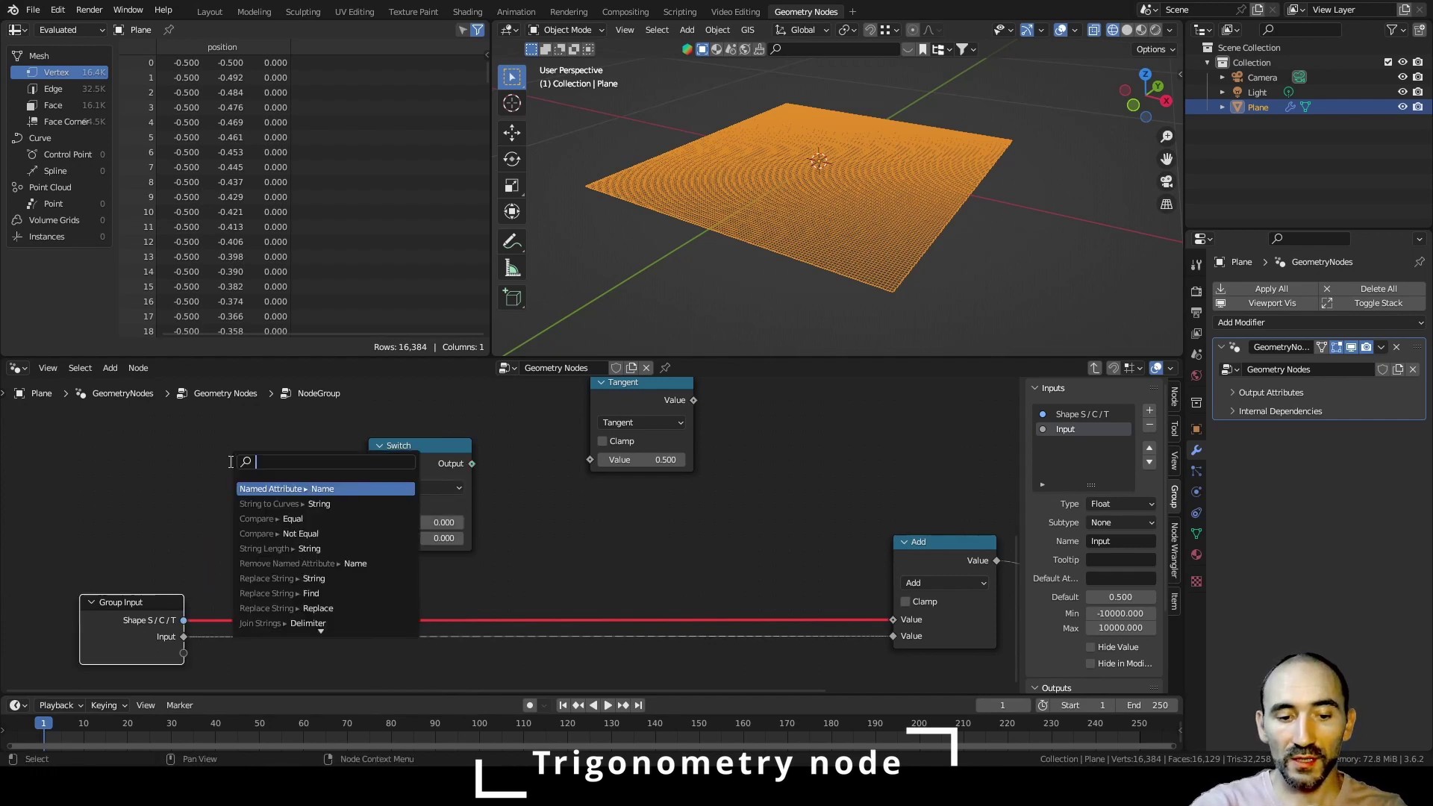
type("equal")
key("Return")
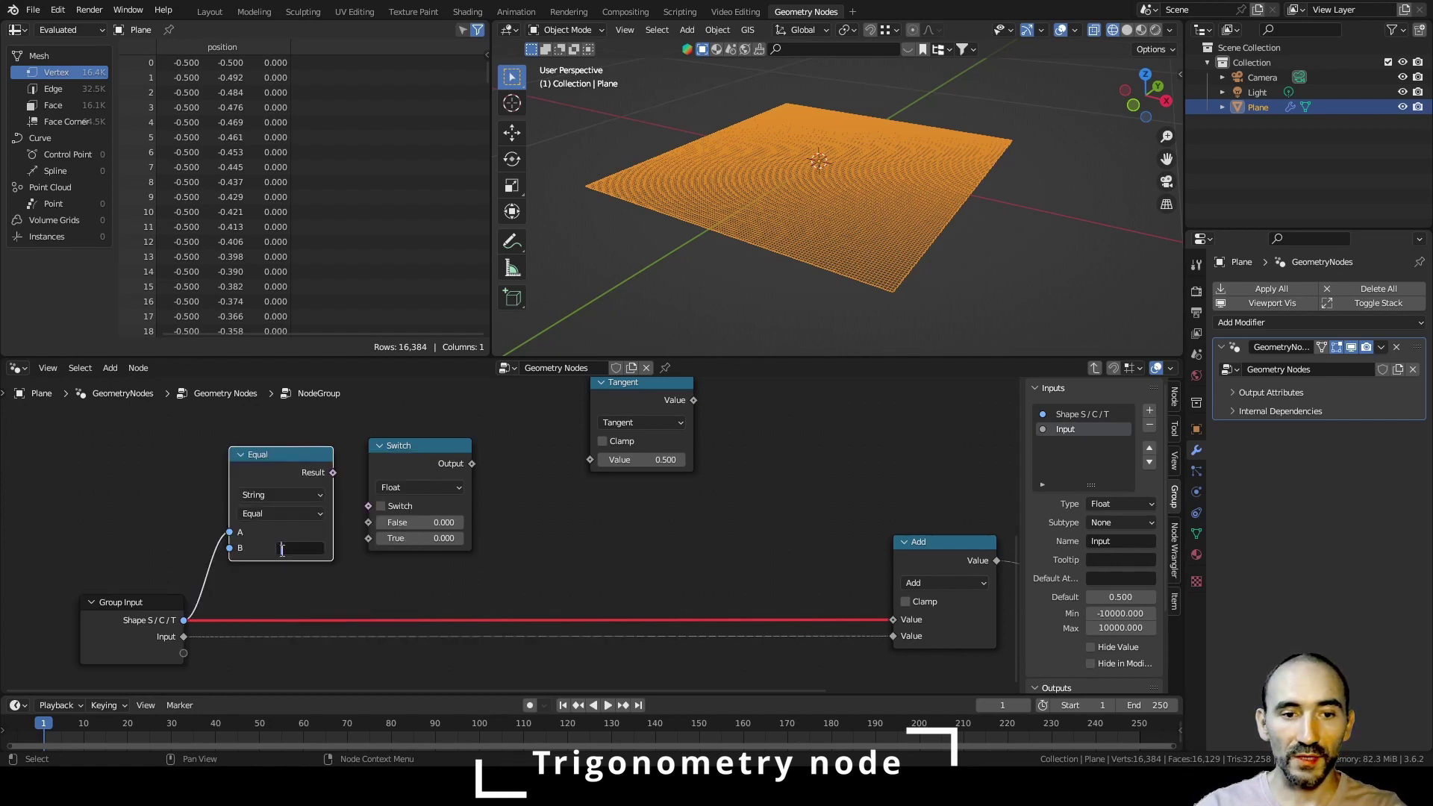
type("S")
key("Return")
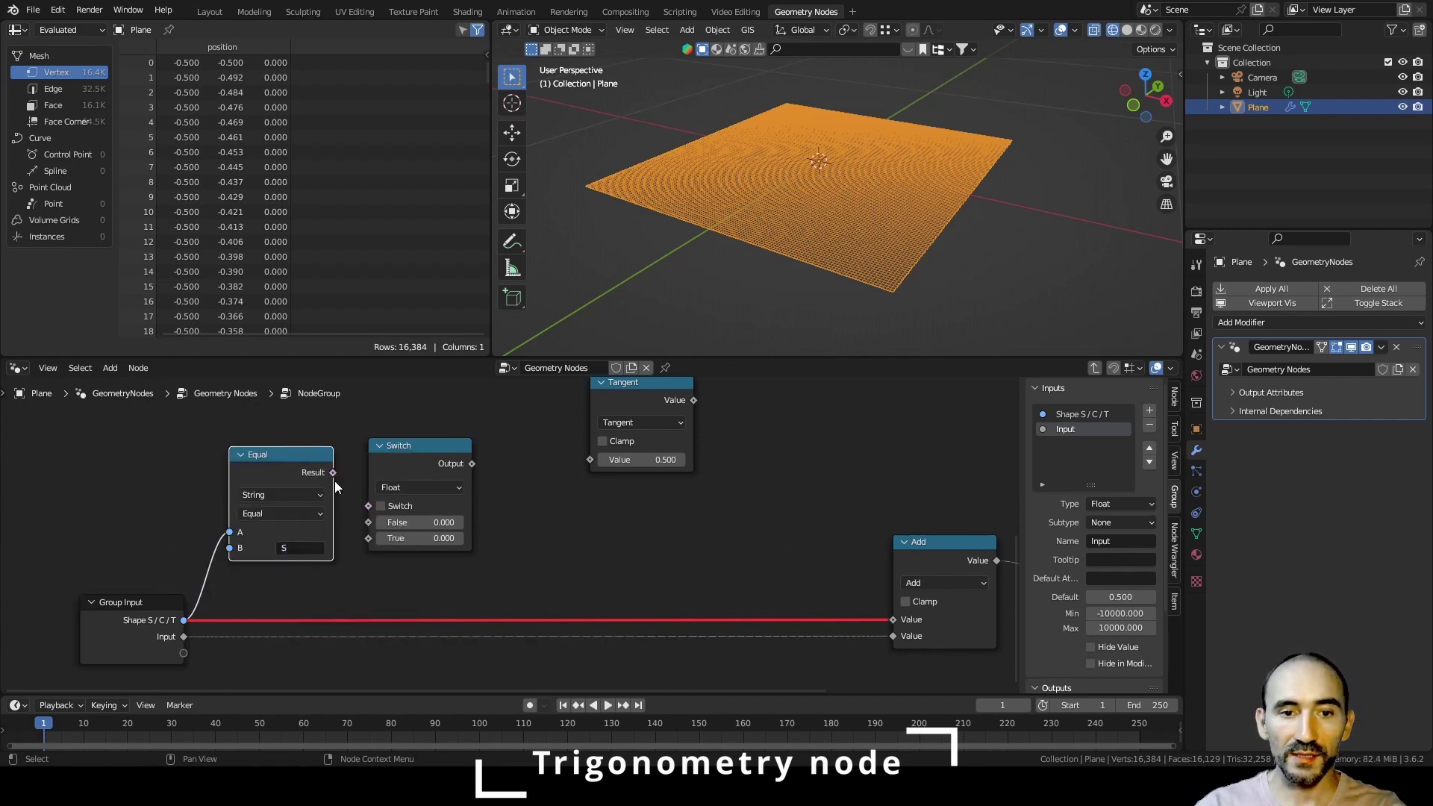
- Move the Equal node up beside the Sine node
scroll(334, 480, "down", 8)
middle_click_drag(479, 454, 358, 561)
left_click_drag(289, 612, 382, 428)
scroll(359, 485, "up", 5)
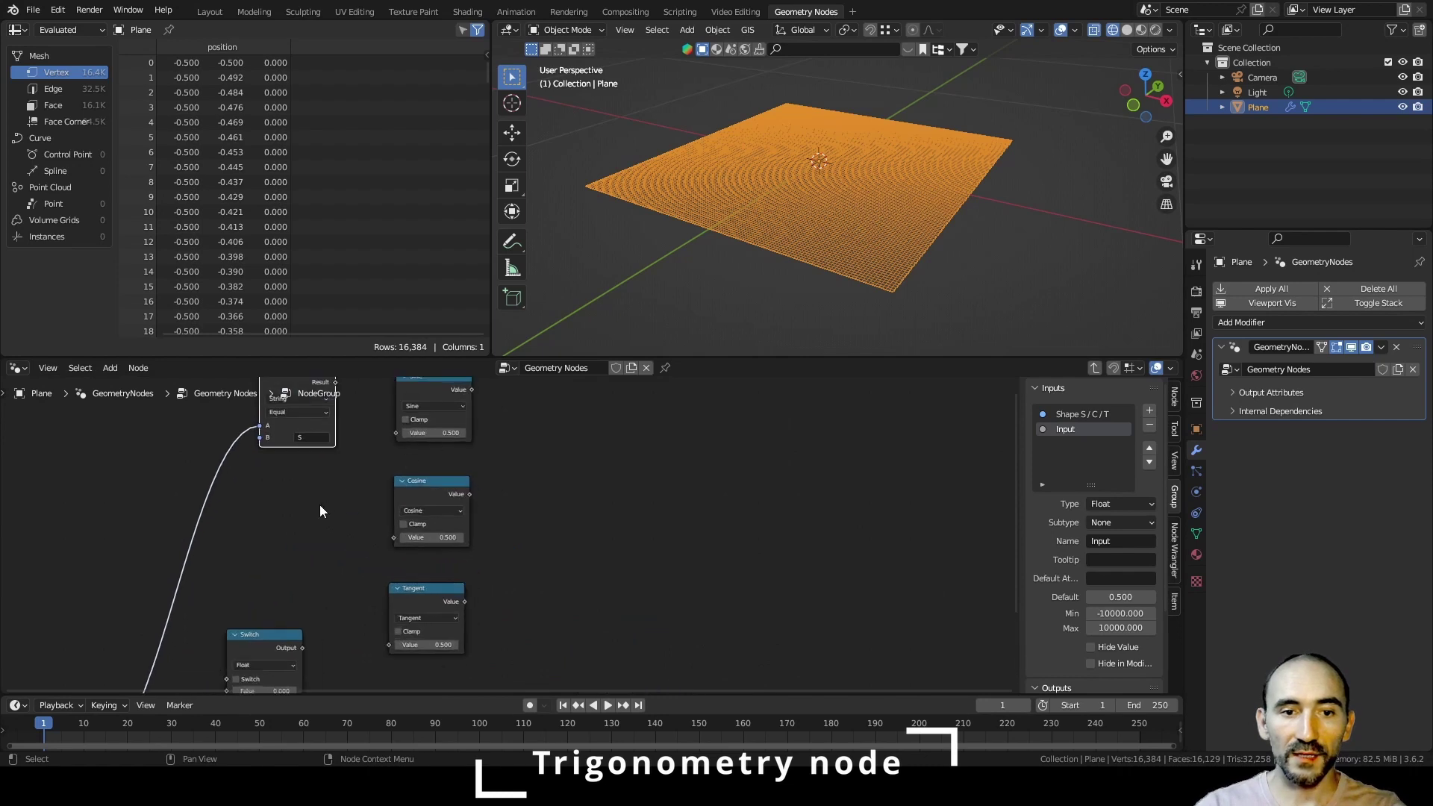
scroll(320, 505, "down", 6)
middle_click_drag(320, 510, 347, 485)
scroll(347, 485, "up", 1)
- Connect the Group Input's Input output to the Sine, Cosine and Tangent values through one shared reroute
left_click_drag(255, 670, 459, 437)
right_click(460, 437)
left_click_drag(255, 669, 458, 438)
right_click_drag(375, 478, 409, 516, "shift")
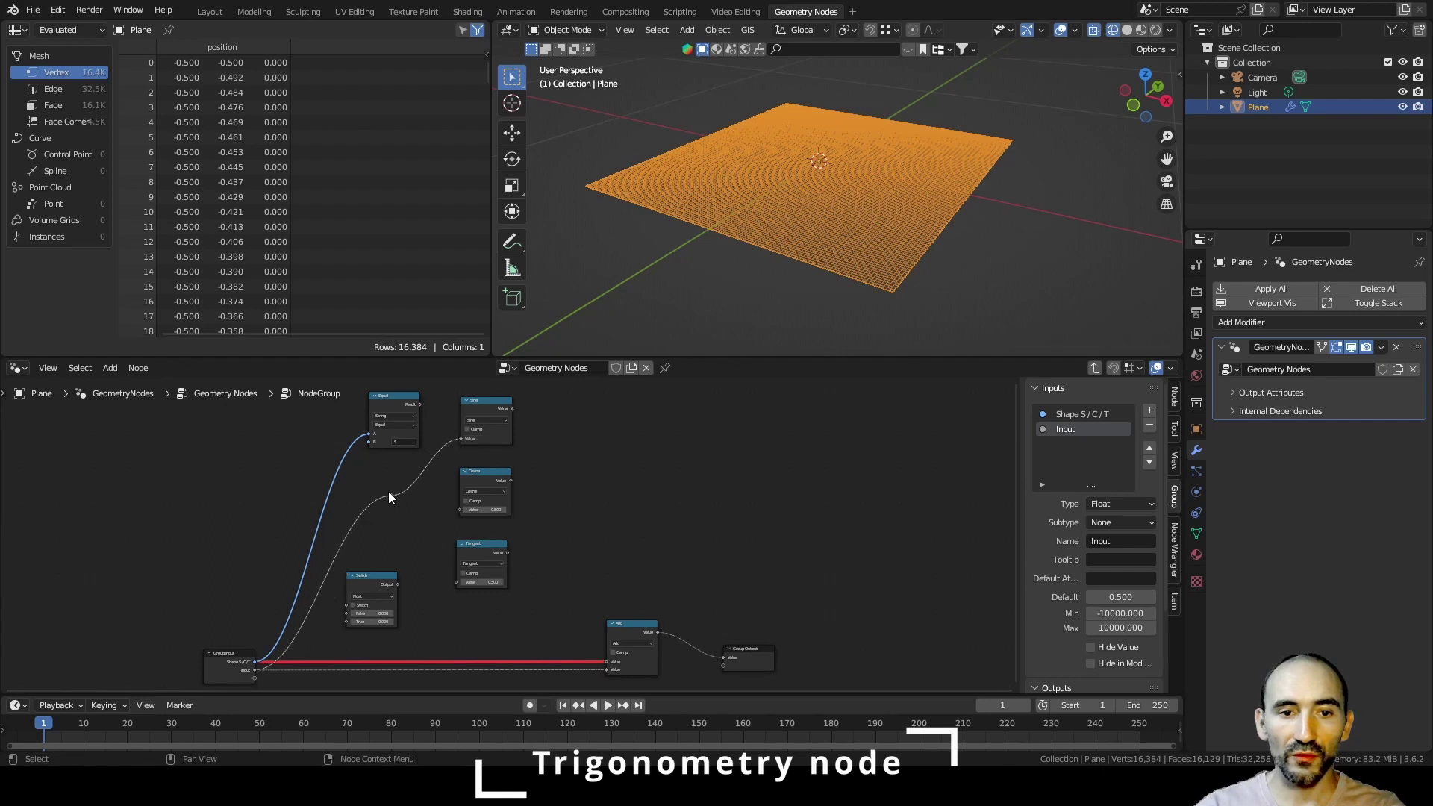
left_click_drag(388, 491, 456, 582)
left_click(394, 541)
middle_click_drag(394, 540, 467, 505)
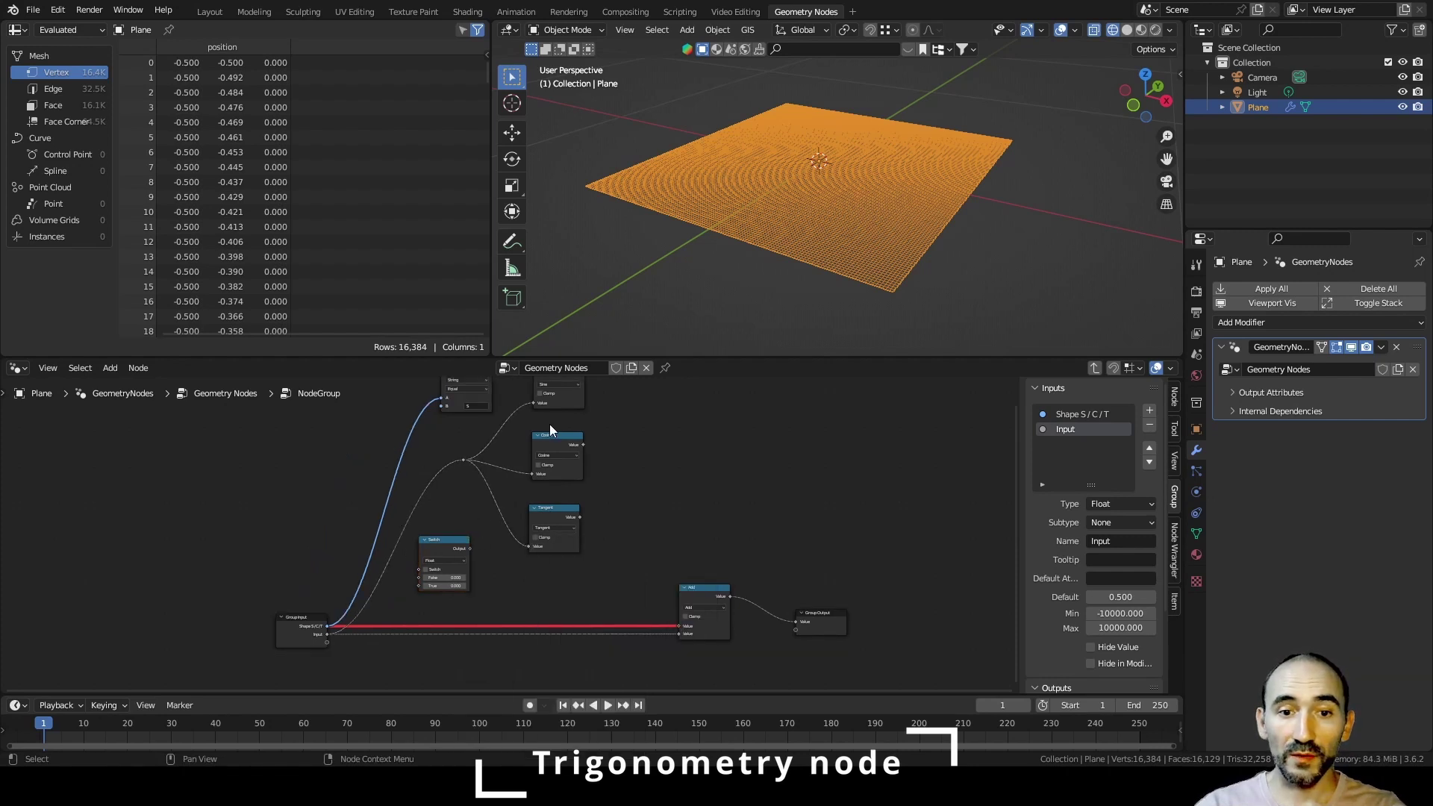
- Duplicate the Group Input beside the Equal node above Sine and connect its Shape S / C / T output to input A
left_click(302, 630)
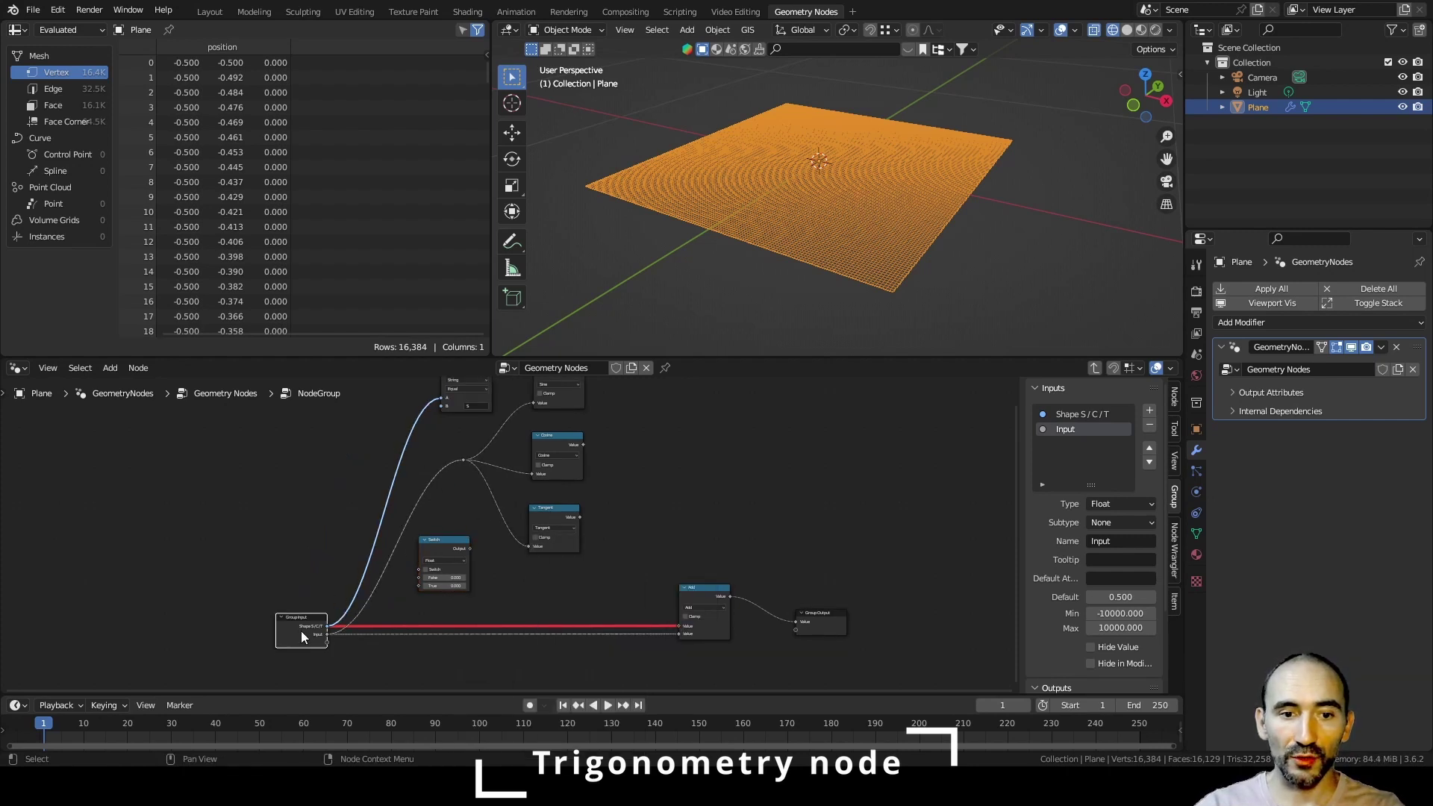
key("shift+d")
left_click(345, 453)
scroll(440, 427, "up", 8)
middle_click_drag(439, 428, 288, 580)
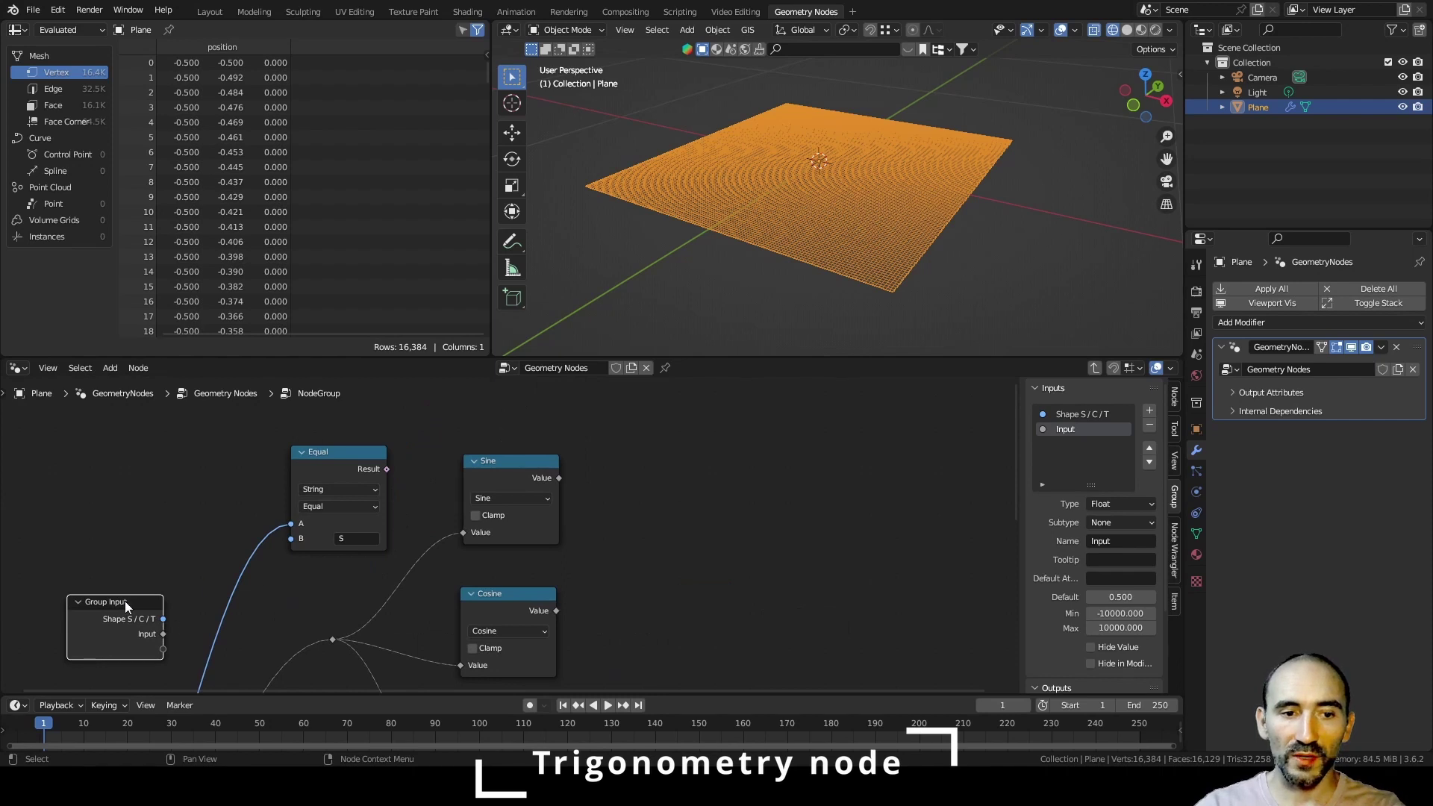
left_click_drag(112, 605, 659, 444)
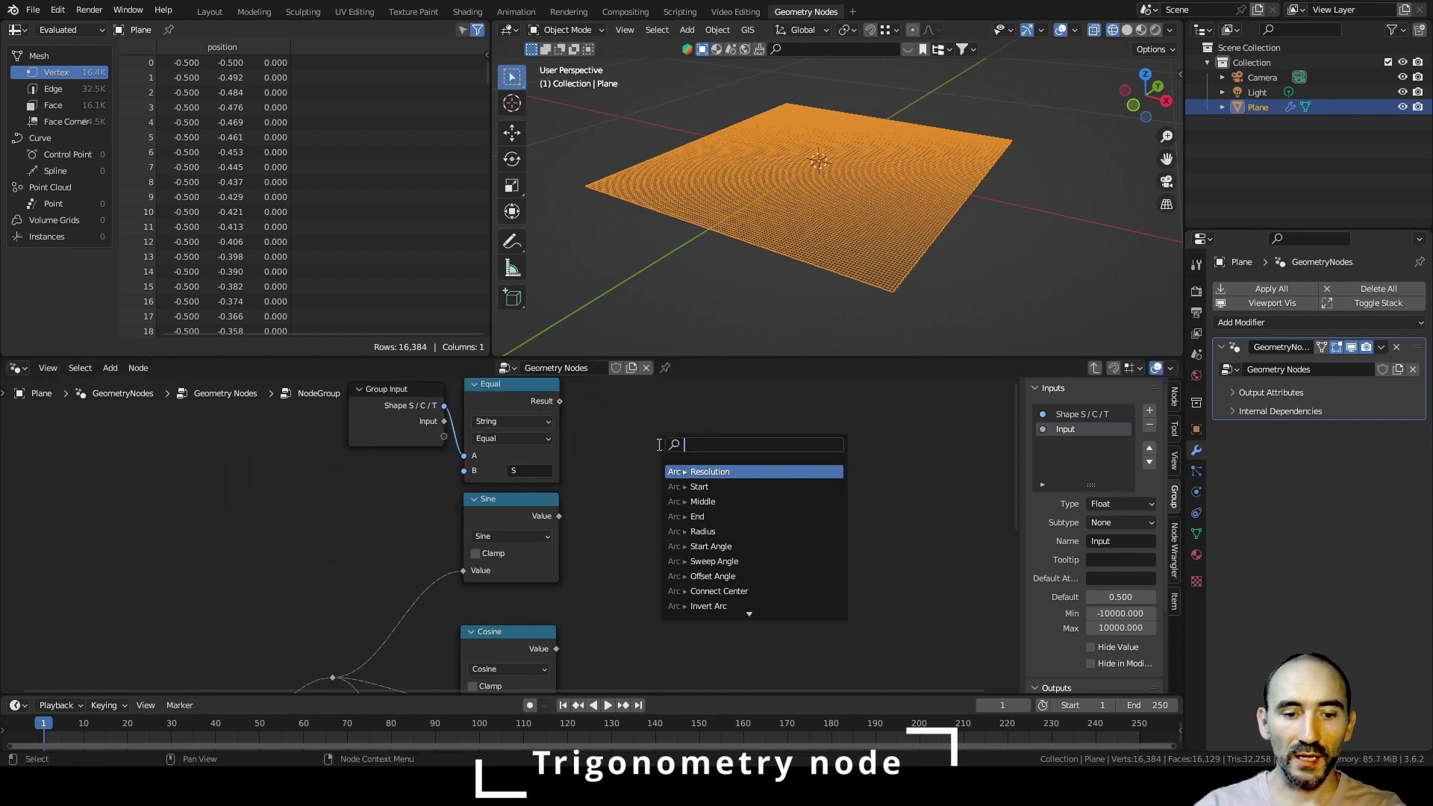
- Add a second Switch node beside Equal and Sine, set it to Float, and place the existing Float Switch below it
type("swit")
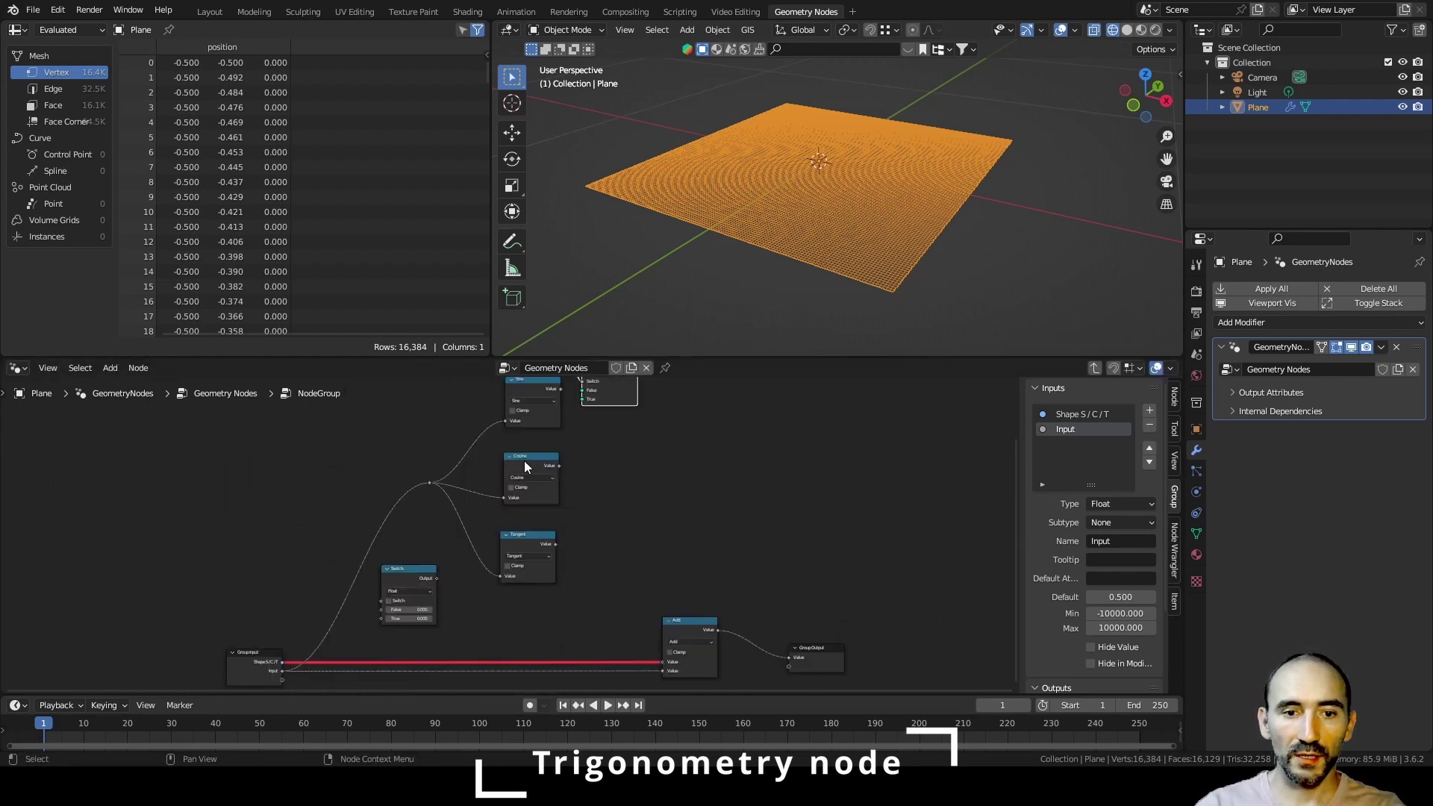
left_click_drag(401, 573, 602, 443)
scroll(598, 438, "up", 2)
middle_click_drag(598, 437, 530, 609)
scroll(529, 607, "up", 6)
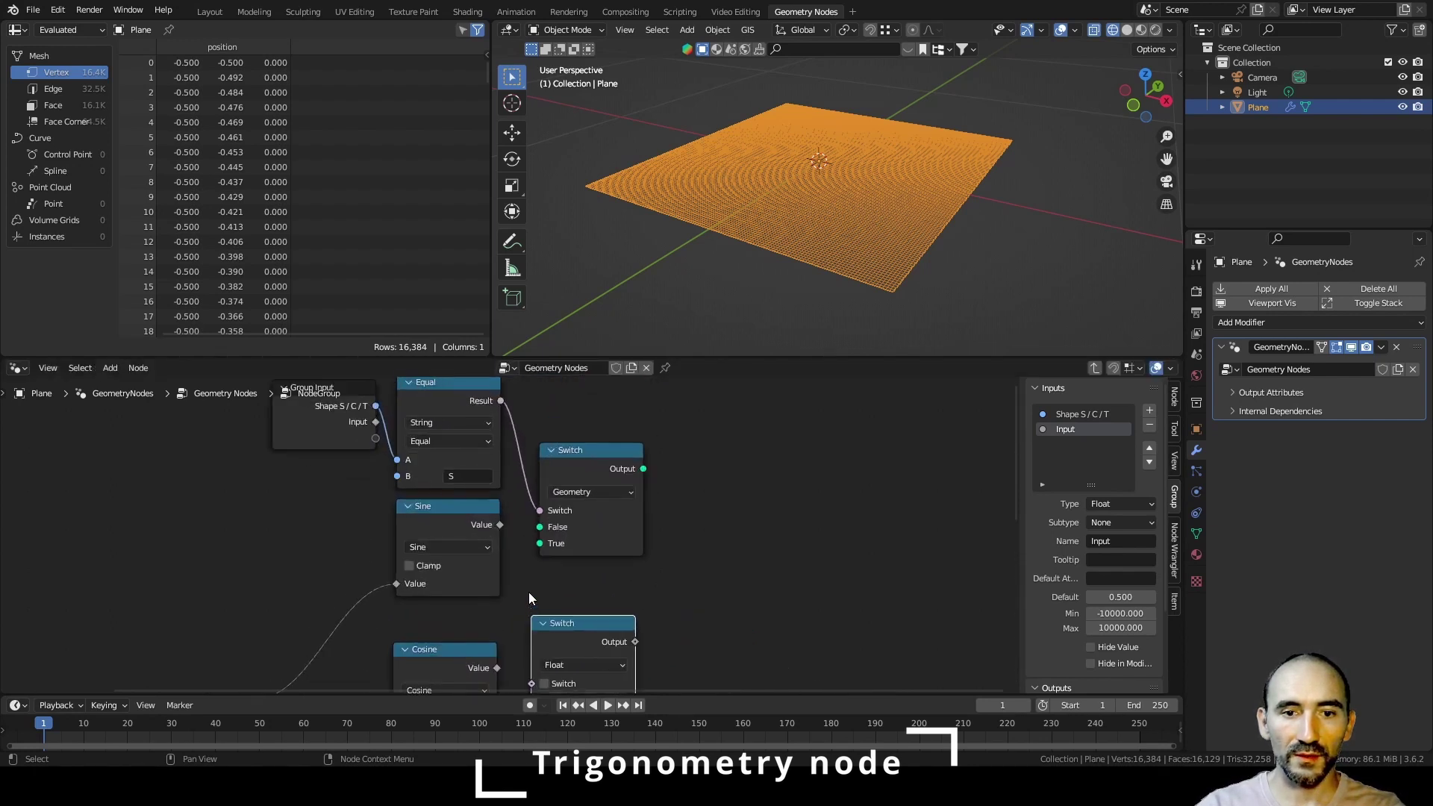
left_click(573, 491)
left_click(582, 508)
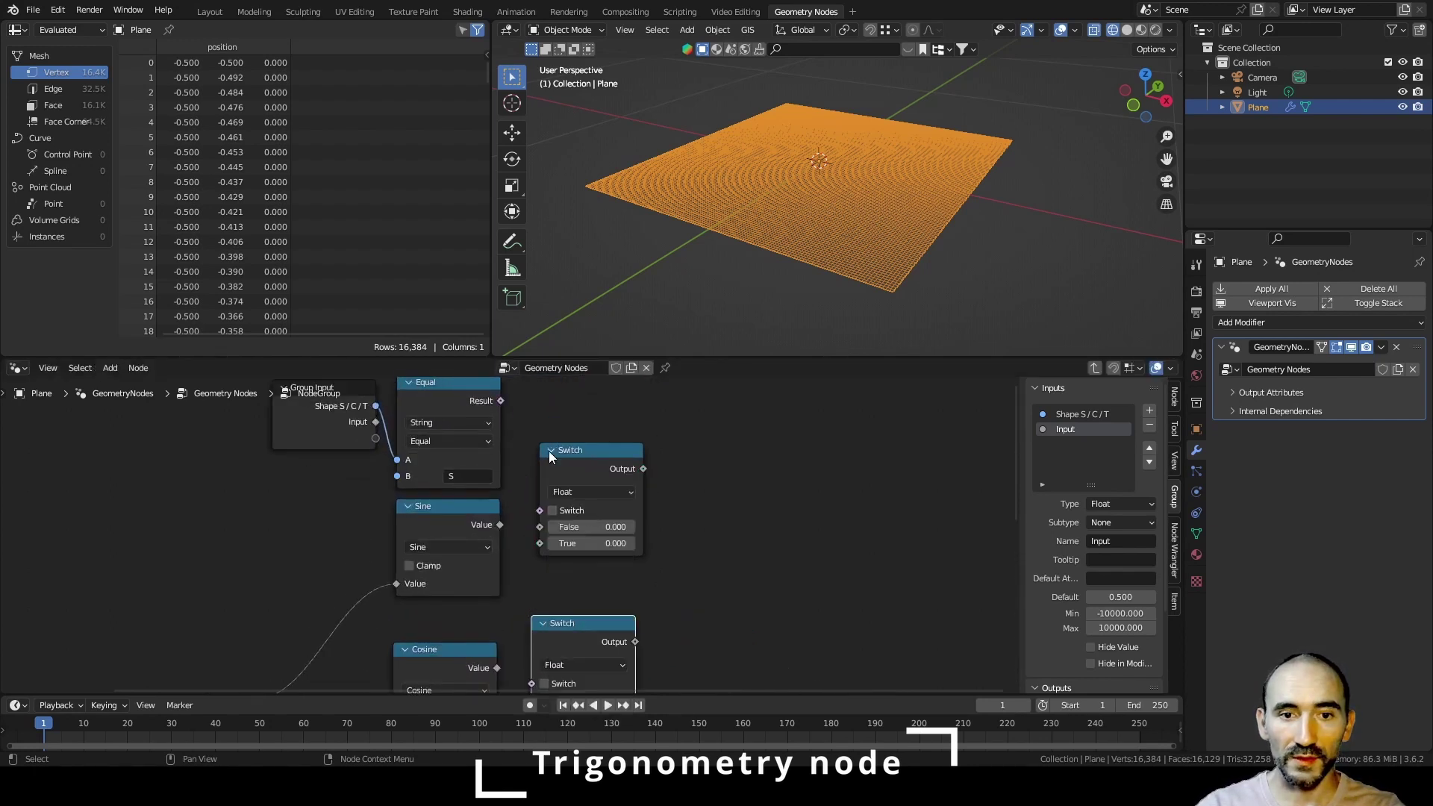
- Duplicate the upper Group Input and Equal nodes for the Cosine row, shifting Cosine down to make room
scroll(510, 414, "down", 2)
scroll(312, 493, "down", 1, "shift")
key("shift+d")
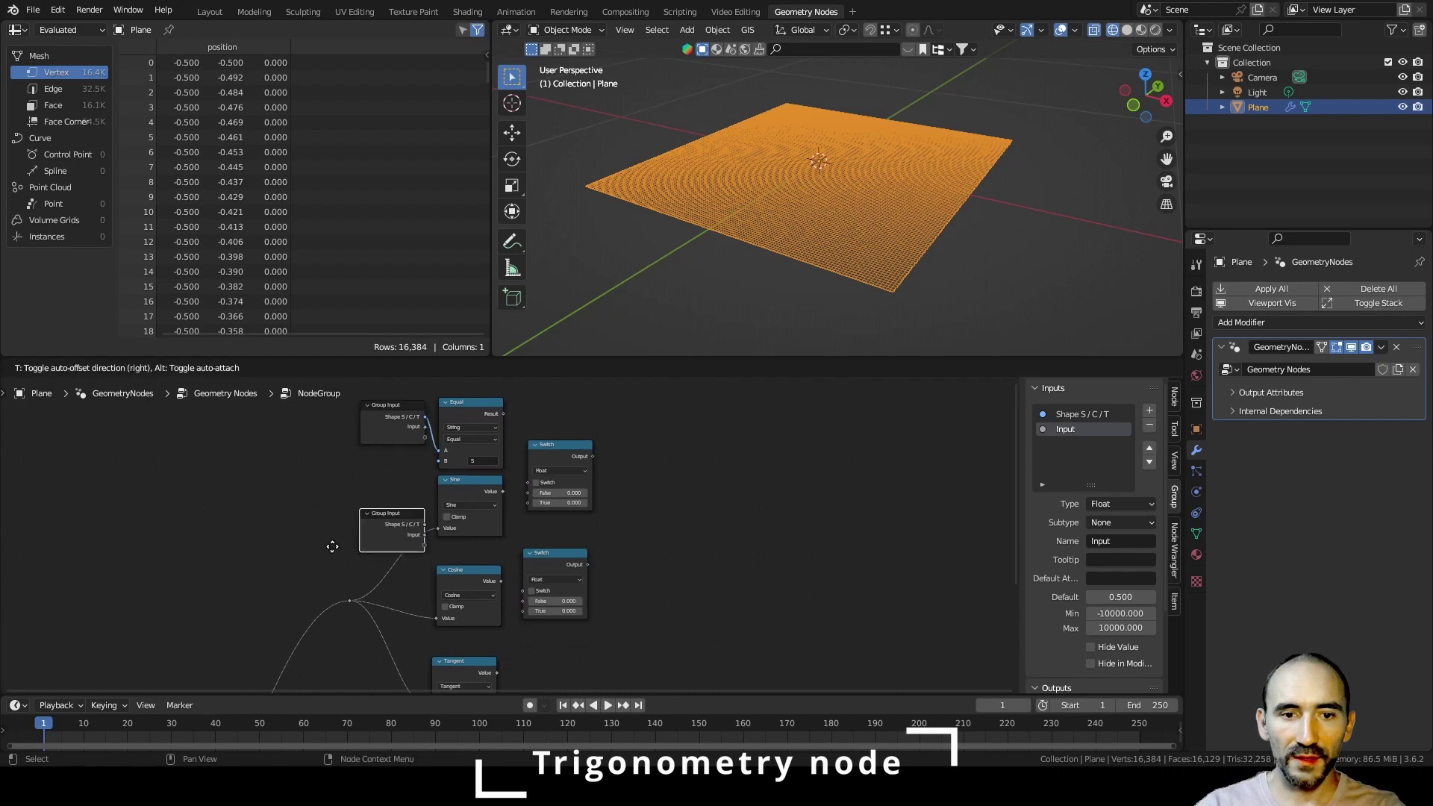
left_click(333, 593)
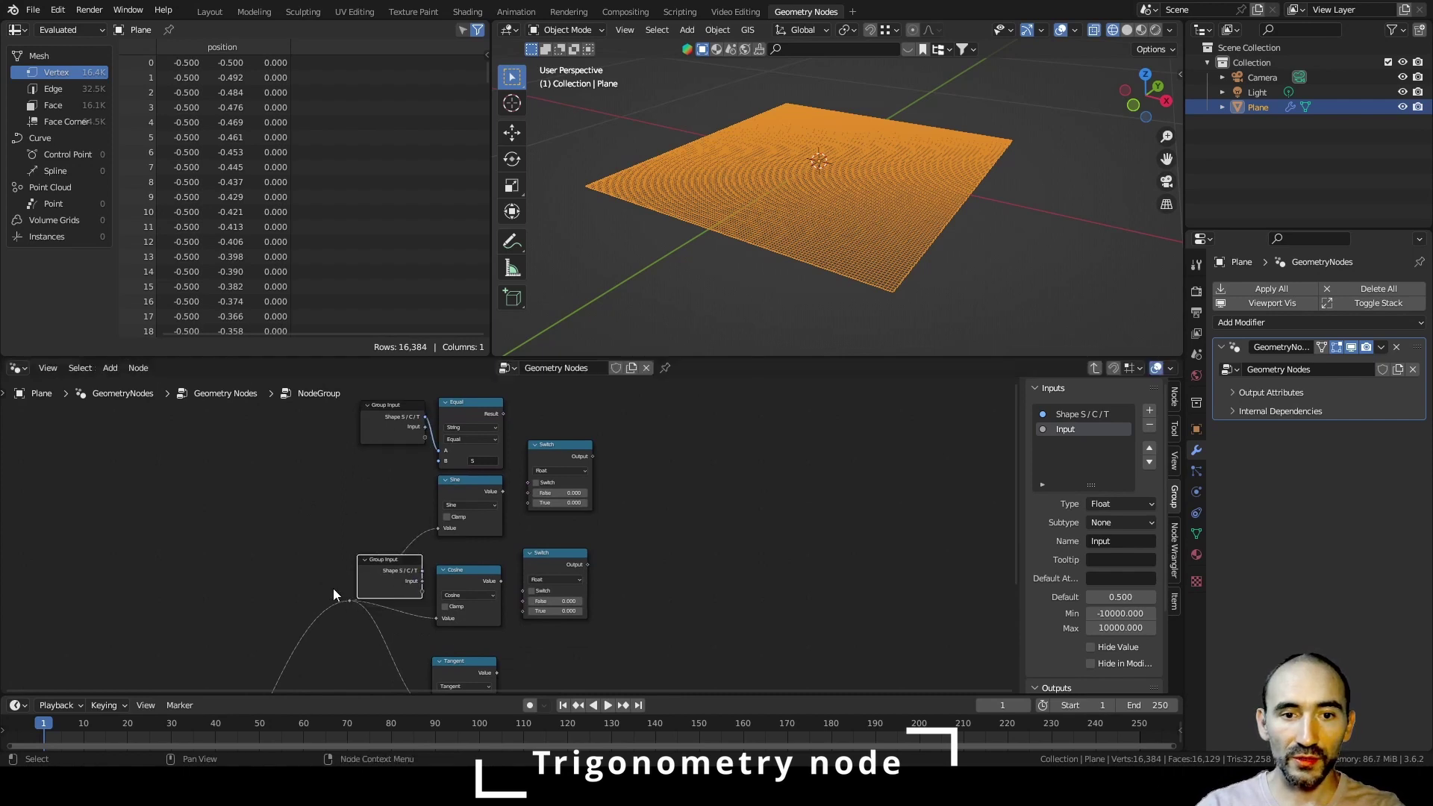
left_click_drag(467, 575, 465, 614)
left_click(464, 412)
key("shift+d")
left_click(462, 565)
- Lower the Tangent node, move the reroute aside, and duplicate the Group Input and Equal nodes for the Tangent row
middle_click_drag(461, 589, 483, 414)
left_click_drag(468, 500, 468, 565)
left_click_drag(372, 425, 290, 450)
left_click(409, 407)
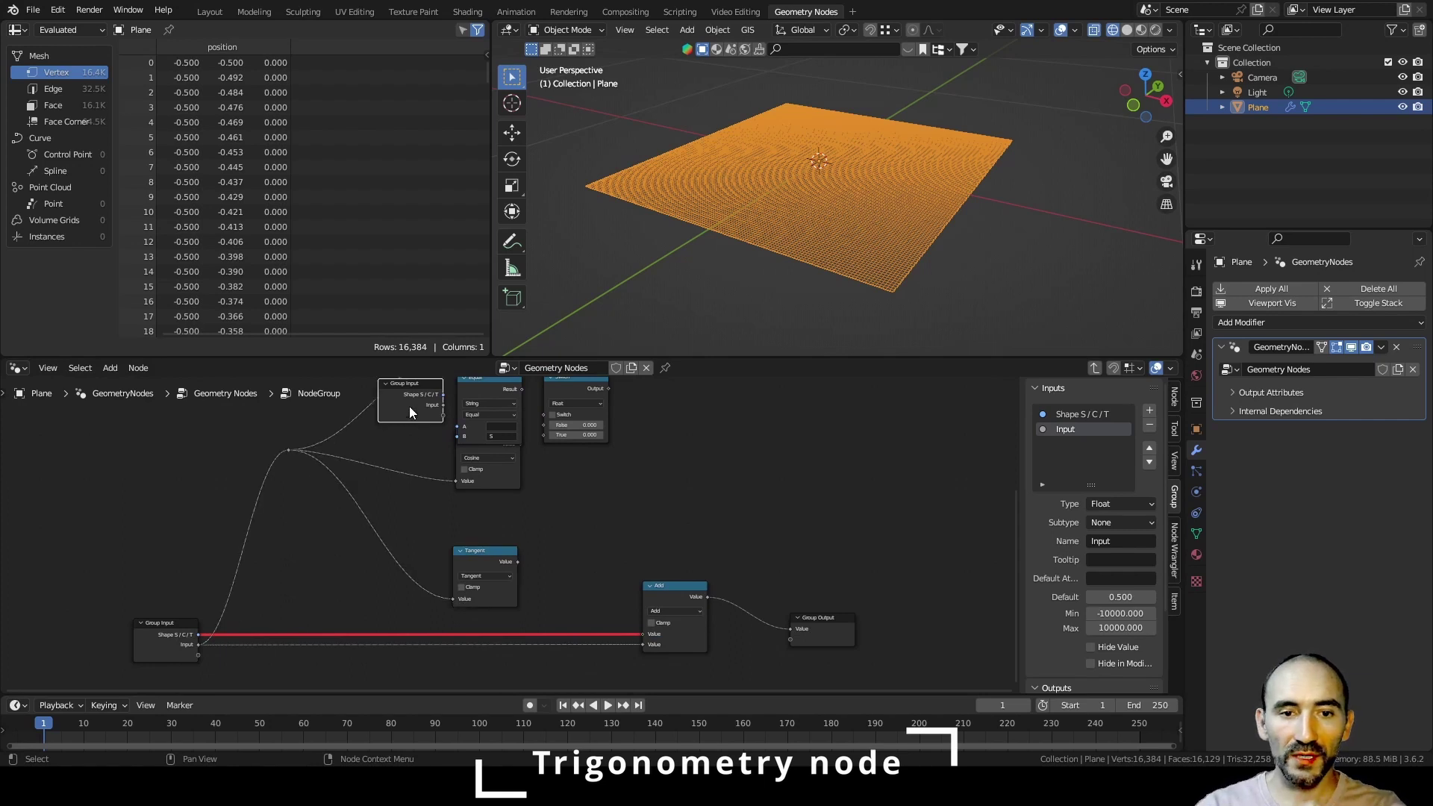
key("shift+d")
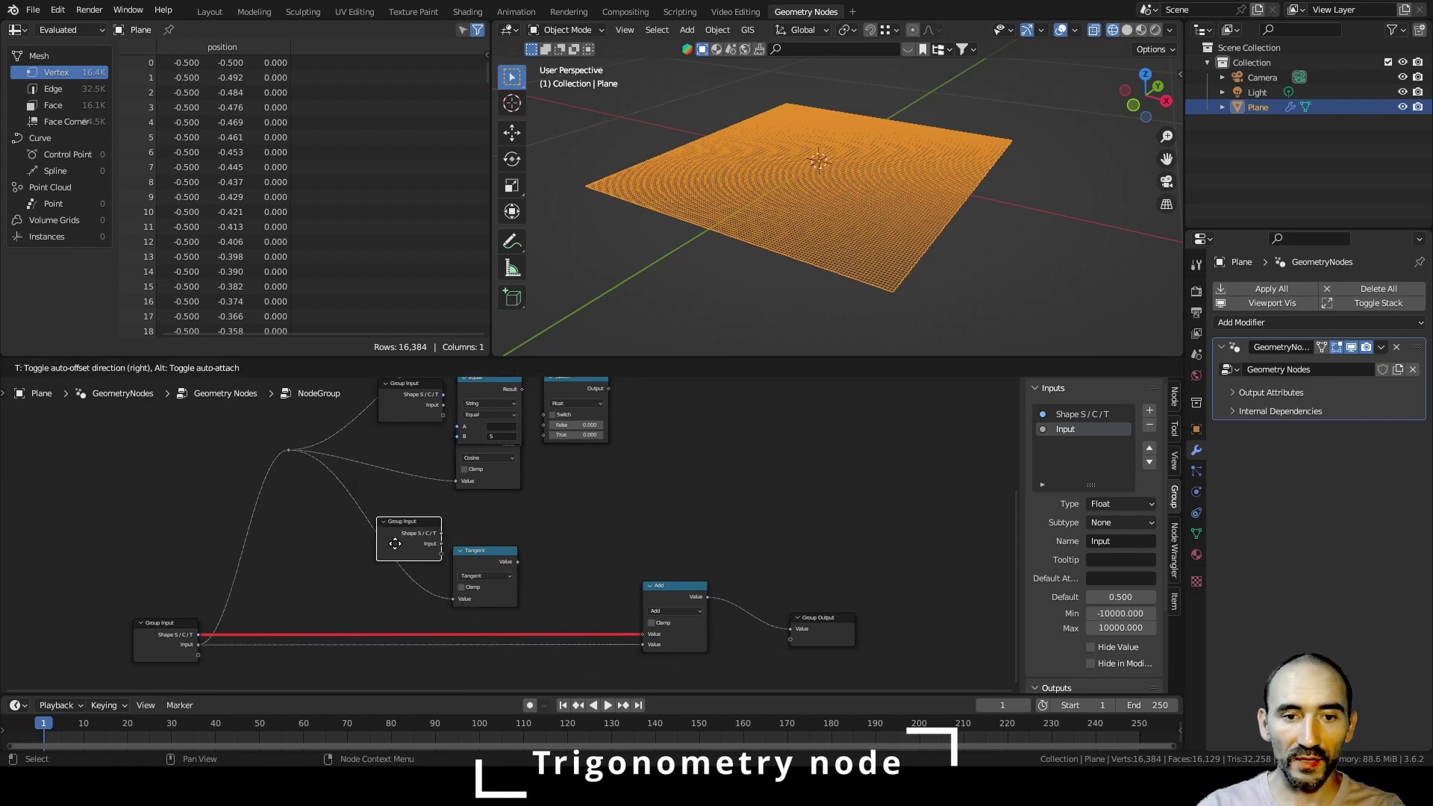
left_click(393, 522)
left_click(475, 392)
key("shift+d")
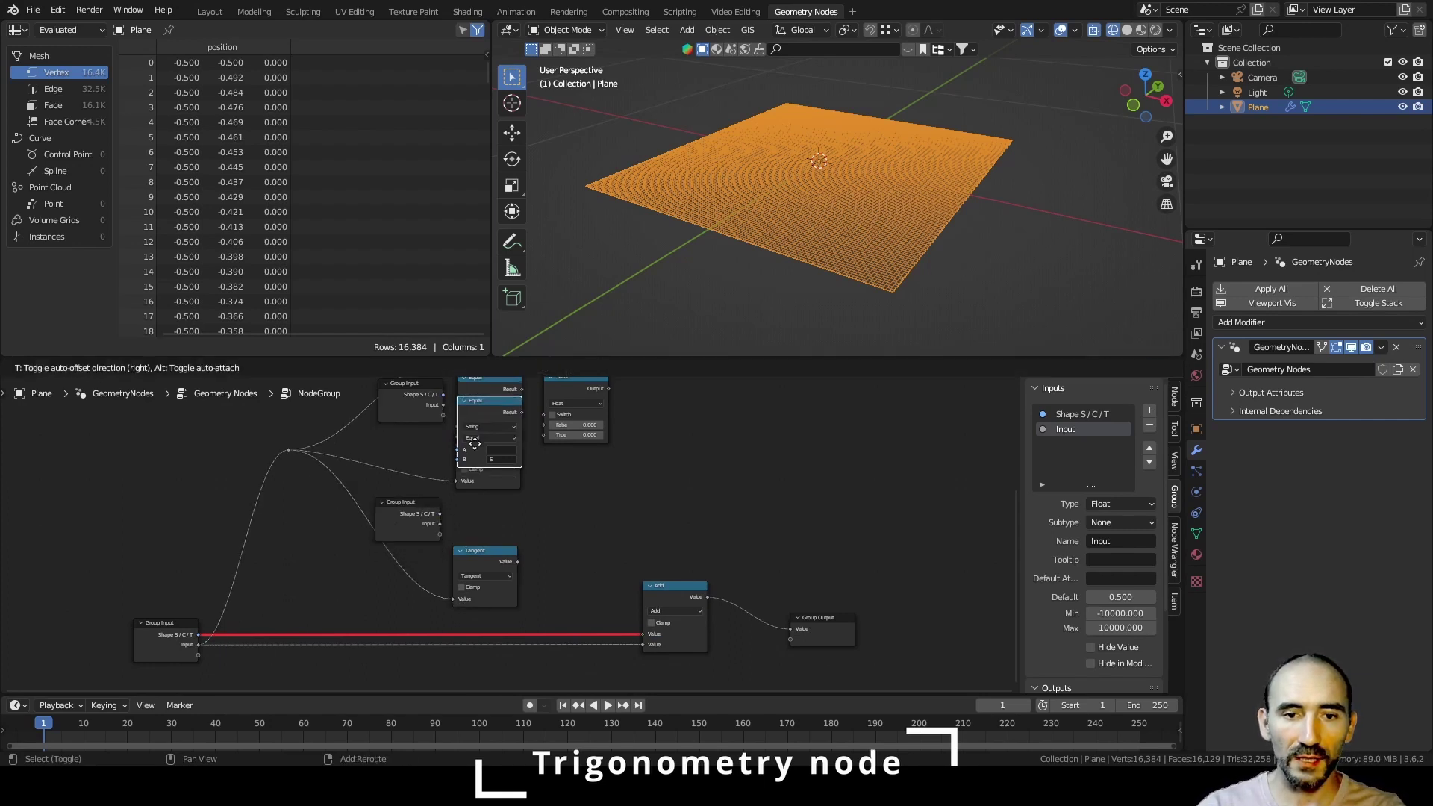
left_click(475, 528)
left_click_drag(493, 596, 502, 631)
- Connect Shape S / C / T from each duplicated Group Input to input A of the Tangent and Cosine rows' Equal nodes
scroll(496, 539, "up", 3)
left_click_drag(388, 498, 419, 565)
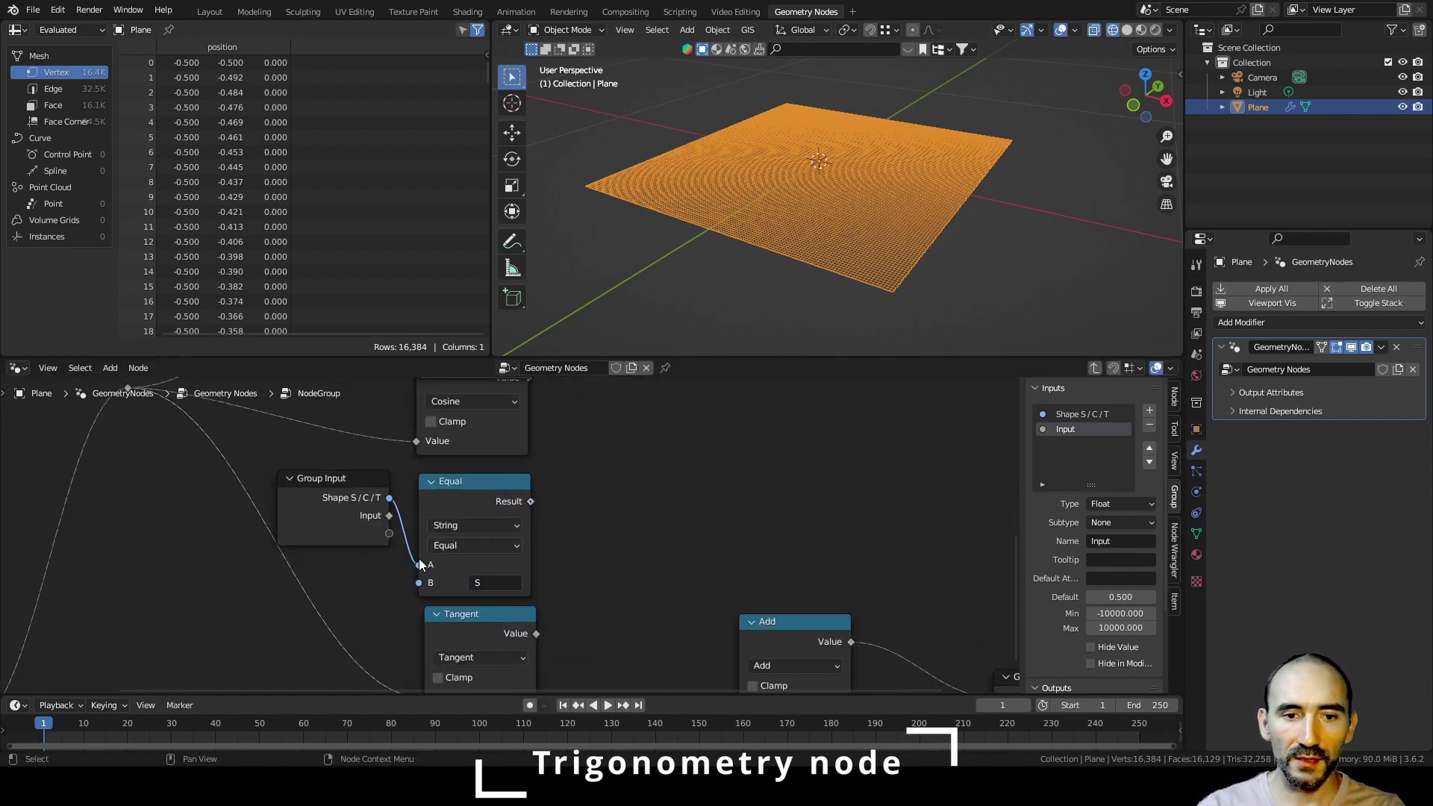
left_click(341, 516)
middle_click_drag(412, 465, 478, 691)
left_click_drag(458, 517, 484, 575)
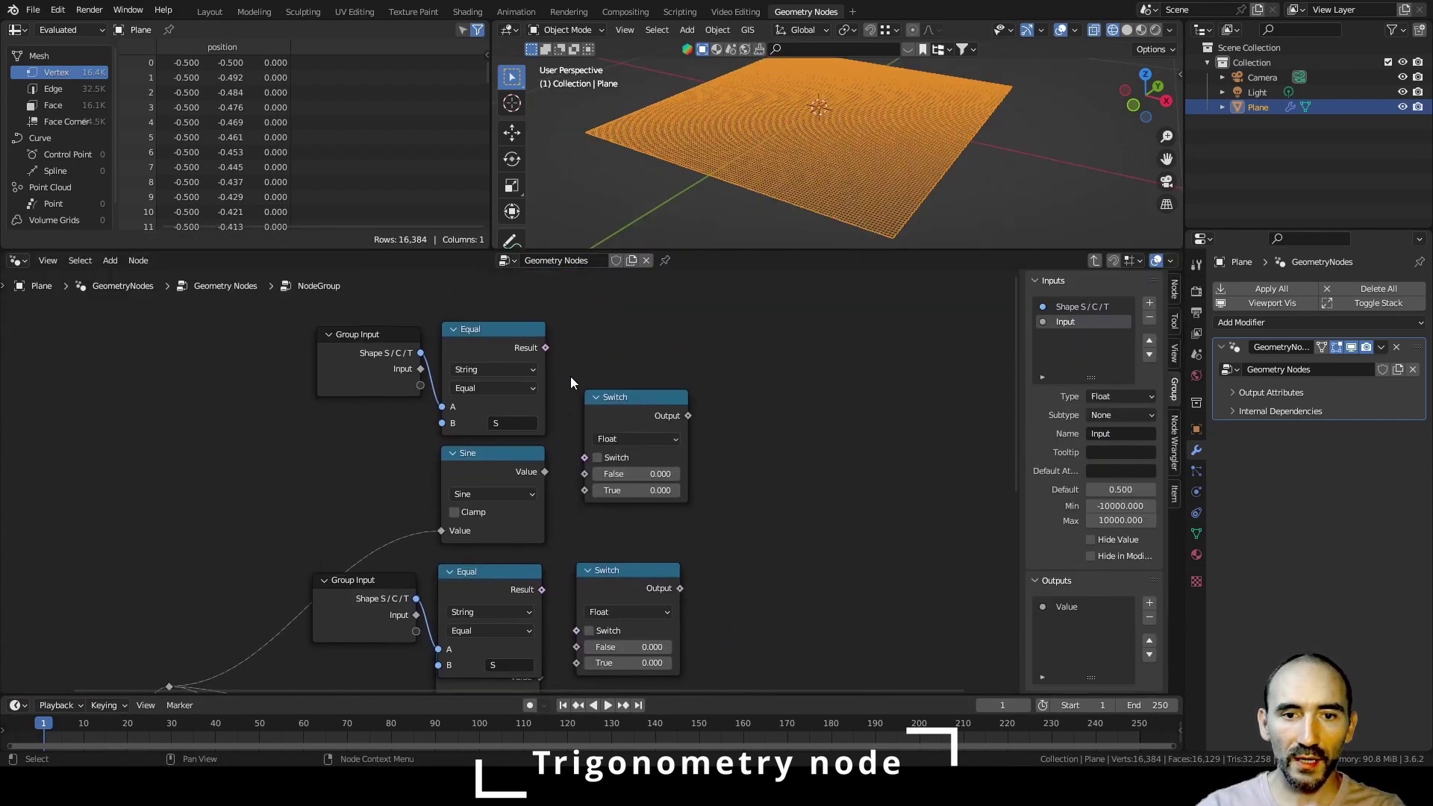
- Wire the top Switch with the Equal result as its condition, Sine as True and the lower Switch's output as False
left_click_drag(546, 348, 585, 457)
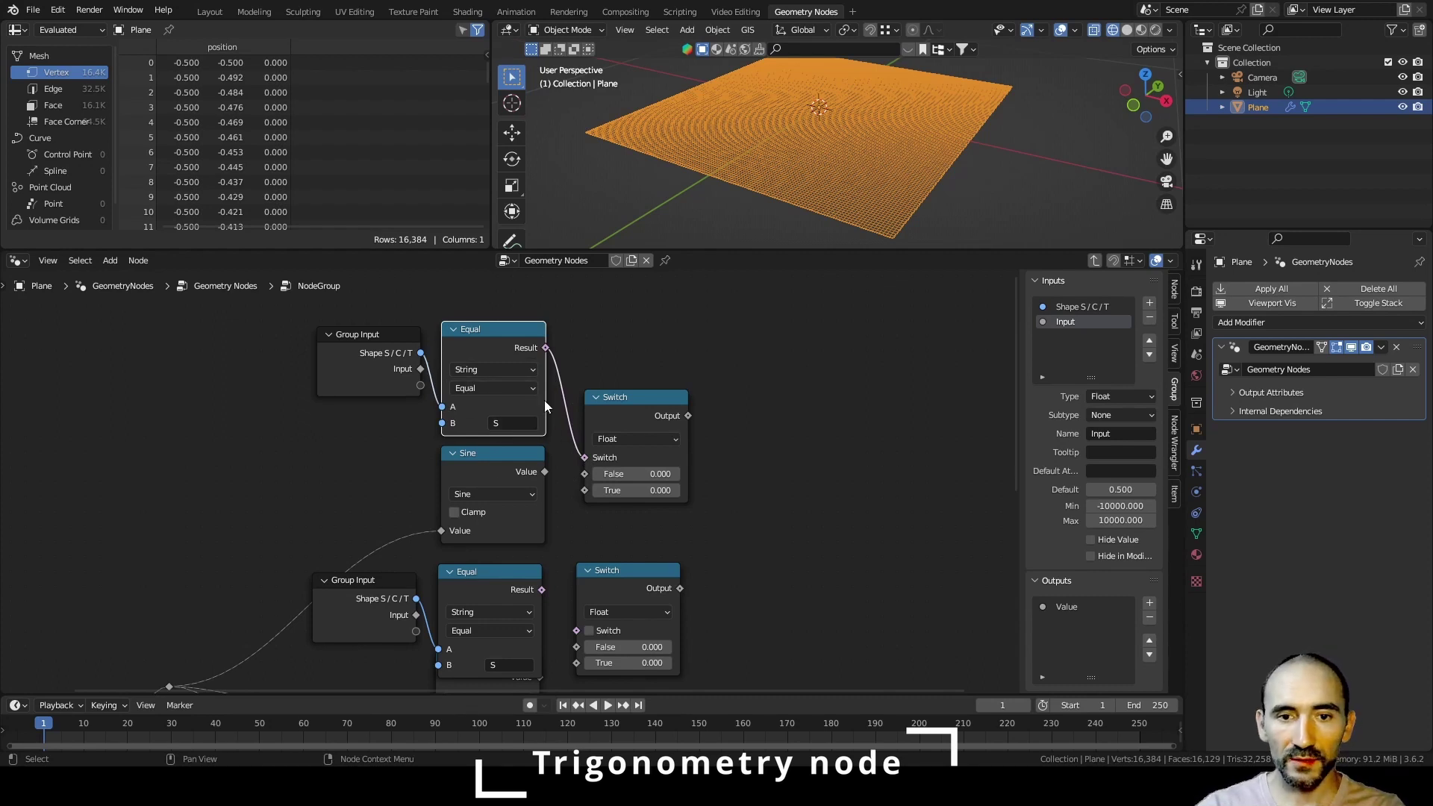
left_click_drag(544, 471, 583, 495)
middle_click_drag(636, 534, 640, 440)
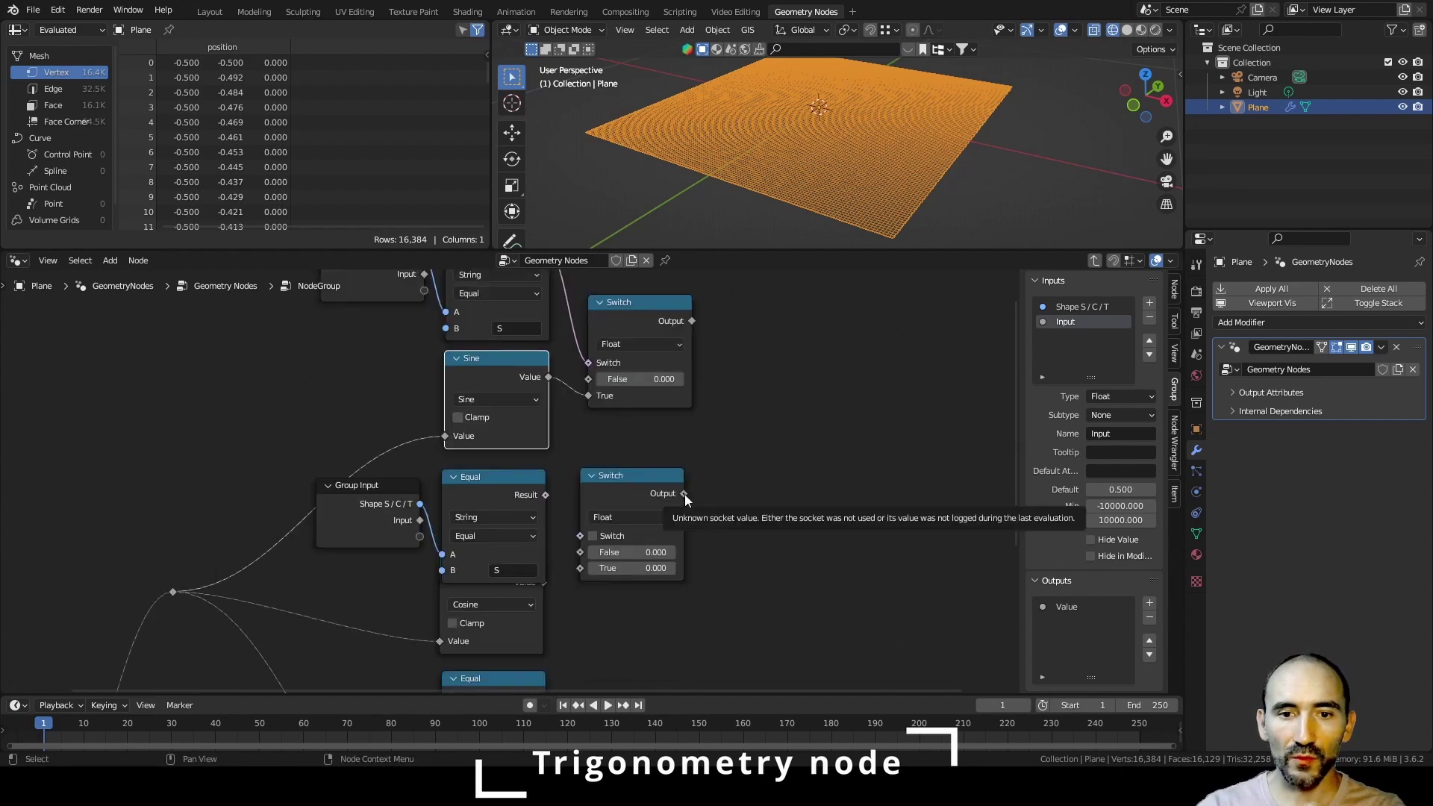
left_click_drag(683, 494, 584, 381)
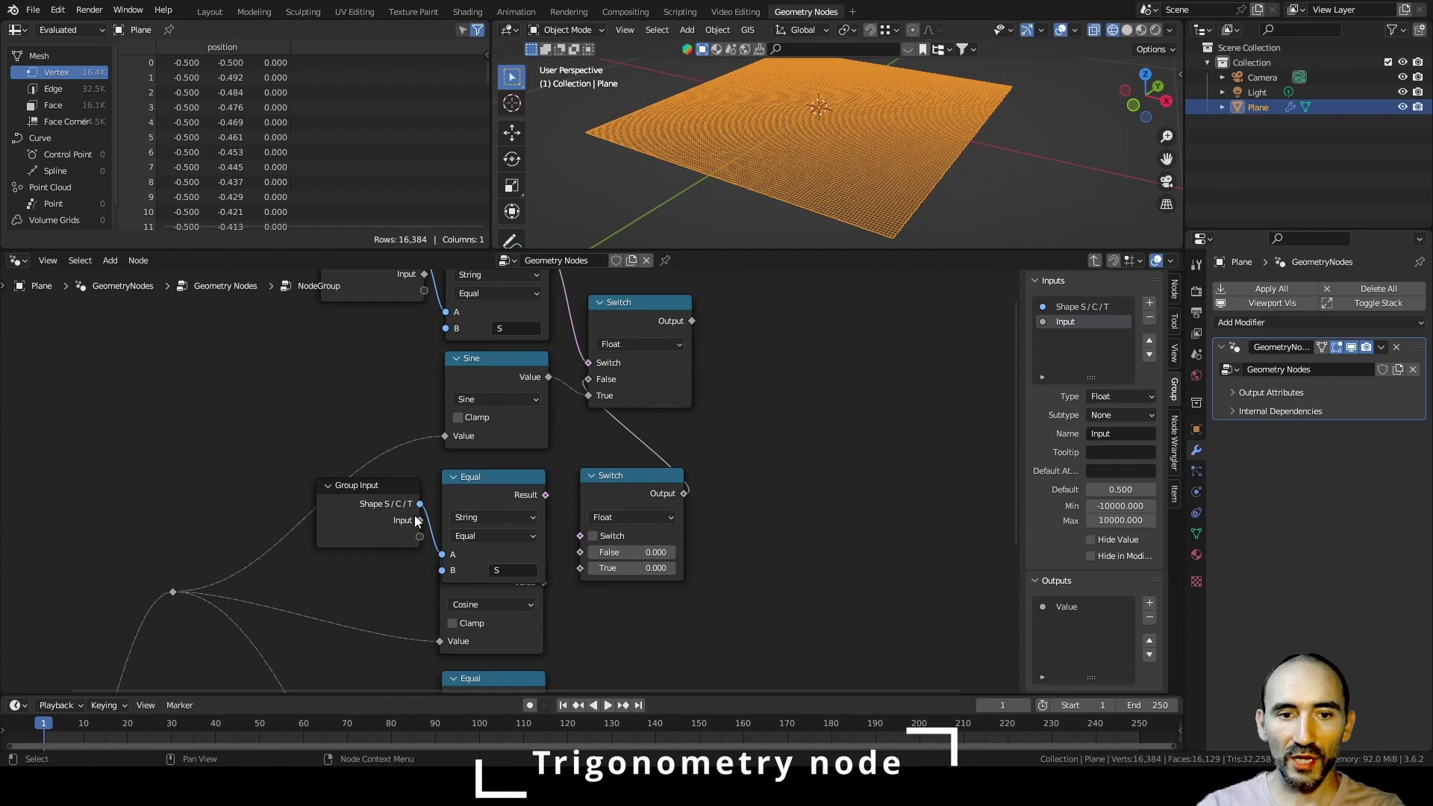
- Set the Cosine row's Equal B value to C and connect its result to the lower Switch's condition
left_click(512, 570)
type("C")
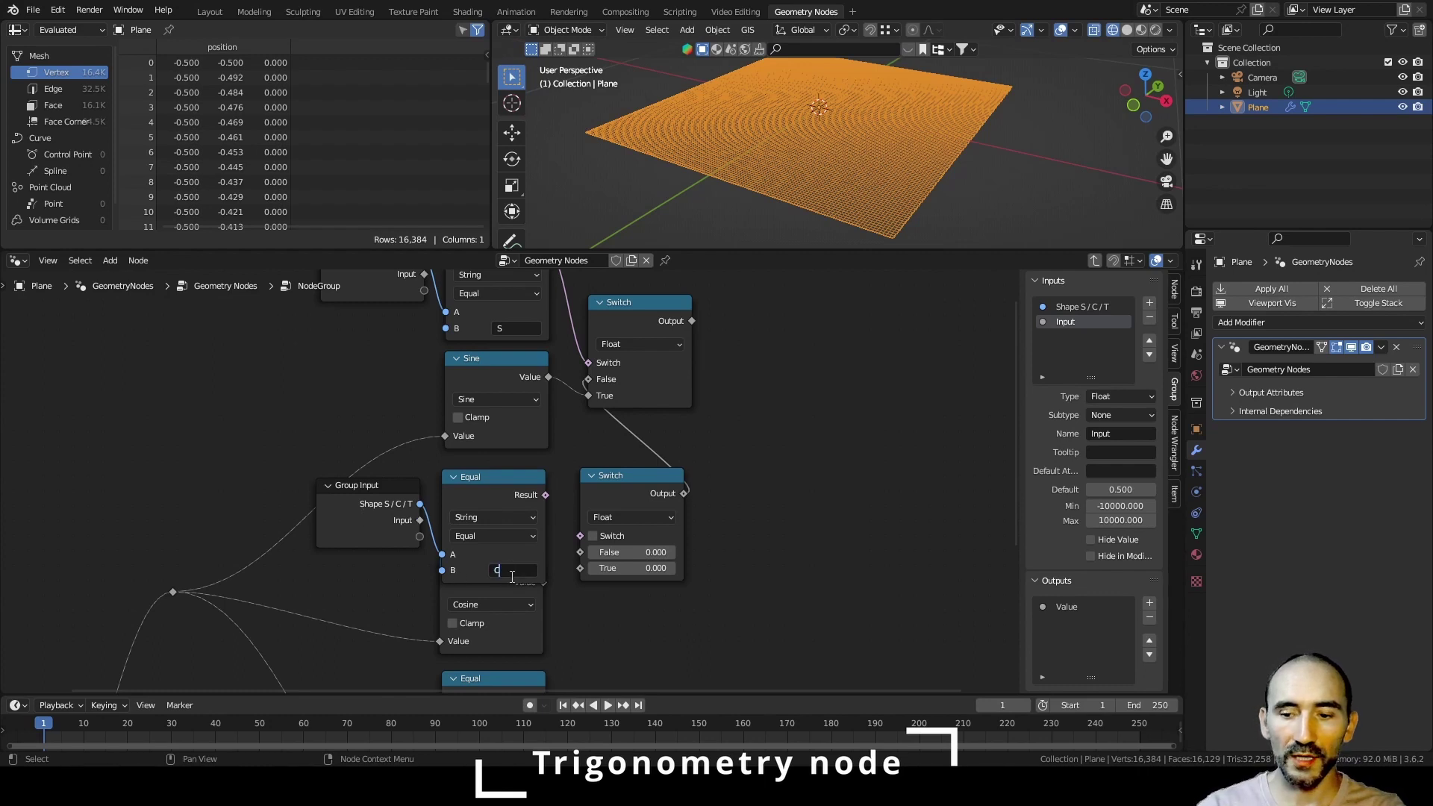
key("Return")
left_click_drag(545, 495, 580, 536)
- Collapse the Cosine node, place it below its Equal node and connect it to the lower Switch's True input
mouse_move(517, 641)
left_mouse_down()
mouse_move(518, 668)
mouse_move(518, 637)
left_mouse_up()
key("h")
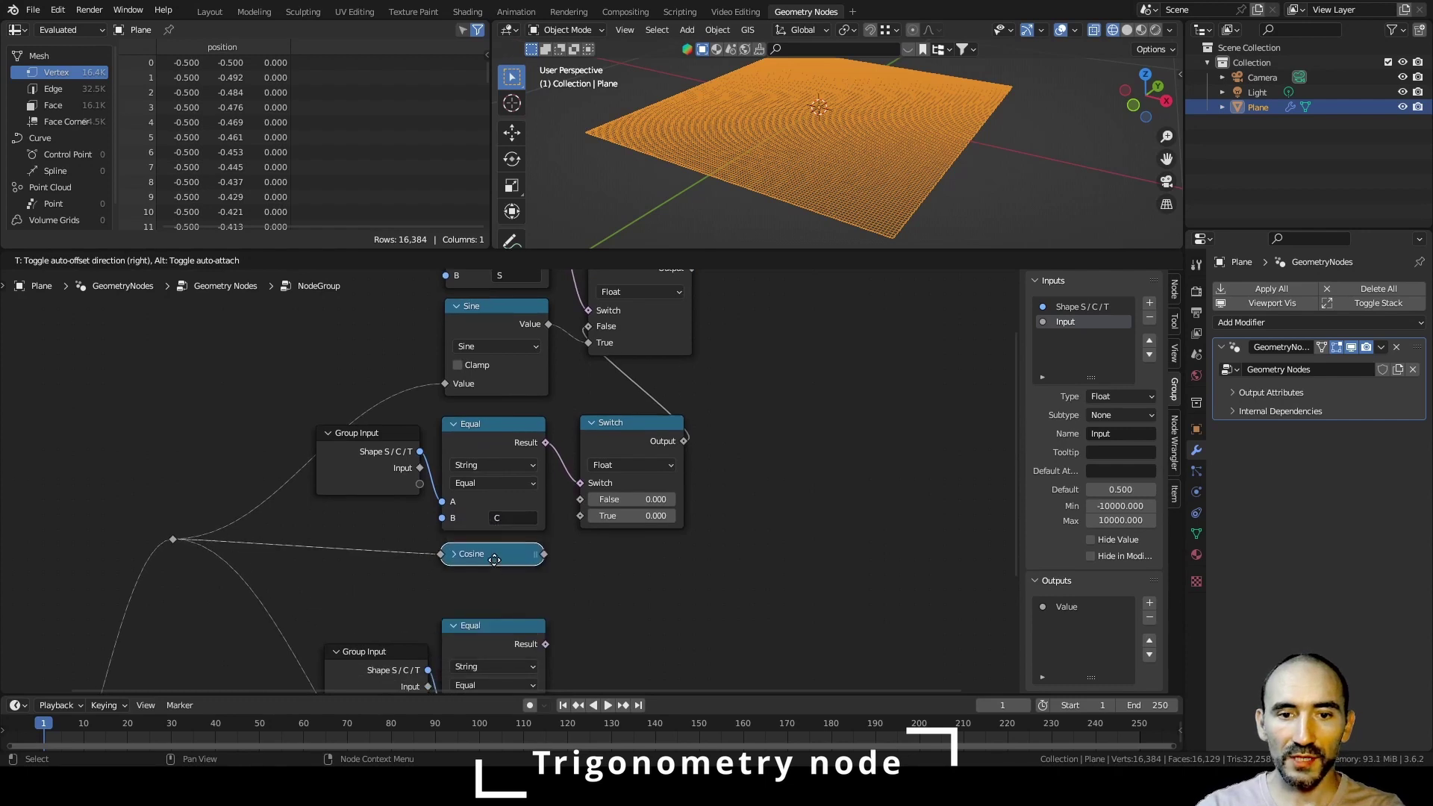
left_click_drag(544, 554, 558, 536)
- Duplicate the Cosine row's Switch beside the Tangent row and connect the copy's output to the Cosine Switch's False input
middle_click_drag(648, 503, 636, 394)
left_click(574, 341)
key("shift+d")
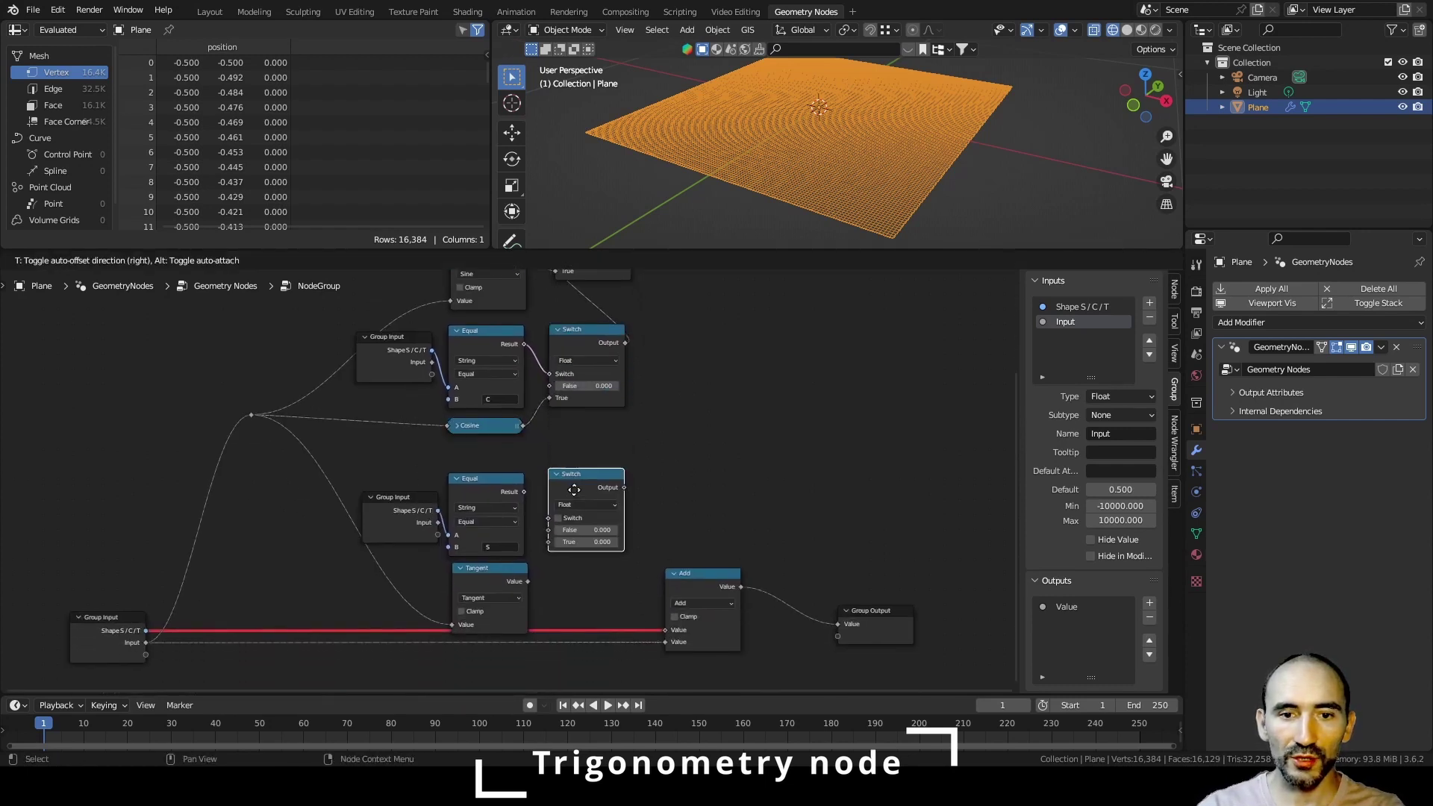
left_click(578, 457)
scroll(577, 457, "up", 1)
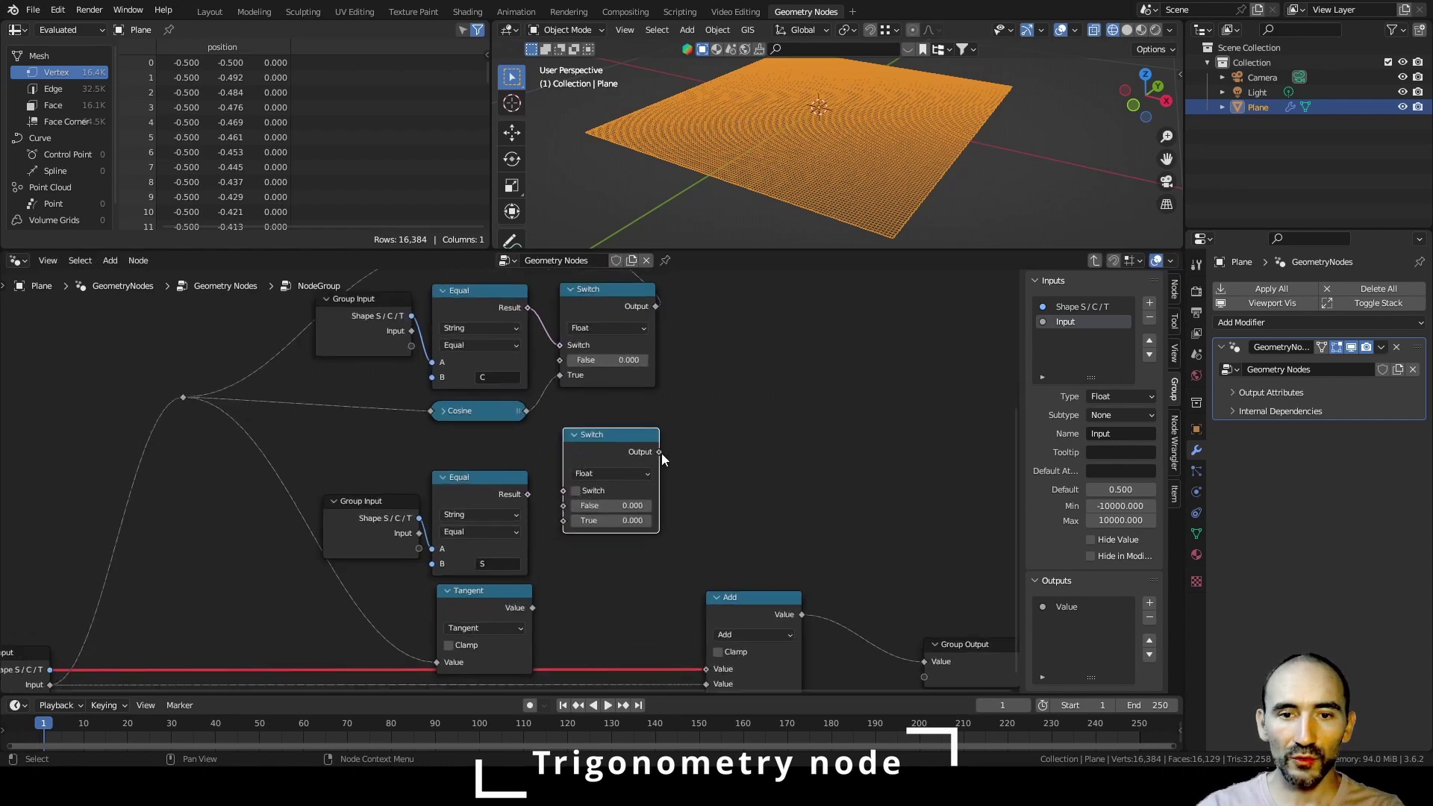
left_click_drag(660, 452, 553, 362)
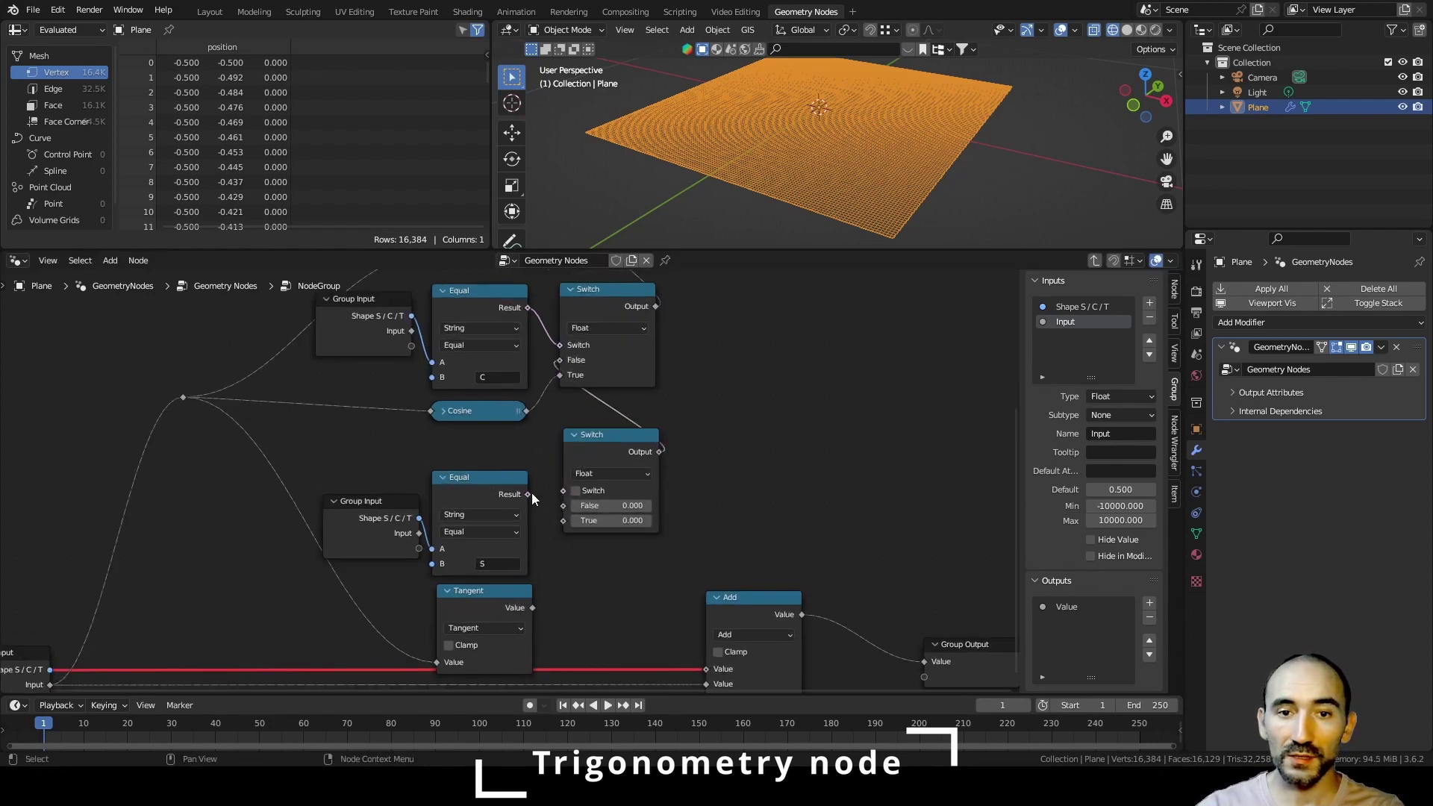
- Move the Tangent row's Group Input, Equal and Tangent nodes up beneath the Cosine node and collapse the Tangent node
left_click(470, 489)
left_click(373, 523, "shift")
left_click(475, 614, "shift")
left_click_drag(475, 615, 475, 580)
key("alt+a")
left_click(489, 562)
key("h")
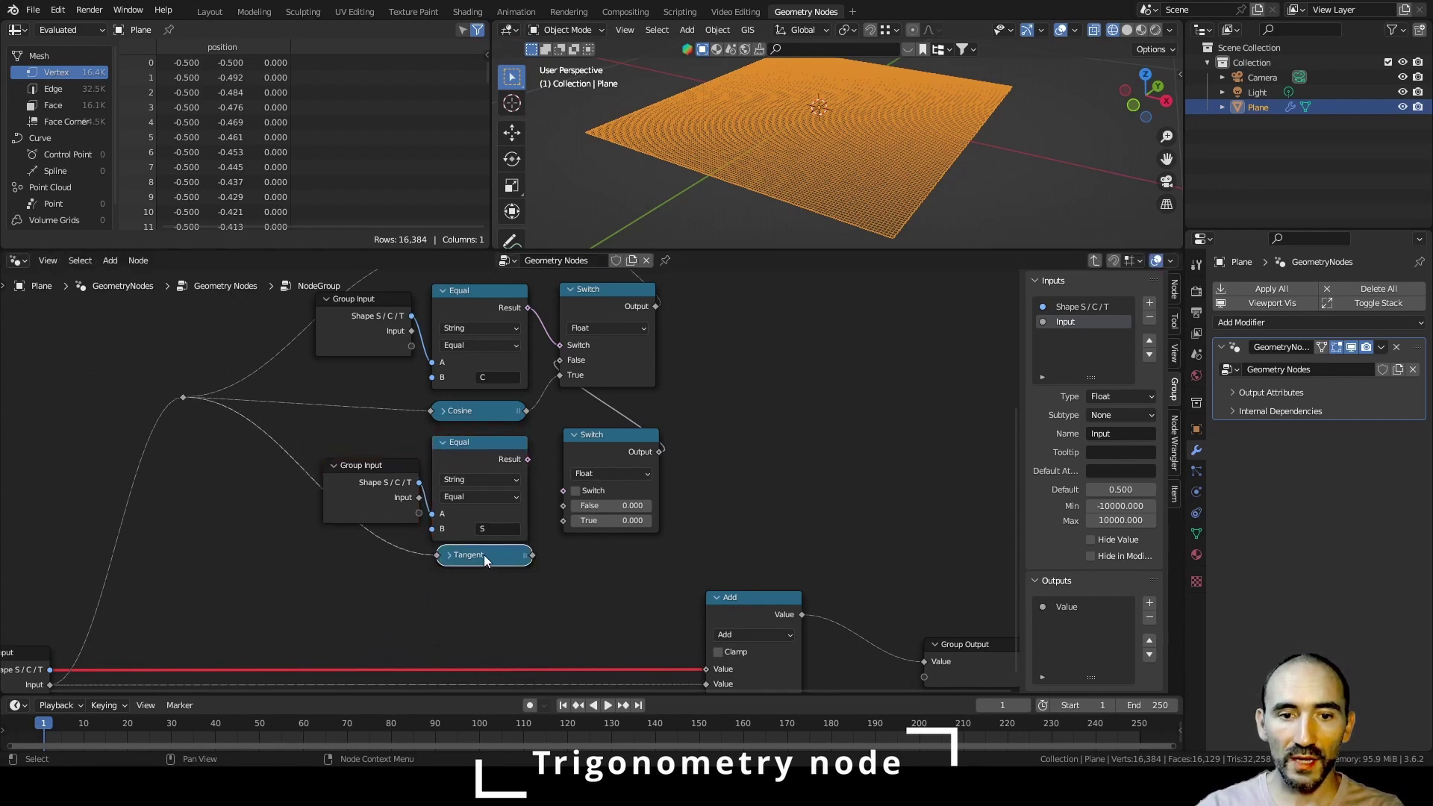
- Set the Tangent row's Equal B value to T and wire its Switch with the Equal result as condition and Tangent as True
scroll(510, 483, "up", 2)
left_click_drag(527, 459, 562, 490)
left_click(503, 529)
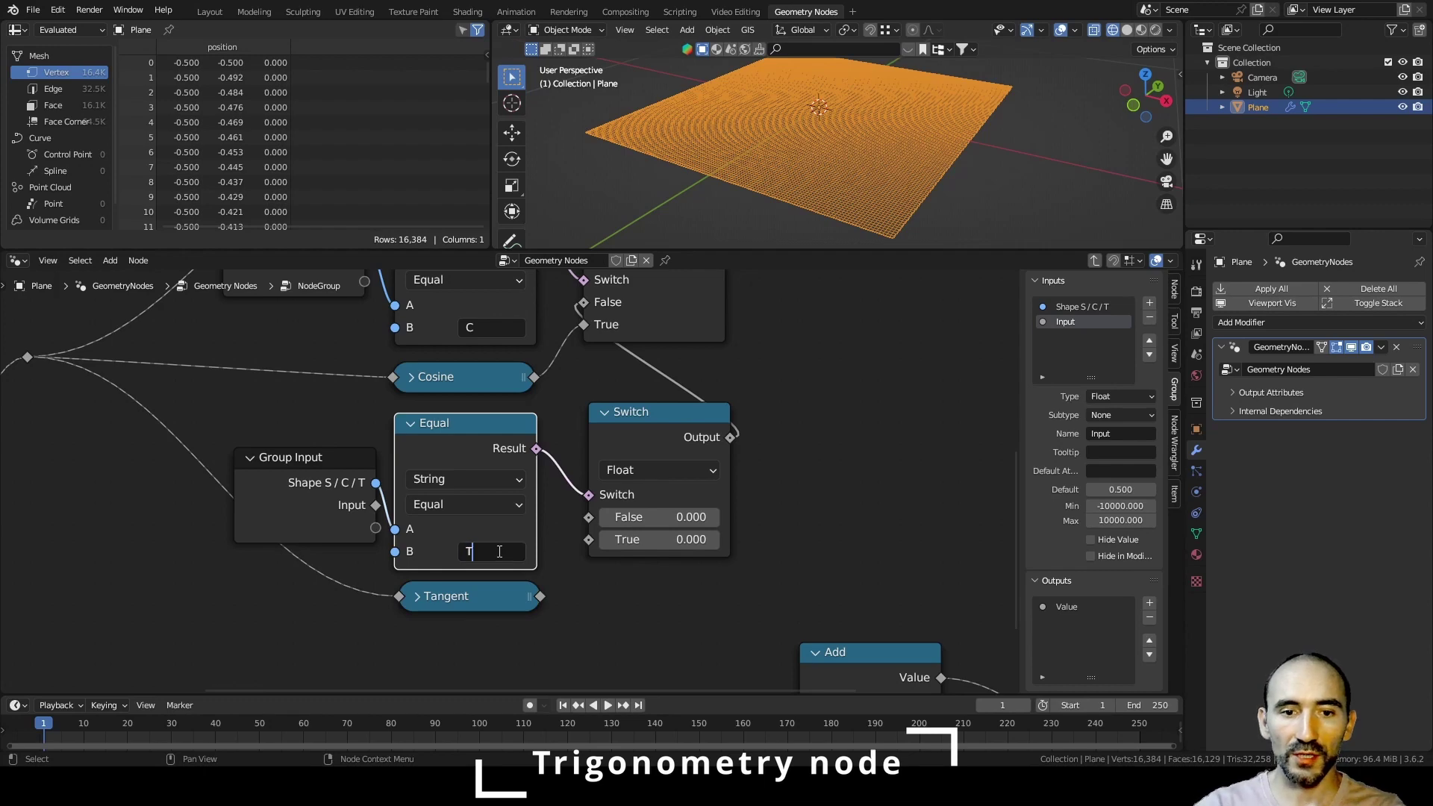
scroll(499, 551, "down", 3)
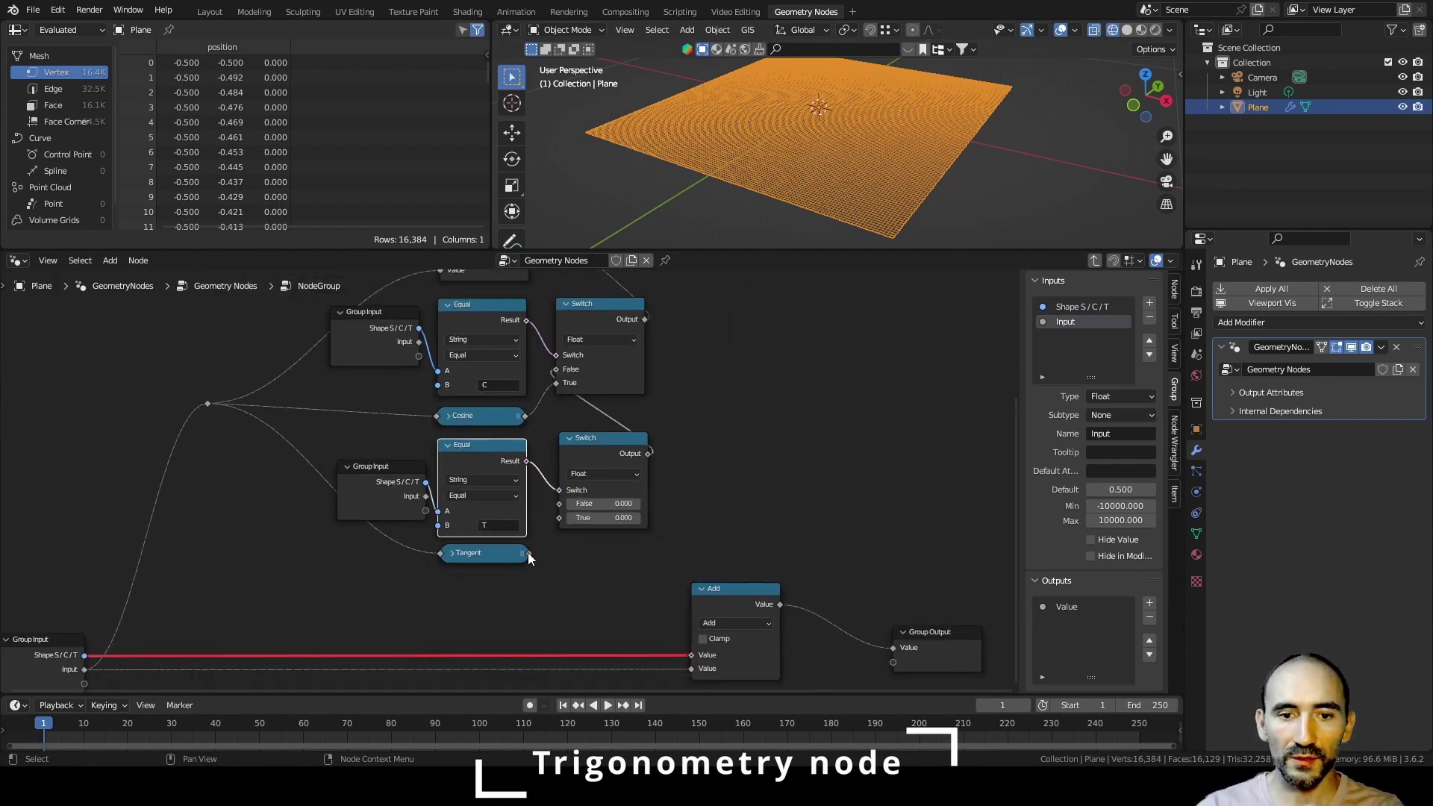
left_click_drag(527, 553, 559, 517)
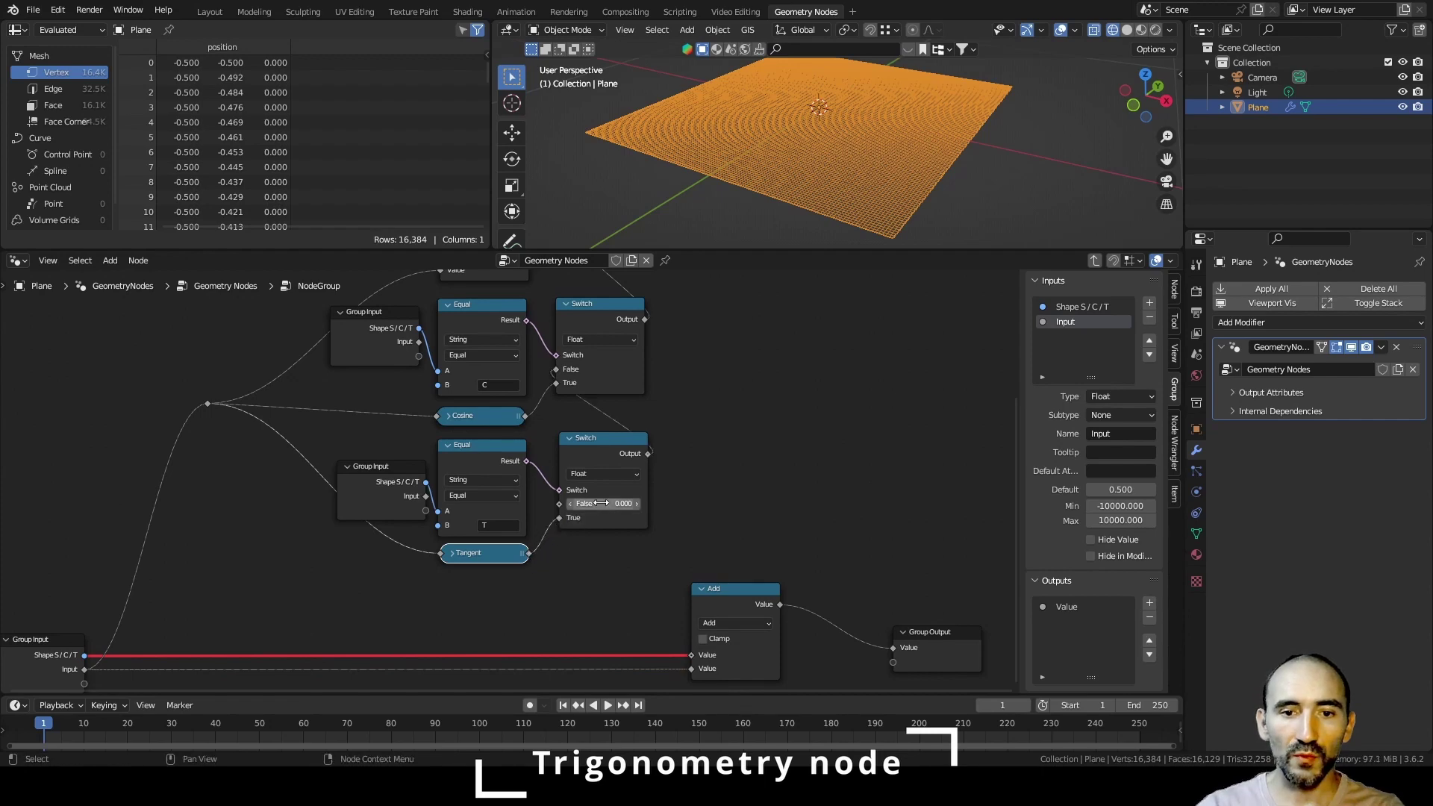
- Add reroutes on the links to Sine and Tangent and align them vertically with the existing reroute
scroll(654, 482, "down", 6)
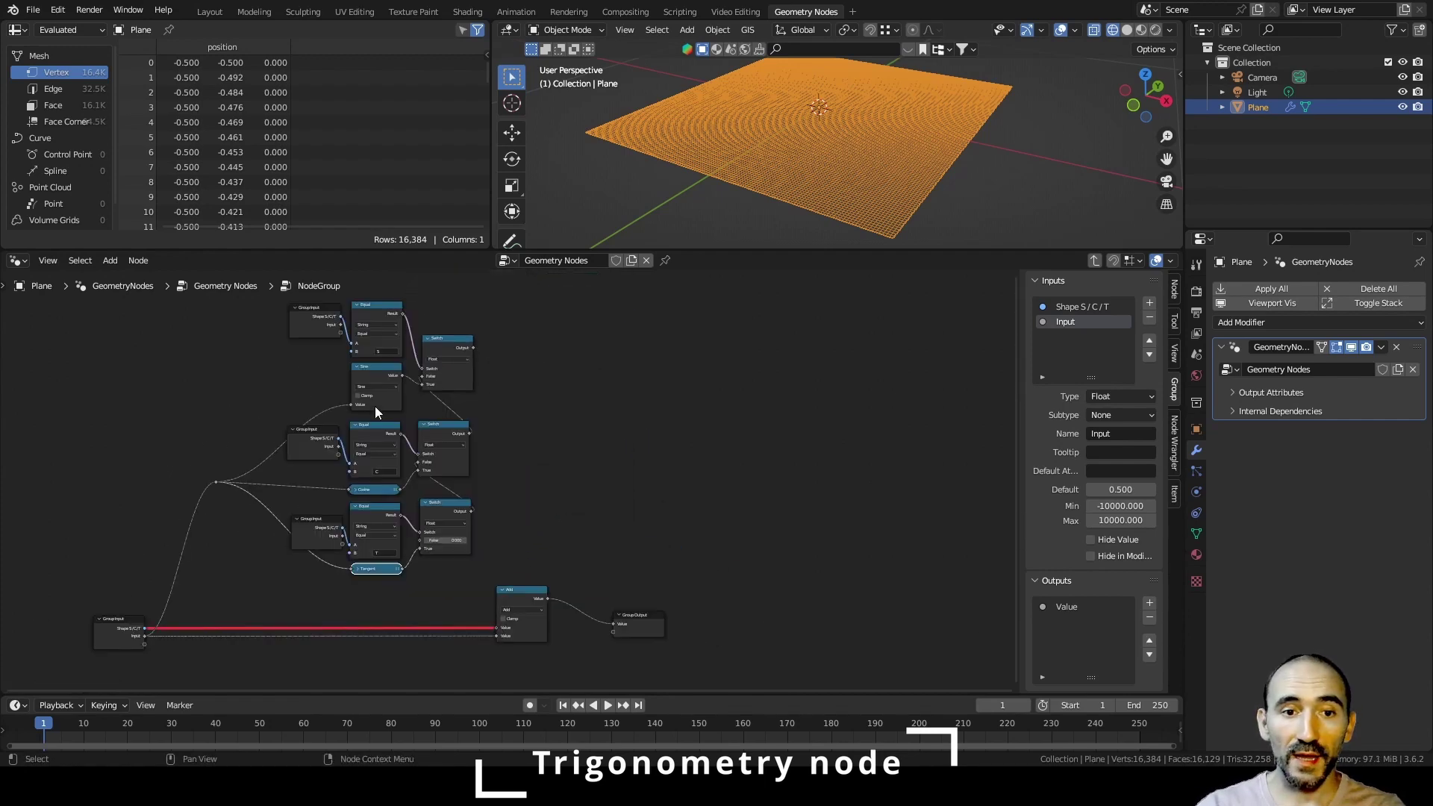
scroll(375, 406, "up", 4)
right_click_drag(394, 470, 405, 511, "shift")
left_click_drag(399, 489, 422, 409)
right_click_drag(436, 557, 401, 615, "shift")
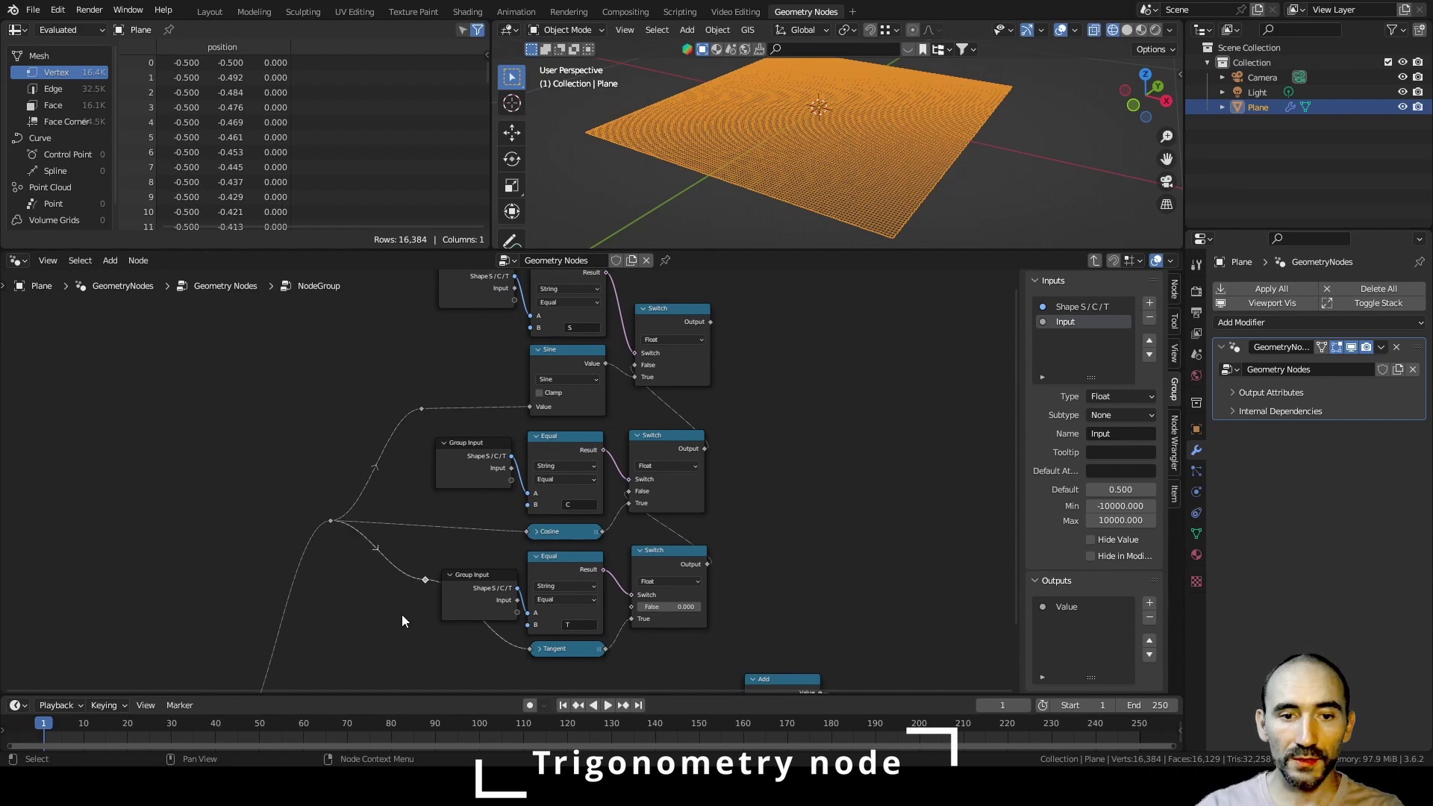
key("g")
left_click(403, 616)
- Enable node snapping, collapse the three Switch nodes and place each beside its own row
left_click(1115, 259)
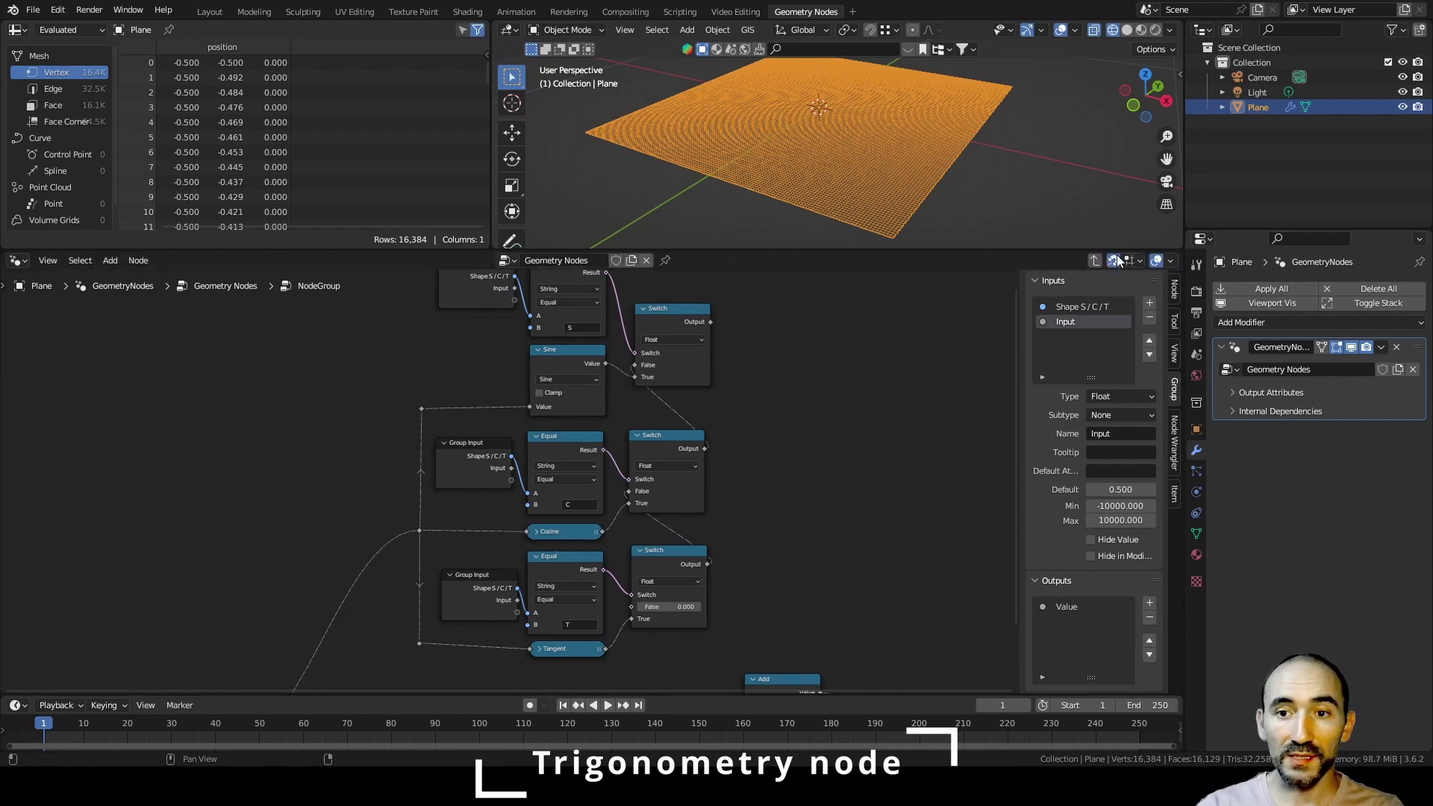
middle_click_drag(728, 347, 695, 445)
left_click(642, 409)
key("h")
left_click_drag(642, 409, 636, 442)
left_click(625, 557)
left_click_drag(636, 479, 641, 518)
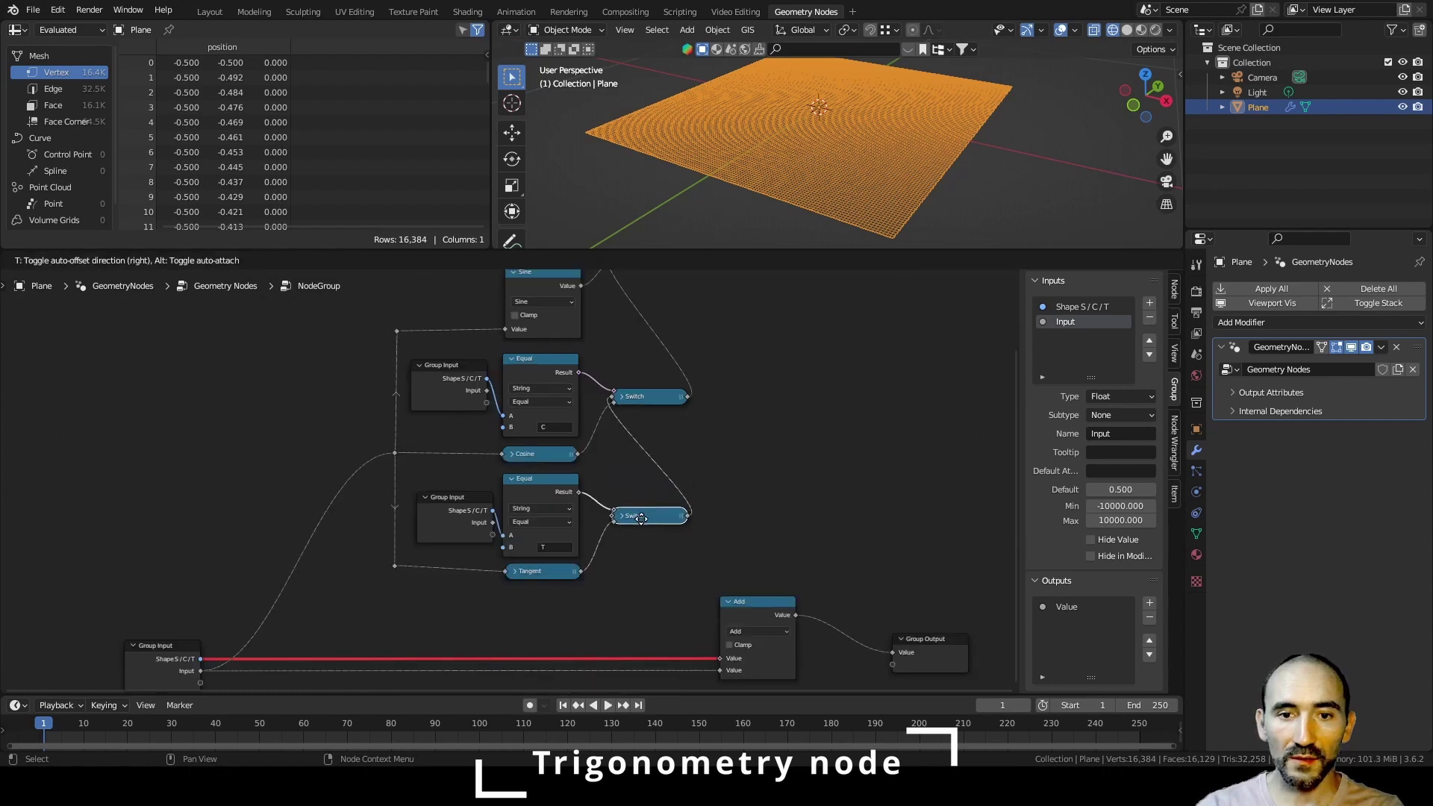
left_click(641, 518)
- Collapse the Sine node, place it just above the Cosine row and move the Sine row's Group Input, Equal and Switch nodes down to it
middle_click_drag(582, 308, 586, 430)
left_click(538, 393)
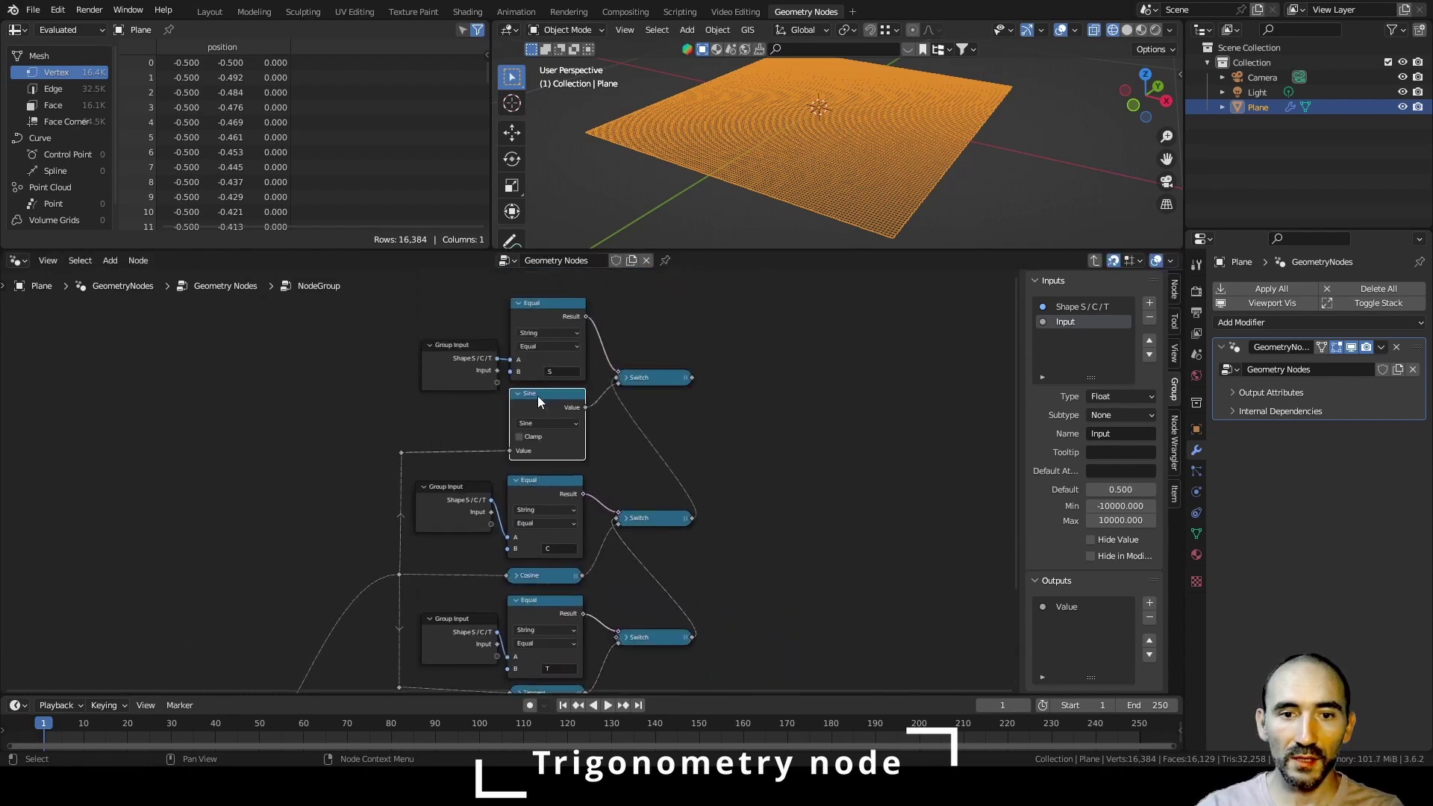
key("h")
key("g")
left_click(537, 461)
left_click_drag(441, 309, 629, 430)
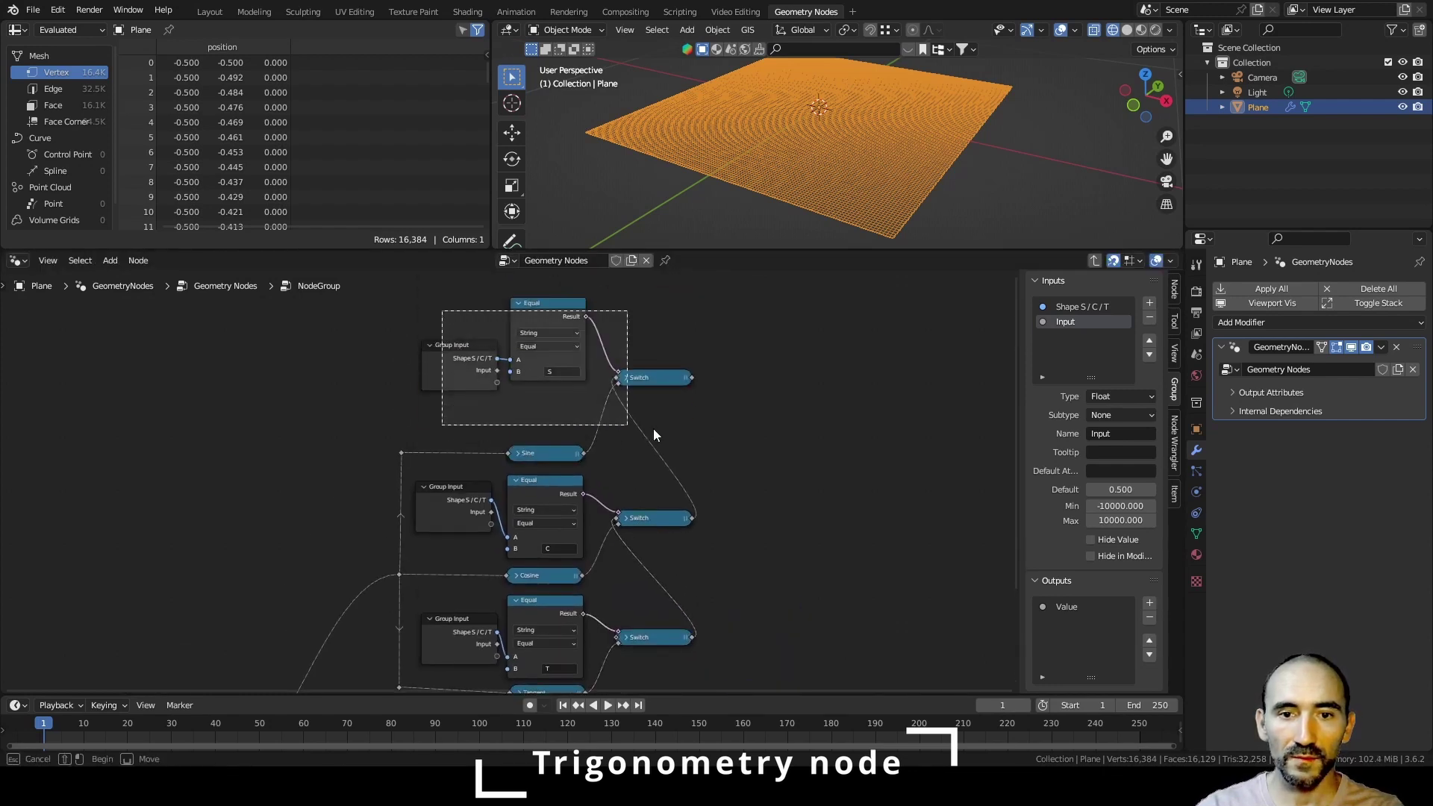
key("g")
left_click(691, 461)
scroll(691, 468, "down", 2)
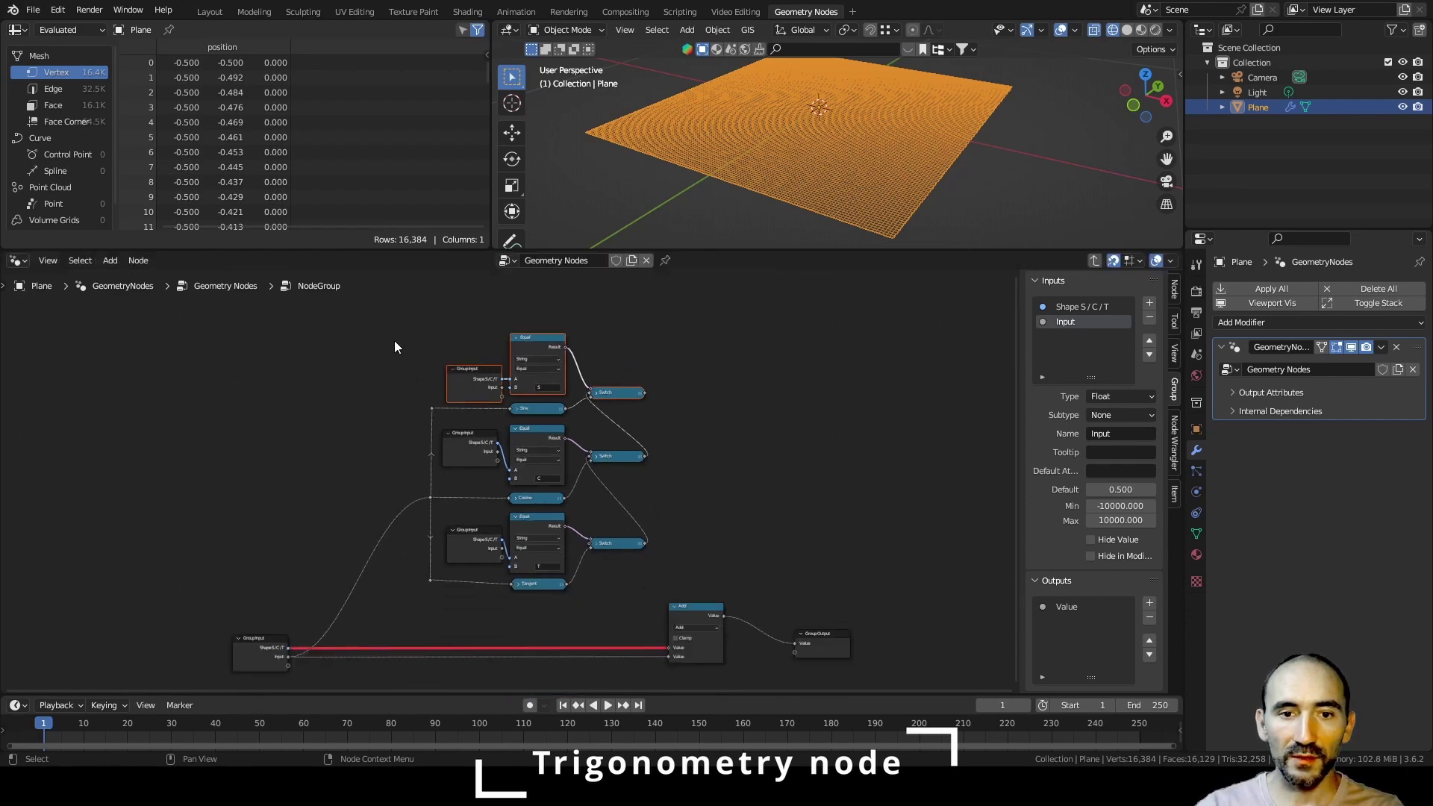
- Join the three shape rows and their reroutes into a frame labelled "Choose the shape"
left_click_drag(394, 340, 588, 595)
key("ctrl+j")
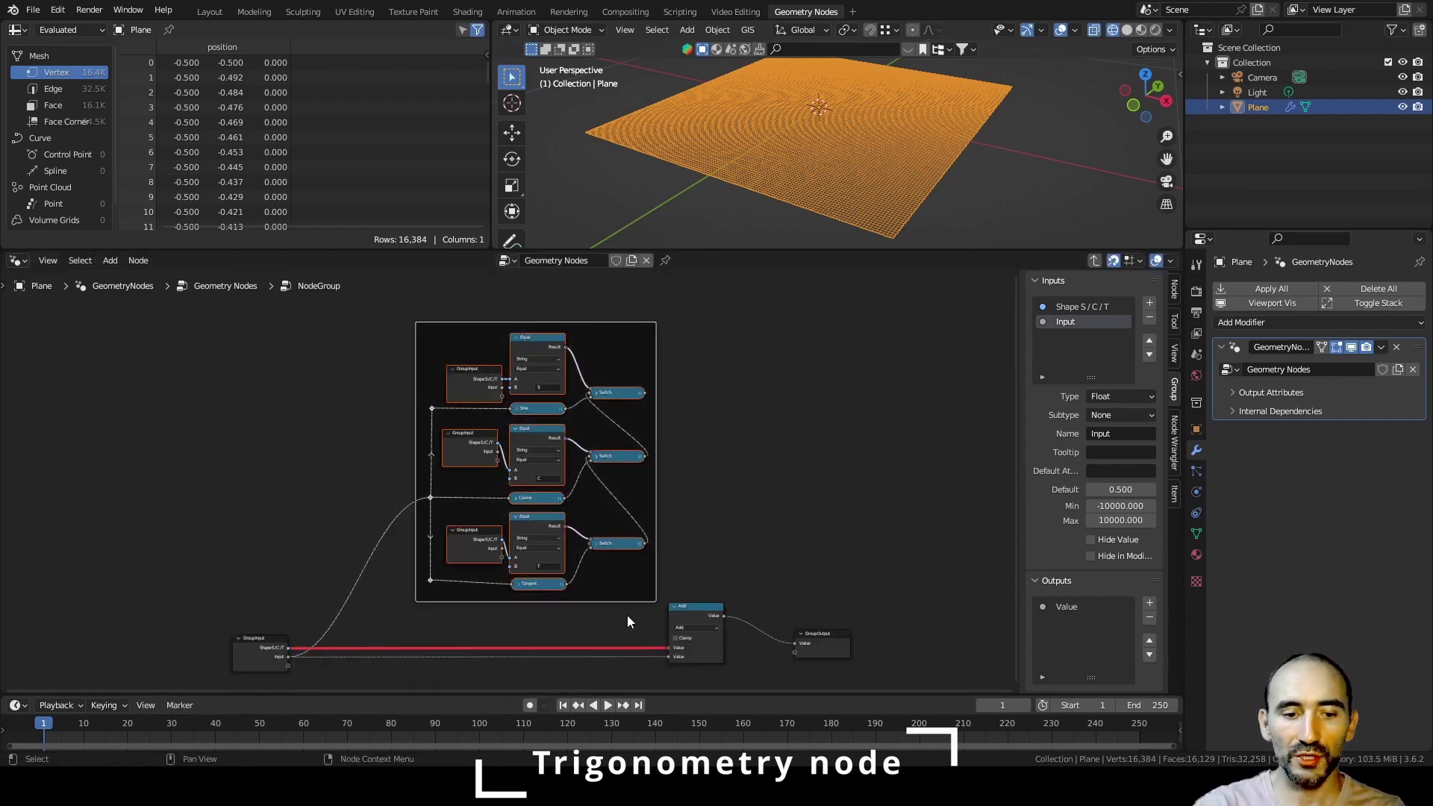
key("F2")
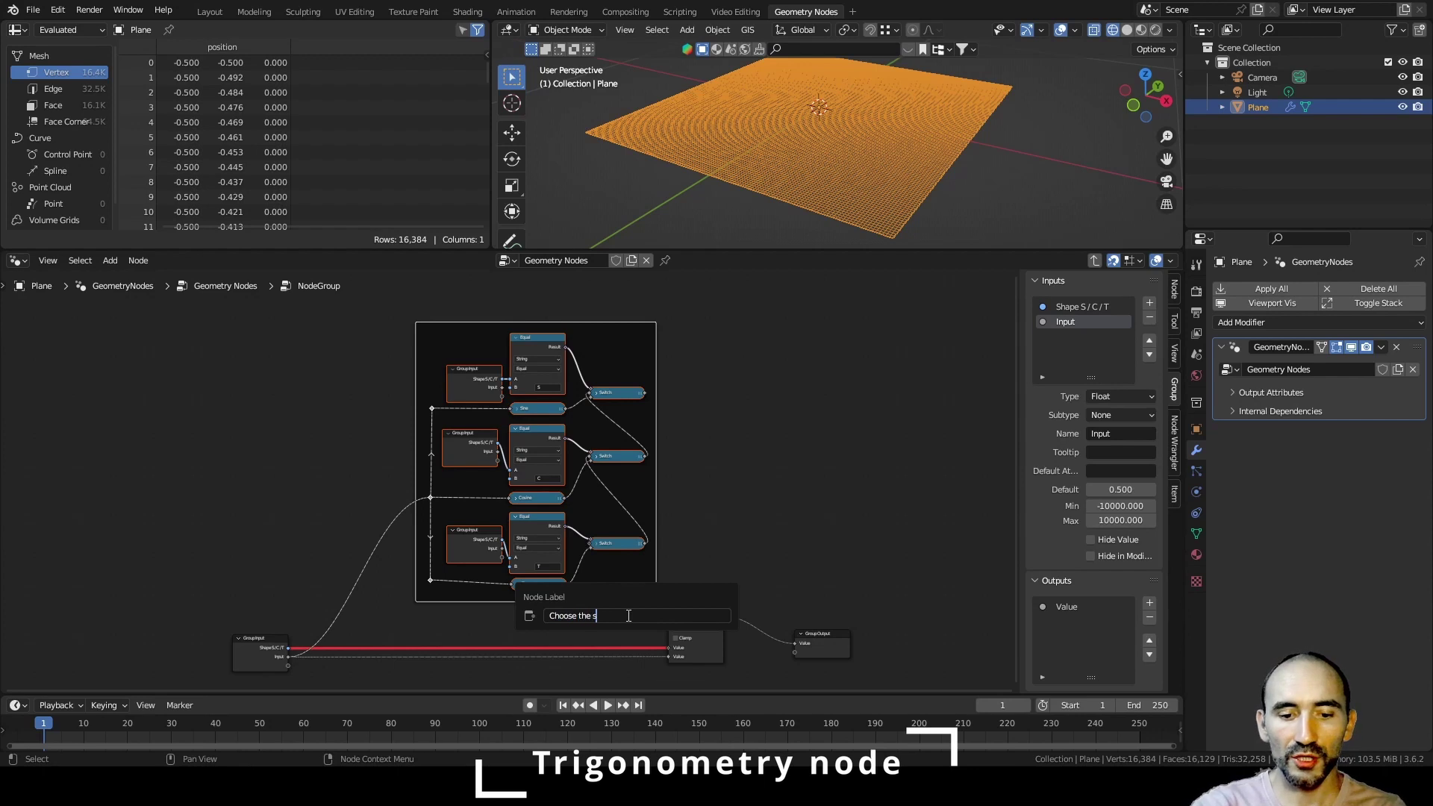
type("Choose the shap")
type("e")
key("Return")
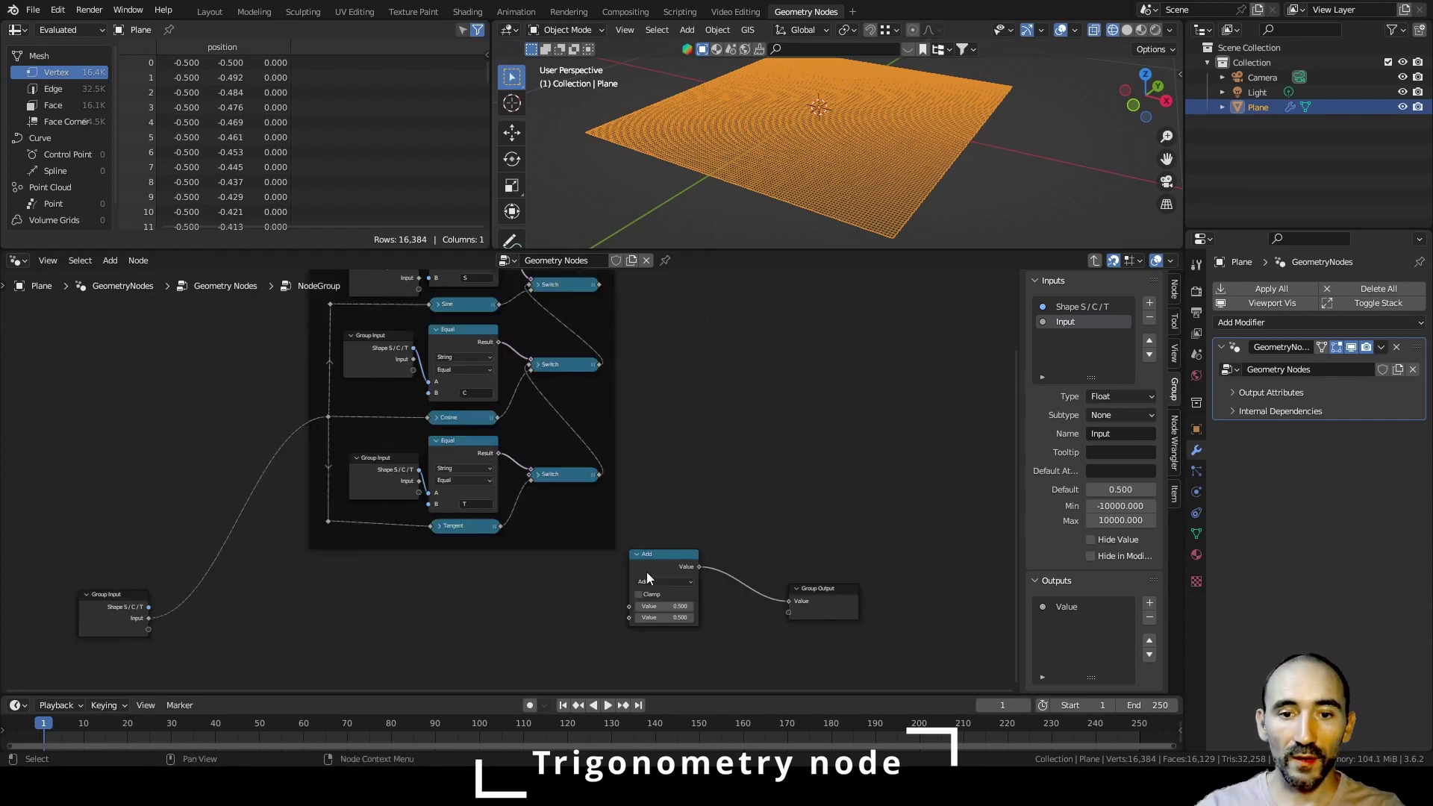
- Replace the Add node by linking the top Switch's output directly to the Group Output's Value, and exit the node group
left_click(651, 561)
key("x")
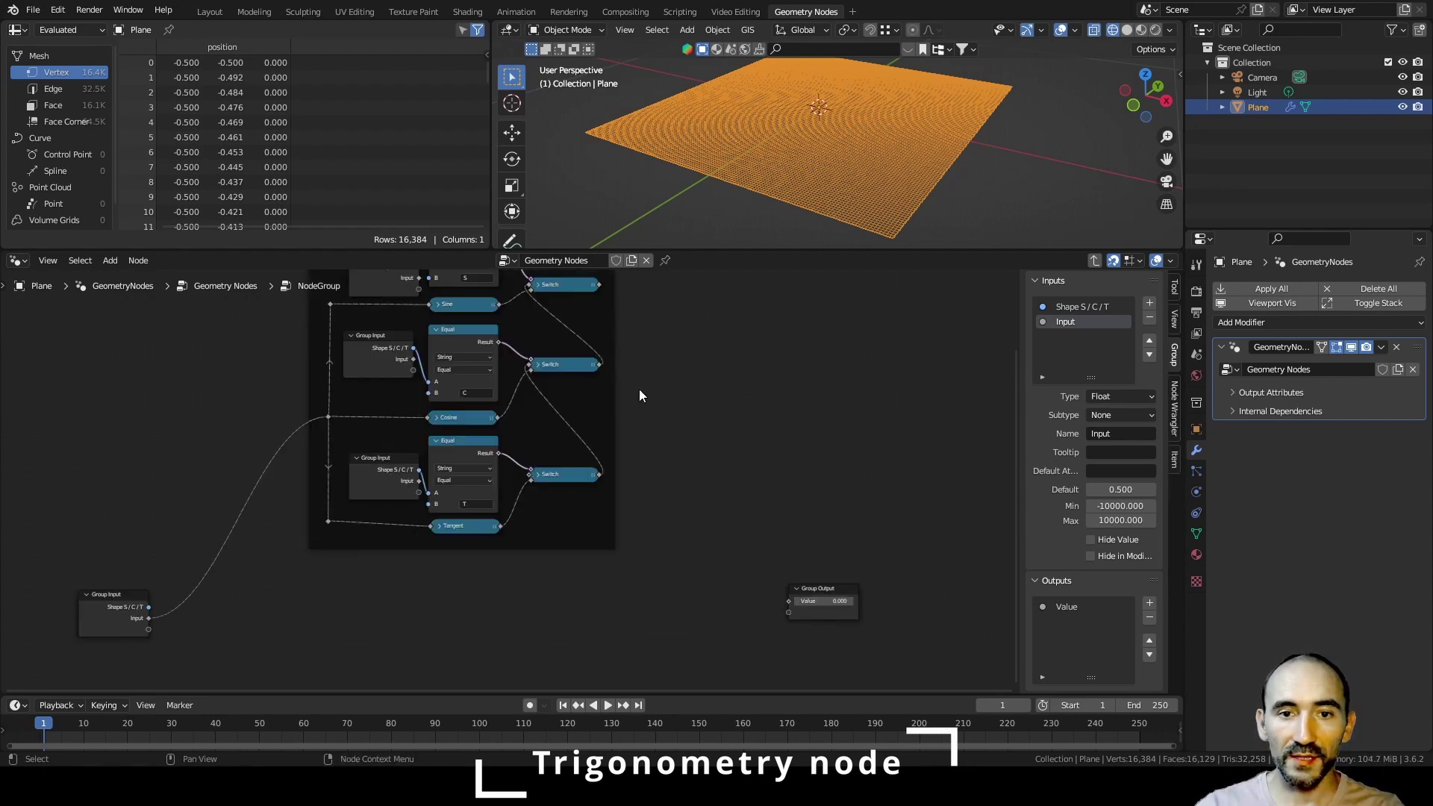
left_click_drag(599, 284, 789, 600)
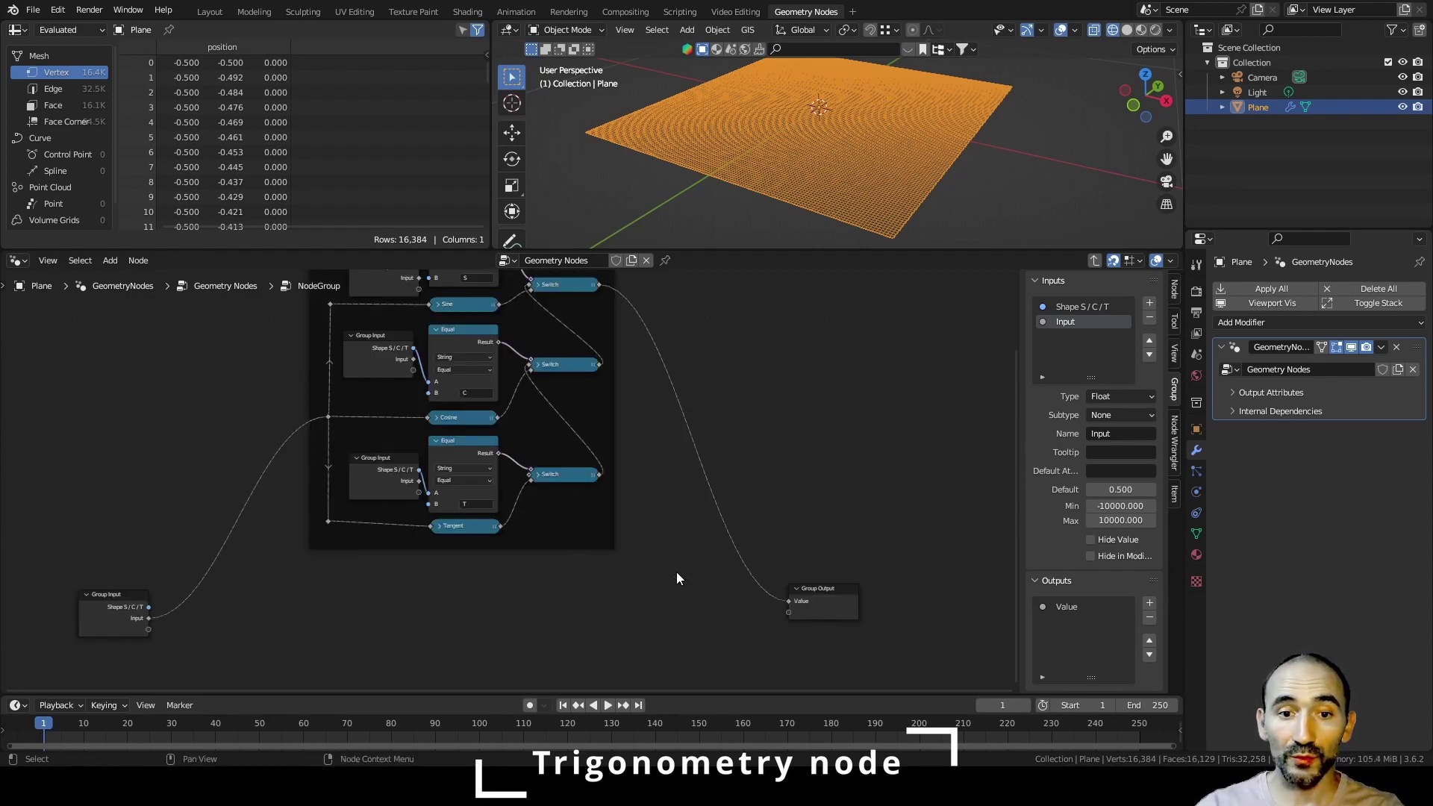
key("Tab")
- Widen the node group so its labels are readable and rename it TrigonometryNode
scroll(437, 522, "up", 4)
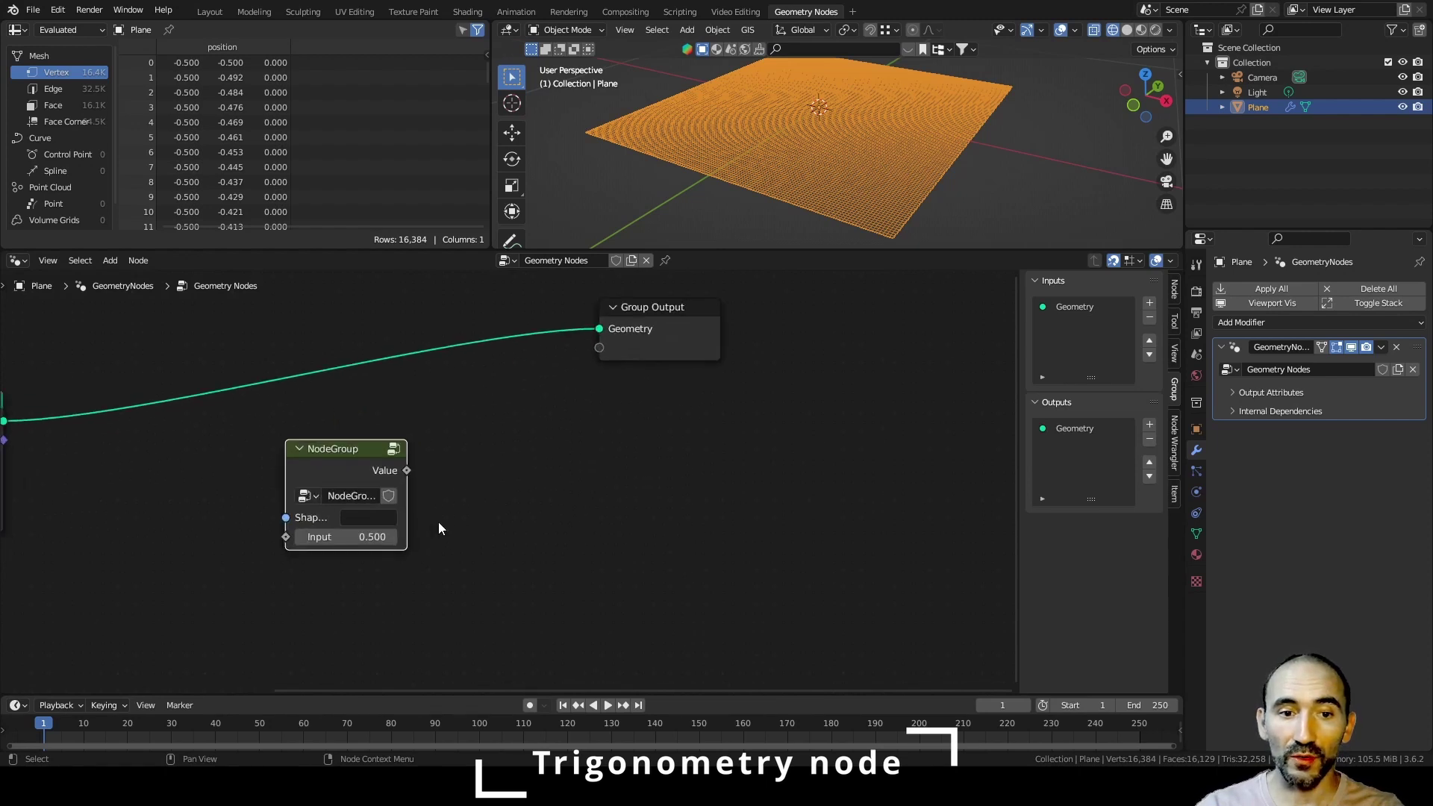
left_click_drag(589, 494, 699, 494)
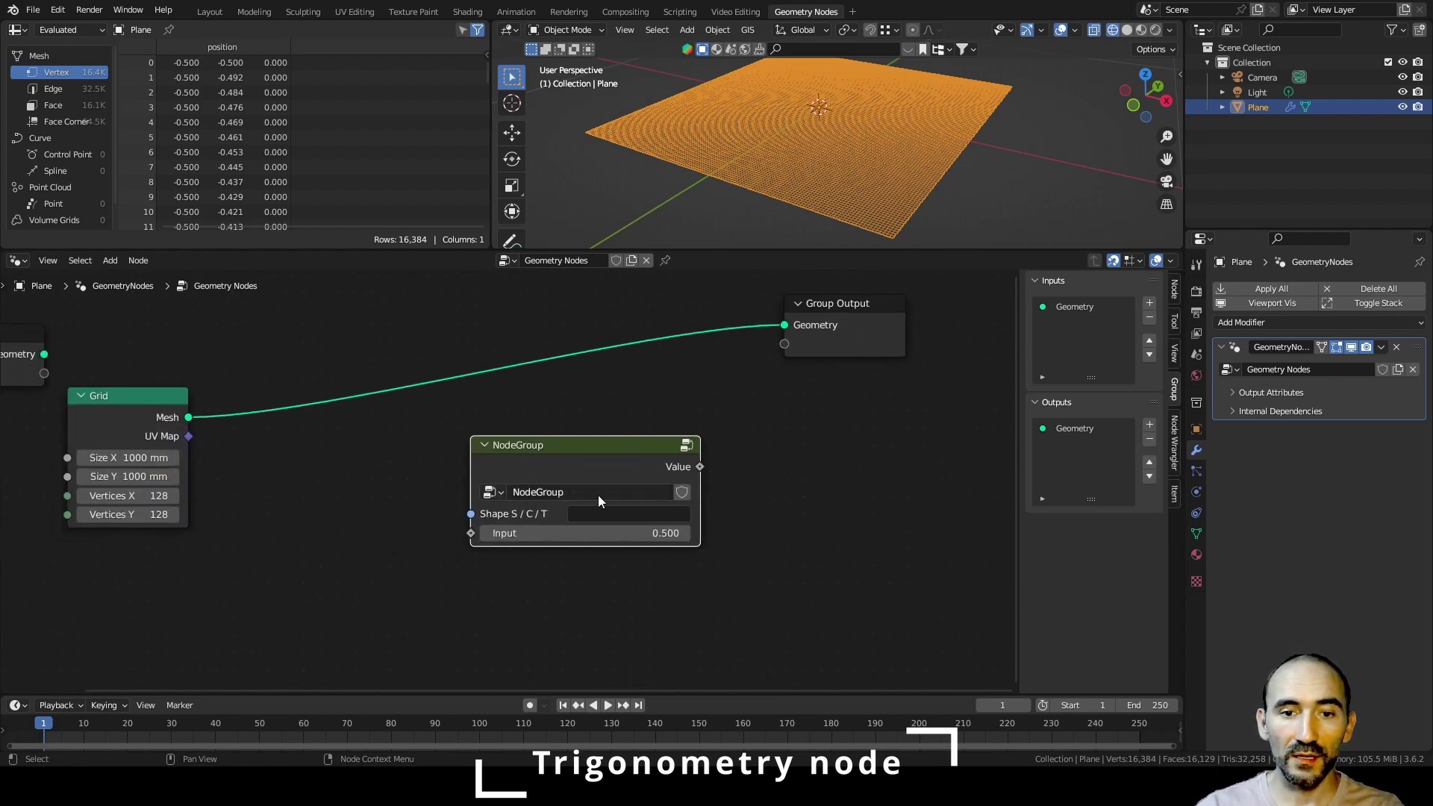
left_click(568, 492)
type("TrigonometryNo")
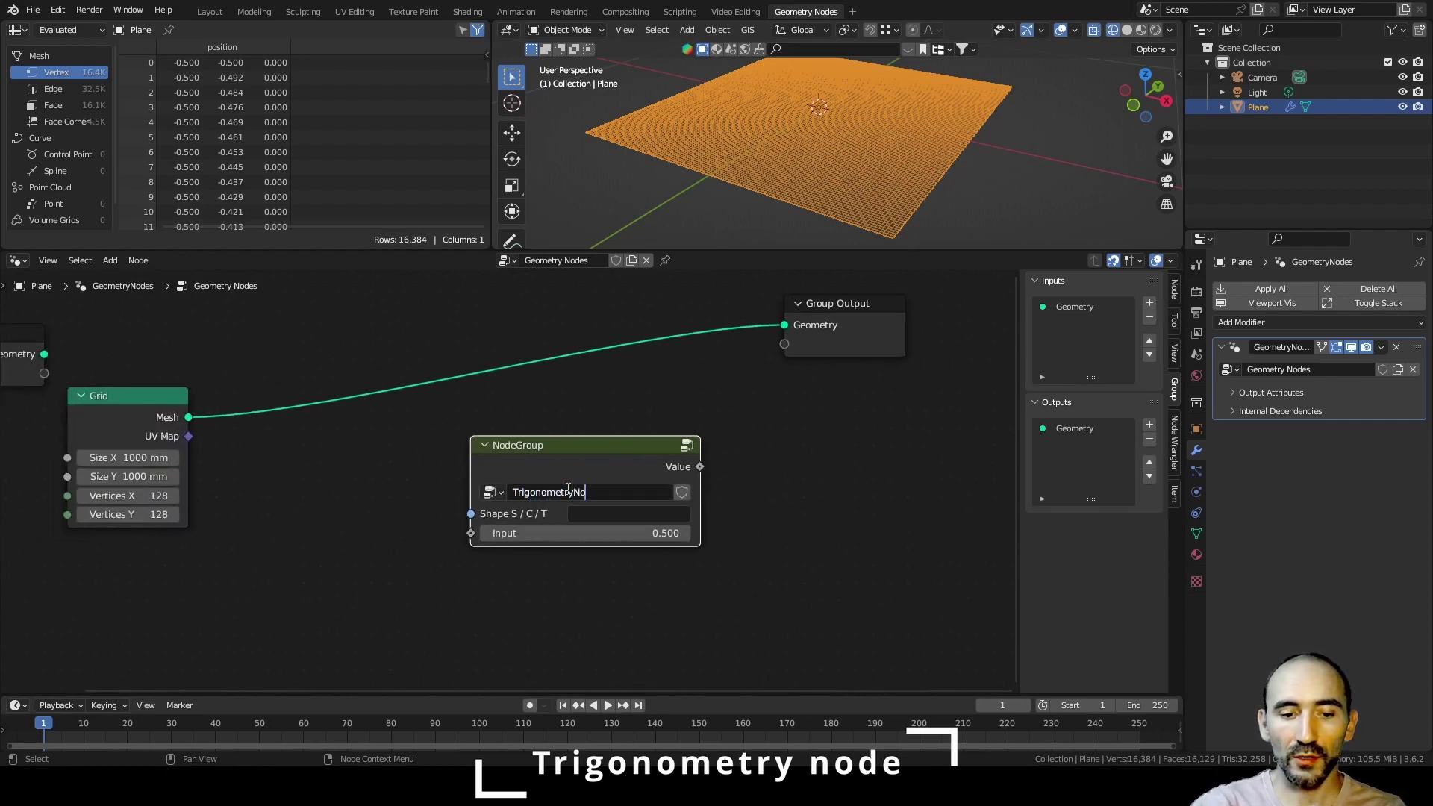
type("de")
key("Return")
- Move the Grid node away from TrigonometryNode to sit below the Group Input, and add a Position node beneath it
scroll(511, 481, "down", 2)
left_click_drag(236, 438, 133, 450)
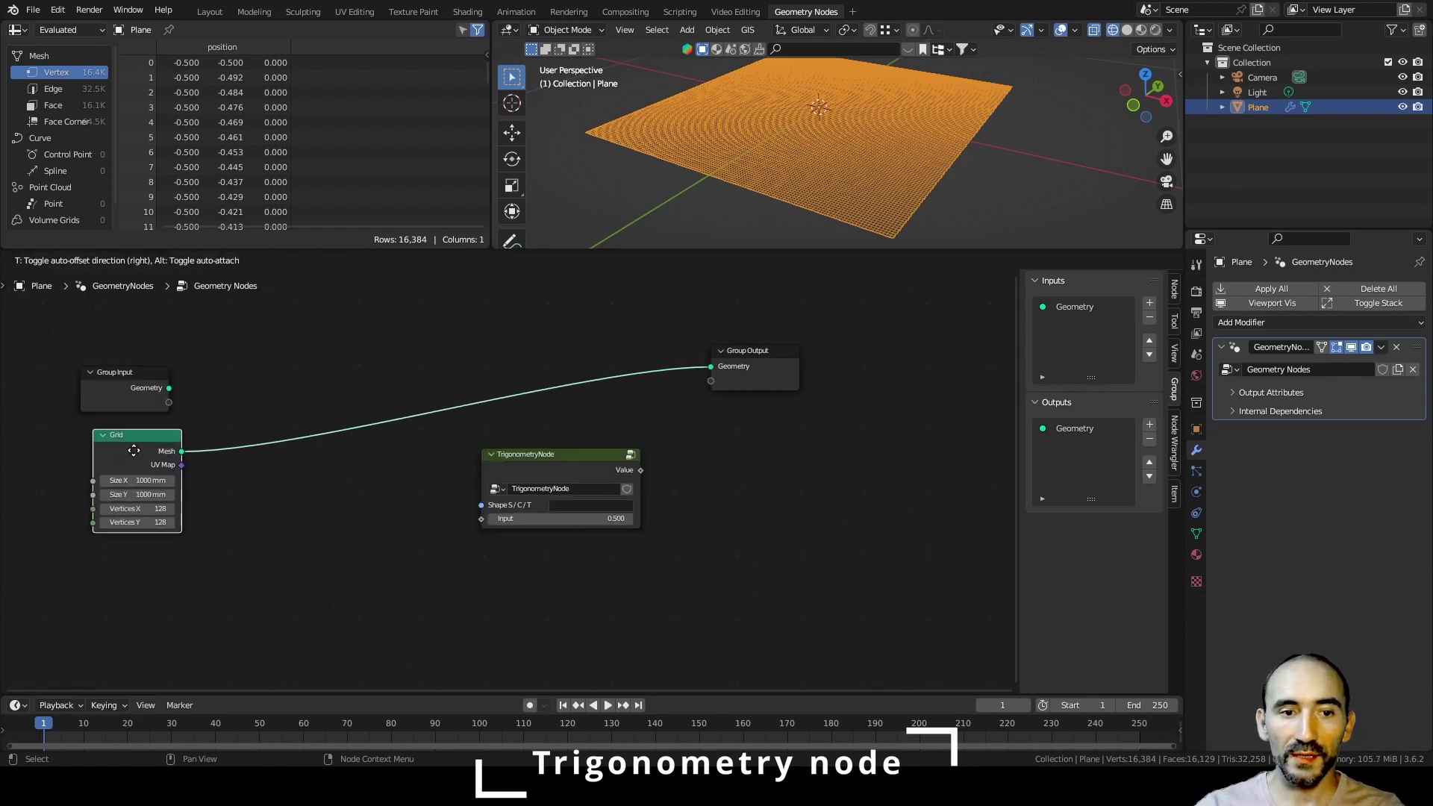
scroll(139, 460, "up", 1)
left_click(192, 509)
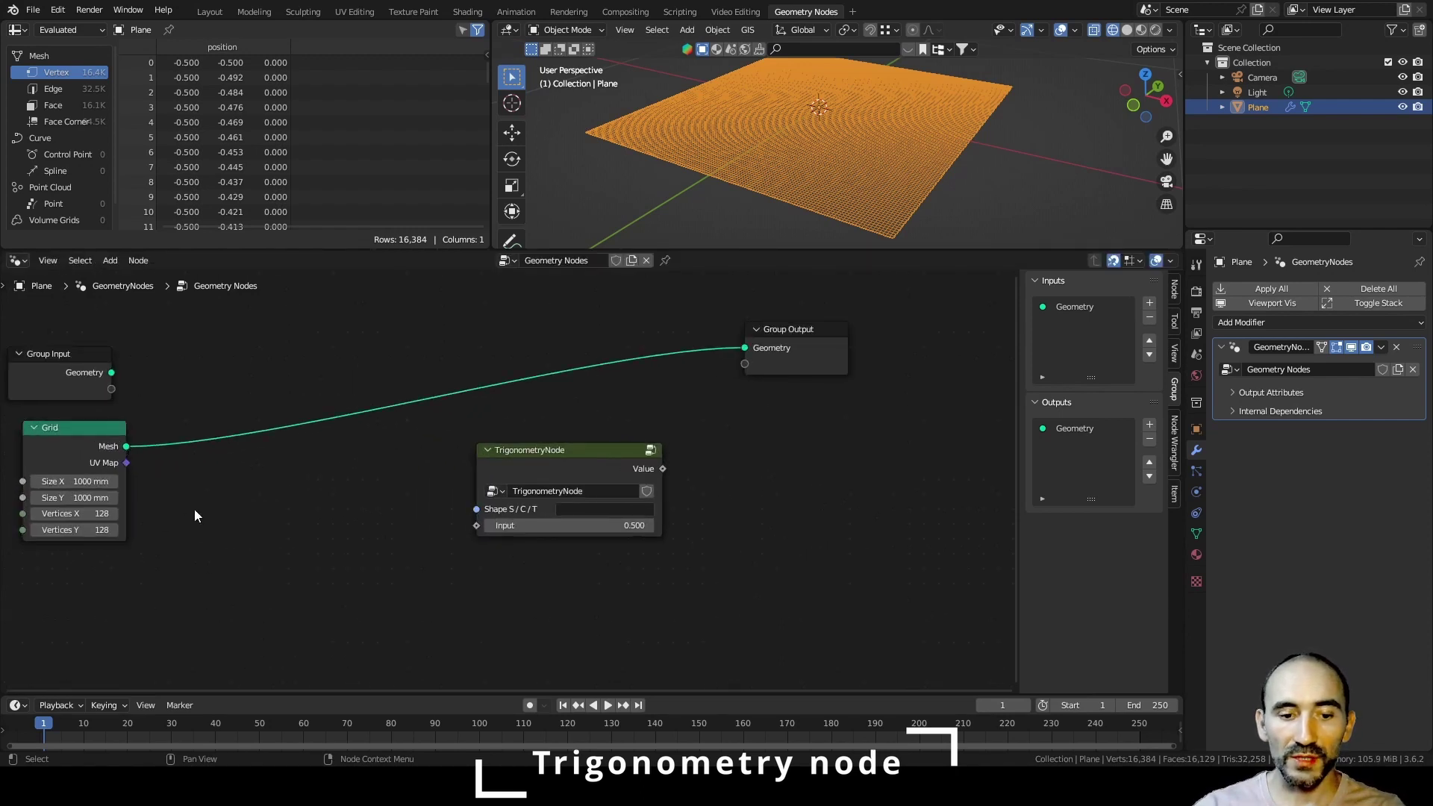
key("F3")
type("pos")
key("Return")
left_click(45, 561)
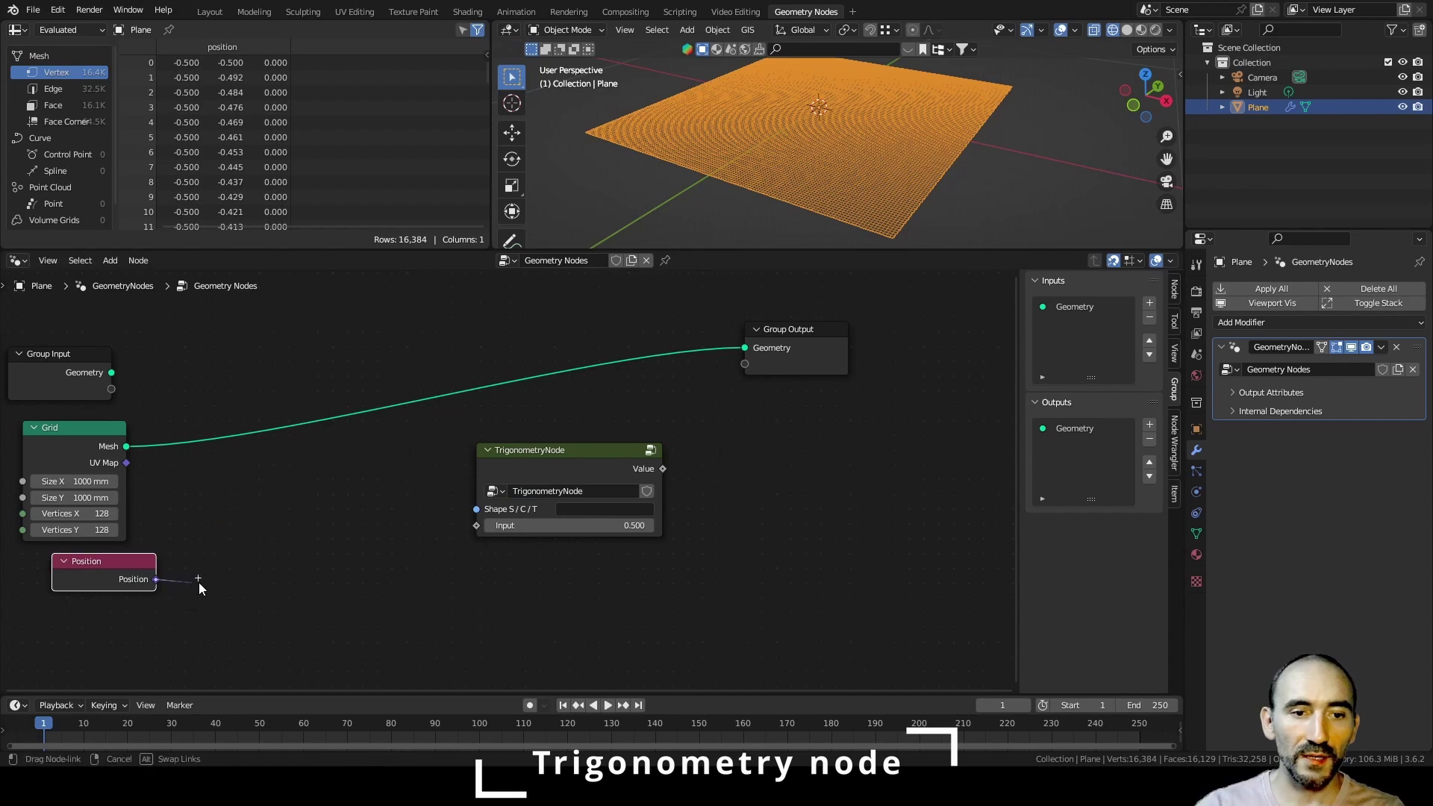
- Add a Separate XYZ node fed by Position and connect its X output to TrigonometryNode's Input
key("shift+a")
type("separa")
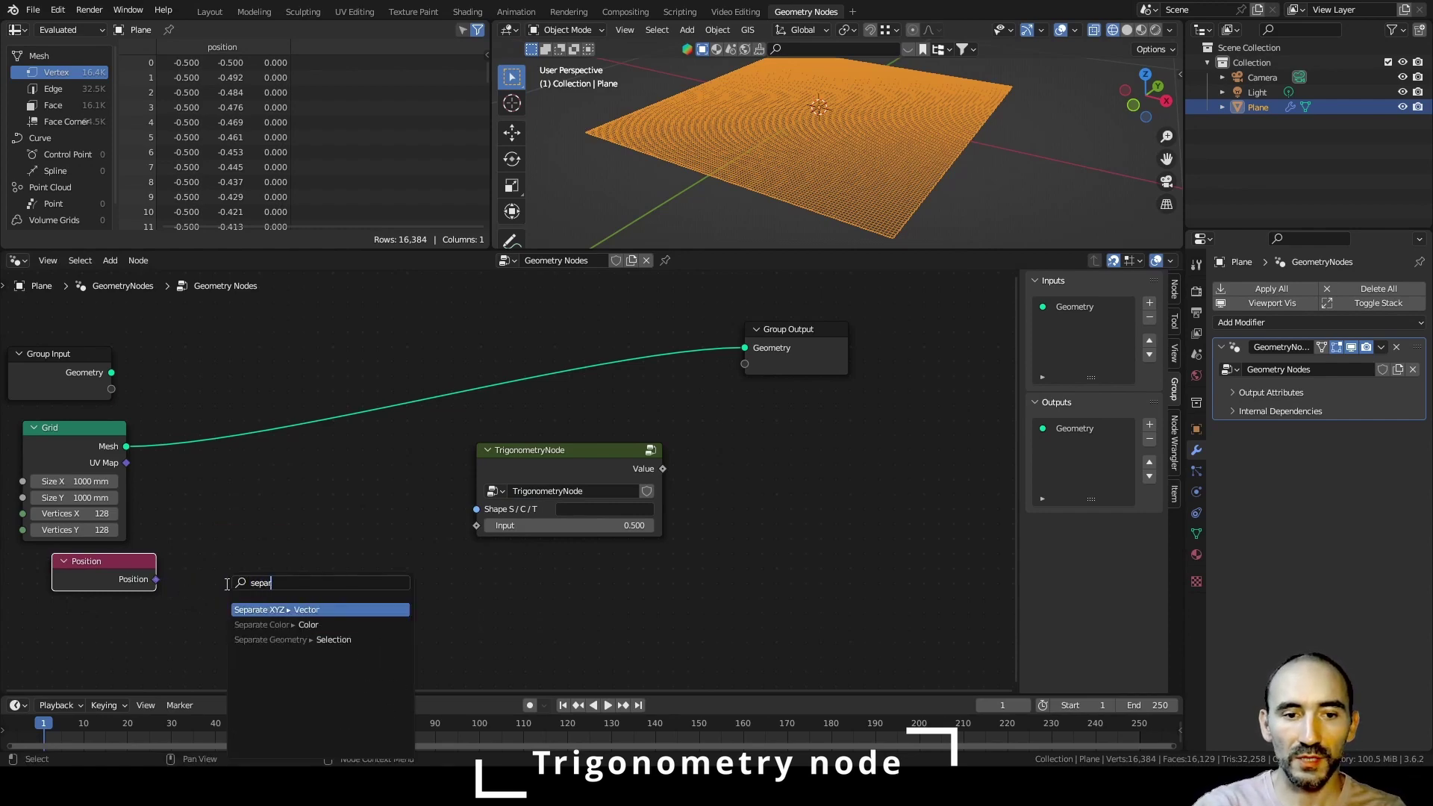
key("Return")
left_click(181, 536)
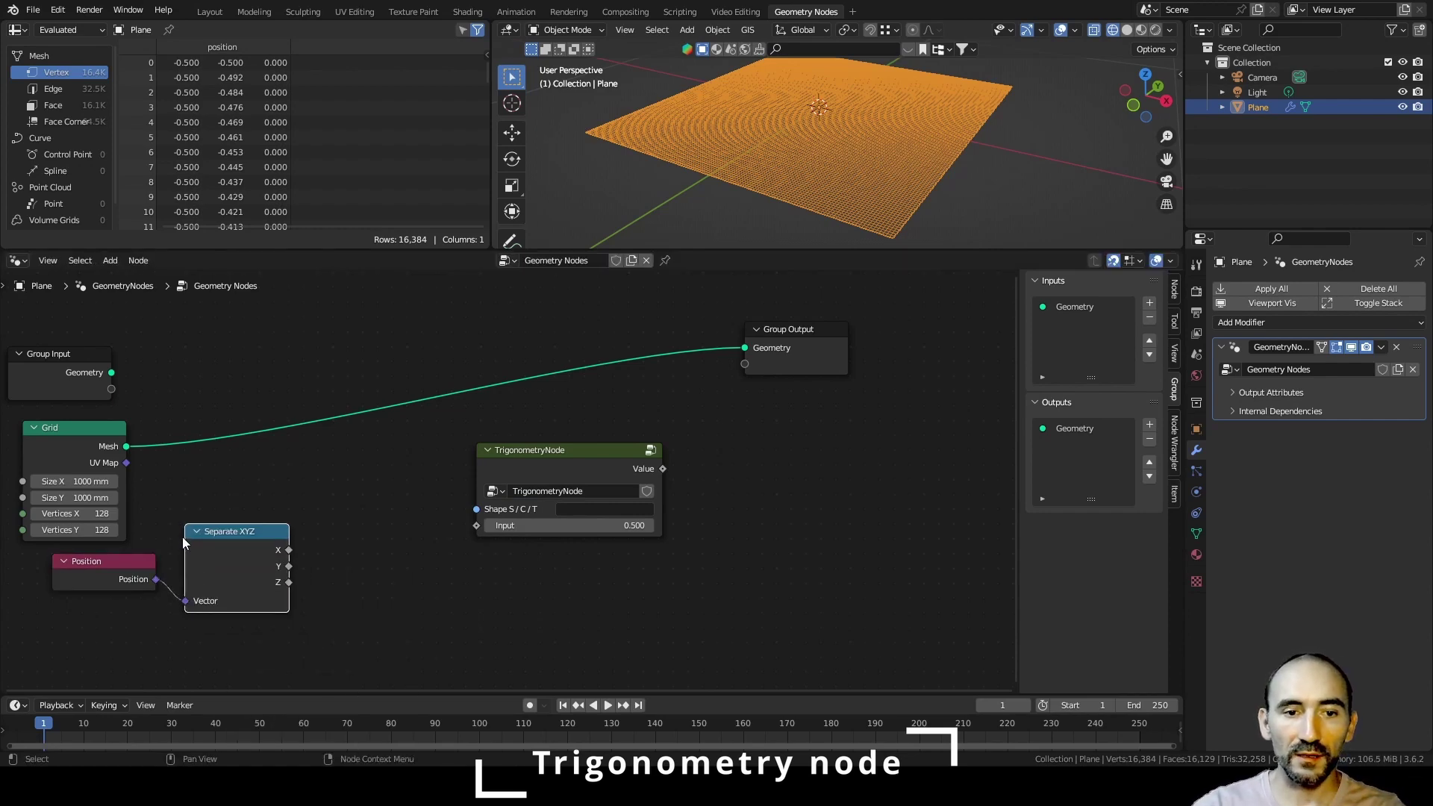
left_click_drag(293, 549, 475, 528)
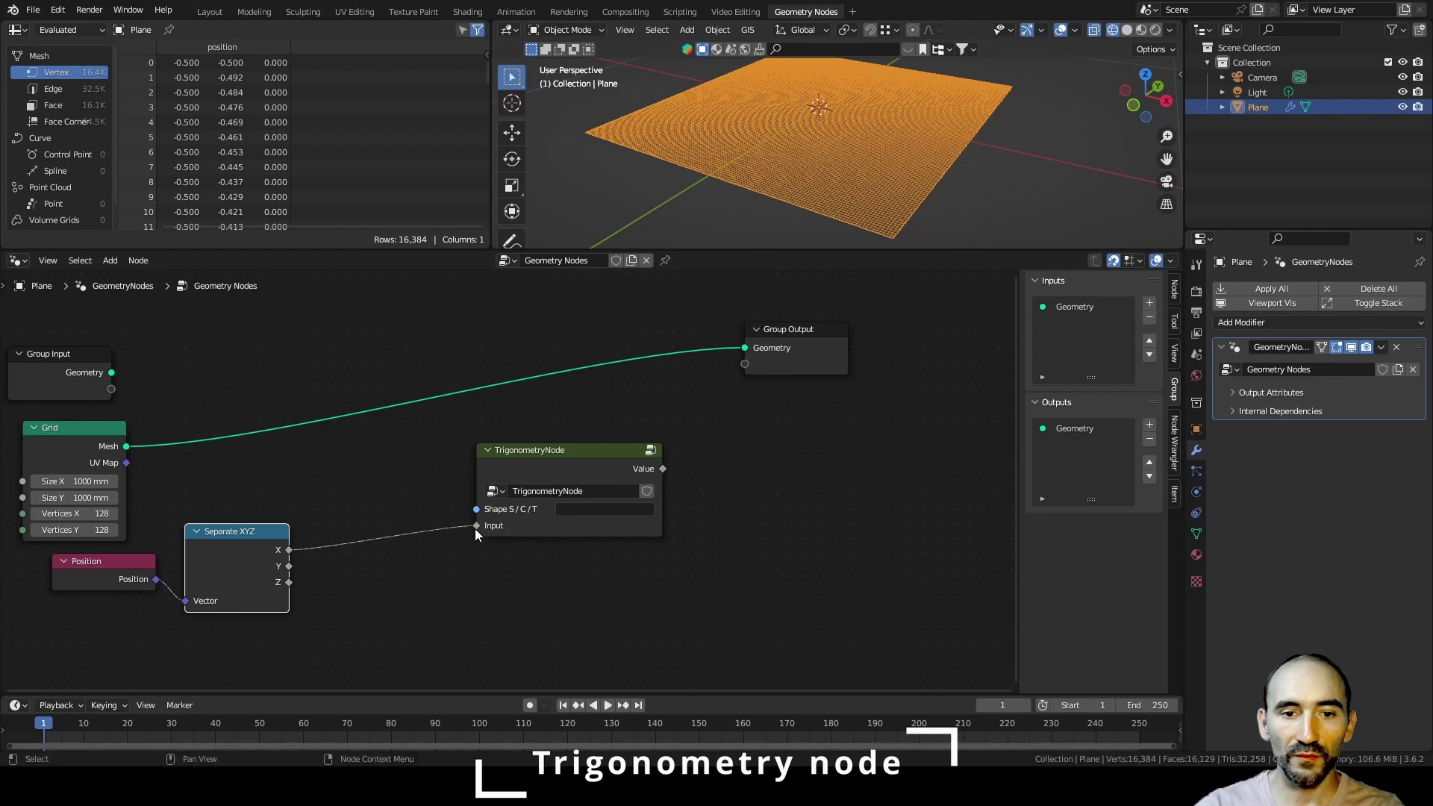
- Set TrigonometryNode's Shape S / C / T to S and move the node closer to Separate XYZ
left_click(575, 506)
type("S")
key("Return")
left_click_drag(570, 453, 404, 475)
scroll(604, 481, "up", 1)
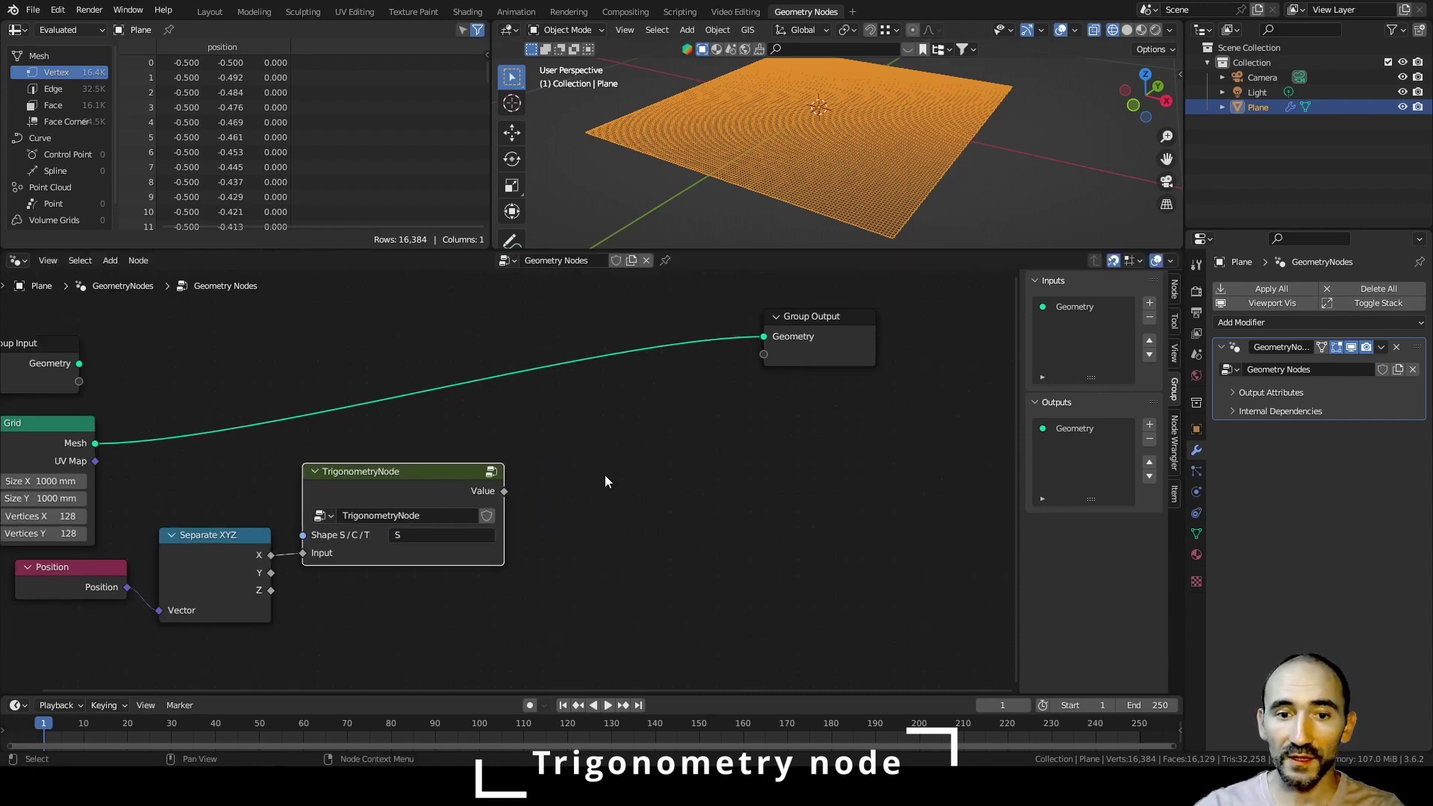
- Insert a Set Position node on the link from Grid to Group Output, placing it just before a shifted Group Output
key("F3")
type("set pos")
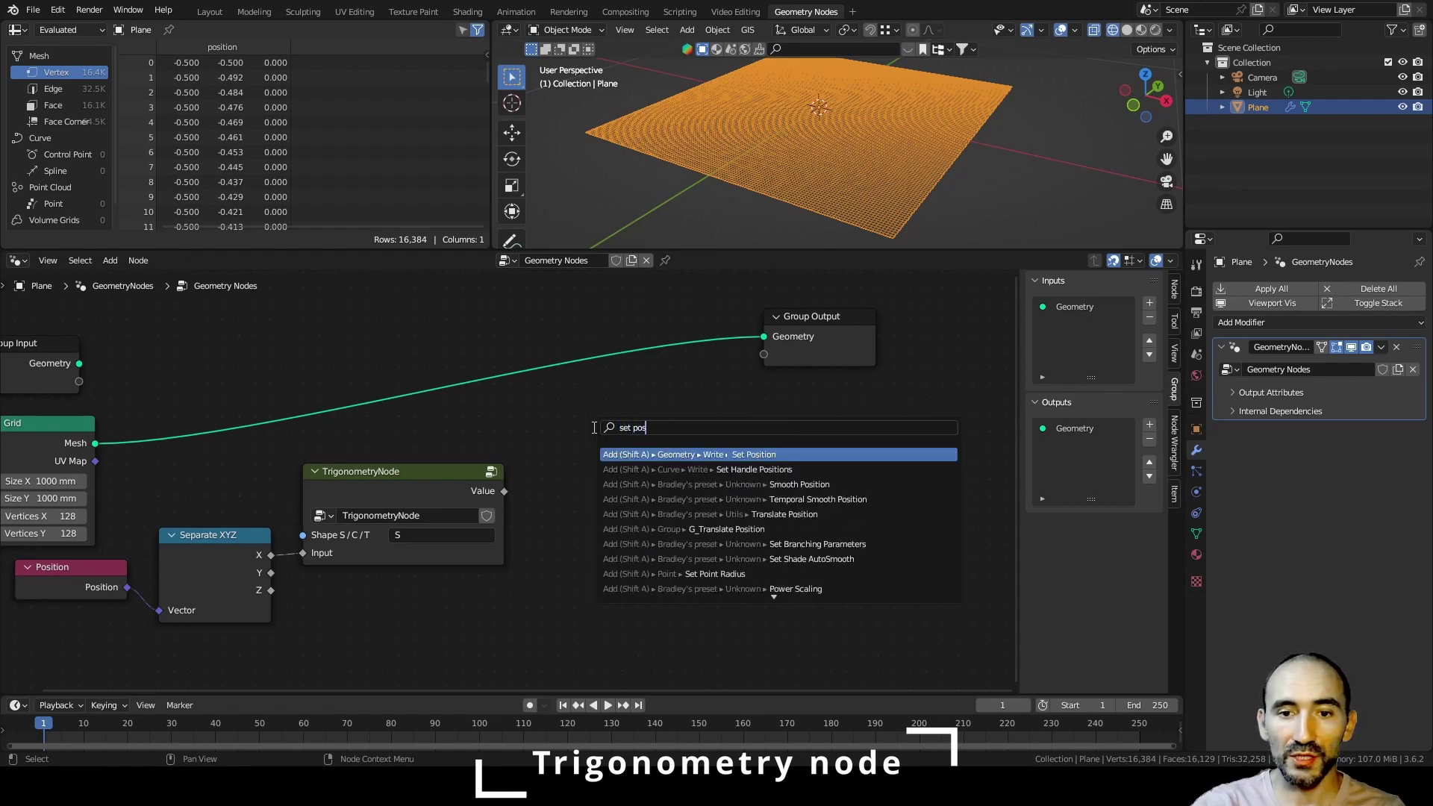
key("Return")
left_click(597, 356)
left_click_drag(822, 338, 922, 364)
left_click_drag(631, 440, 776, 442)
- Add a Combine XYZ node and connect its Vector output to Set Position's Position input
key("F3")
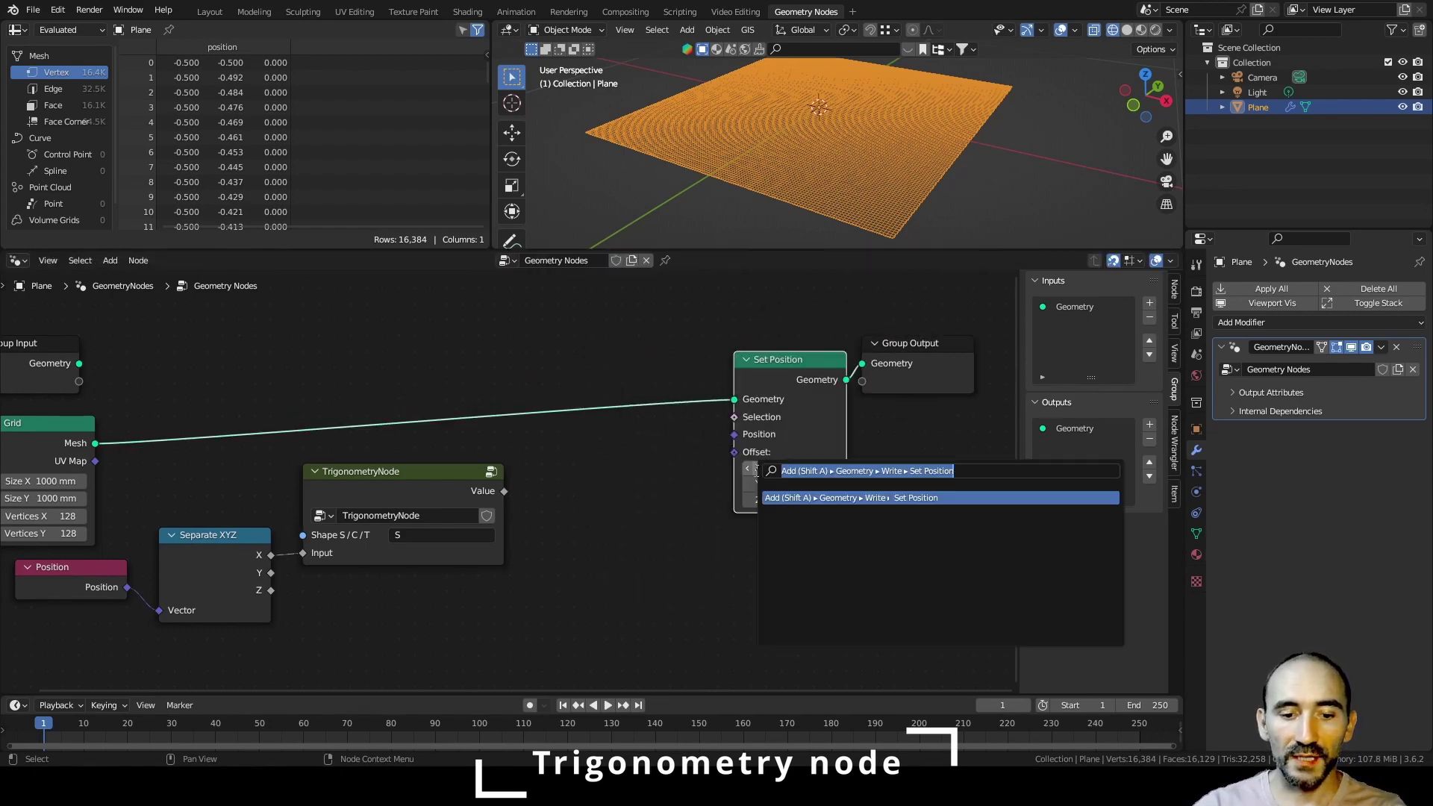
type("combine")
key("Return")
left_click(699, 466)
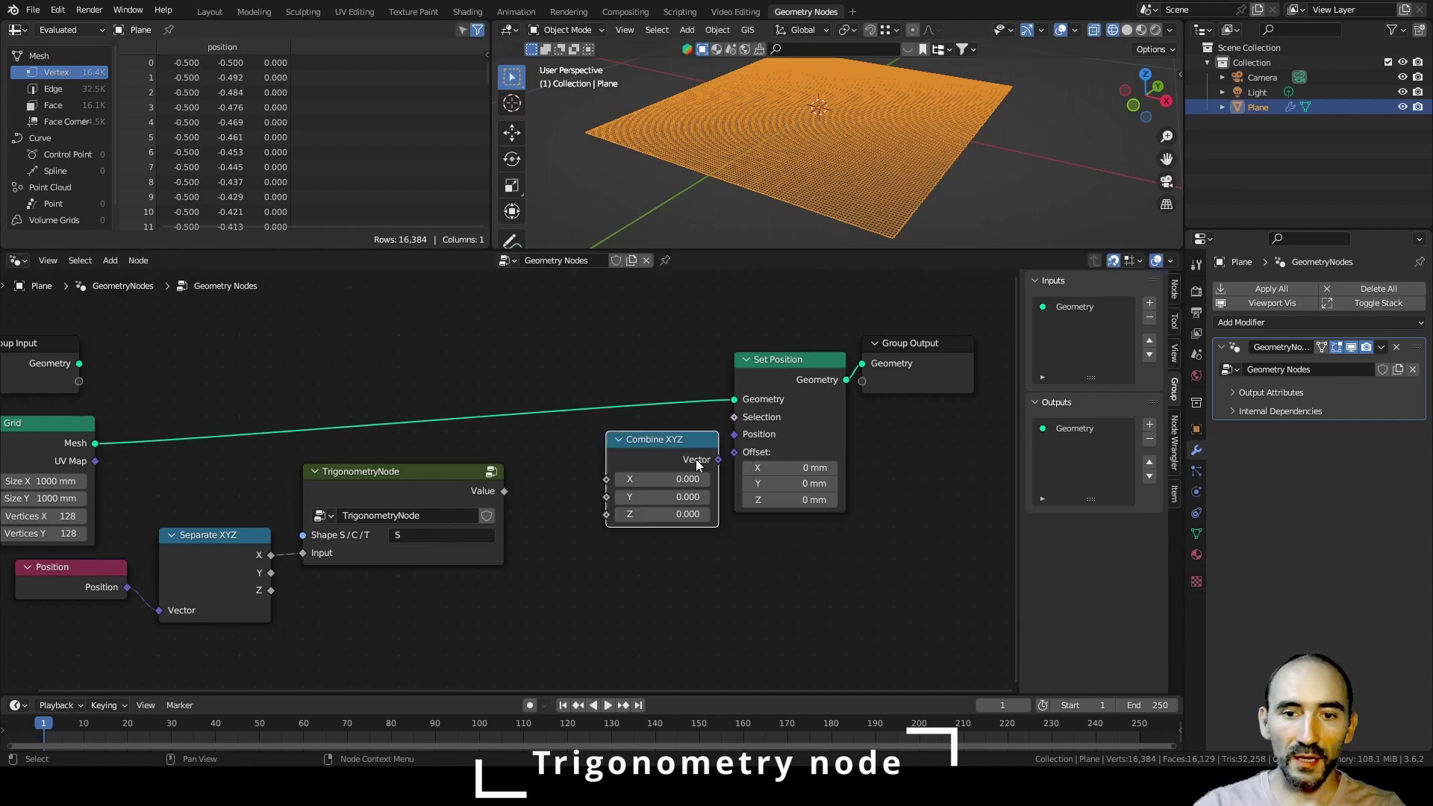
left_click_drag(672, 451, 734, 452)
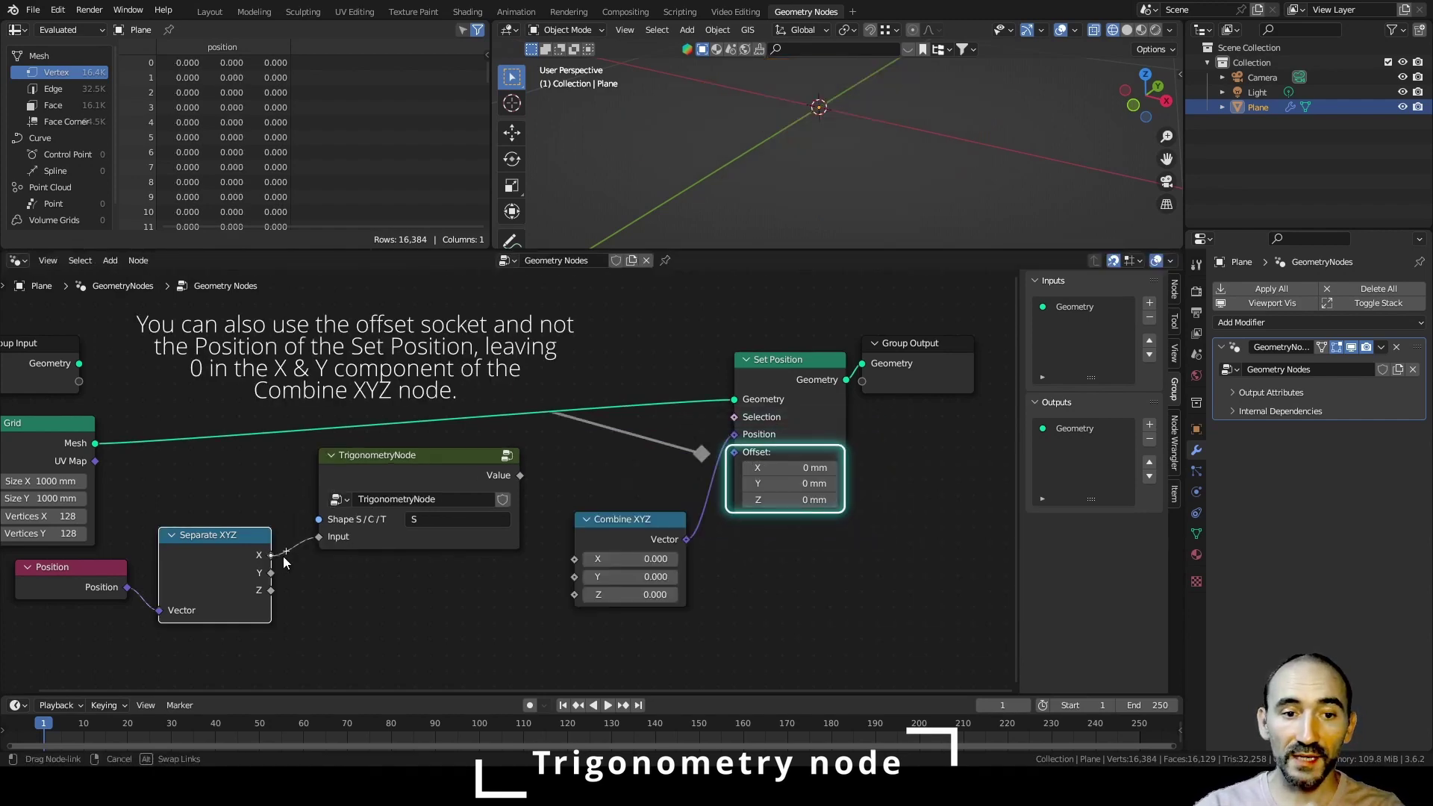
- Connect Separate XYZ's X and Y to the matching Combine XYZ inputs, and TrigonometryNode's Value to Z
mouse_move(270, 554)
left_mouse_down()
mouse_move(579, 561)
mouse_move(275, 575)
left_mouse_up()
left_click_drag(446, 563, 574, 576)
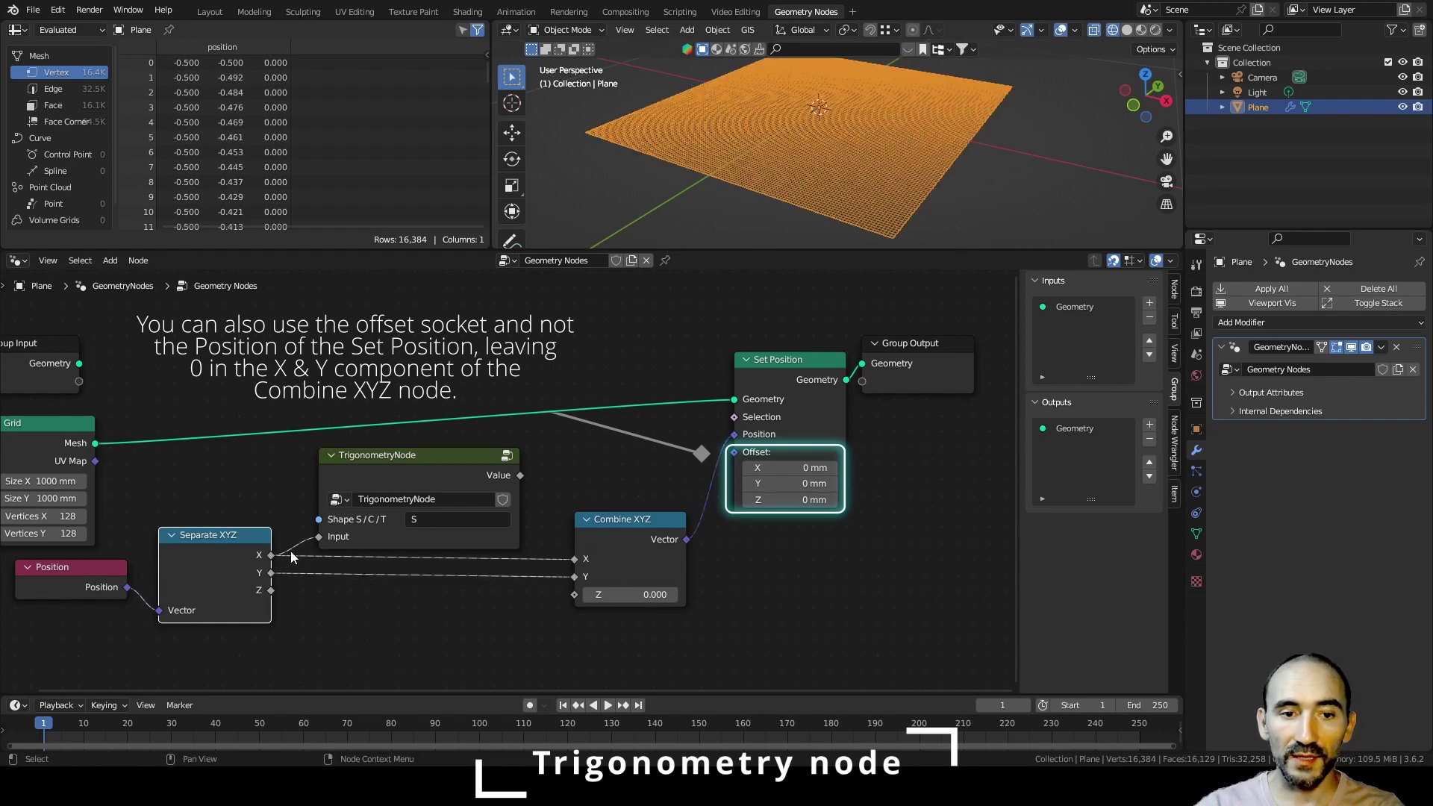
left_click_drag(520, 475, 575, 595)
middle_click_drag(917, 139, 792, 137)
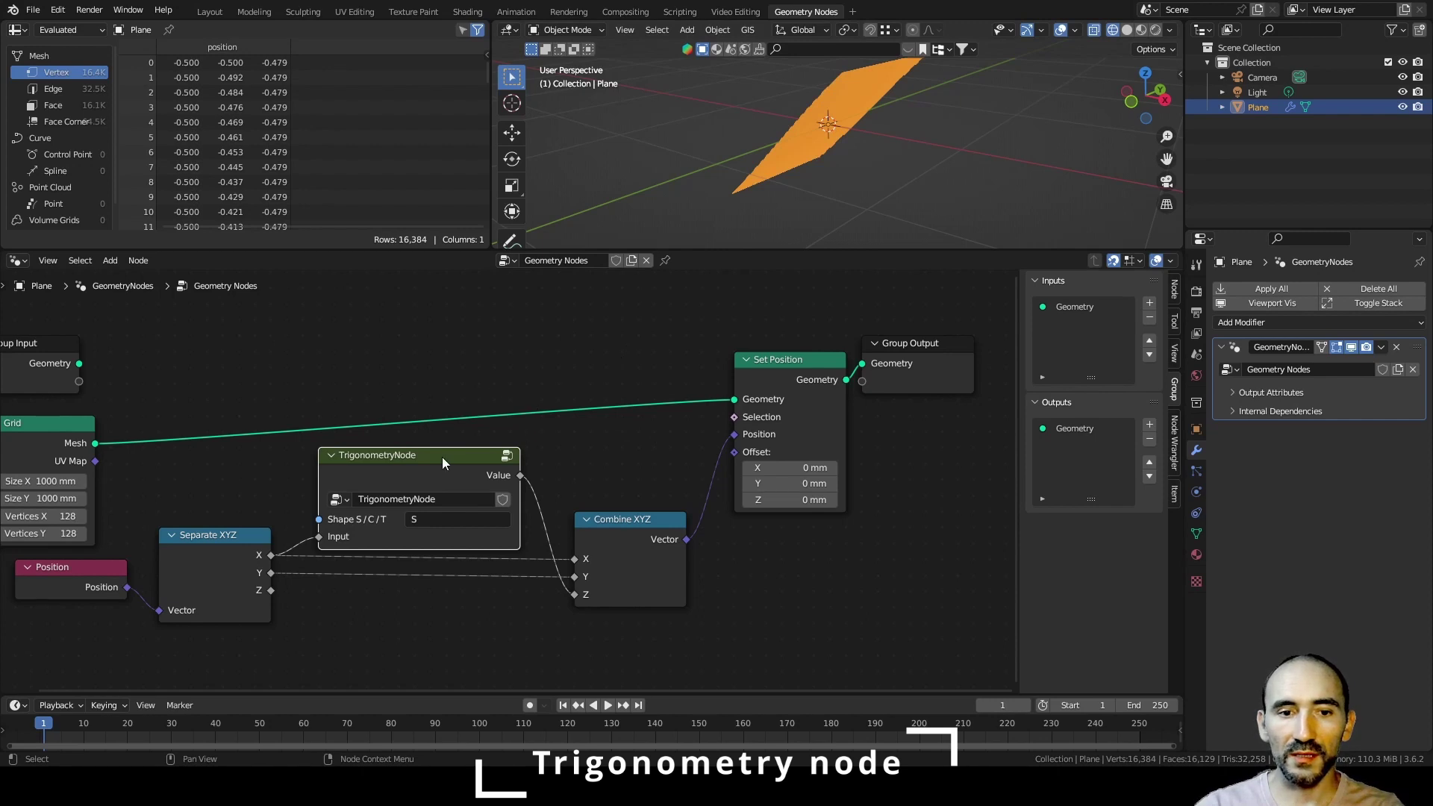
- Open the TrigonometryNode group for editing and add a Float group input named Frequency
left_click(601, 479)
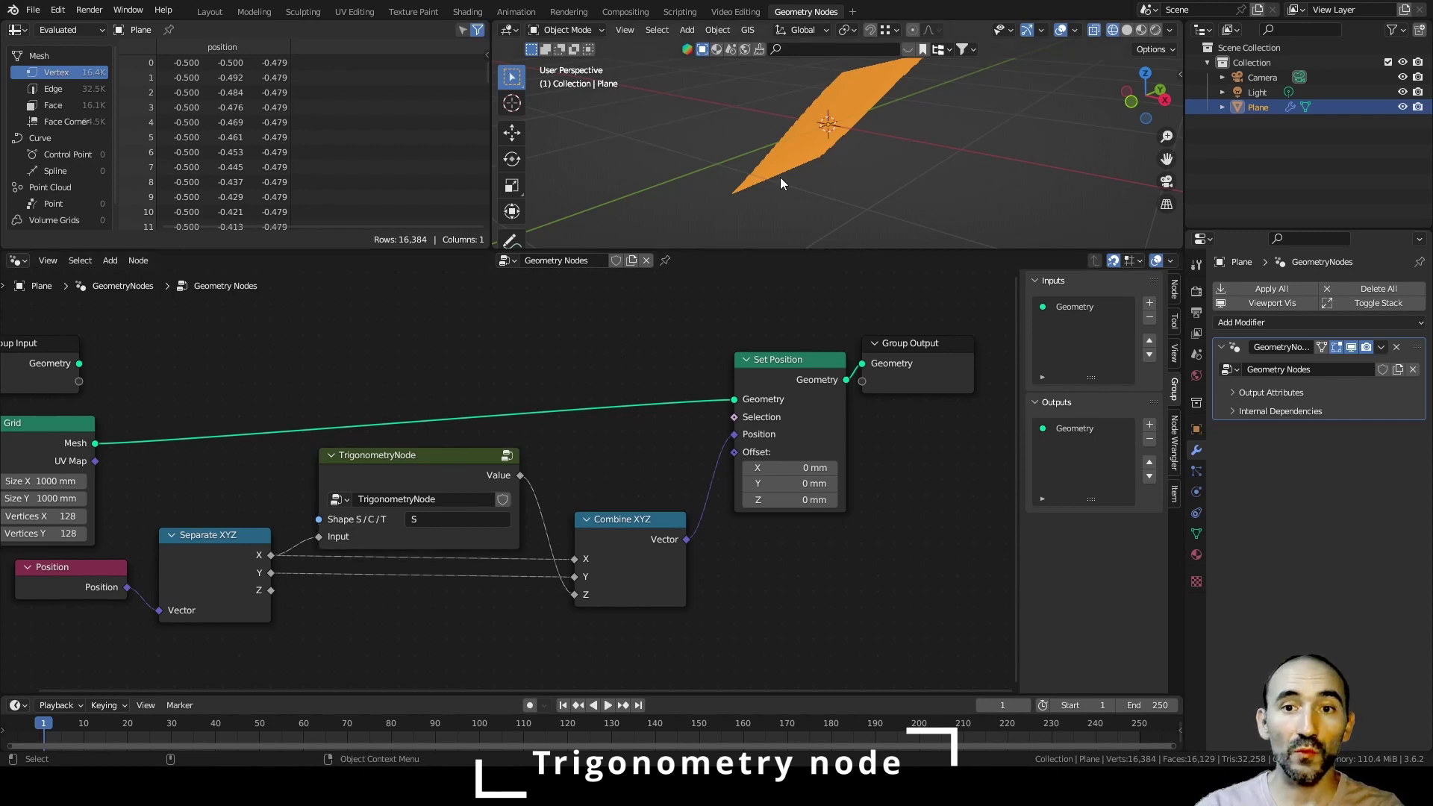
middle_click_drag(767, 132, 796, 148)
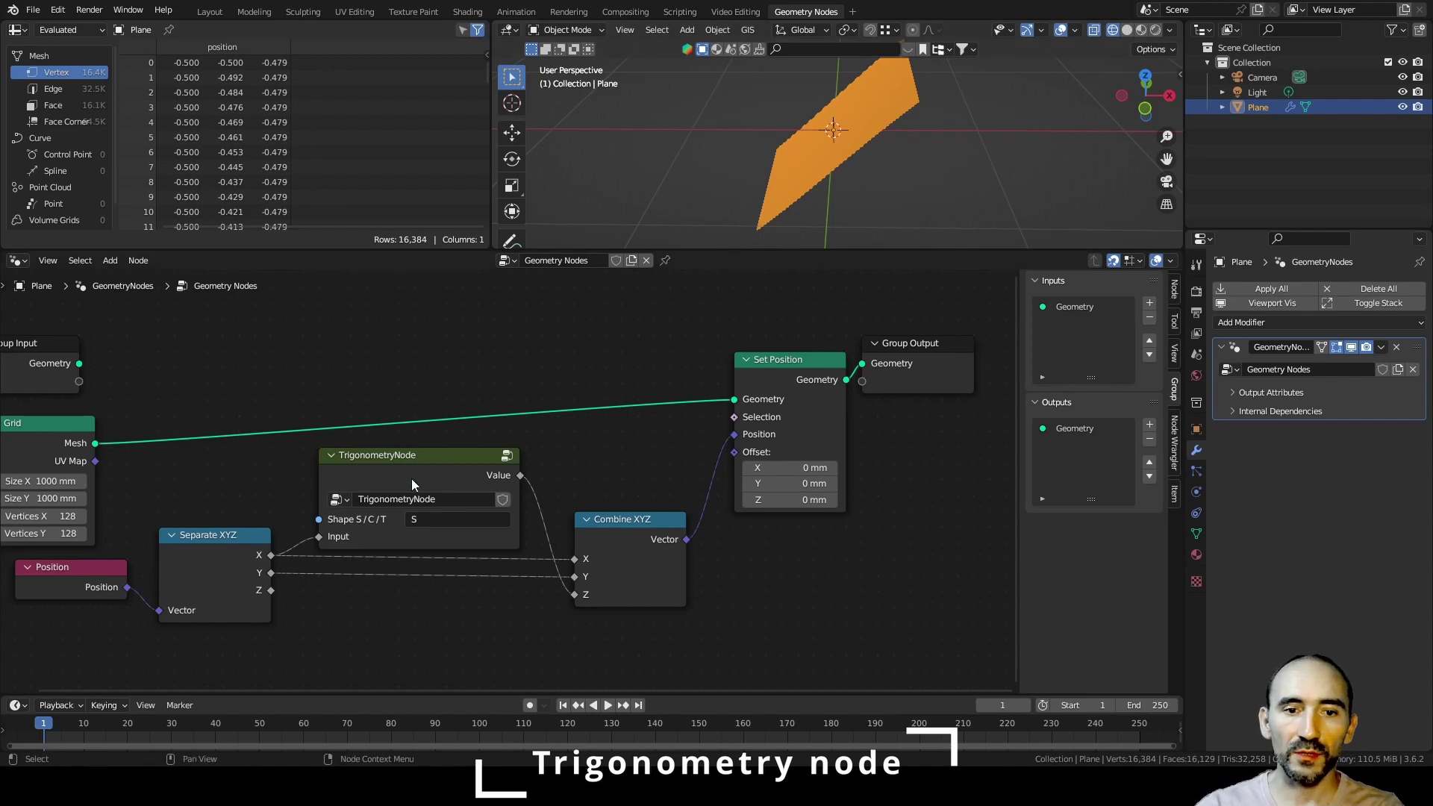
left_click(428, 467)
key("Tab")
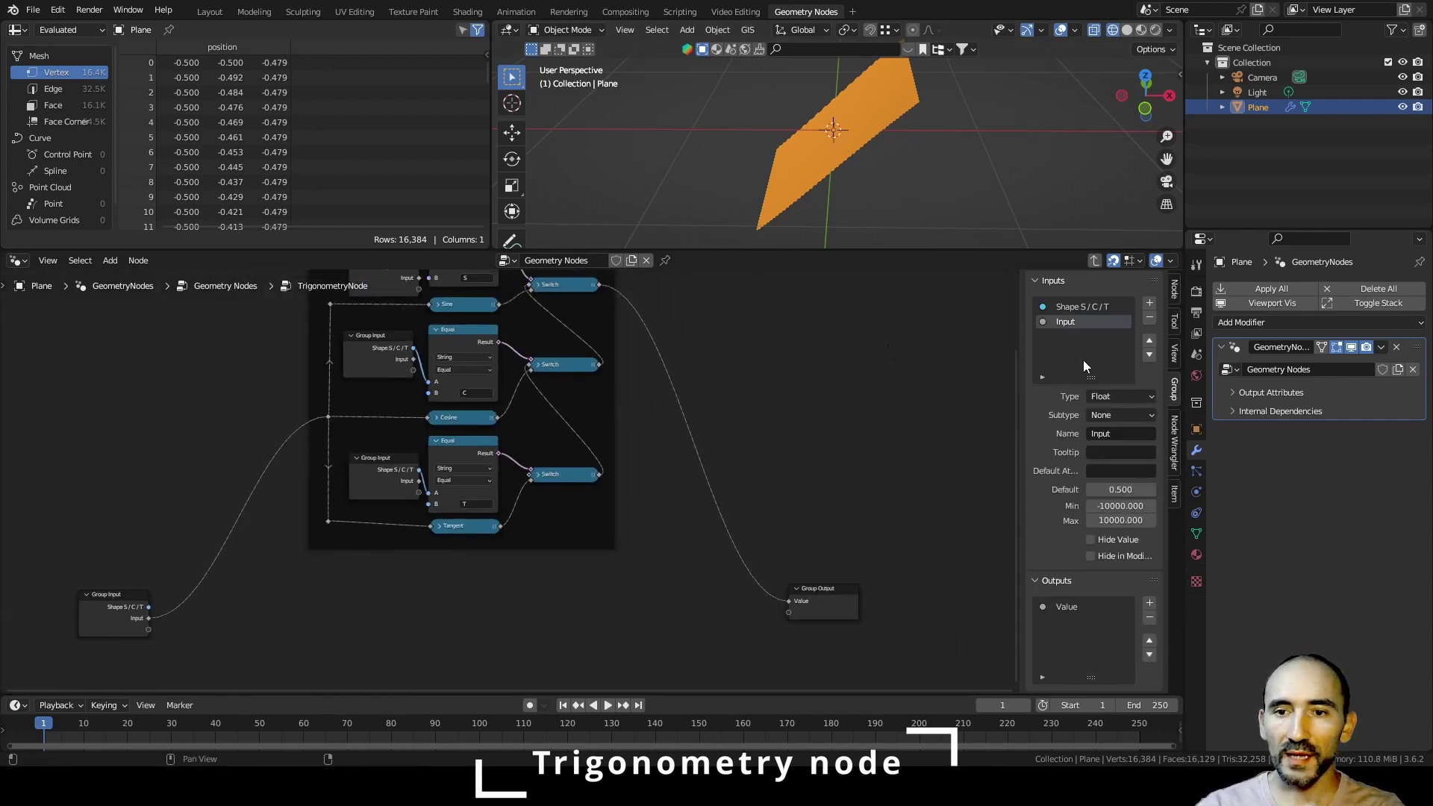
left_click(1149, 303)
left_click(1116, 434)
type("Frequ")
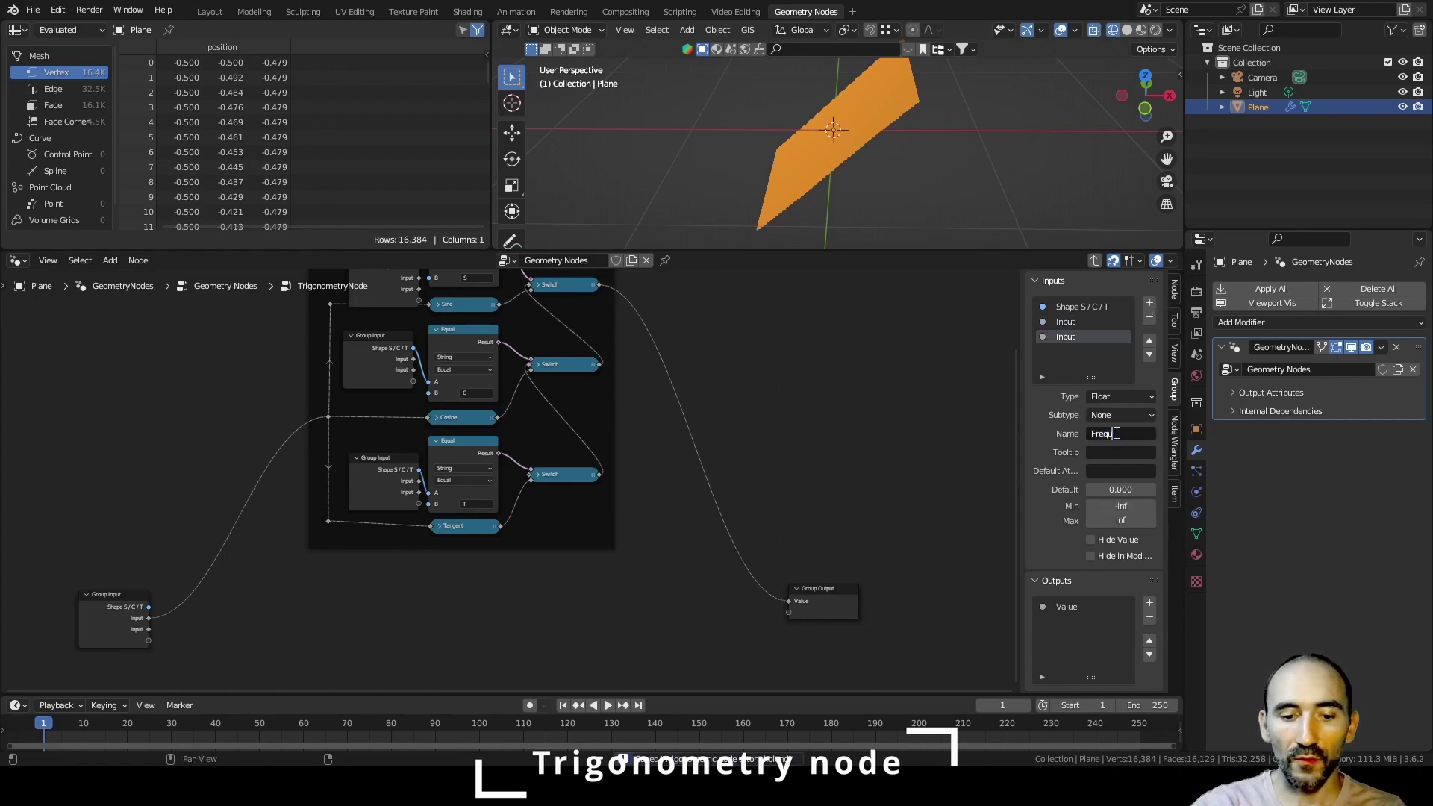
type("ency")
key("Return")
- Add a Float group input named Phase and move the main Group Input node farther away from the shape frame
left_click(1149, 303)
left_click(1117, 433)
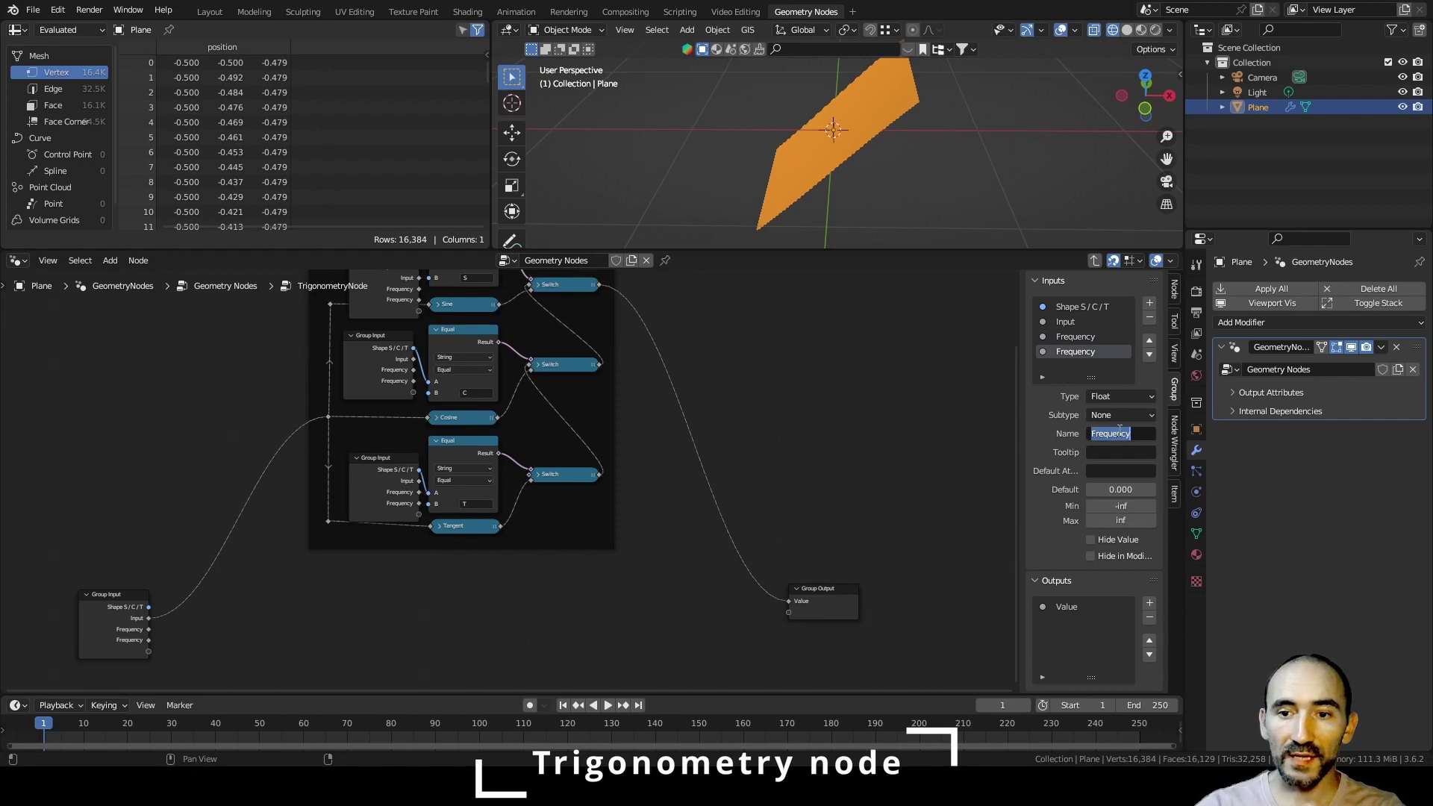
scroll(705, 513, "up", 6)
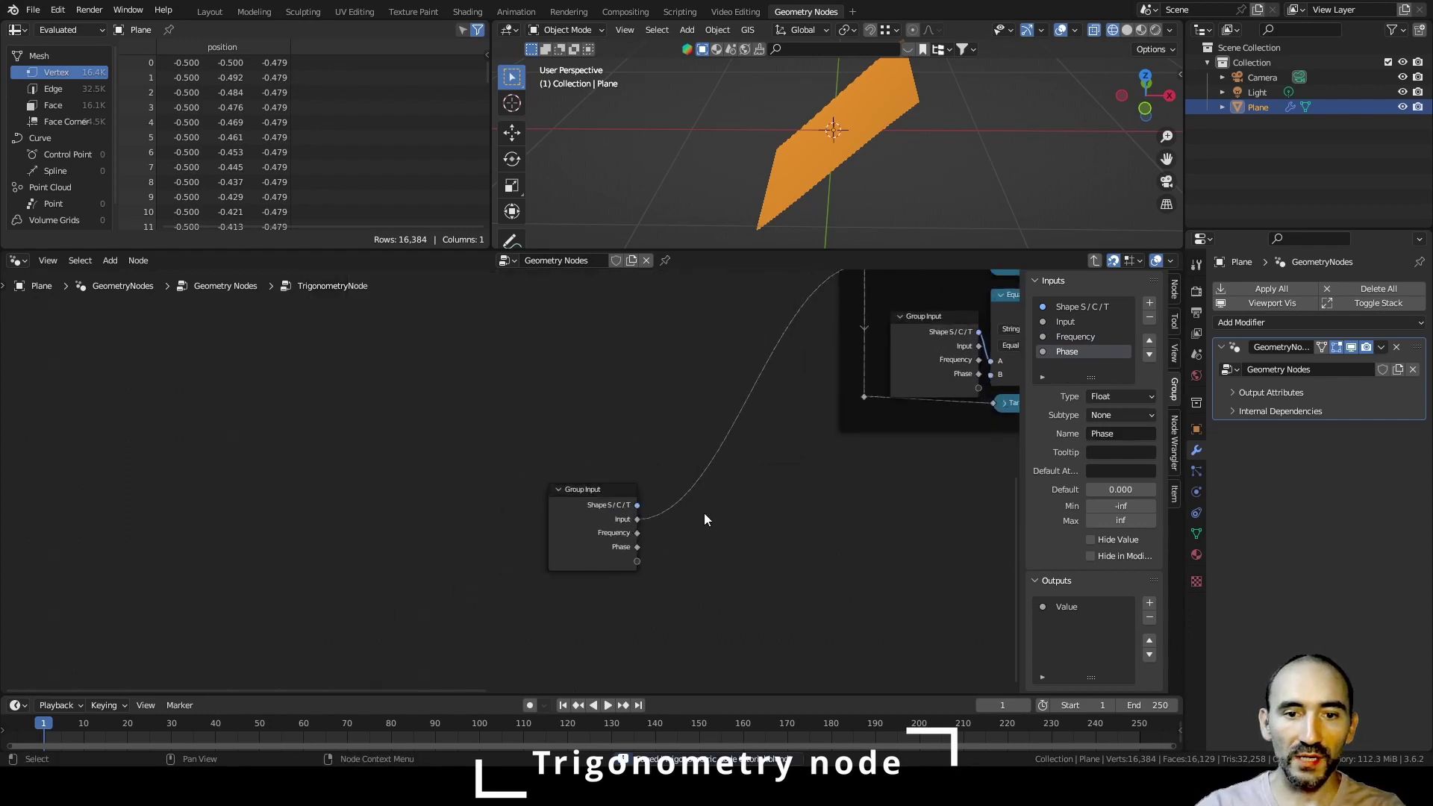
left_click_drag(597, 503, 320, 503)
middle_click_drag(638, 522, 472, 540)
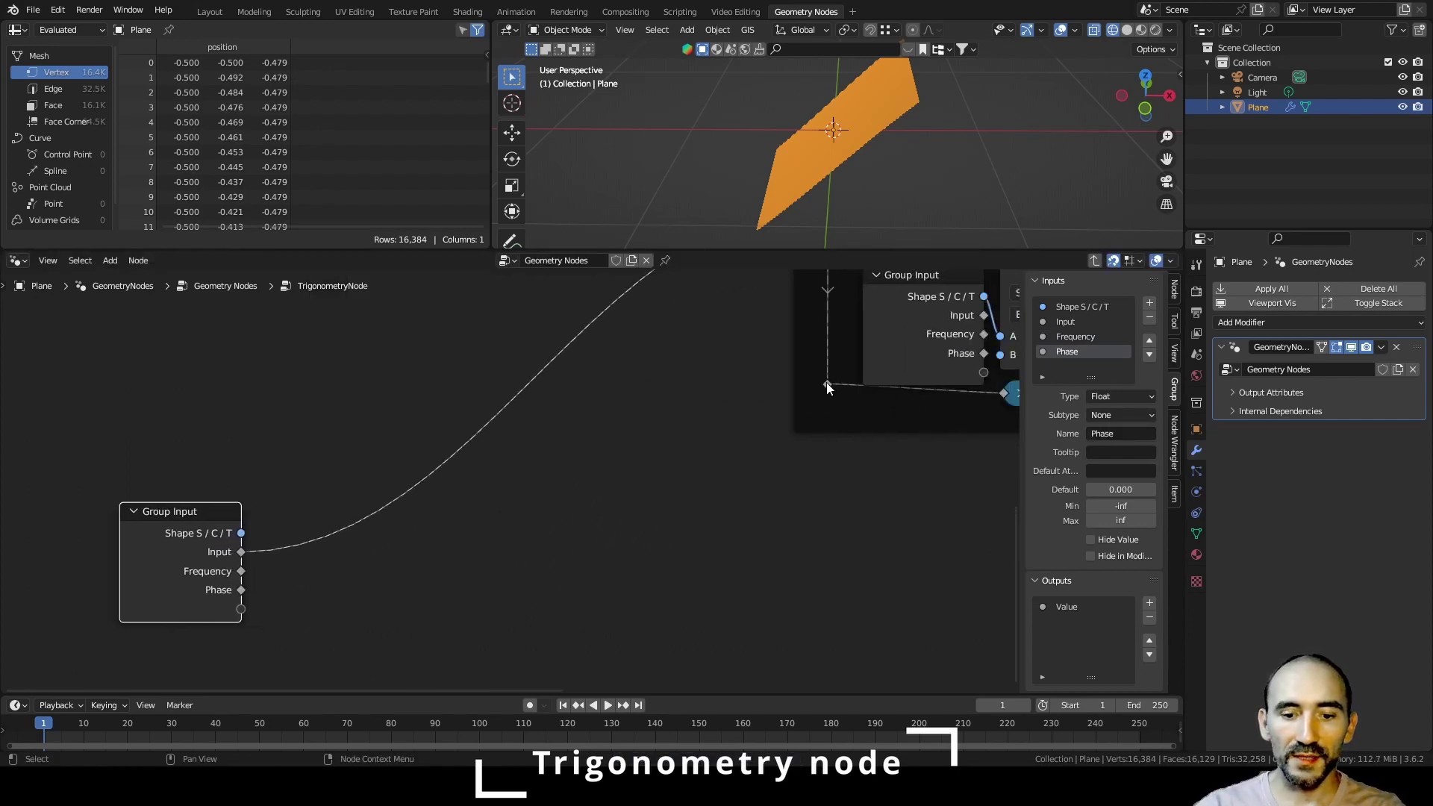
left_click_drag(826, 384, 827, 399)
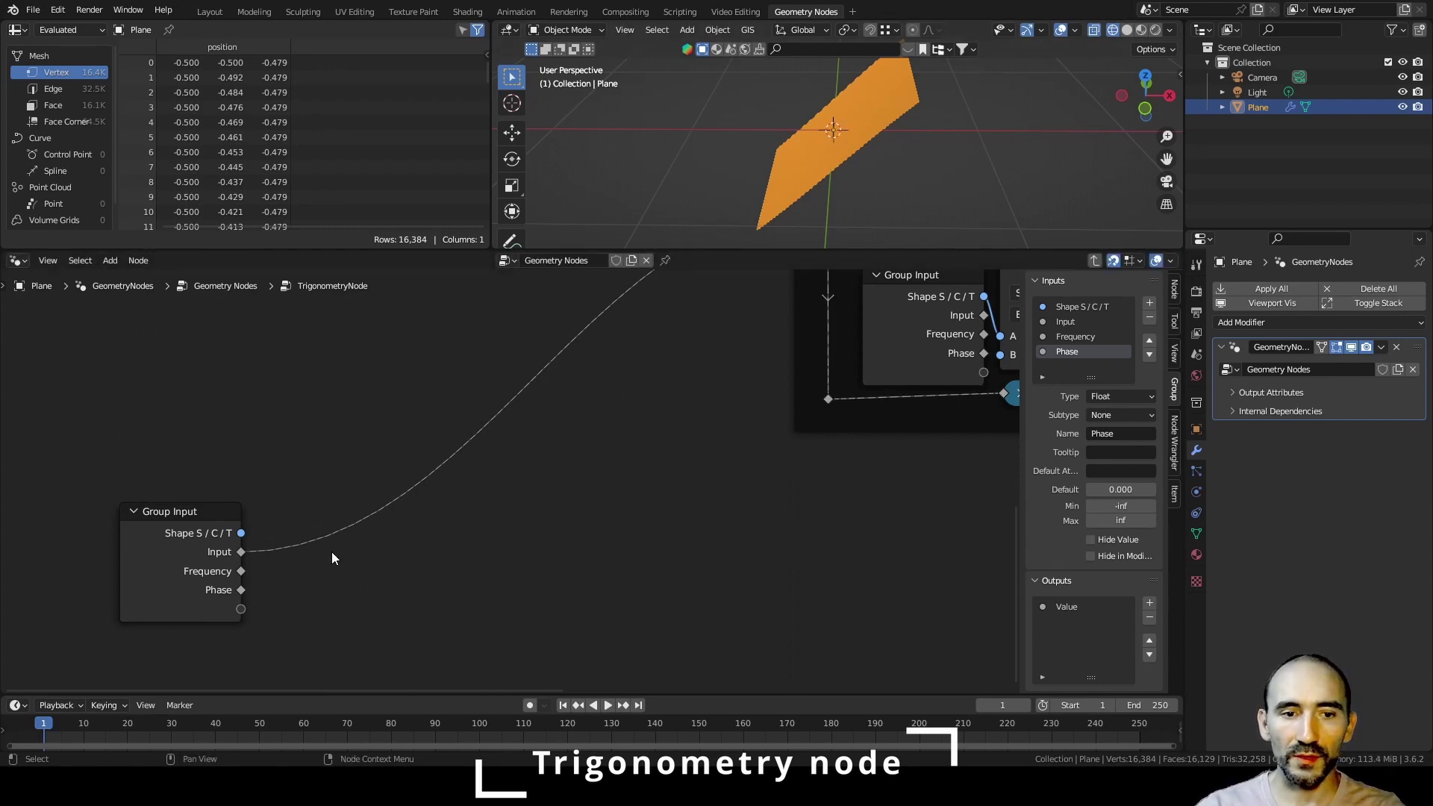
- Add a Math node set to Multiply and insert it on the link leaving Group Input's Input socket
scroll(515, 515, "down", 7)
middle_click_drag(705, 509, 479, 525)
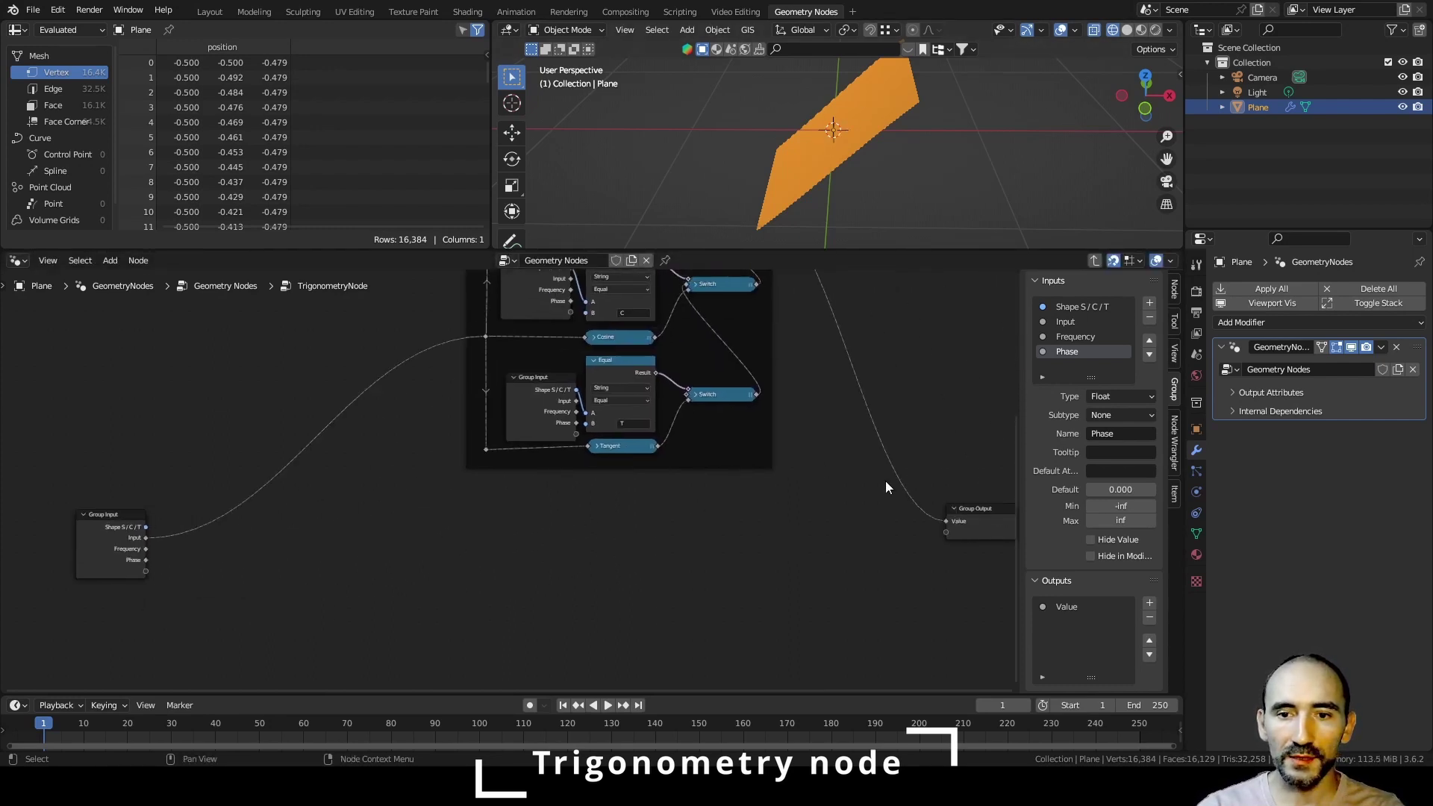
scroll(449, 514, "up", 3)
key("F3")
type("math")
key("Down")
key("Return")
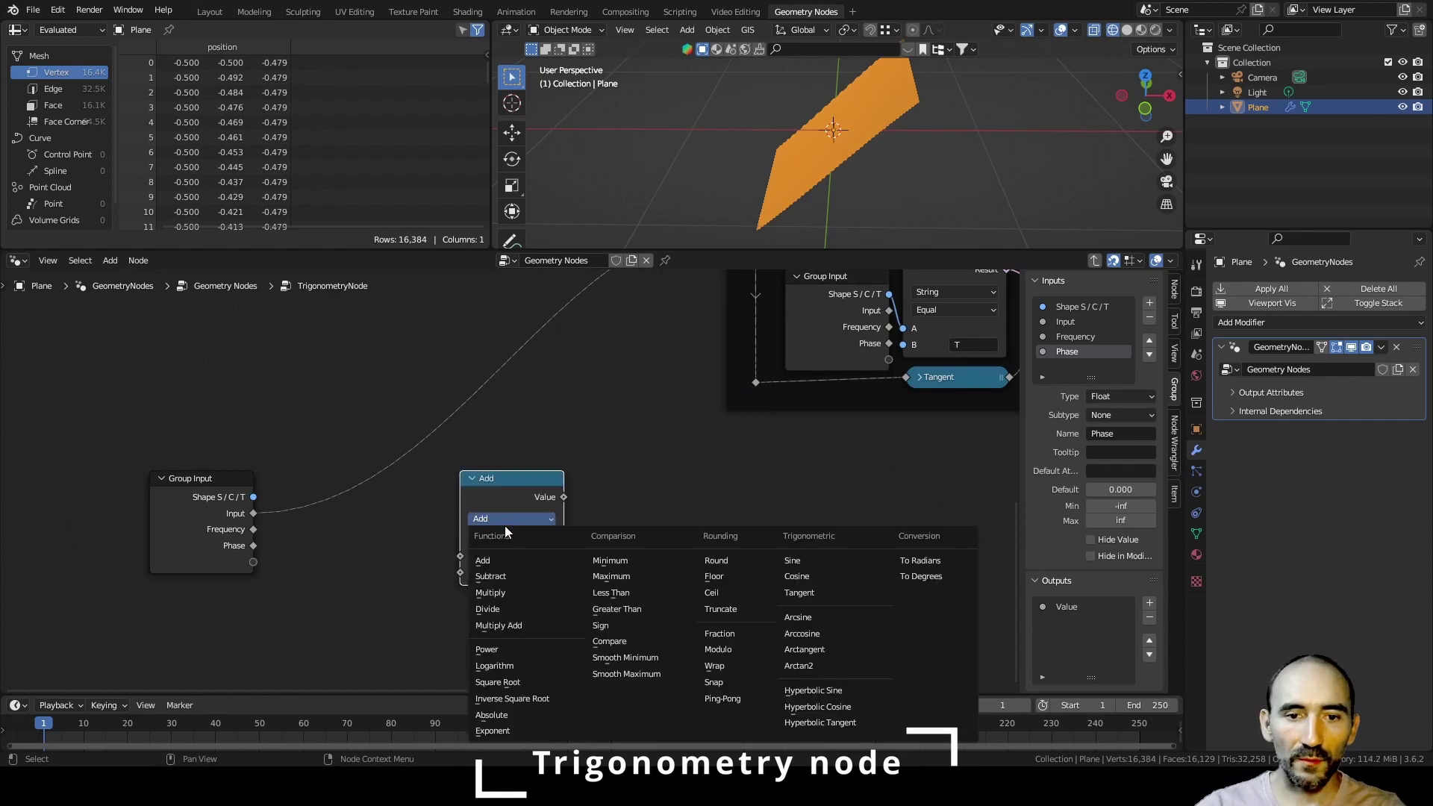
left_click(509, 588)
left_click(347, 435)
scroll(259, 537, "up", 1)
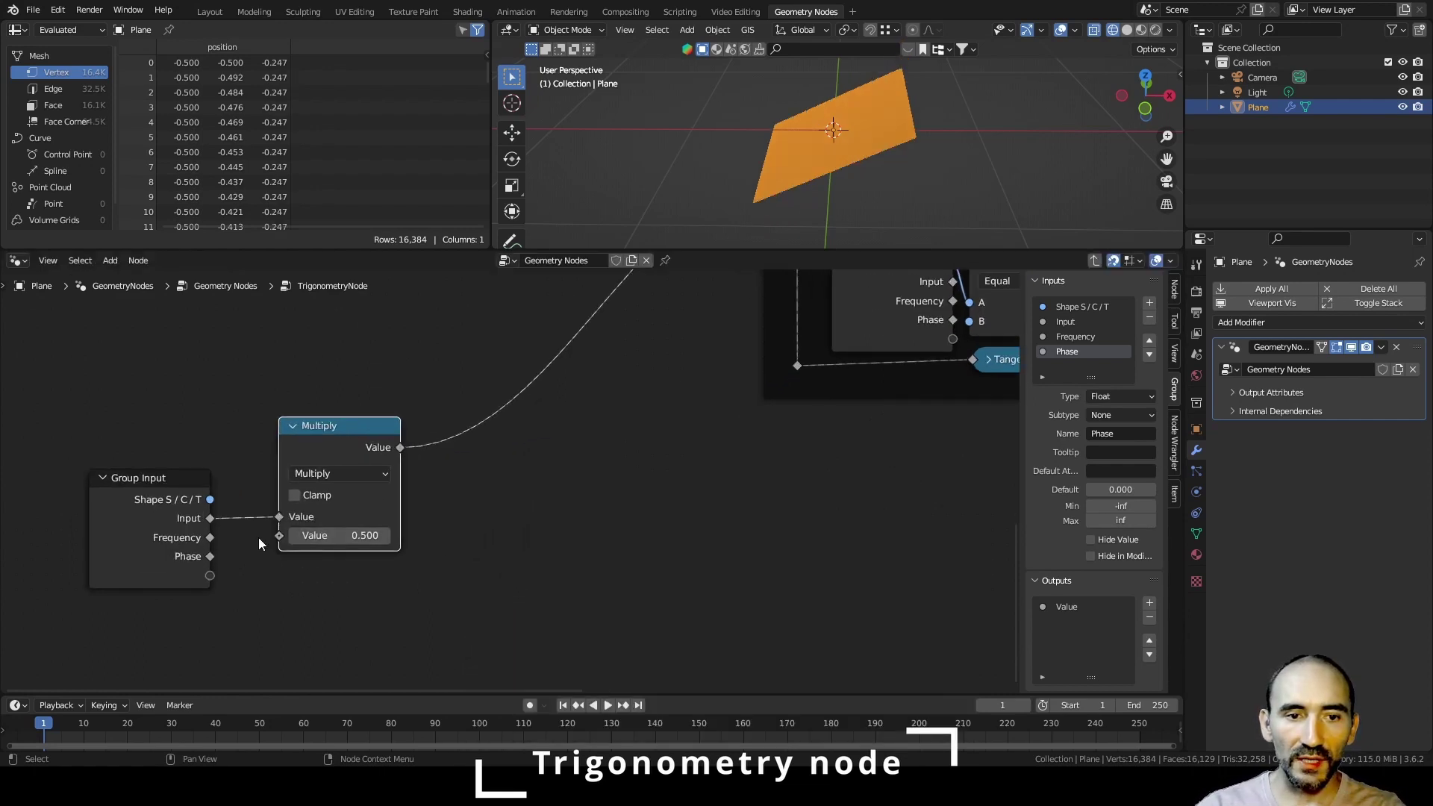
- Connect Frequency to Multiply's second value, then collapse the node beside Group Input and label it FREQUENCY
left_click_drag(212, 538, 279, 535)
key("h")
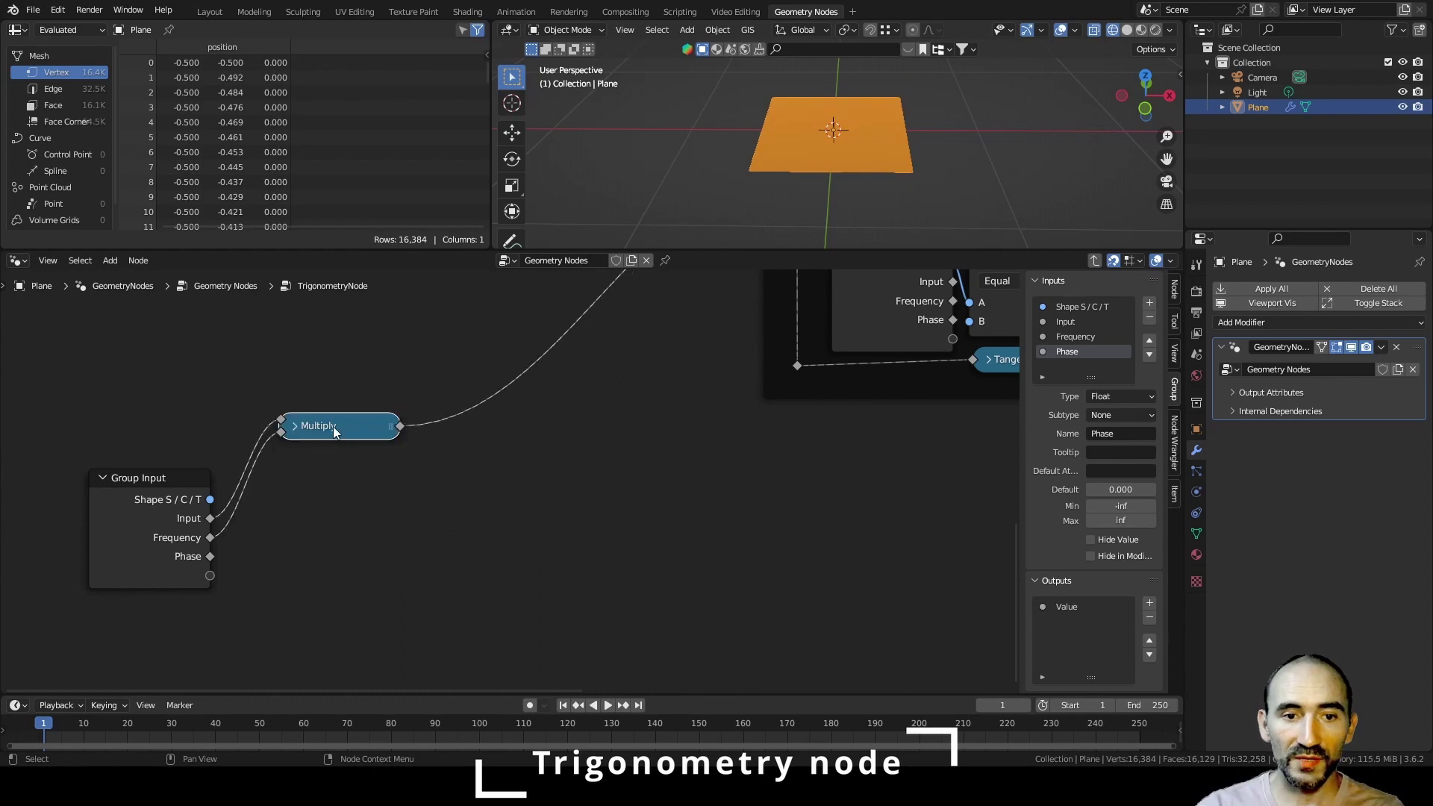
left_click_drag(332, 427, 312, 534)
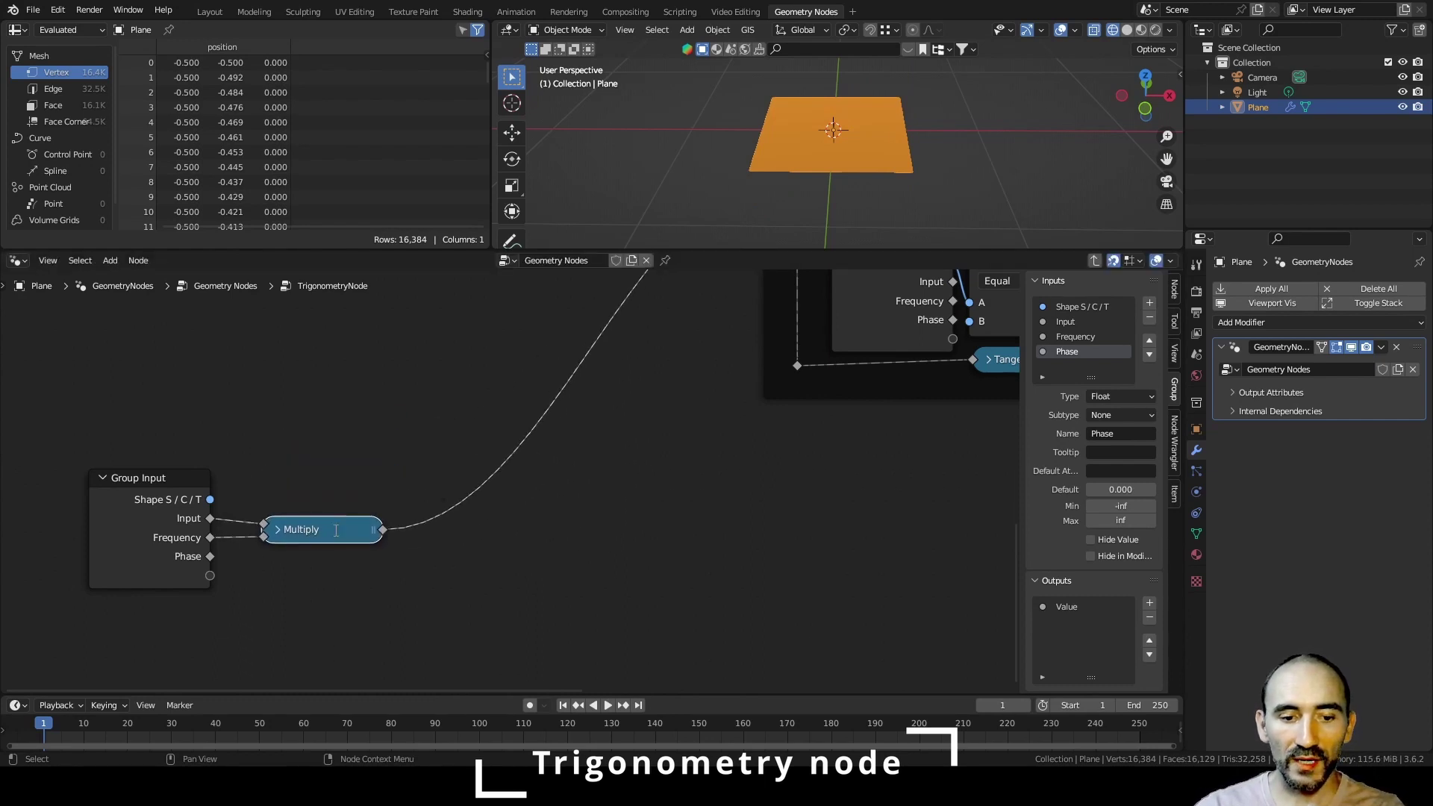
key("F2")
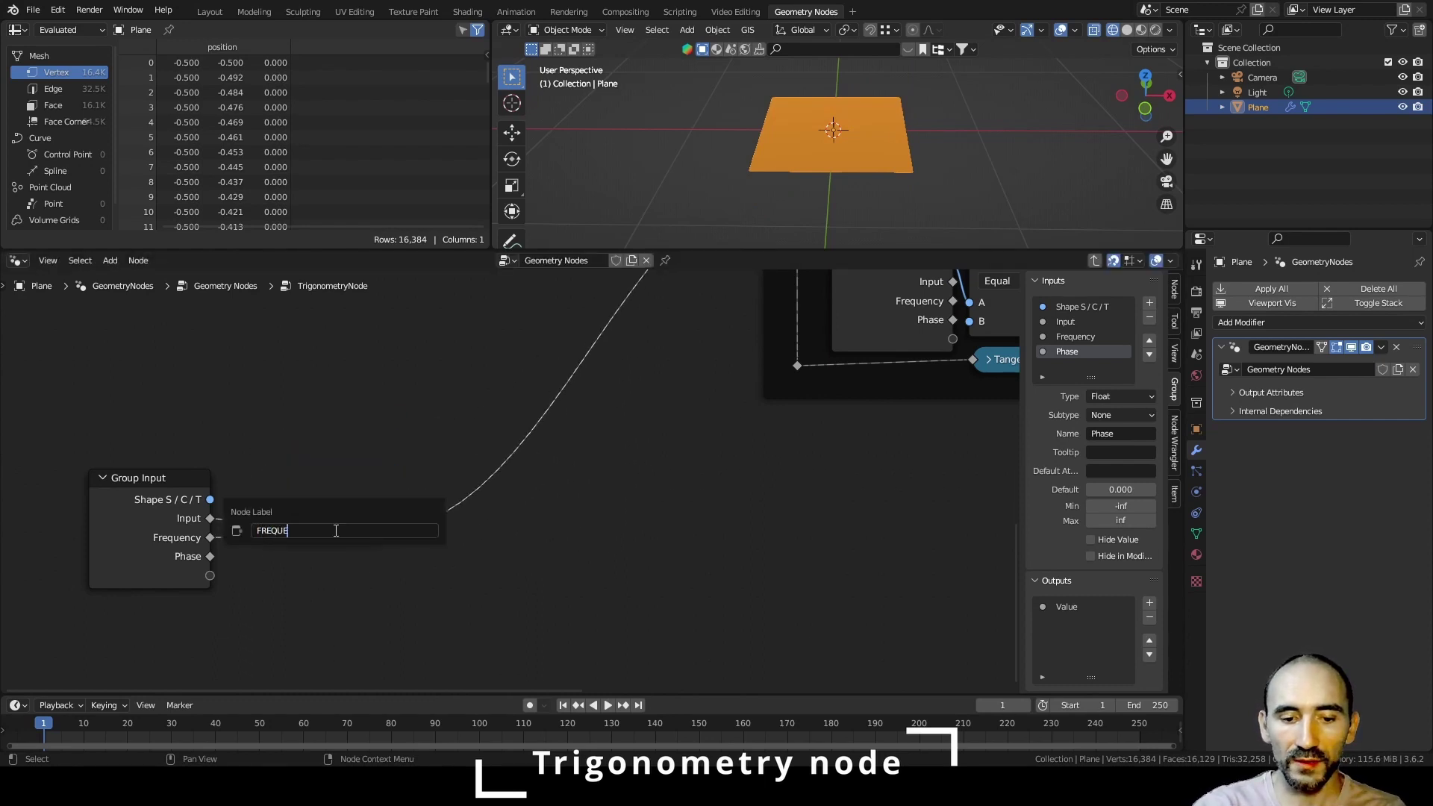
type("FREQUENCY")
key("Return")
- Add an Add math node fed by FREQUENCY's output and connect Group Input's Phase to its second value
left_click_drag(382, 530, 488, 544)
type("add")
key("Return")
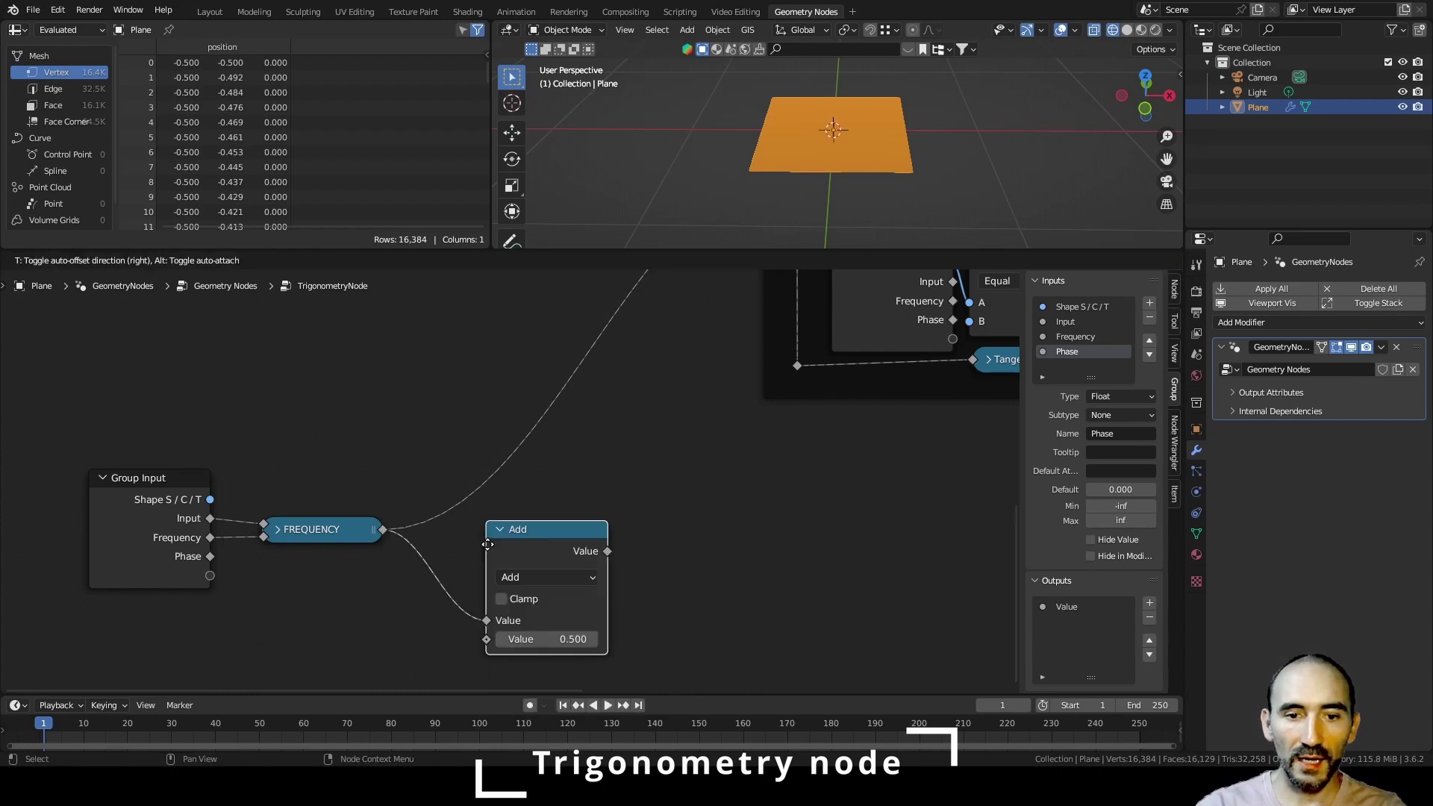
left_click(456, 461)
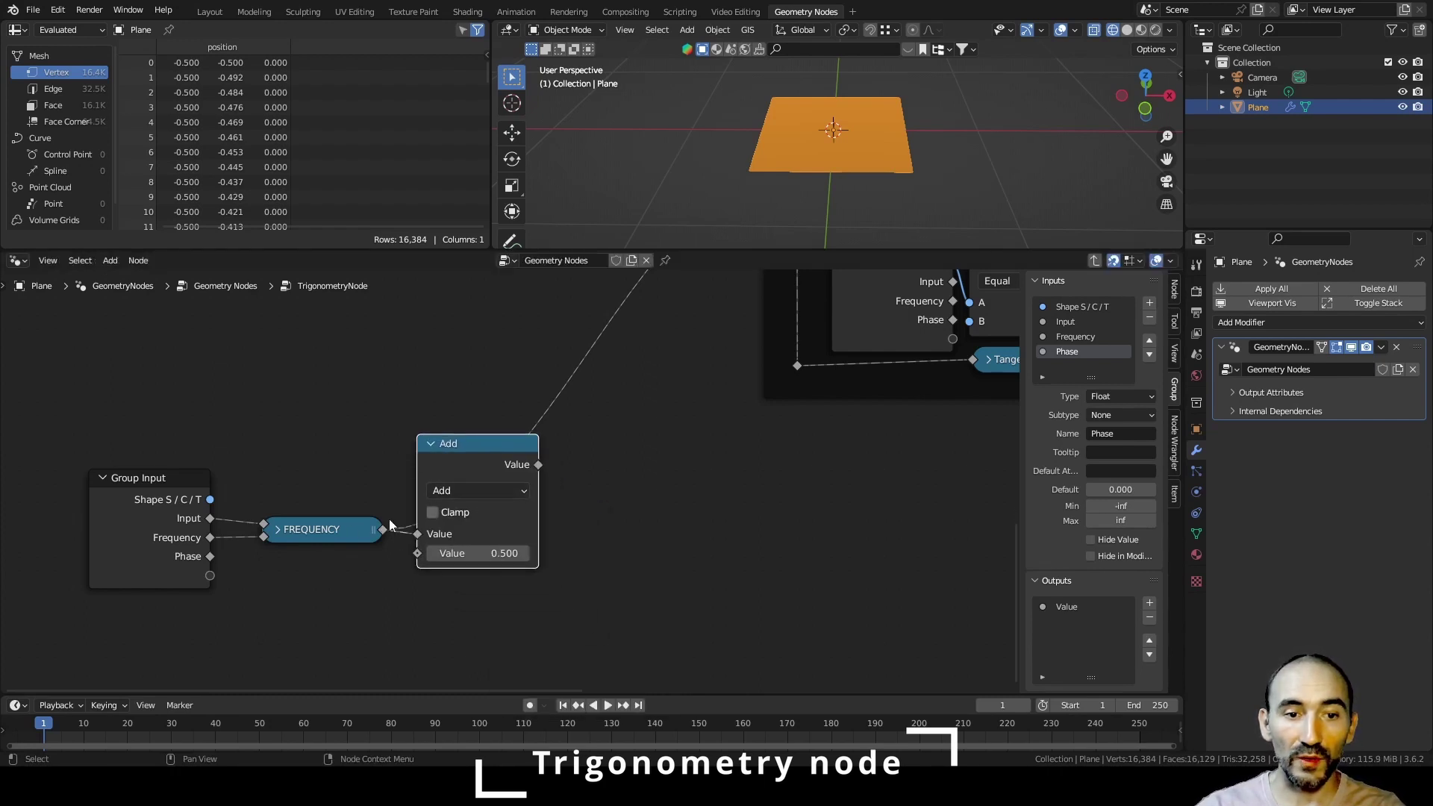
left_click_drag(210, 556, 420, 553)
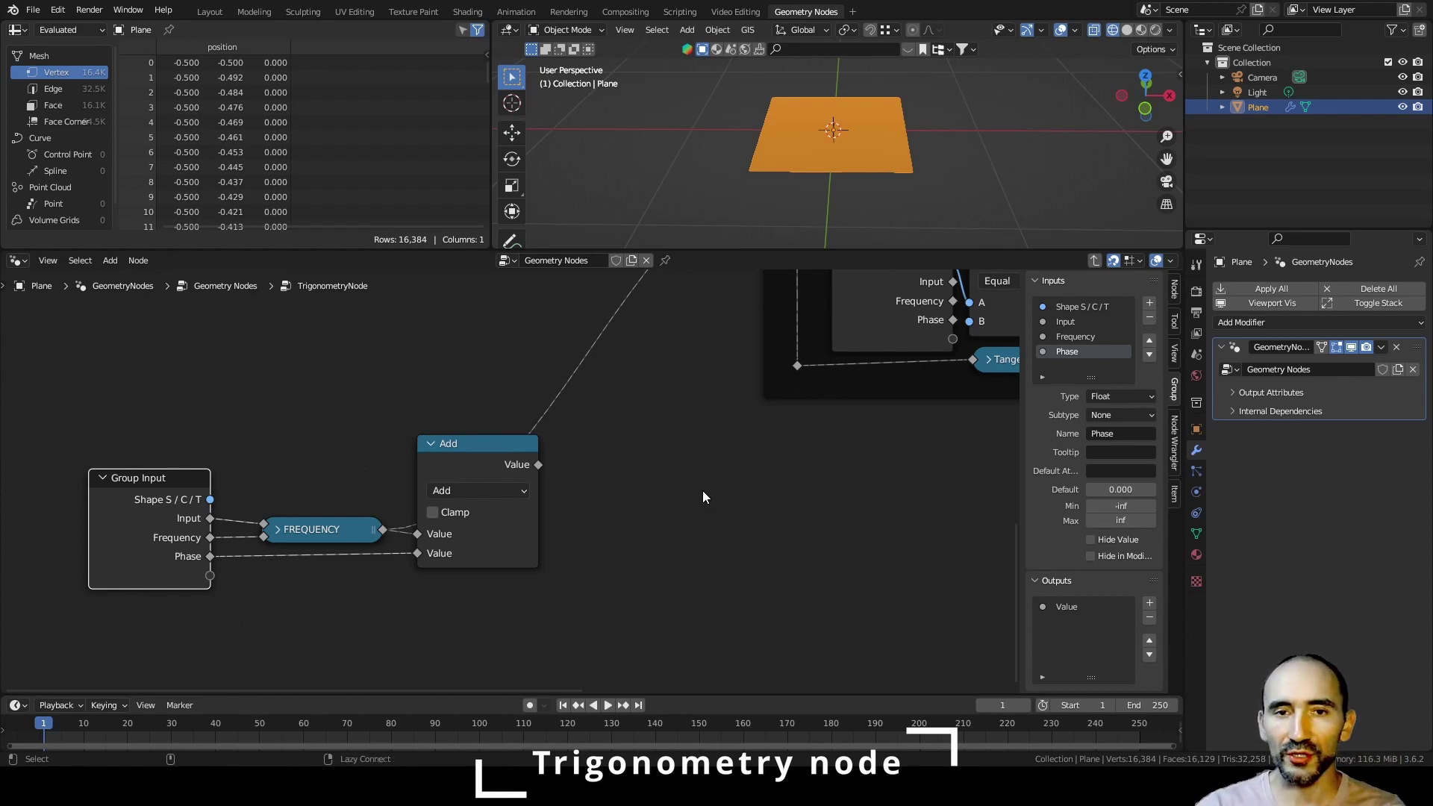
- Collapse the Add node next to FREQUENCY and connect its output to the reroute feeding the trigonometric nodes
left_click(485, 463)
key("h")
key("g")
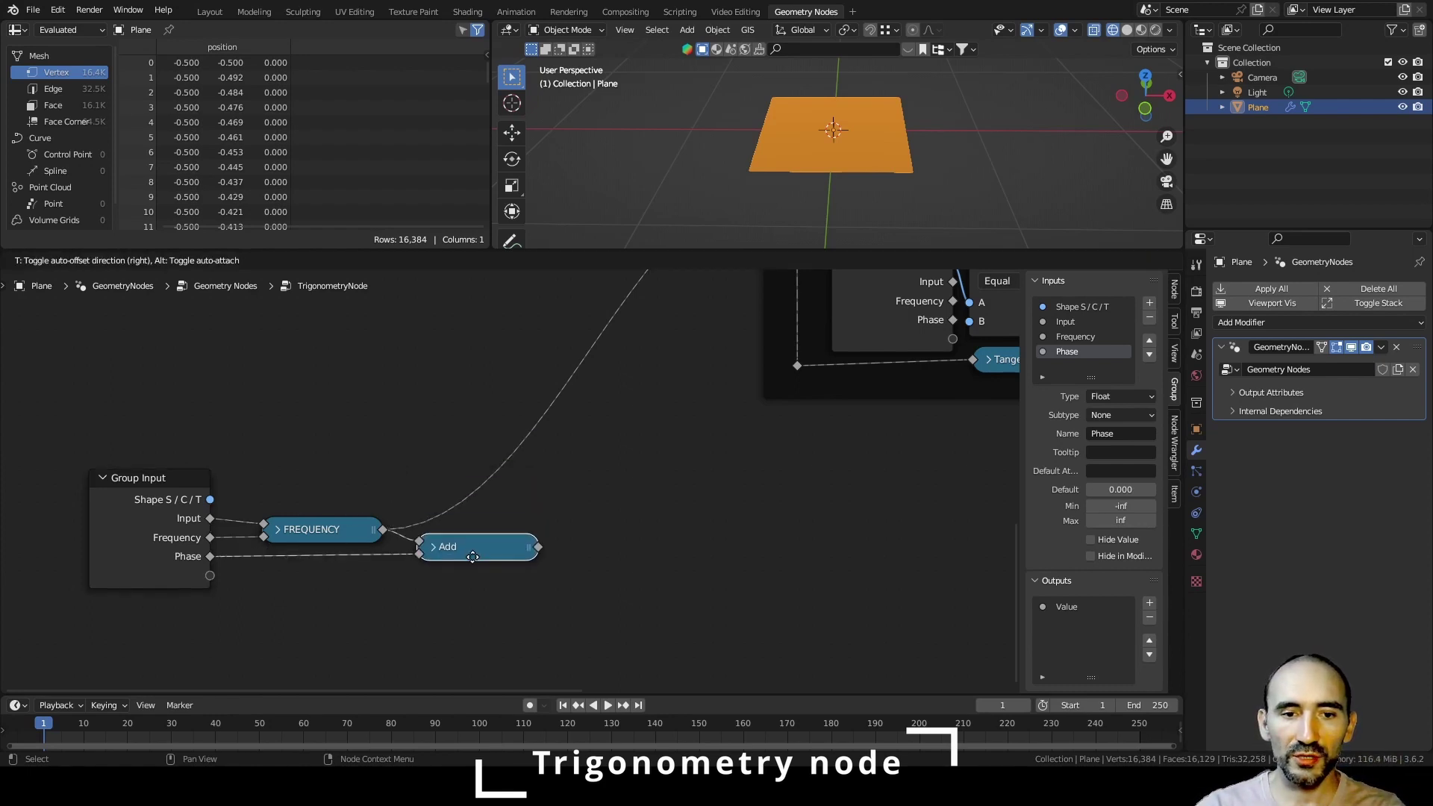
left_click(476, 534)
scroll(456, 586, "down", 2)
left_click_drag(408, 601, 569, 364)
middle_click_drag(442, 573, 340, 577)
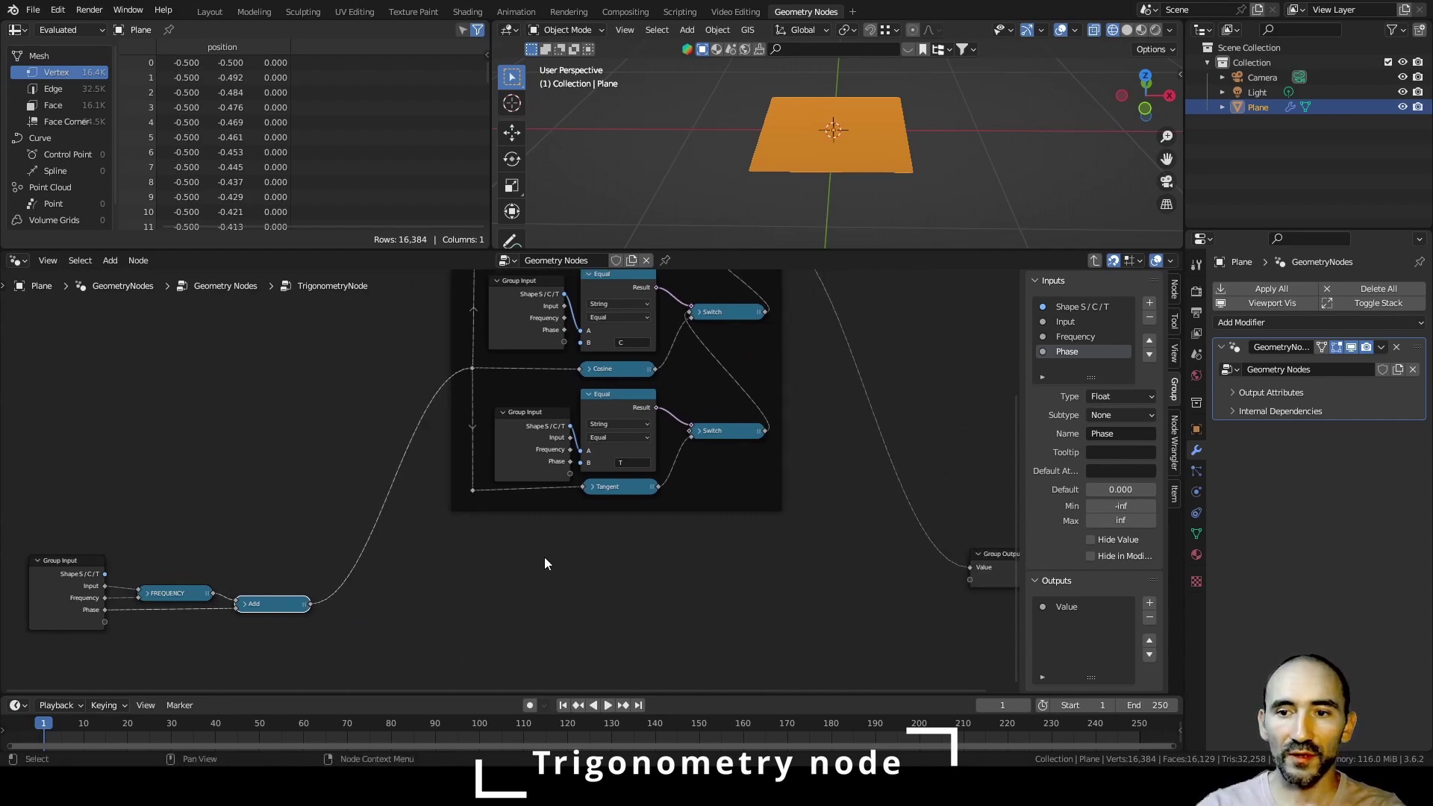
- Return to the parent node tree and set TrigonometryNode's Frequency to 10.400
key("Tab")
scroll(505, 502, "up", 2)
scroll(506, 508, "up", 2)
middle_click_drag(506, 508, 714, 476)
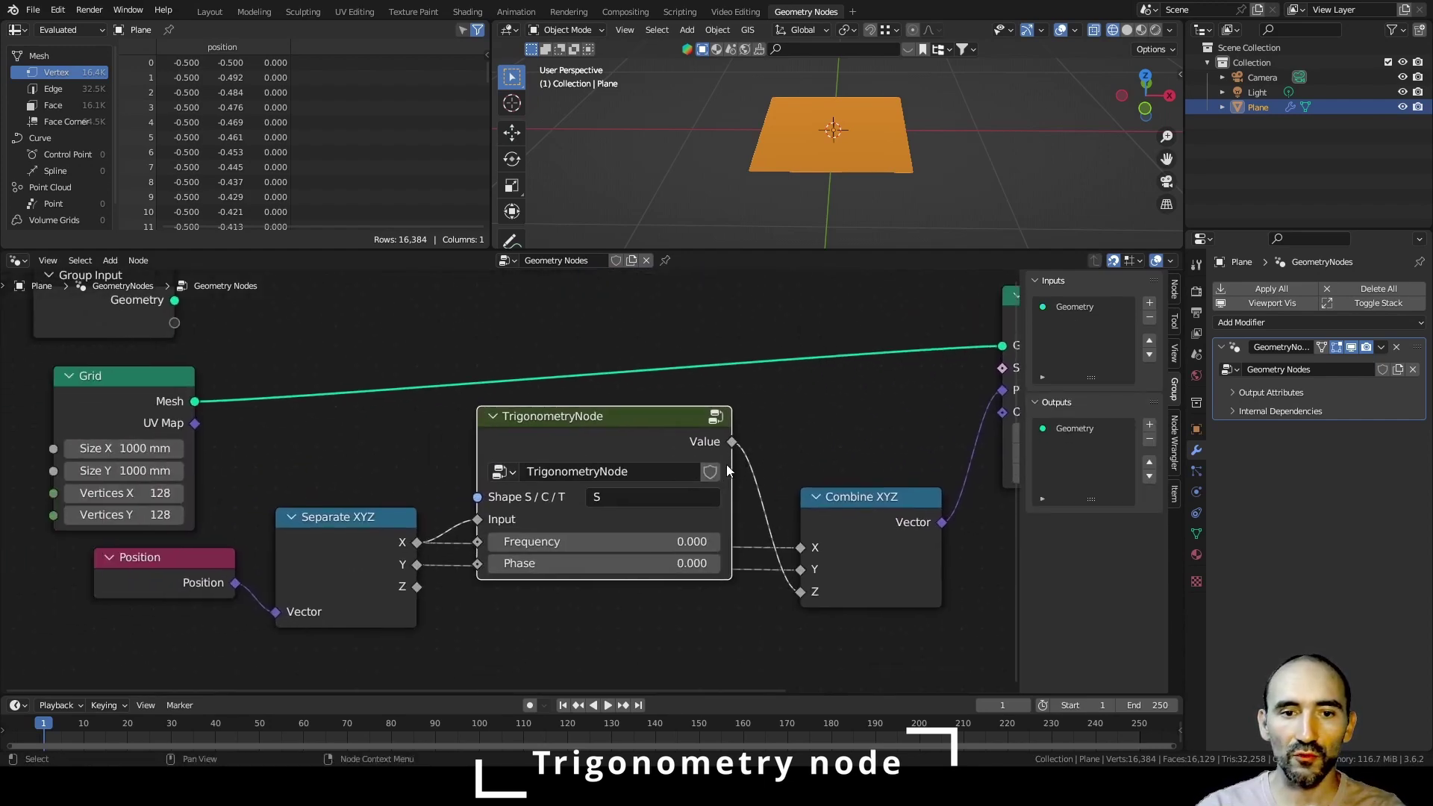
left_click_drag(553, 541, 723, 541)
- Examine the displaced grid's wave in the 3D viewport, ending in a front orthographic view that frames it
mouse_move(857, 160)
middle_mouse_down()
mouse_move(831, 127)
mouse_move(871, 142)
middle_mouse_up()
scroll(870, 142, "down", 2)
key("shift+z")
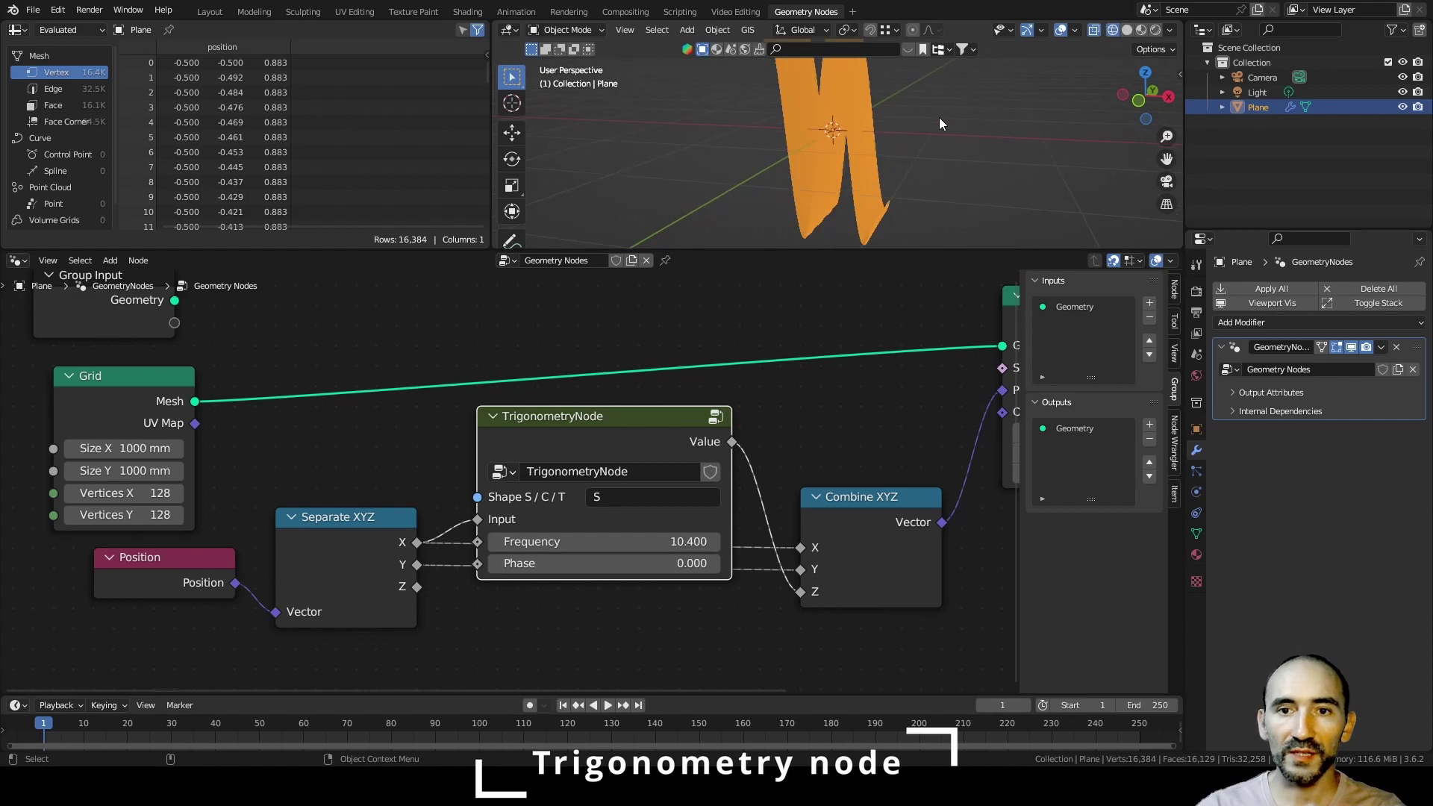
key("KP_1")
scroll(925, 116, "down", 3)
mouse_move(924, 132)
middle_mouse_down("shift")
mouse_move(926, 152)
mouse_move(900, 169)
mouse_move(916, 124)
middle_mouse_up("shift")
scroll(899, 169, "up", 2)
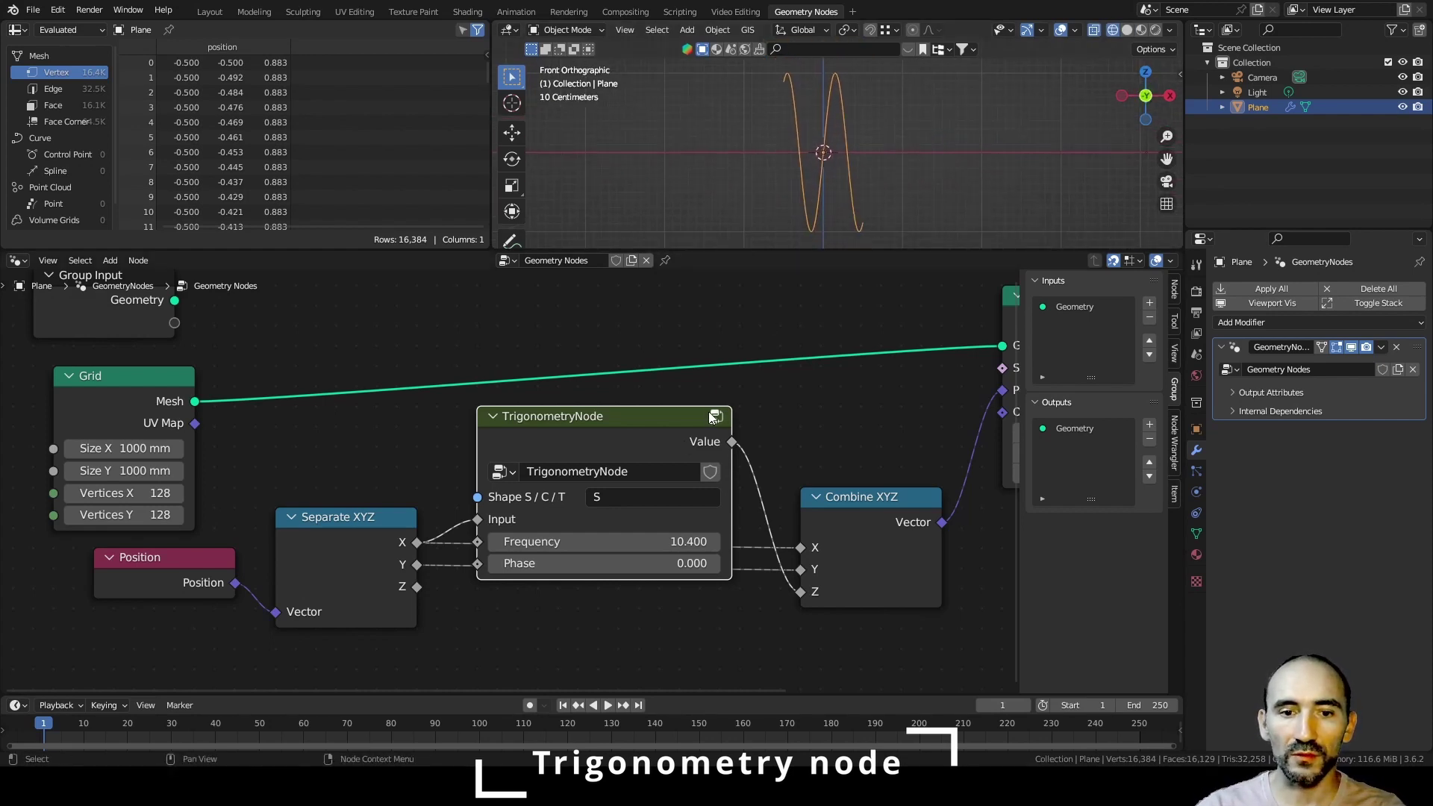
- Try out a different Phase on TrigonometryNode, undo that change, and save the file
left_click_drag(671, 563, 553, 565)
key("ctrl+z")
key("ctrl+s")
- Reopen the TrigonometryNode group and label its collapsed Add node PHASE
key("Tab")
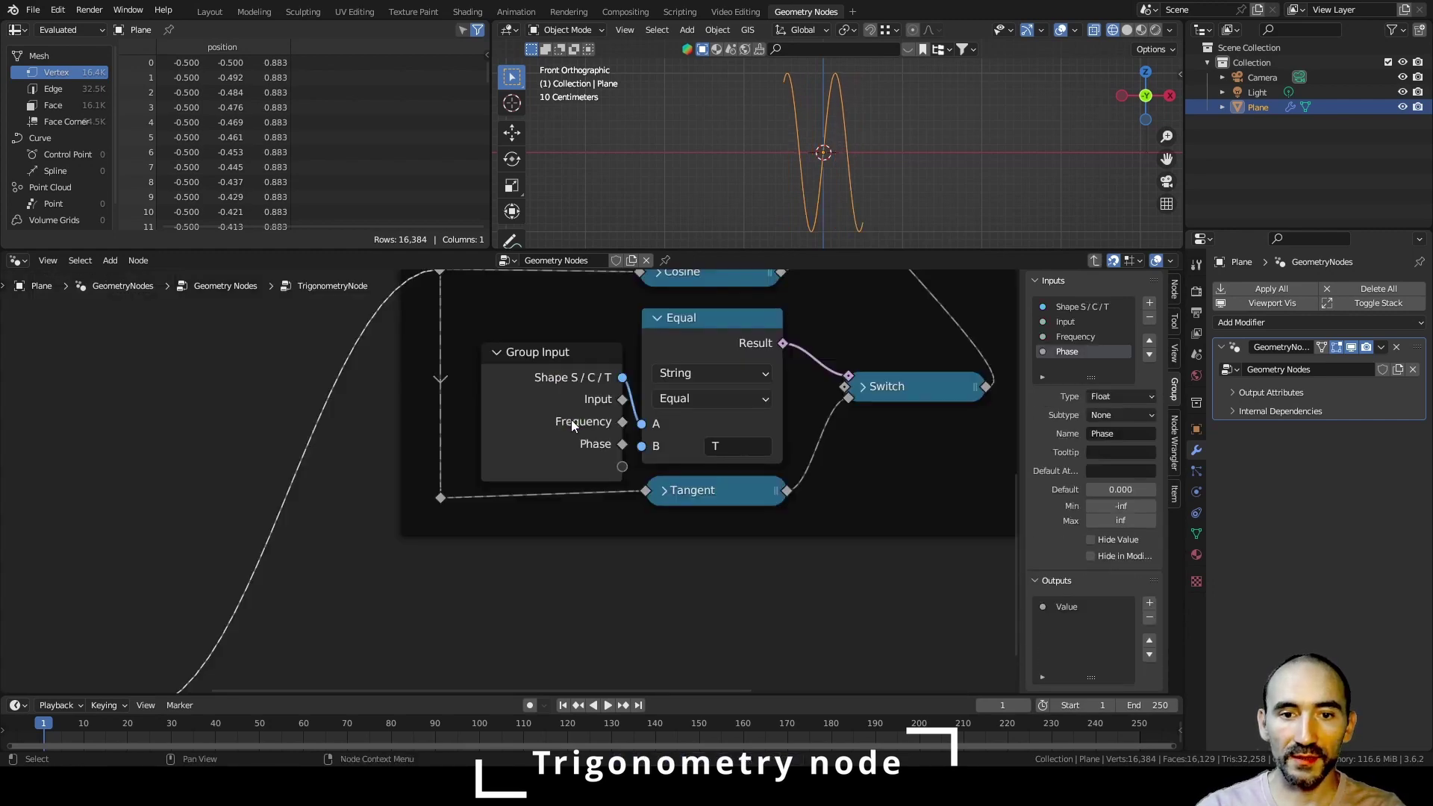
scroll(570, 419, "down", 2)
scroll(294, 570, "up", 1)
middle_click_drag(306, 565, 486, 489)
scroll(485, 489, "up", 2)
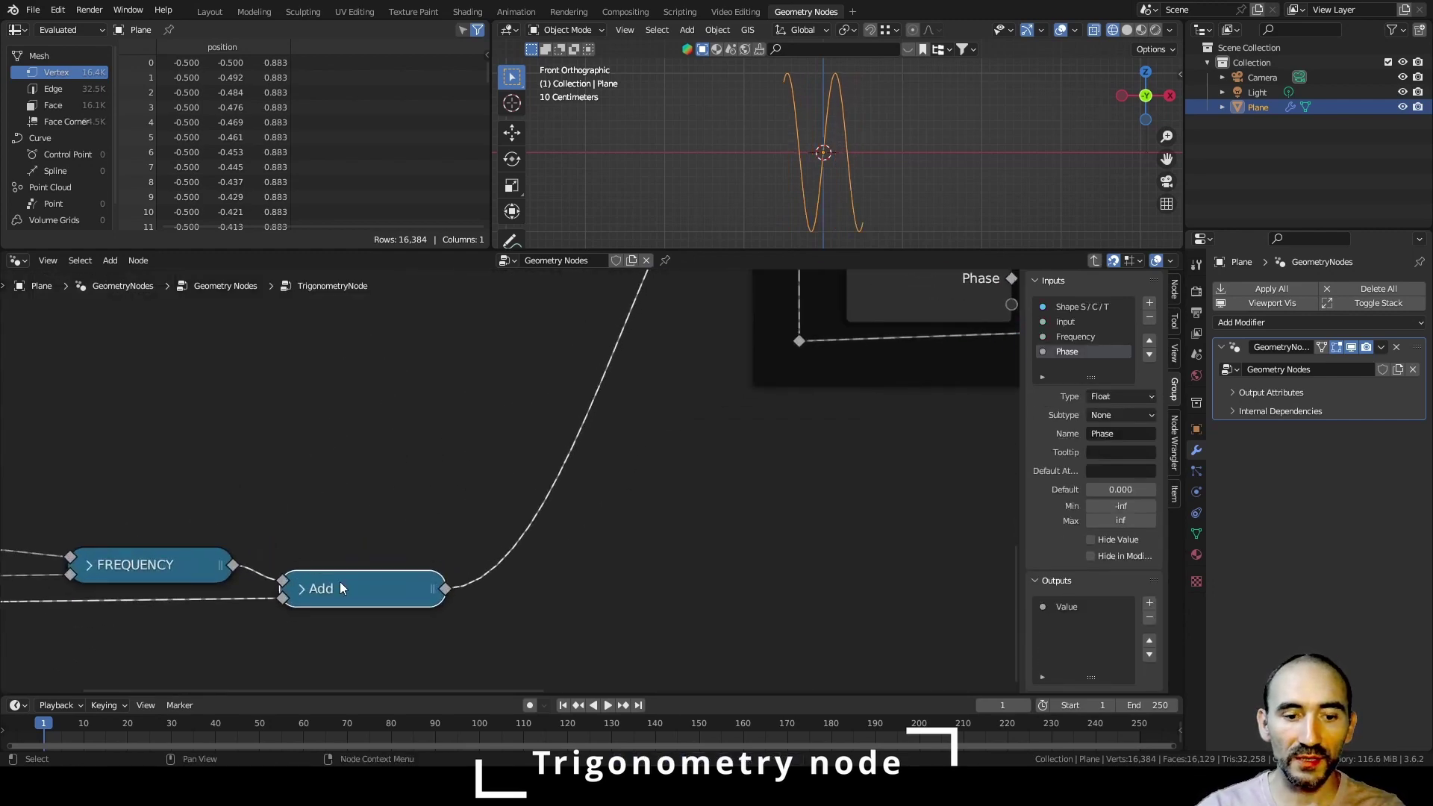
key("F2")
type("PHASE")
key("Return")
- Move the Choose the shape frame closer to the PHASE node and shift Group Output farther from the frame
scroll(485, 514, "down", 6)
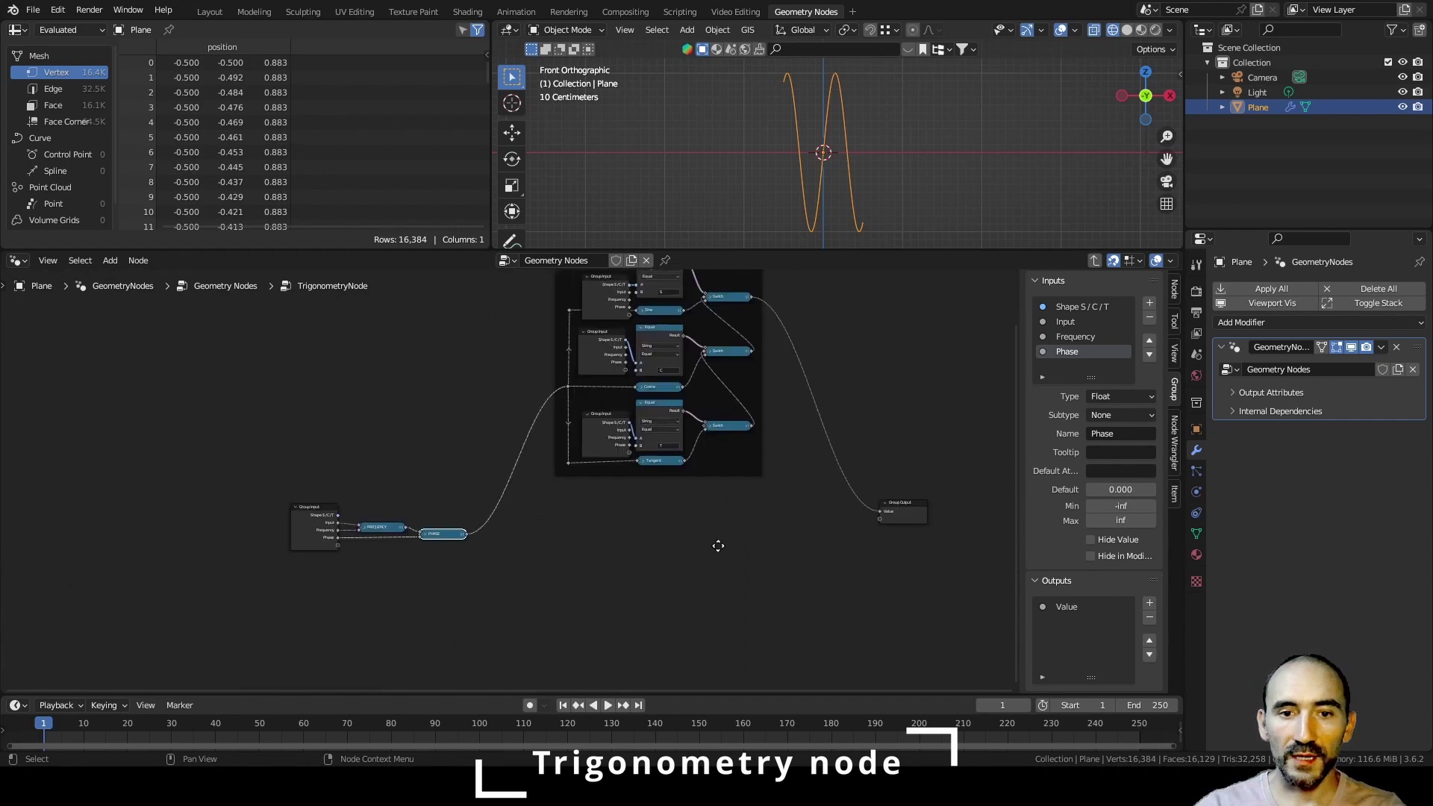
middle_click_drag(719, 547, 594, 627)
left_click_drag(547, 324, 486, 380)
scroll(491, 441, "up", 2)
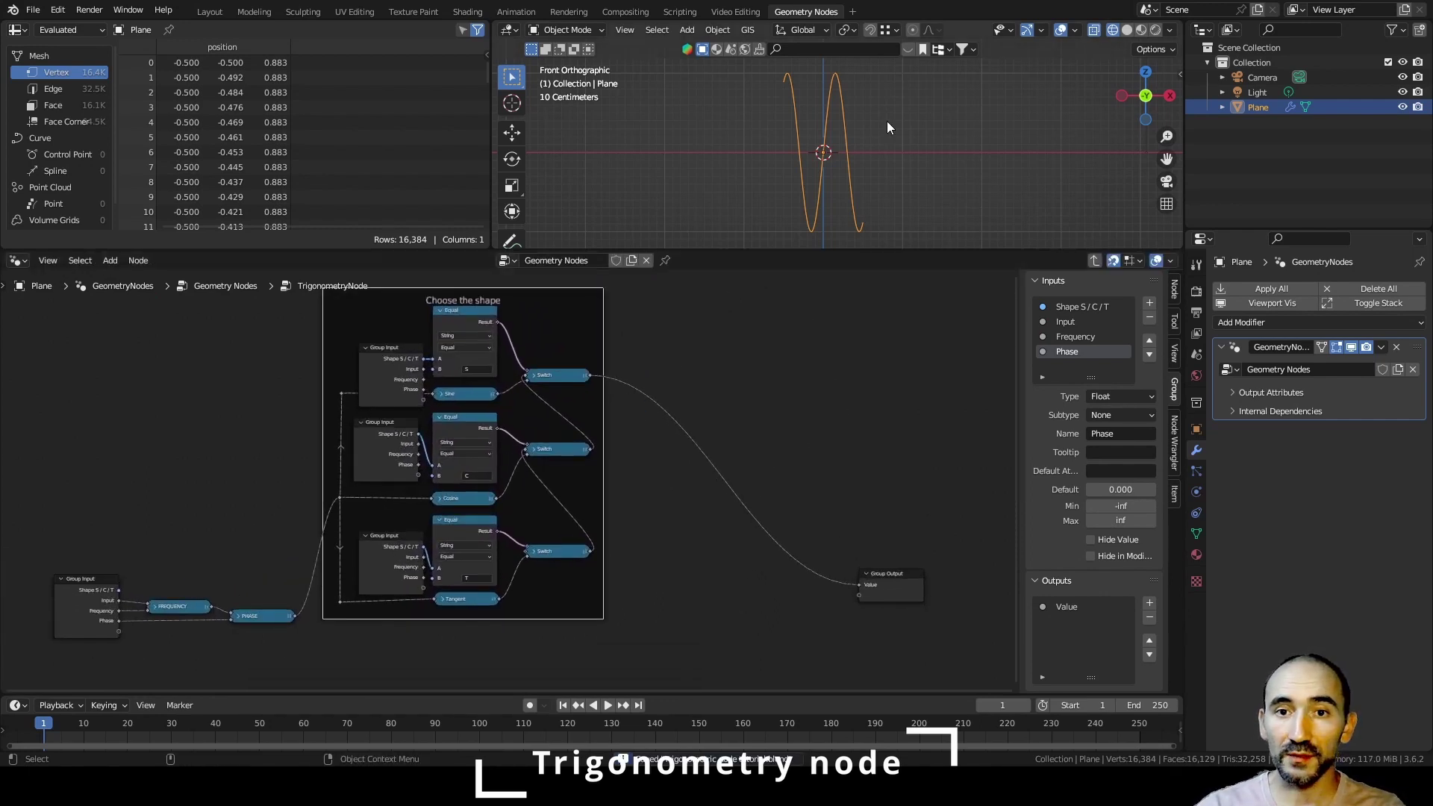
left_click_drag(888, 573, 963, 608)
left_click(646, 542)
- Add a Clamp node fed by the output of the Sine row's Switch and place it just outside the shape frame
left_click_drag(529, 311, 599, 474)
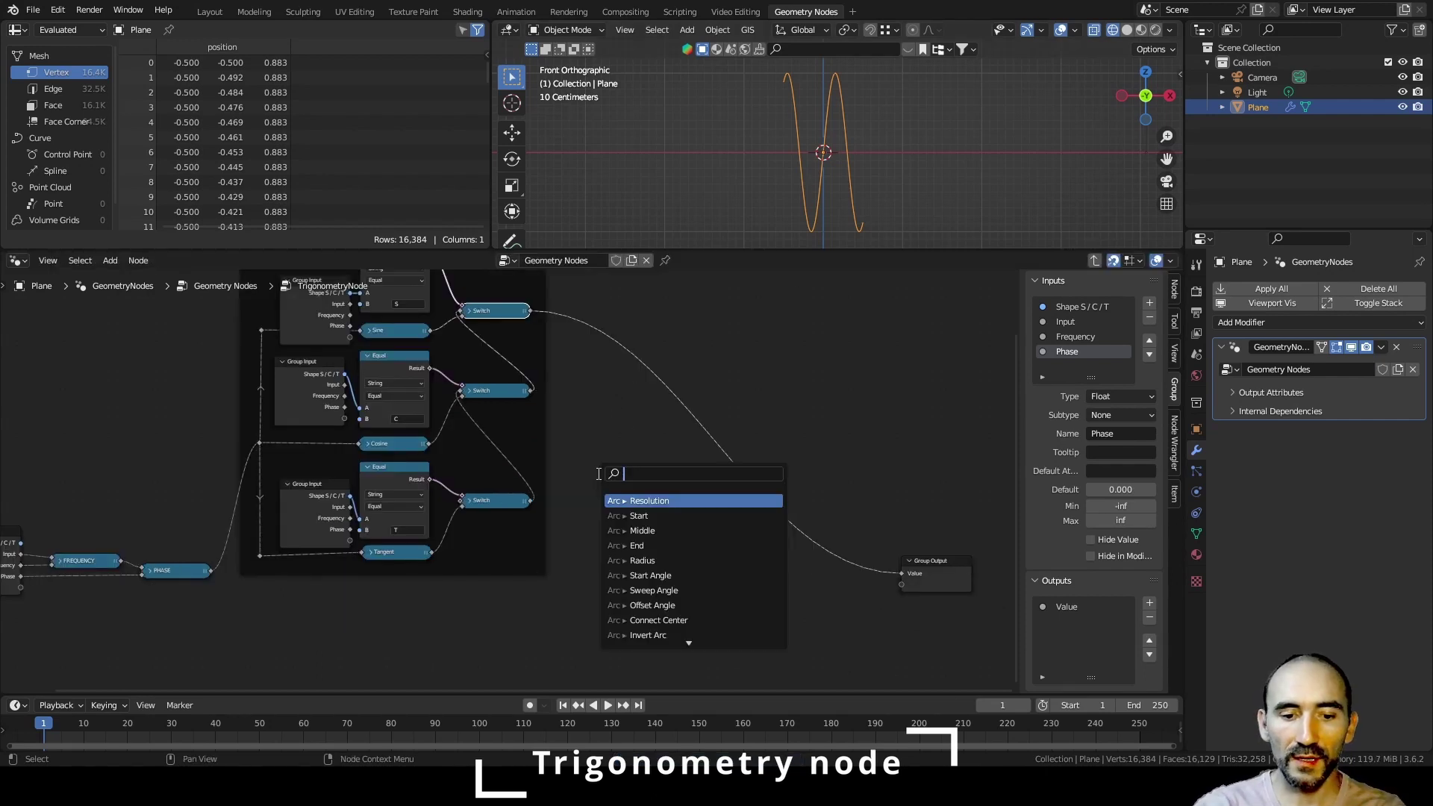
type("clamp")
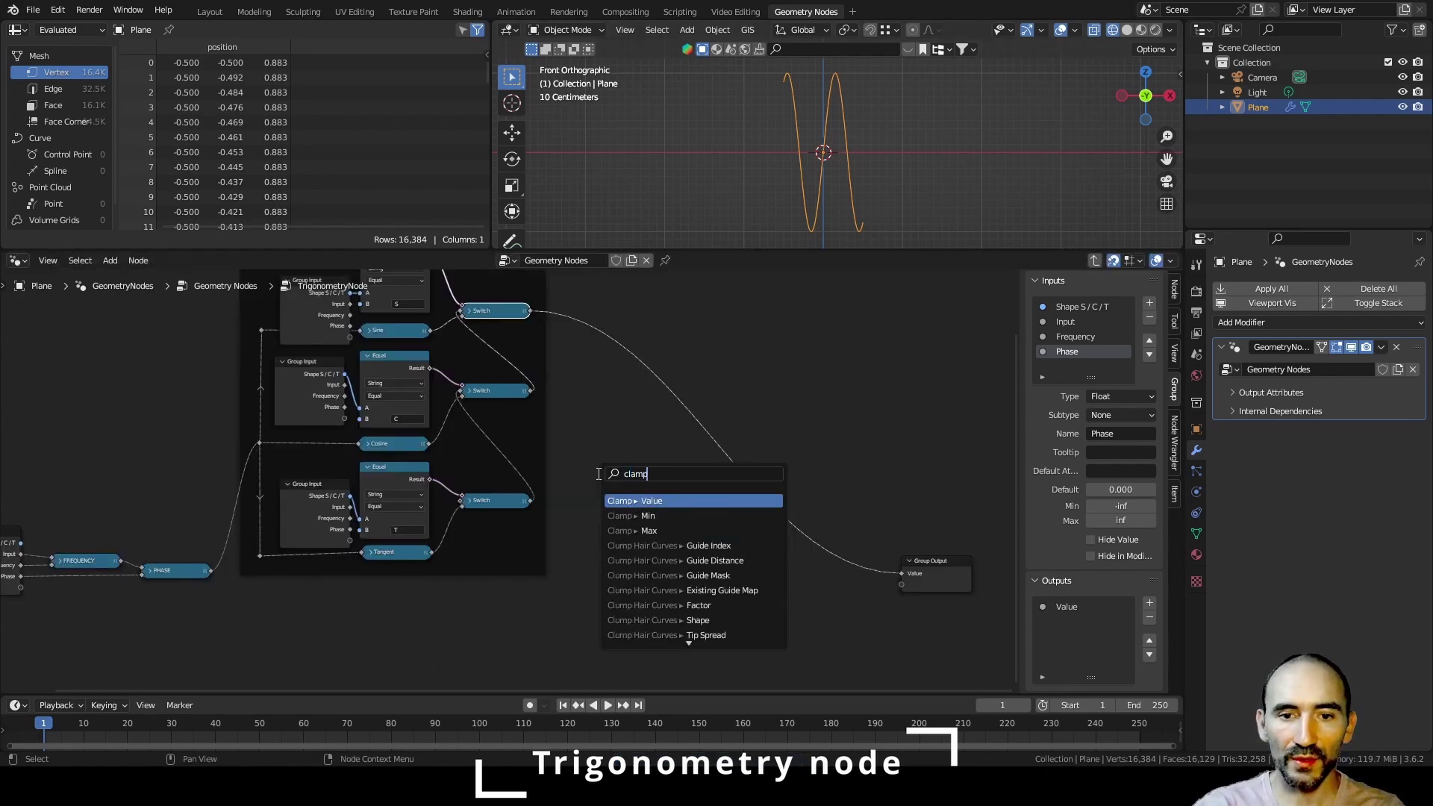
key("Return")
left_click(549, 532)
middle_click_drag(468, 560, 681, 490)
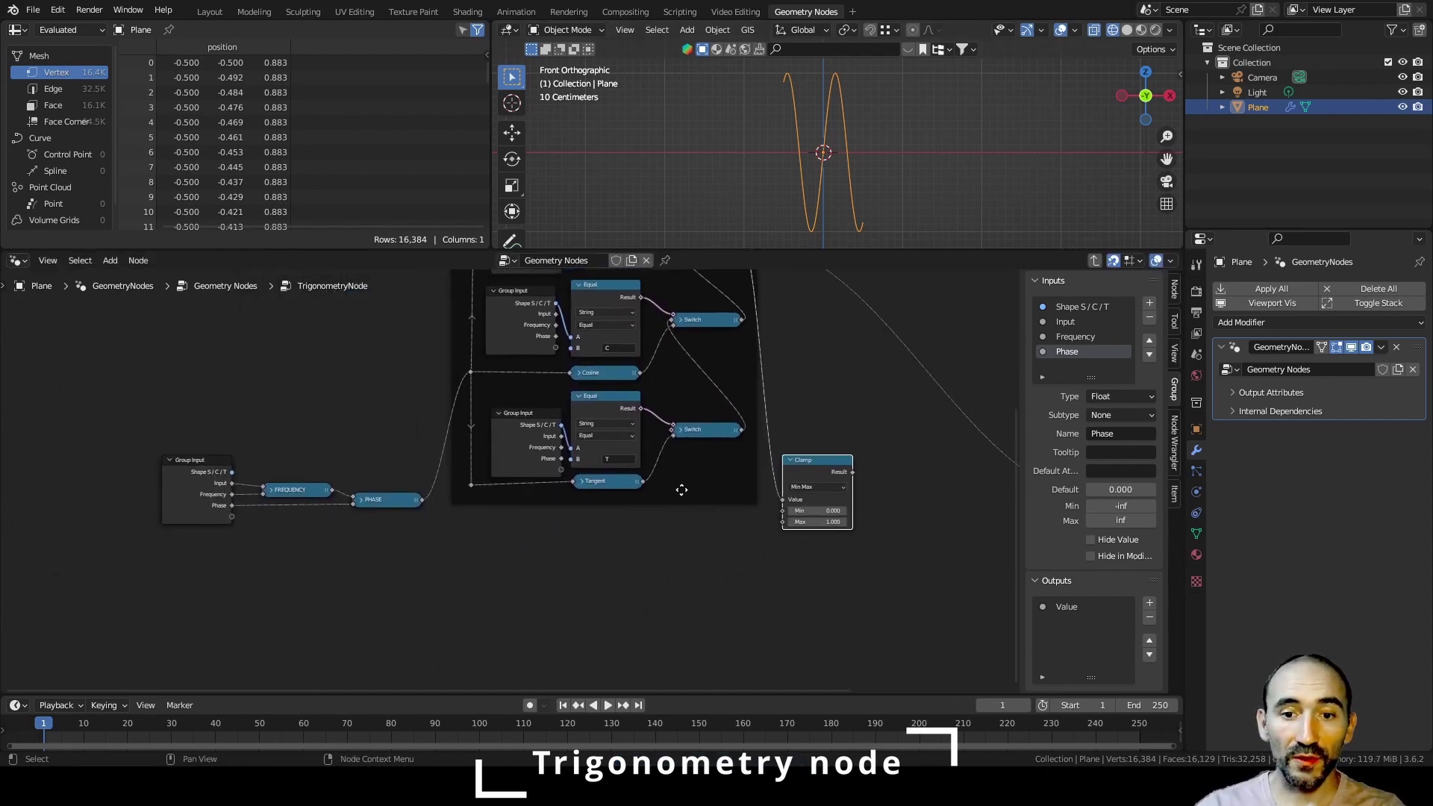
scroll(677, 489, "up", 3)
left_click(618, 523)
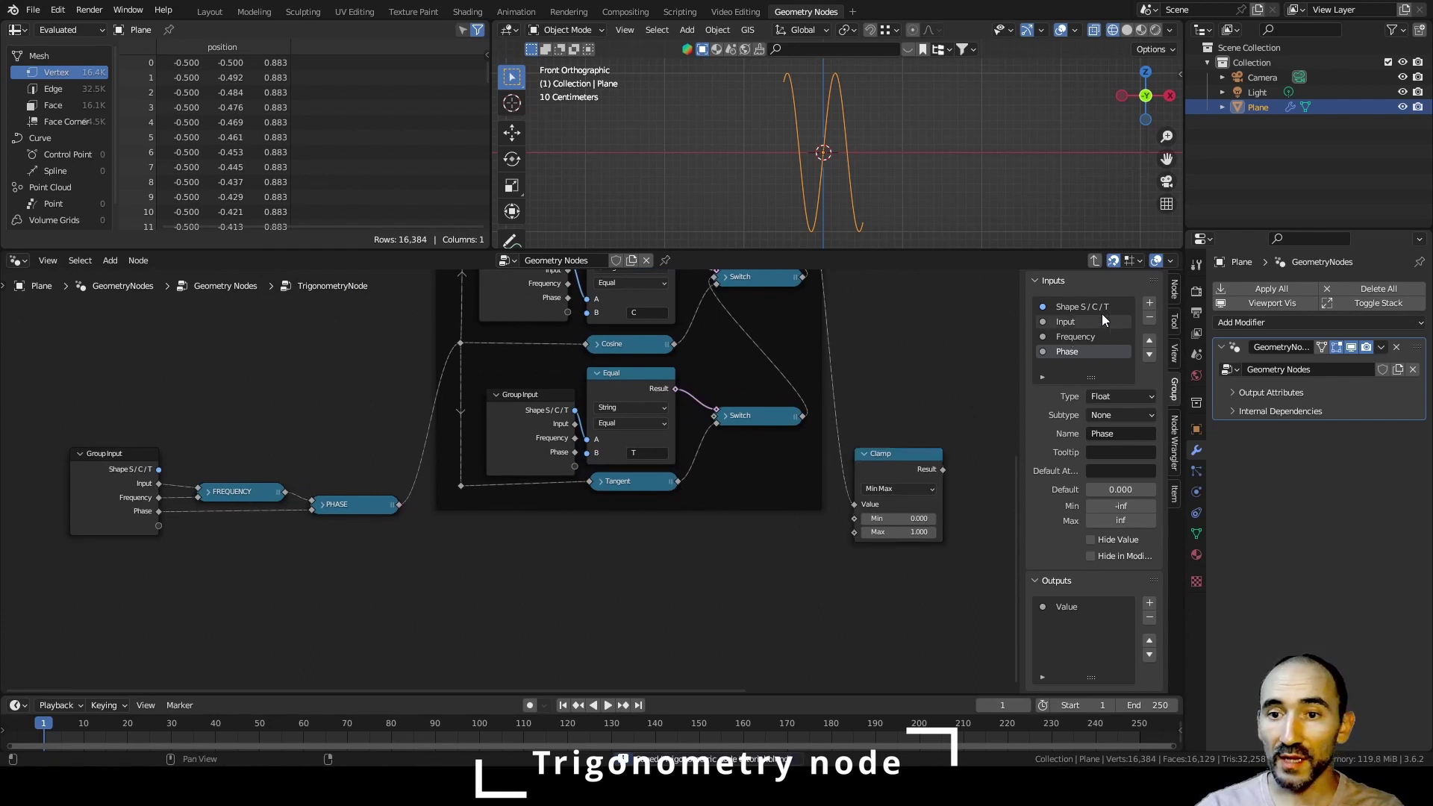
- Add a Boolean group input named Range
left_click(1150, 304)
left_click(1132, 396)
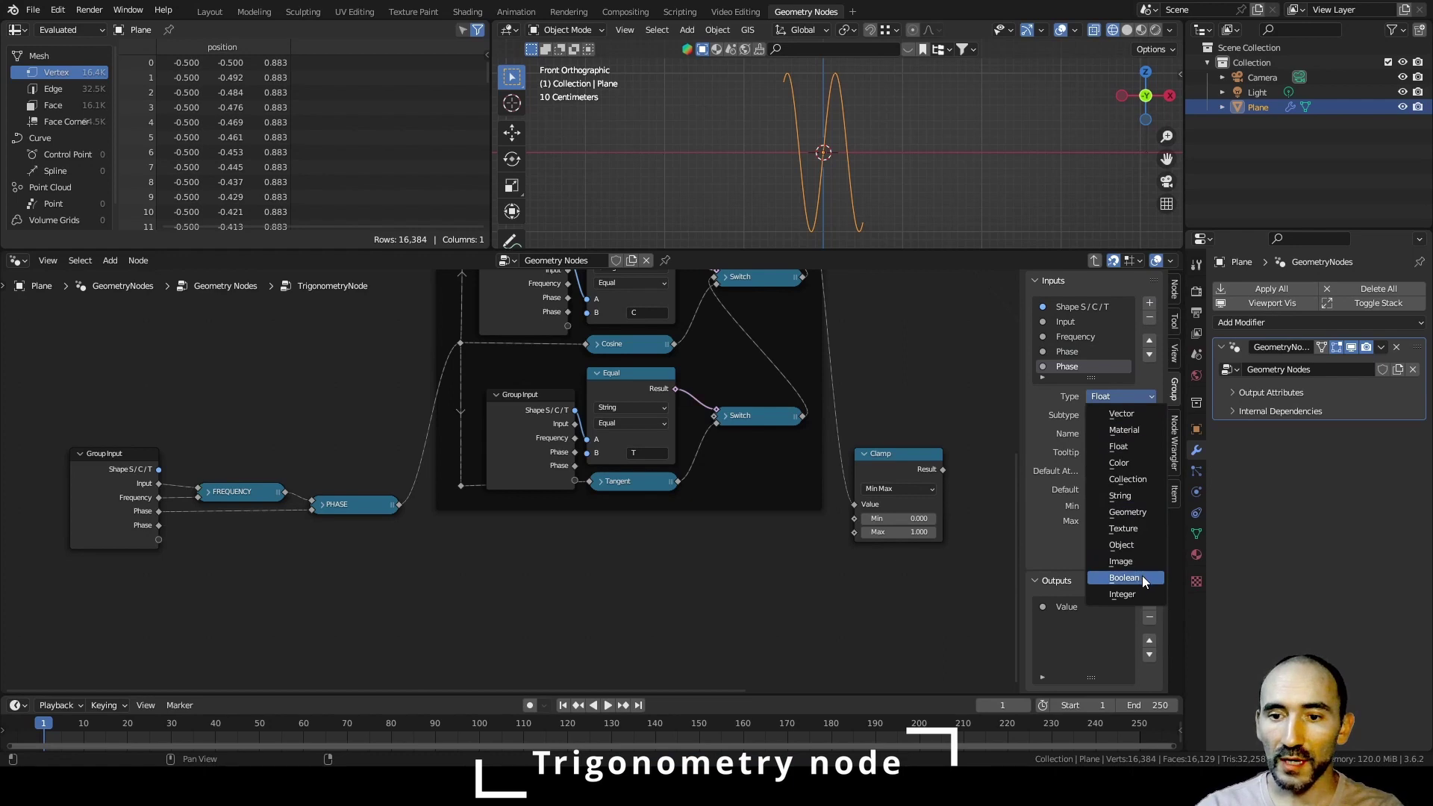
left_click(1125, 577)
type("Range")
key("Return")
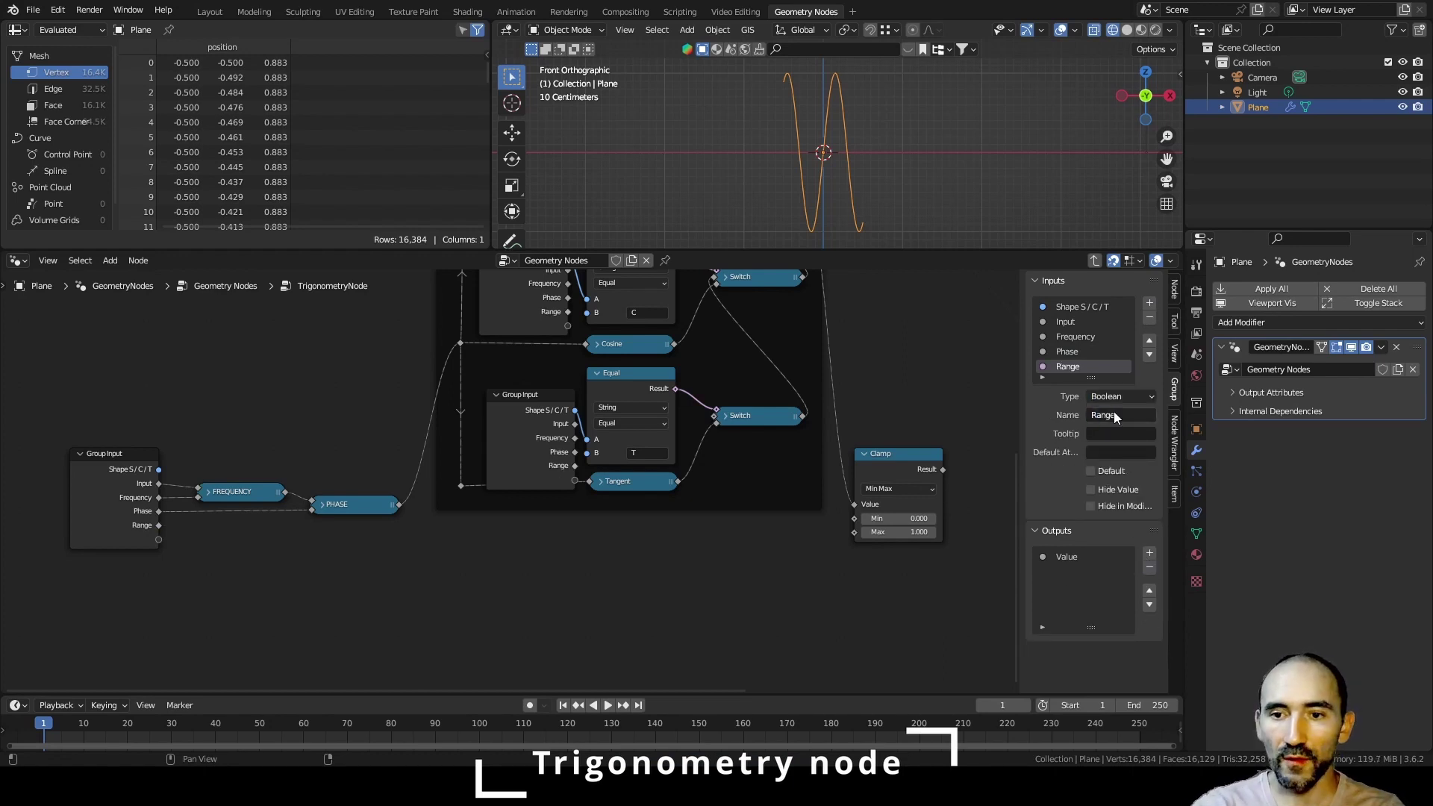
- Add a Float group input named Min range
left_click(1149, 303)
left_click(1125, 398)
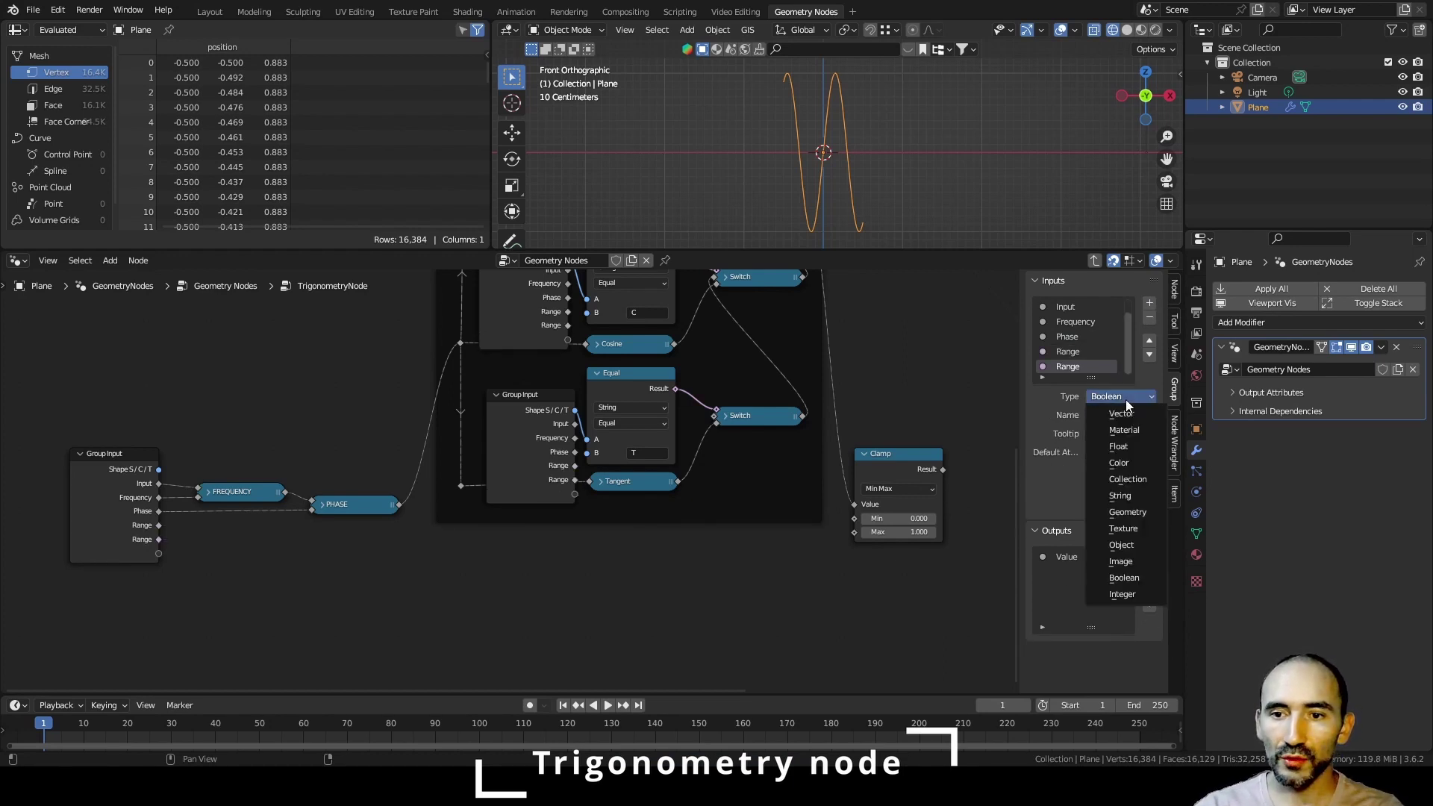
left_click(1134, 446)
type("Min range")
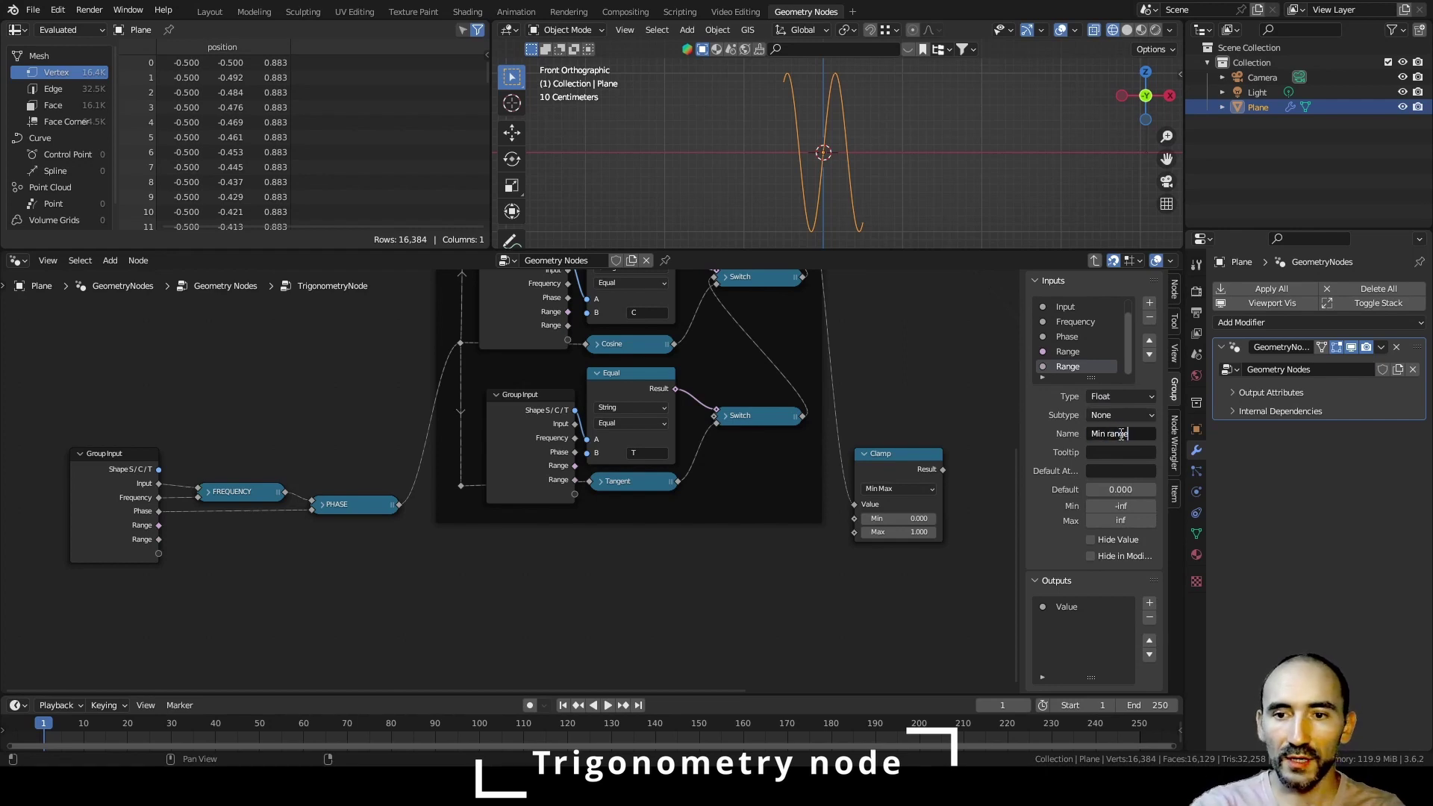
key("Return")
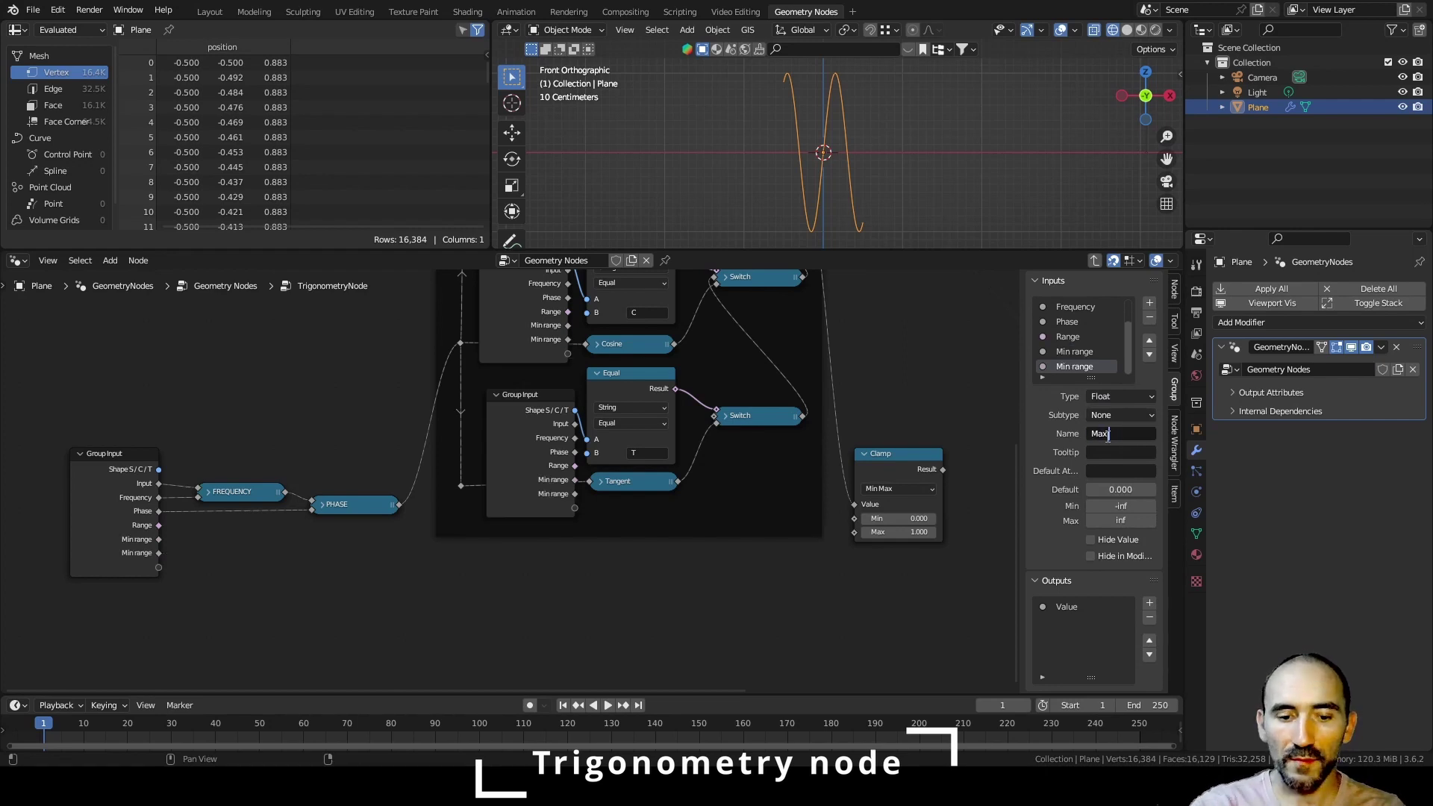
- Name the newest Float group input Max range
type("range")
key("Return")
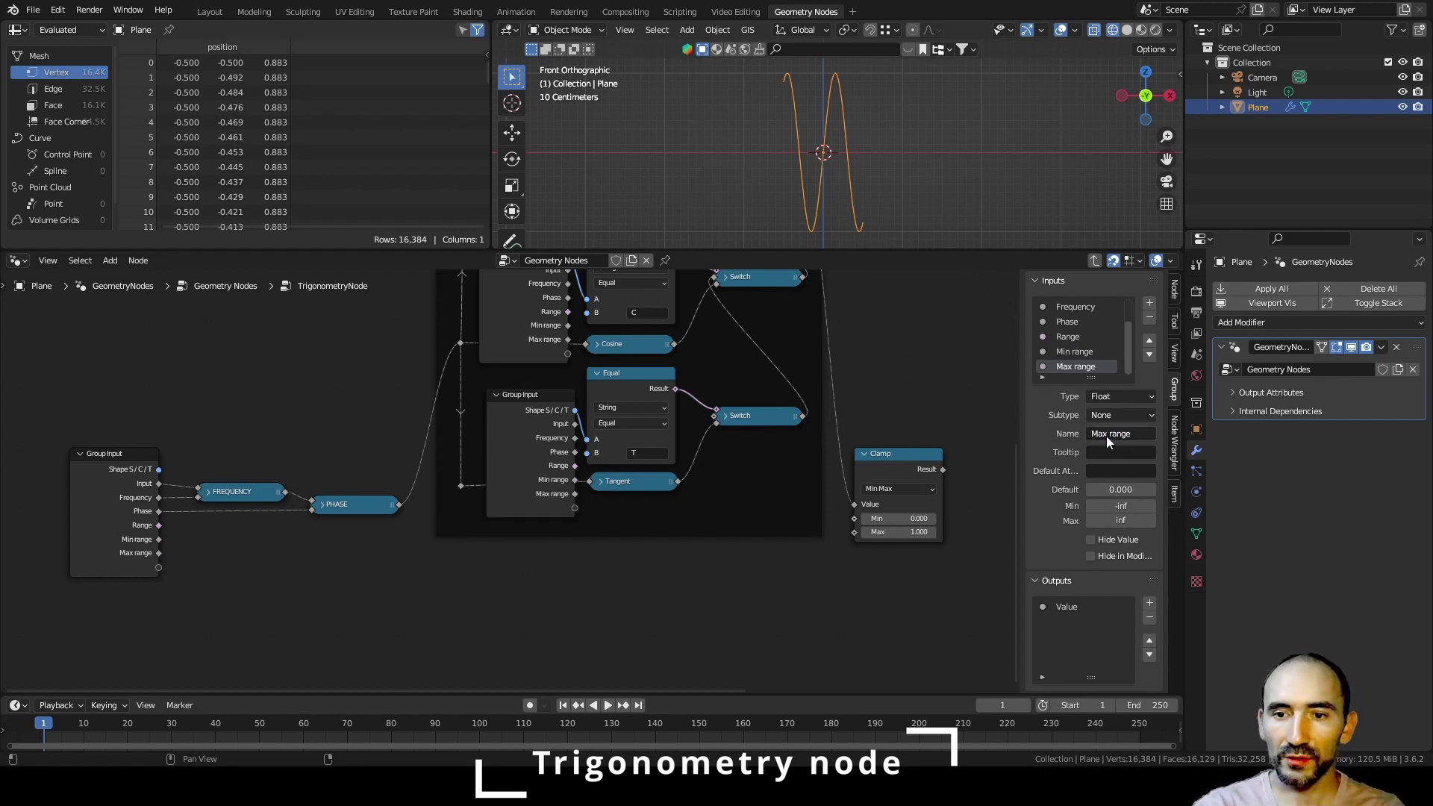
- Add a Float Switch node beside the Clamp node and connect the group's Range input to its Switch socket
left_click_drag(159, 524, 902, 582)
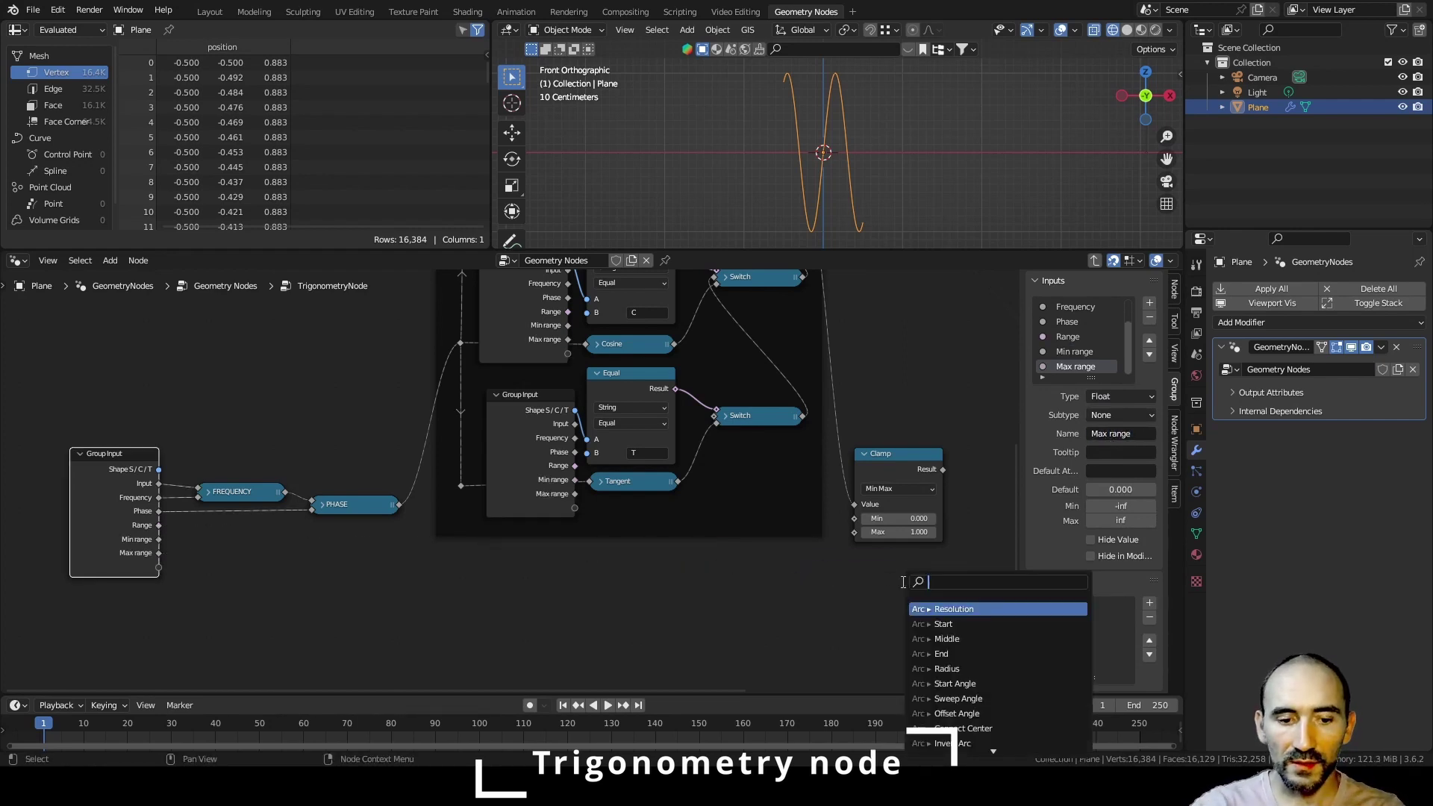
type("switch")
key("Return")
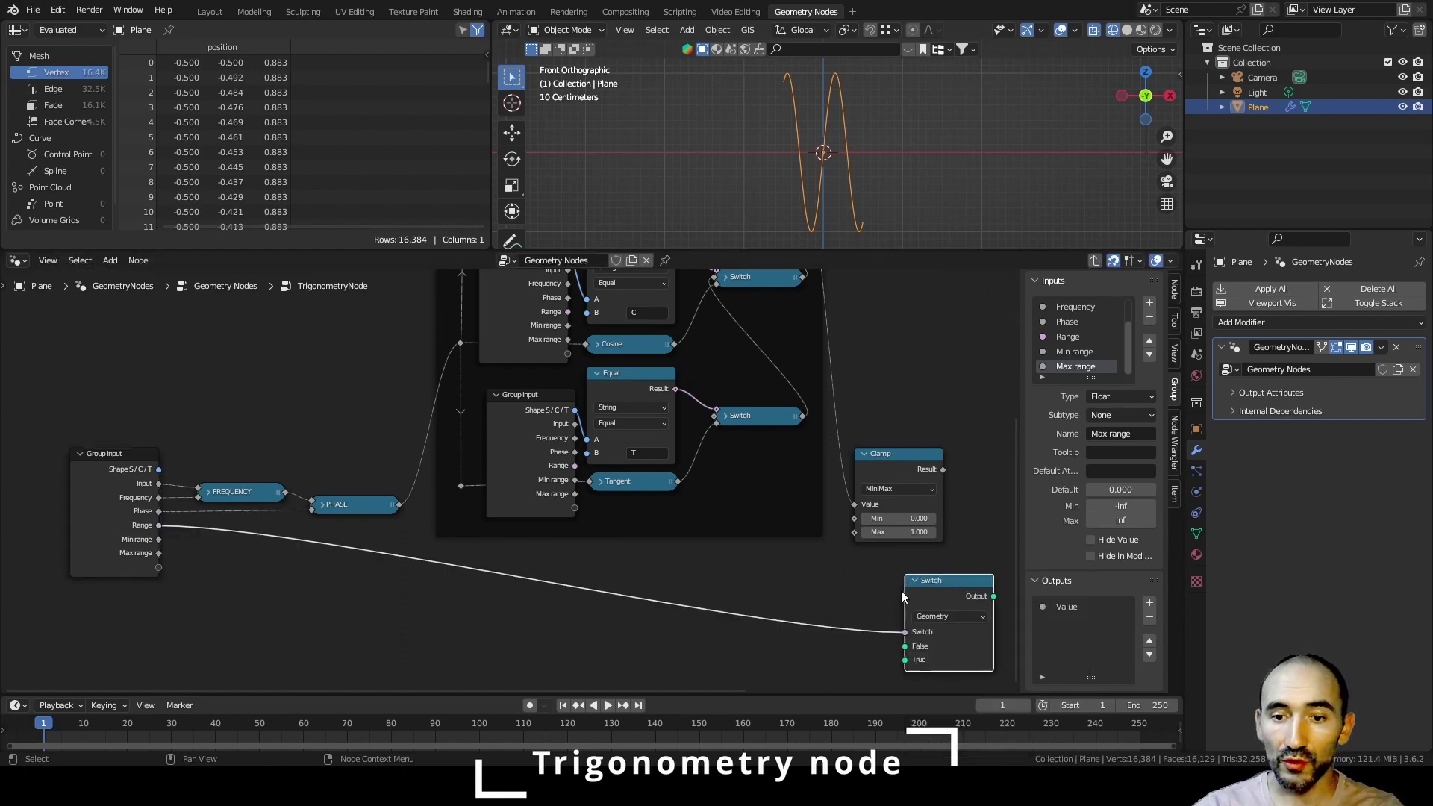
left_click(949, 616)
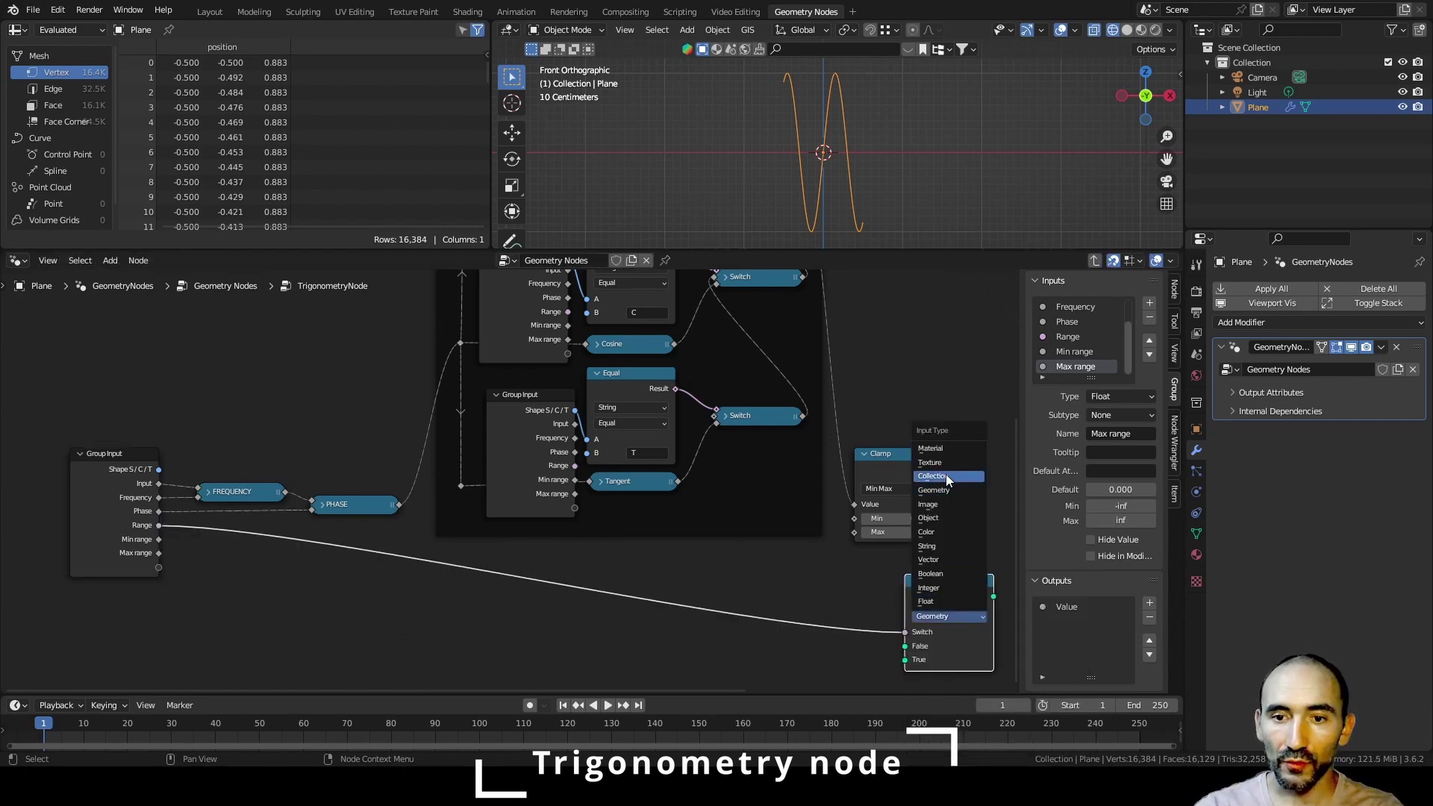
left_click(956, 600)
left_click_drag(985, 498, 959, 498)
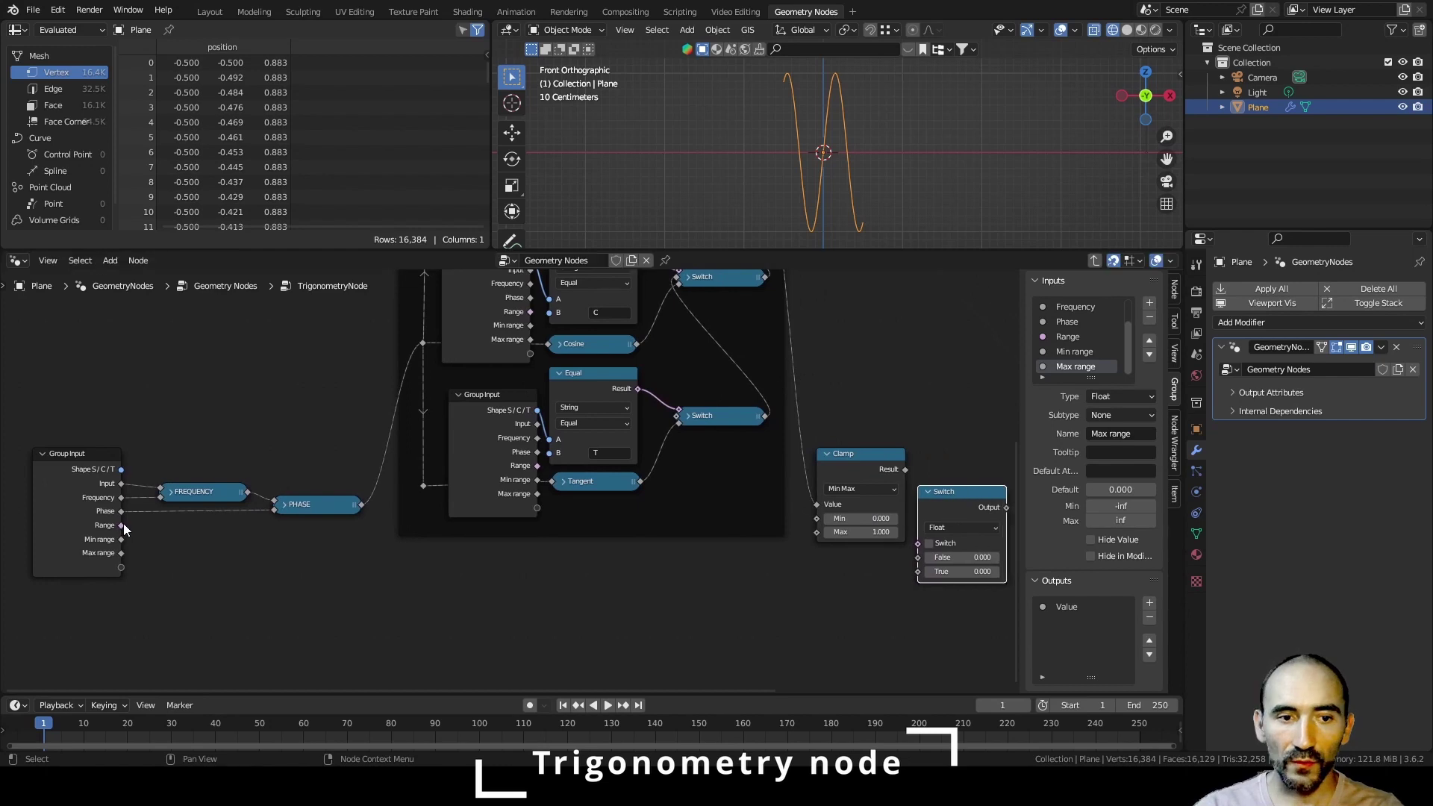
left_click_drag(121, 525, 932, 545)
- Feed the Clamp result into the Switch's True input and the unclamped signal into False through a reroute placed below the Clamp node
middle_click_drag(713, 573, 463, 573)
scroll(463, 567, "up", 3)
left_click_drag(702, 464, 716, 596)
right_click_drag(600, 387, 565, 437, "shift")
left_click_drag(569, 429, 718, 573)
left_click_drag(570, 428, 569, 578)
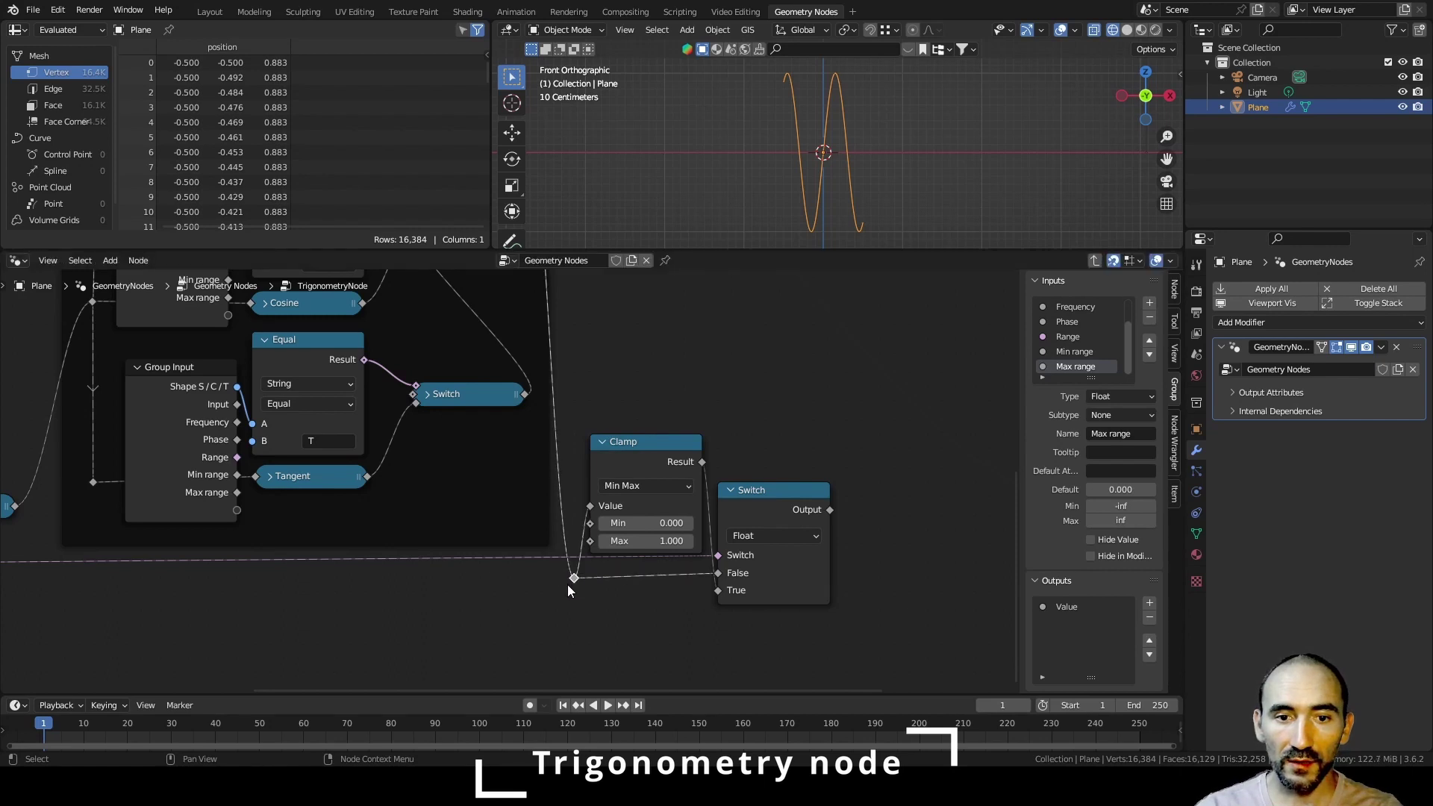
- Label the Clamp node RANGE
left_click(636, 452)
key("F2")
type("Ran")
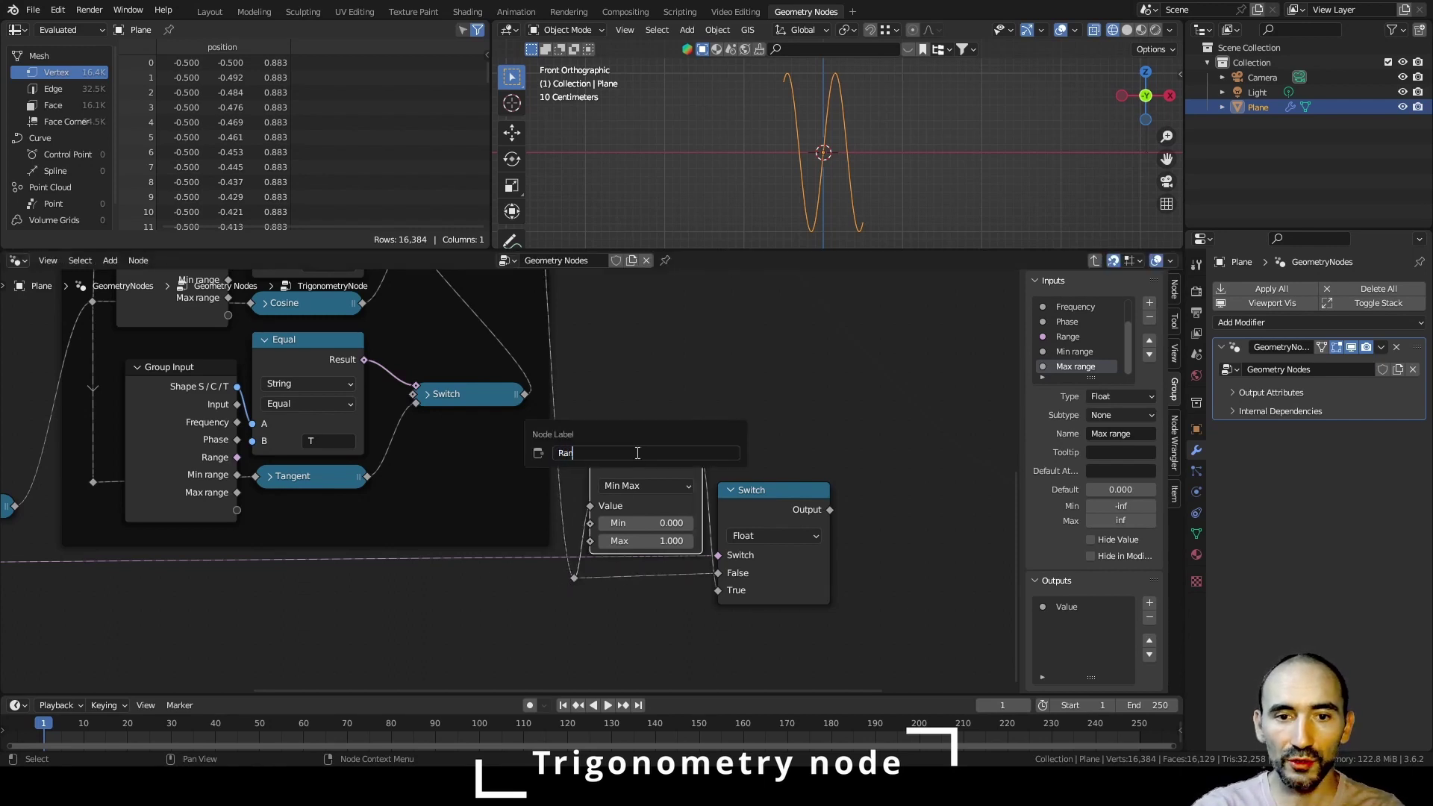
key("BackSpace")
key("BackSpace")
type("ANGE")
key("Return")
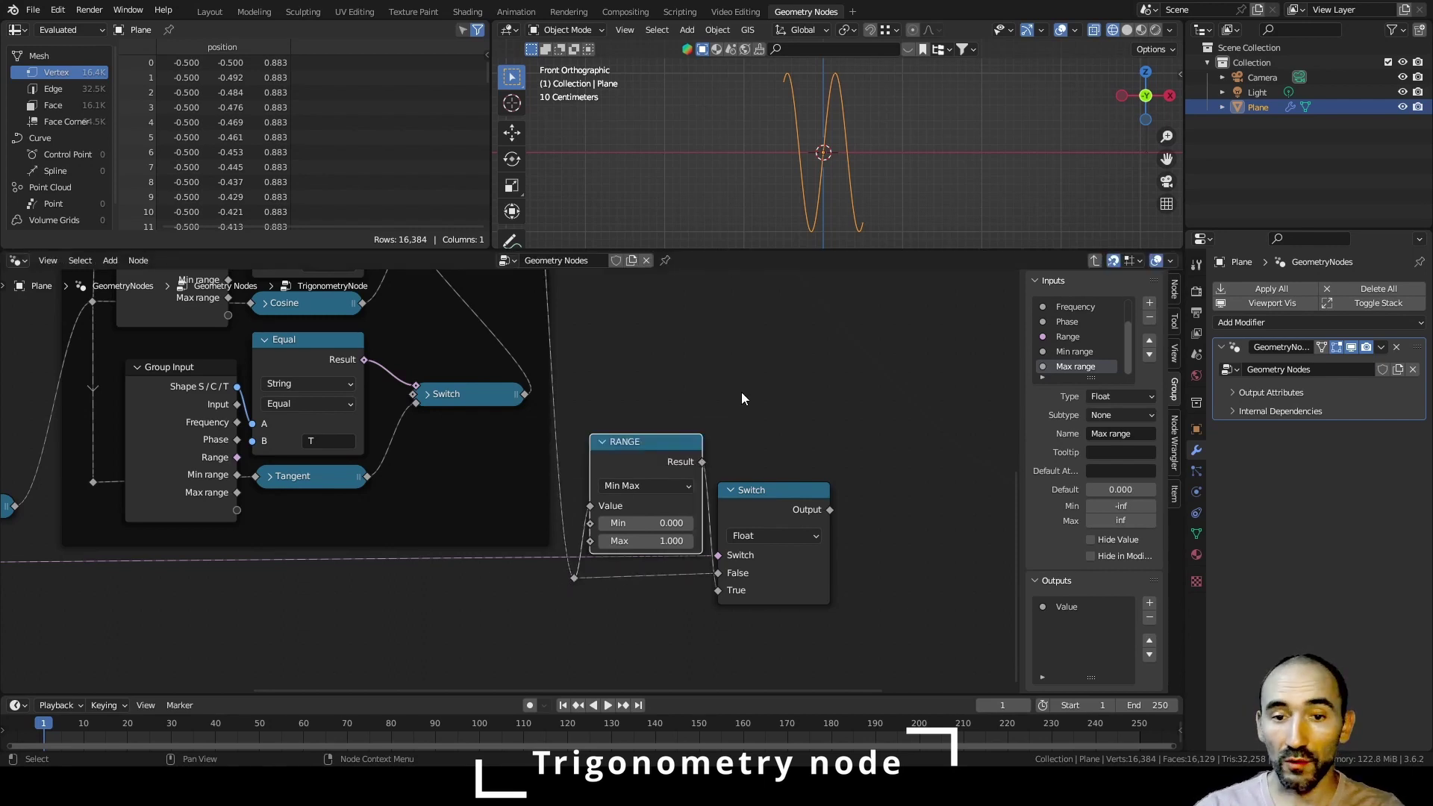
- Shift the RANGE and Switch nodes lower and connect the Min range and Max range group inputs to RANGE's Min and Max
left_click(741, 391)
scroll(807, 414, "down", 5)
left_click_drag(883, 559, 755, 407)
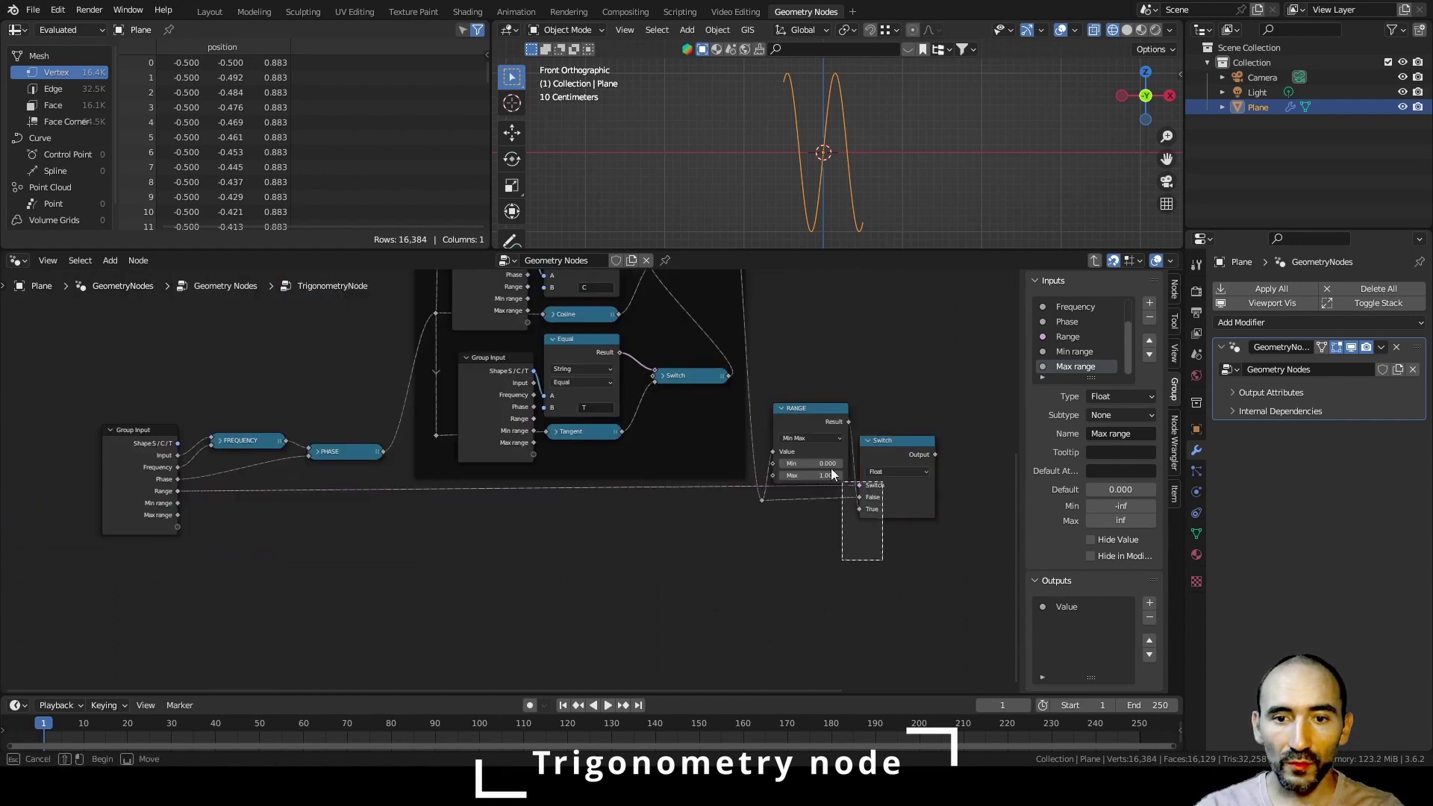
key("g")
left_click(791, 427)
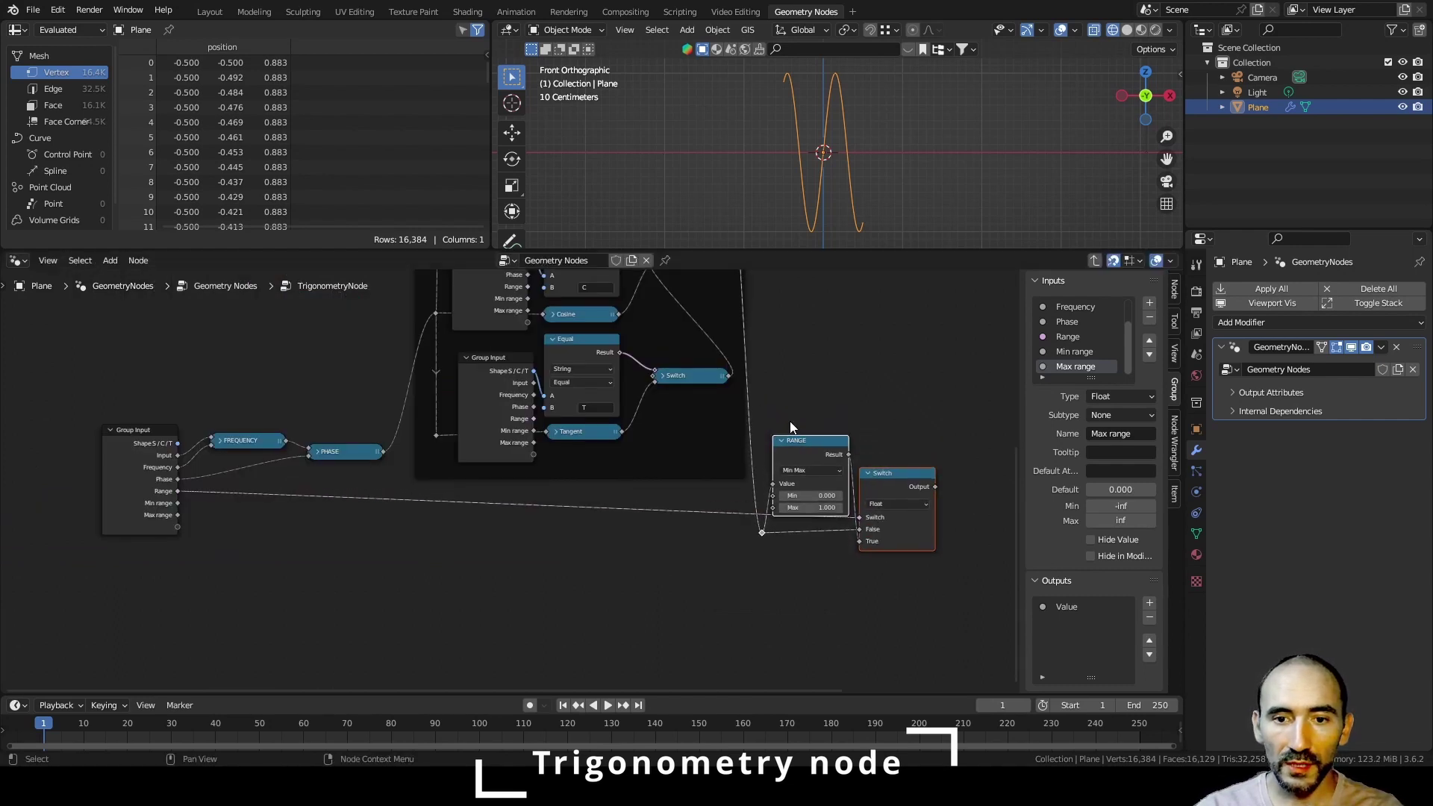
left_click(301, 542)
left_click_drag(178, 503, 773, 495)
left_click_drag(178, 516, 773, 510)
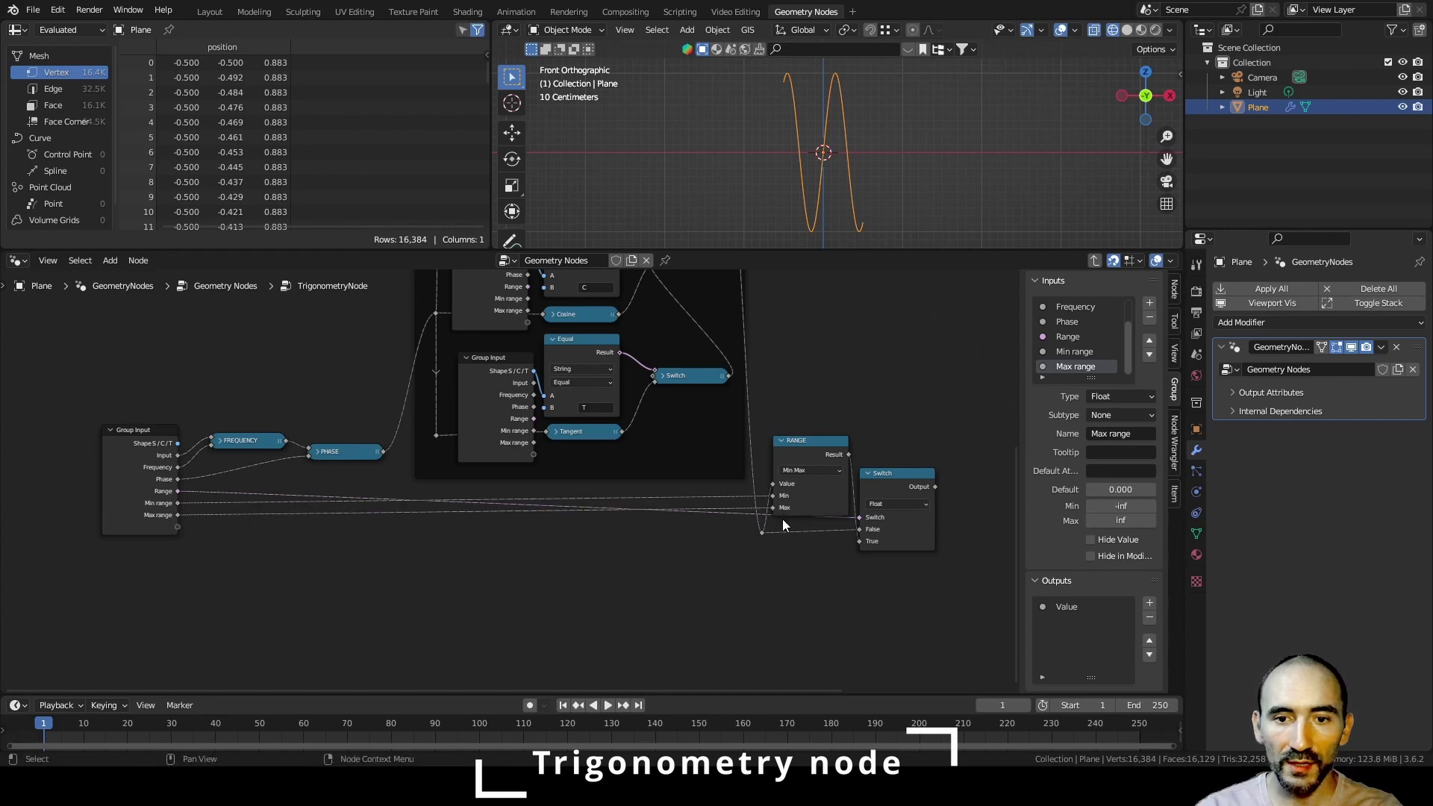
- Collapse and lower the RANGE and Switch nodes, and route the Range link beneath the others with a reroute near Group Input
left_click(802, 439)
key("h")
left_click_drag(803, 442, 804, 509)
left_click(897, 479)
key("h")
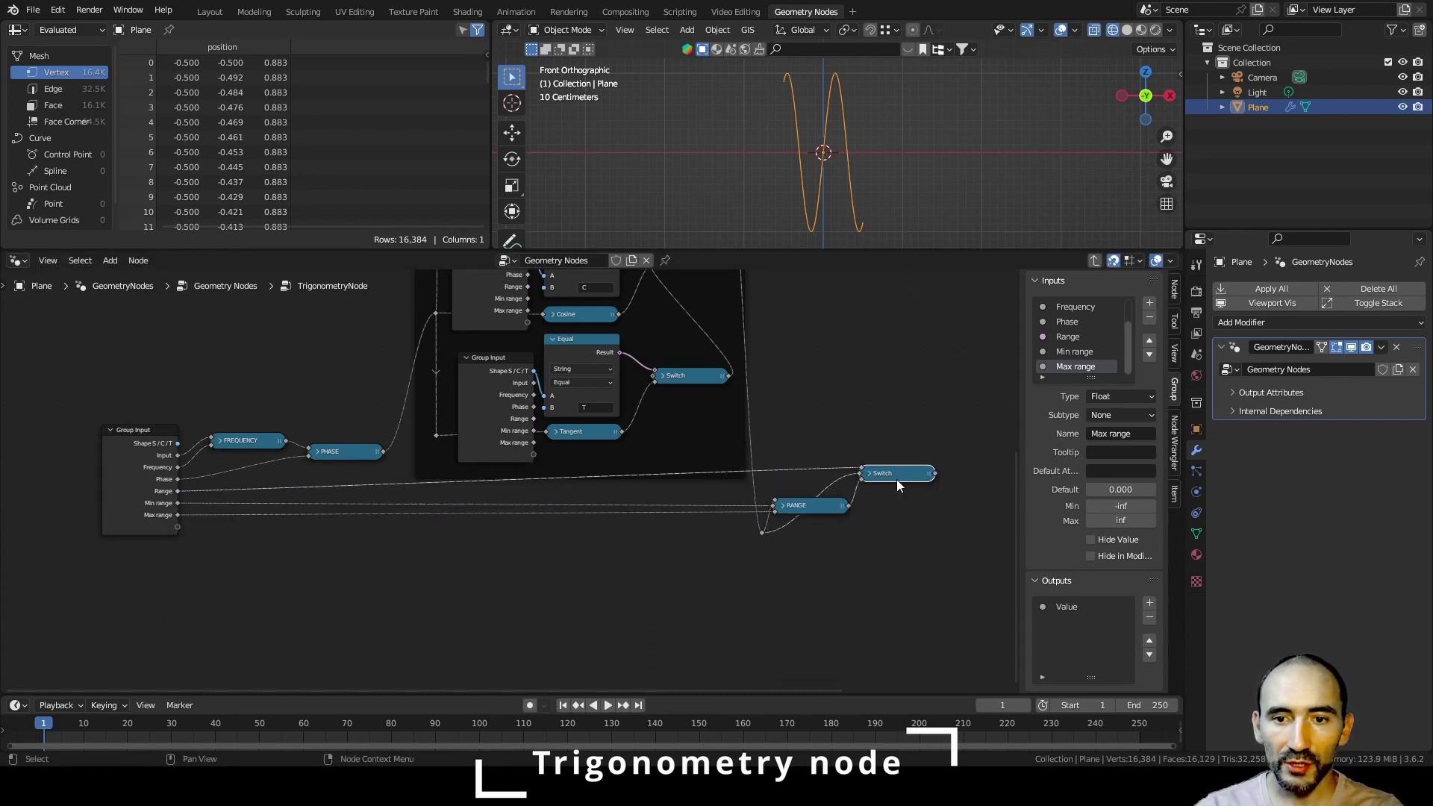
left_click_drag(897, 479, 897, 532)
right_click_drag(340, 485, 340, 511, "shift")
left_click_drag(339, 505, 205, 525)
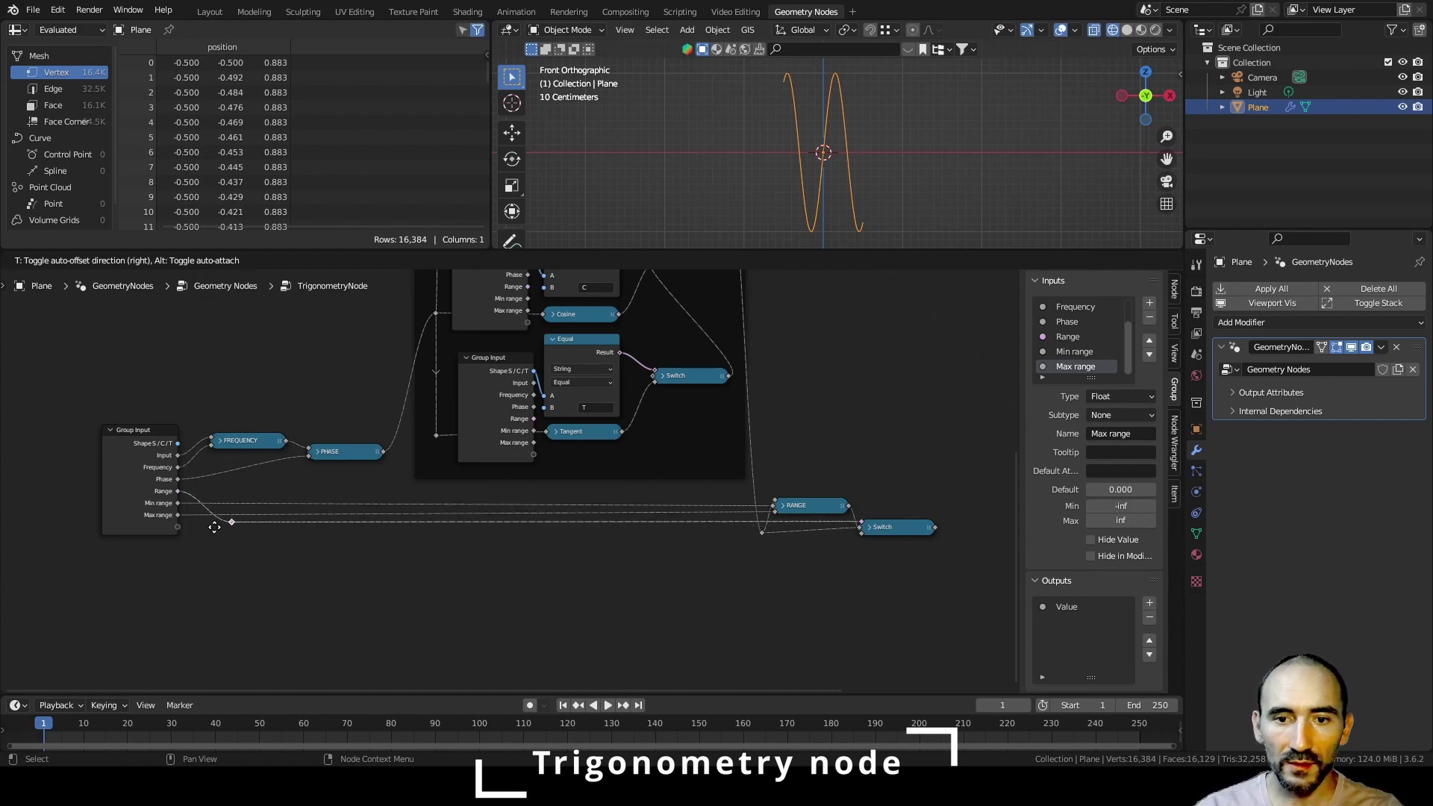
- Connect the range Switch's output to the Group Output's Value
scroll(681, 539, "up", 2)
middle_click_drag(779, 525, 597, 515)
left_click_drag(543, 545, 811, 444)
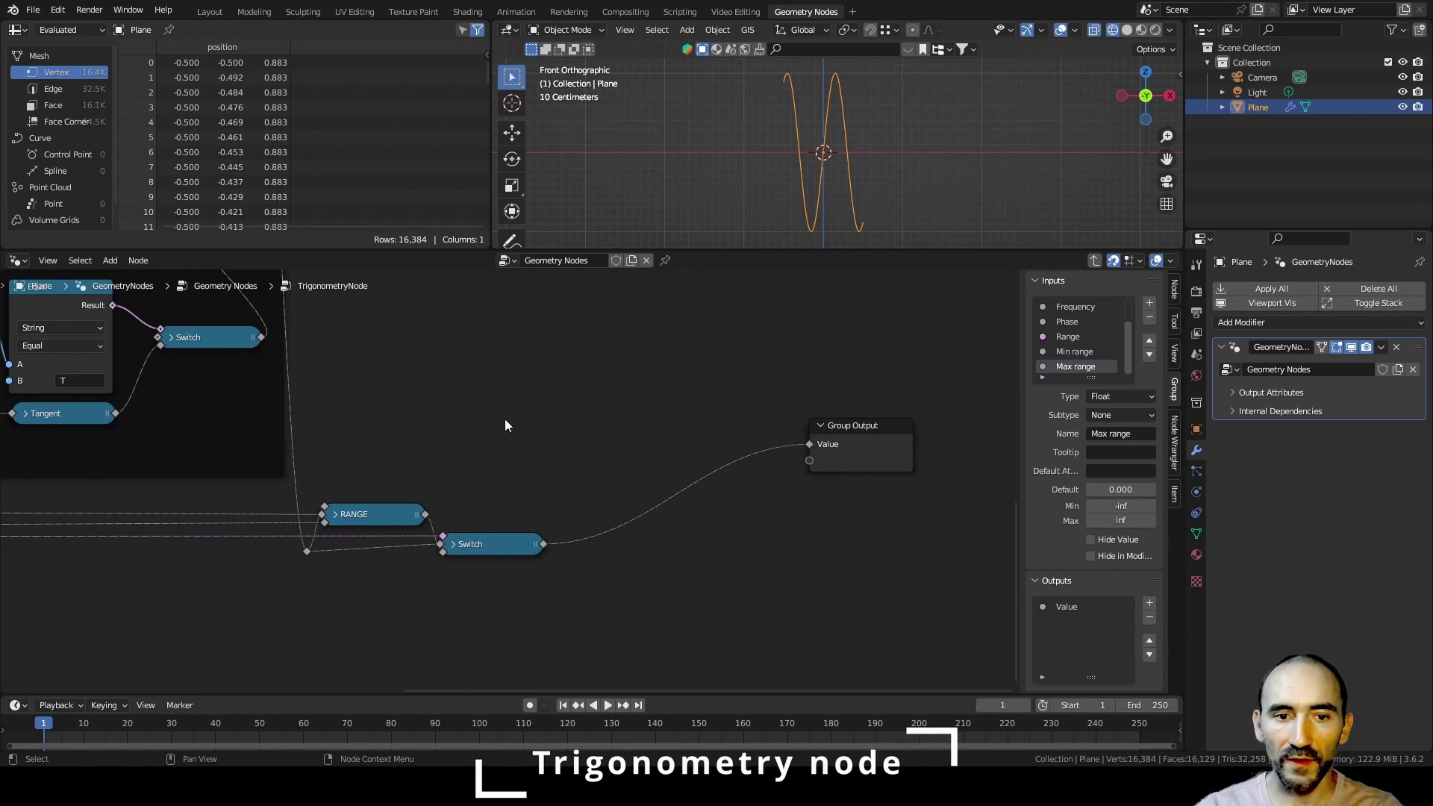
- Leave the group and enable Range on the TrigonometryNode, with Min range -0.530 and Max range 0.450
key("Tab")
scroll(583, 510, "up", 2)
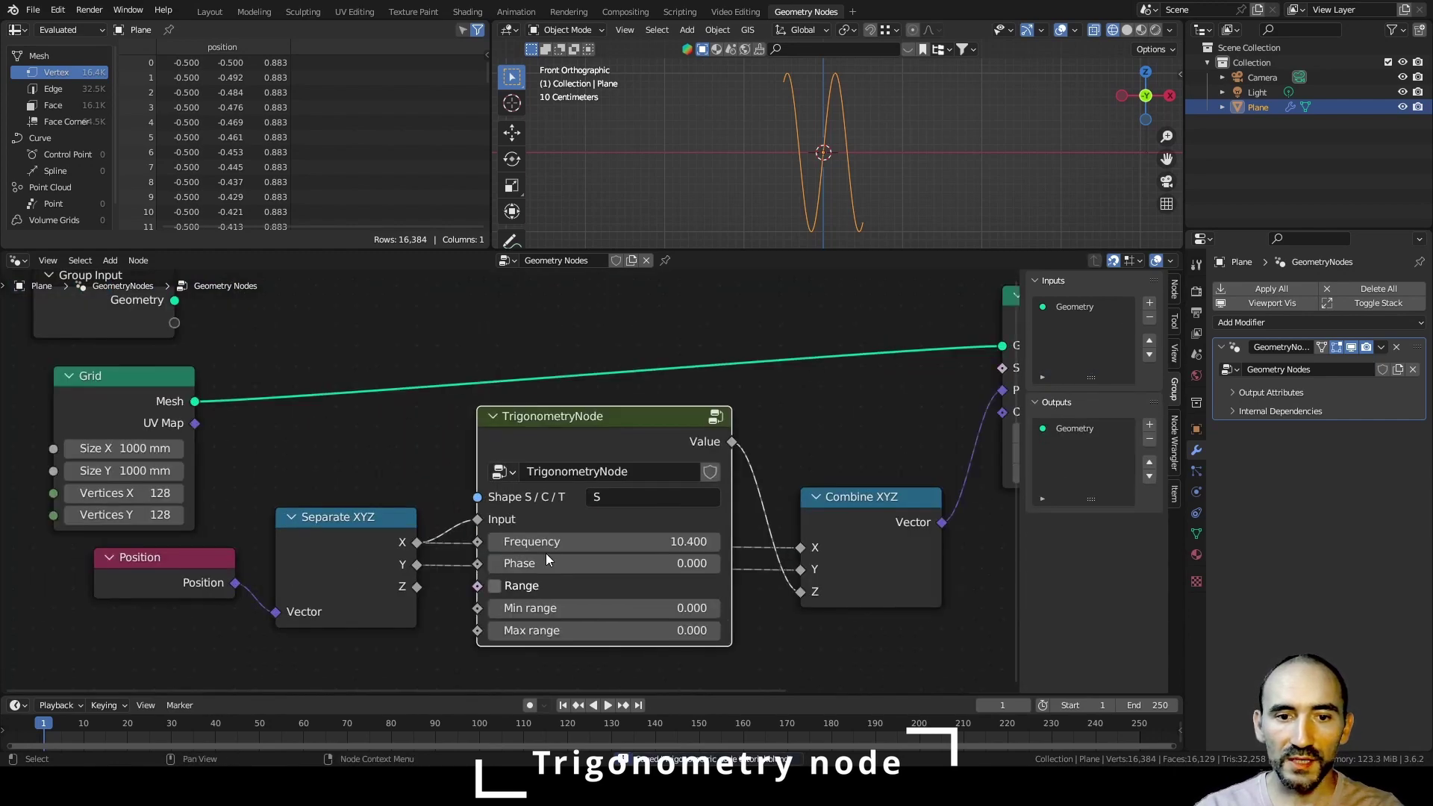
left_click(495, 587)
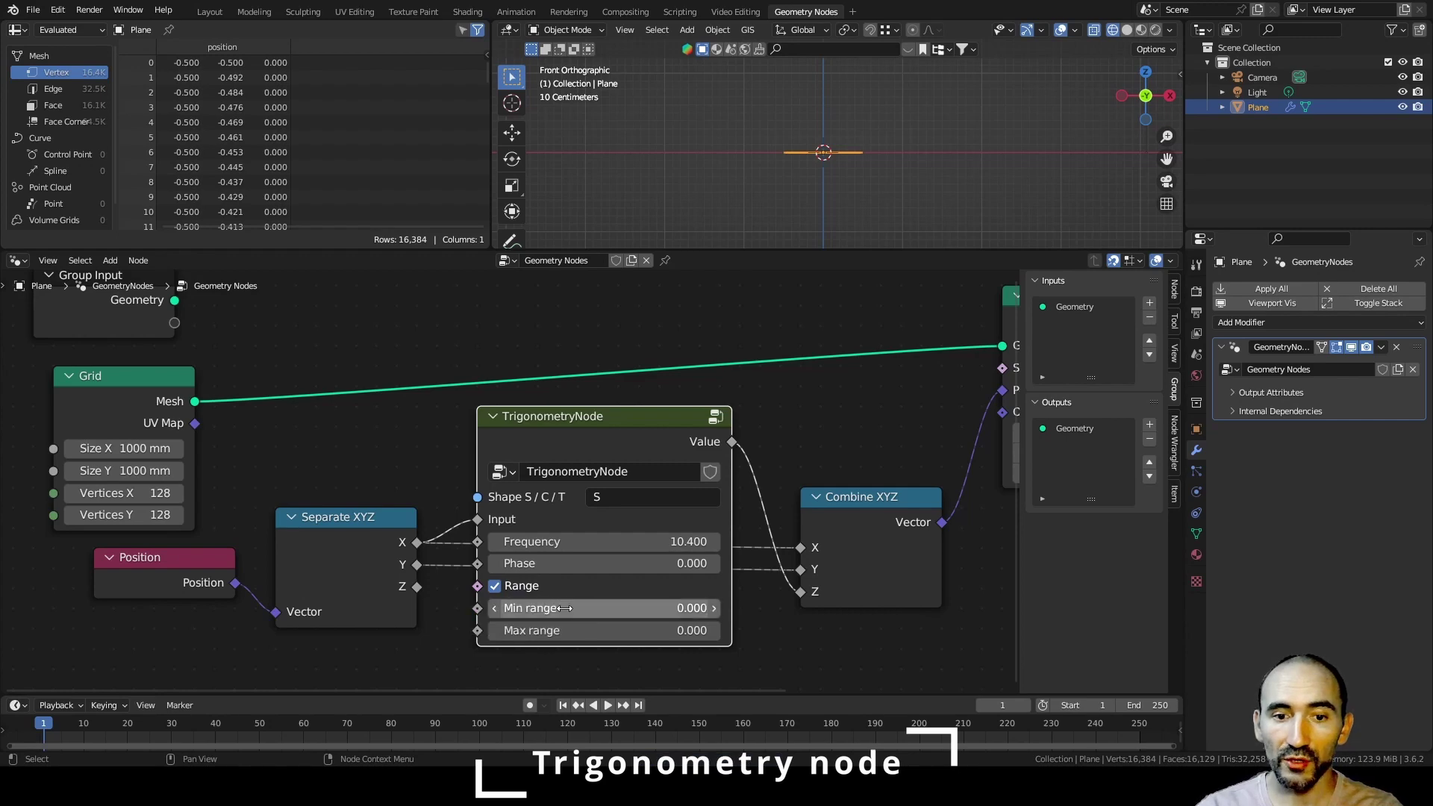
mouse_move(567, 608)
left_mouse_down()
mouse_move(556, 612)
mouse_move(573, 630)
mouse_move(621, 630)
mouse_move(597, 629)
mouse_move(586, 603)
left_mouse_up()
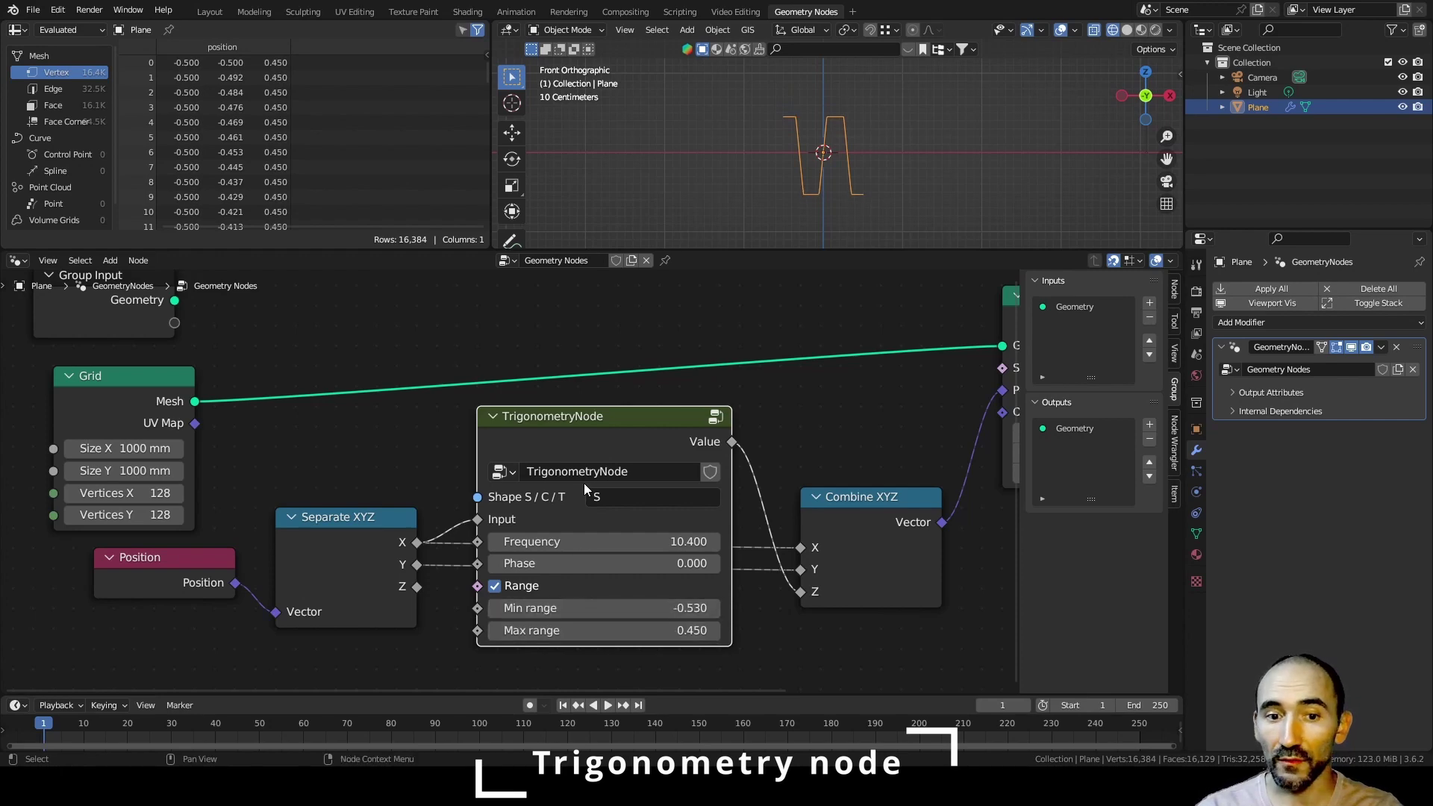
- Save the file from inside the TrigonometryNode group and add a Float group input named Exponent
key("Tab")
middle_click_drag(812, 494, 477, 462)
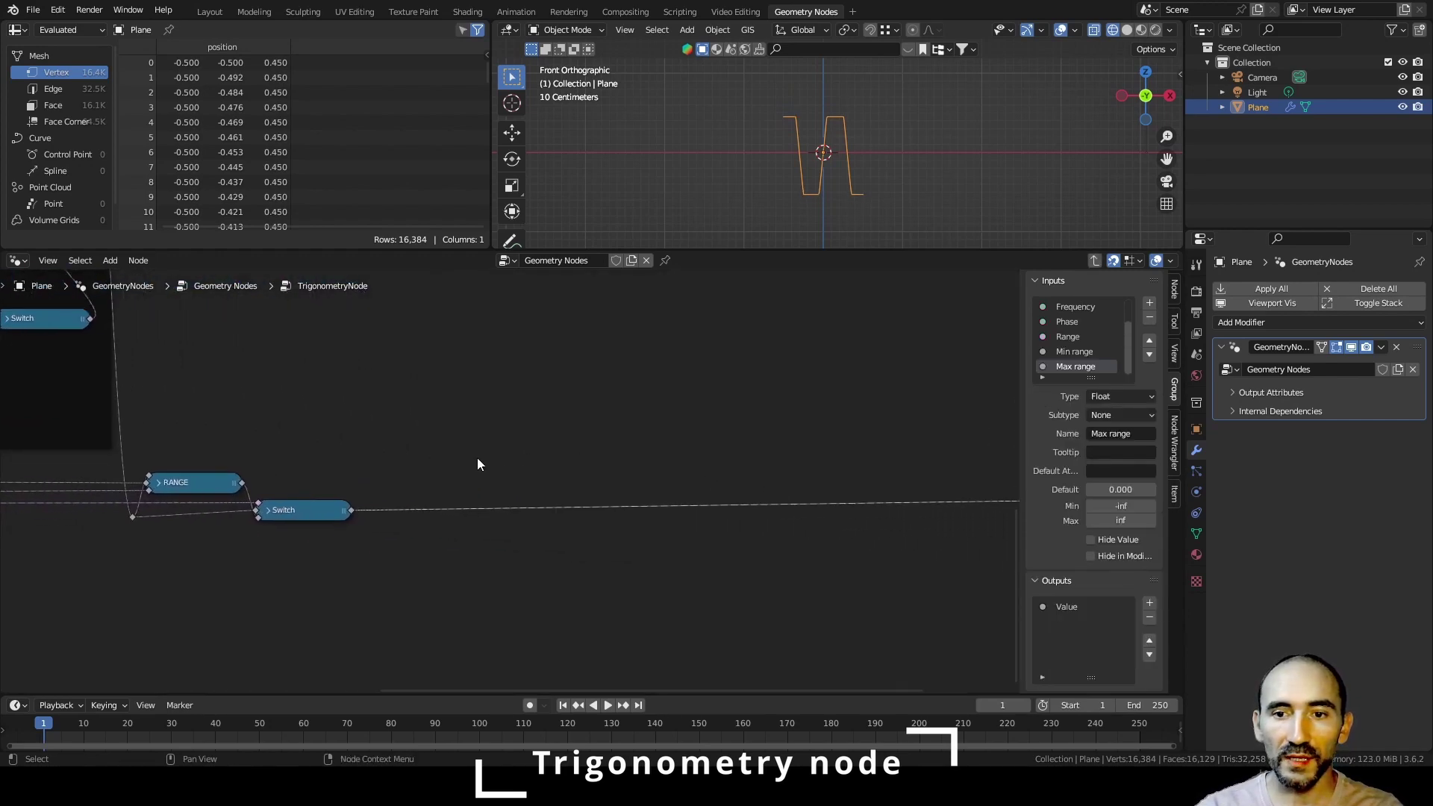
key("ctrl+s")
left_click(1149, 302)
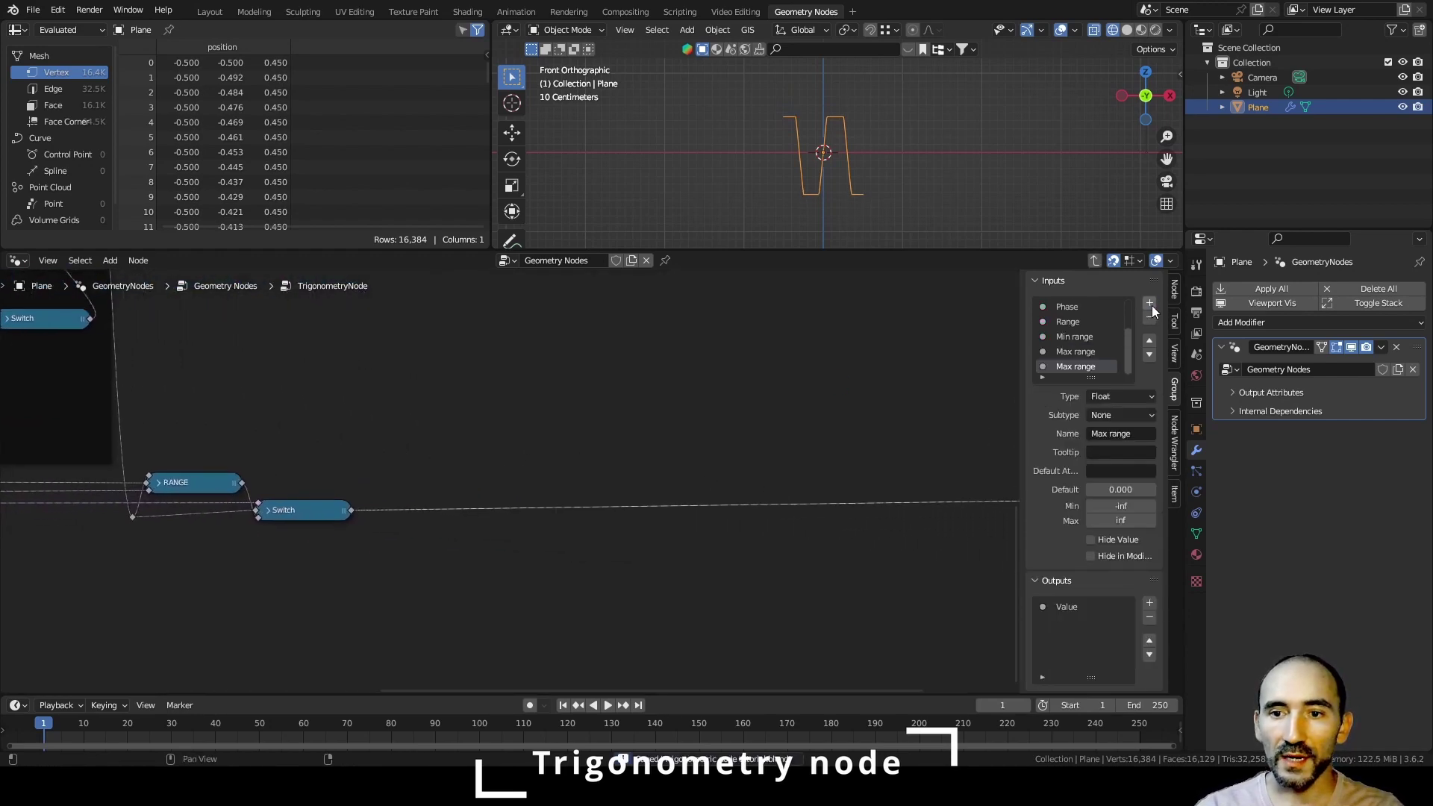
left_click(1119, 432)
type("Exponent")
key("Return")
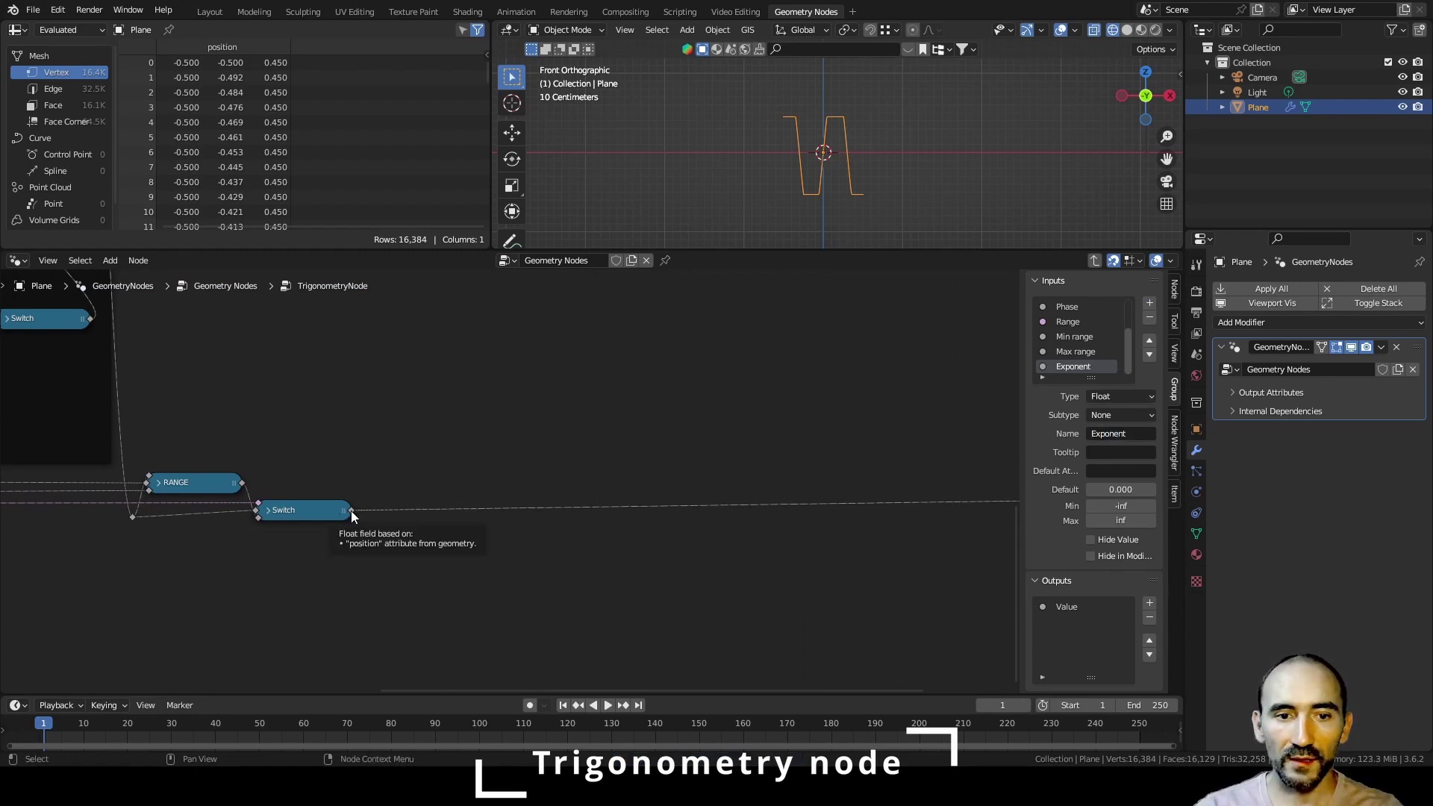
- Add a Power math node fed by the range Switch's output and place it just after the Switch
scroll(350, 511, "down", 1)
middle_click_drag(351, 510, 784, 477)
scroll(118, 387, "right", 5)
scroll(492, 491, "up", 2)
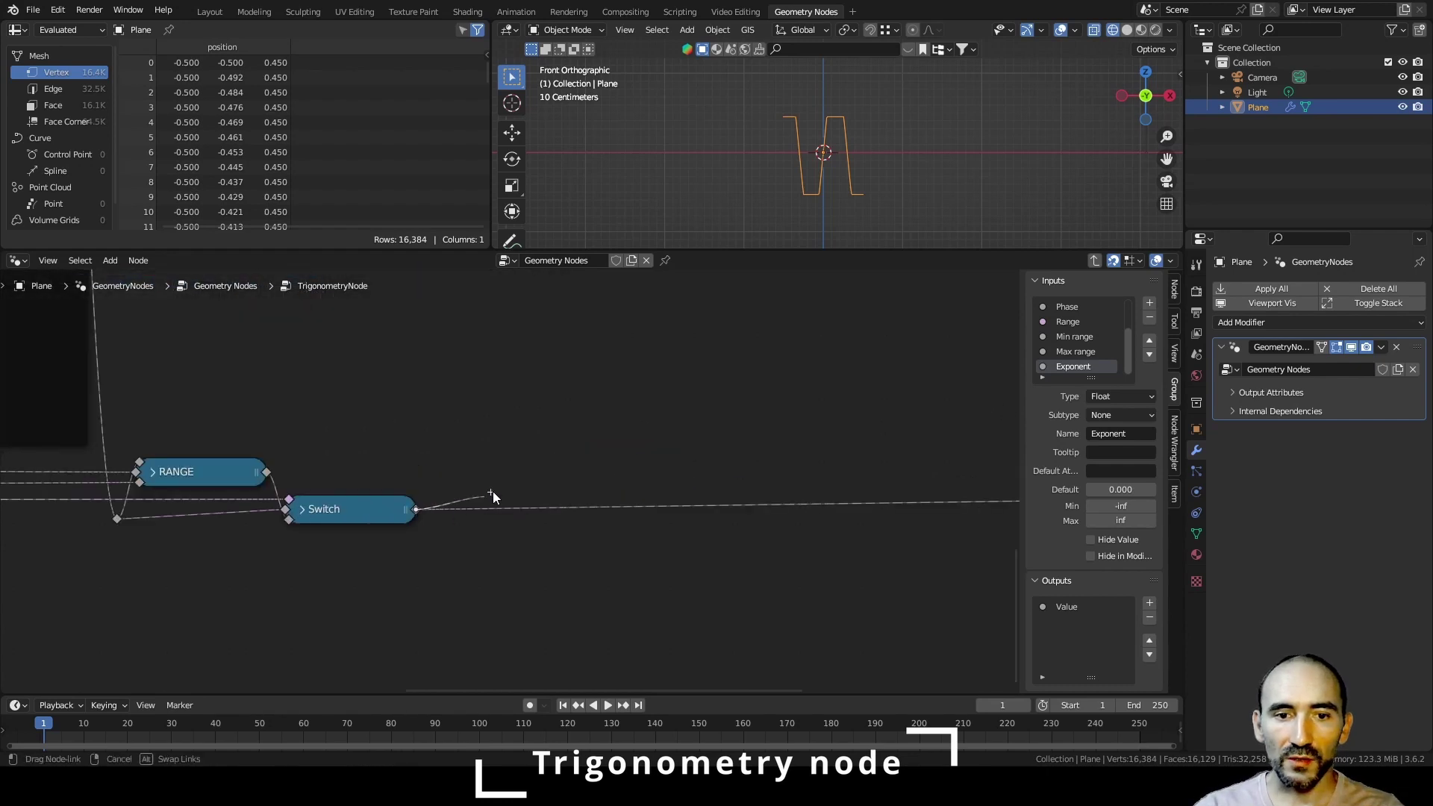
key("shift+a")
type("power")
key("Return")
left_click(514, 459)
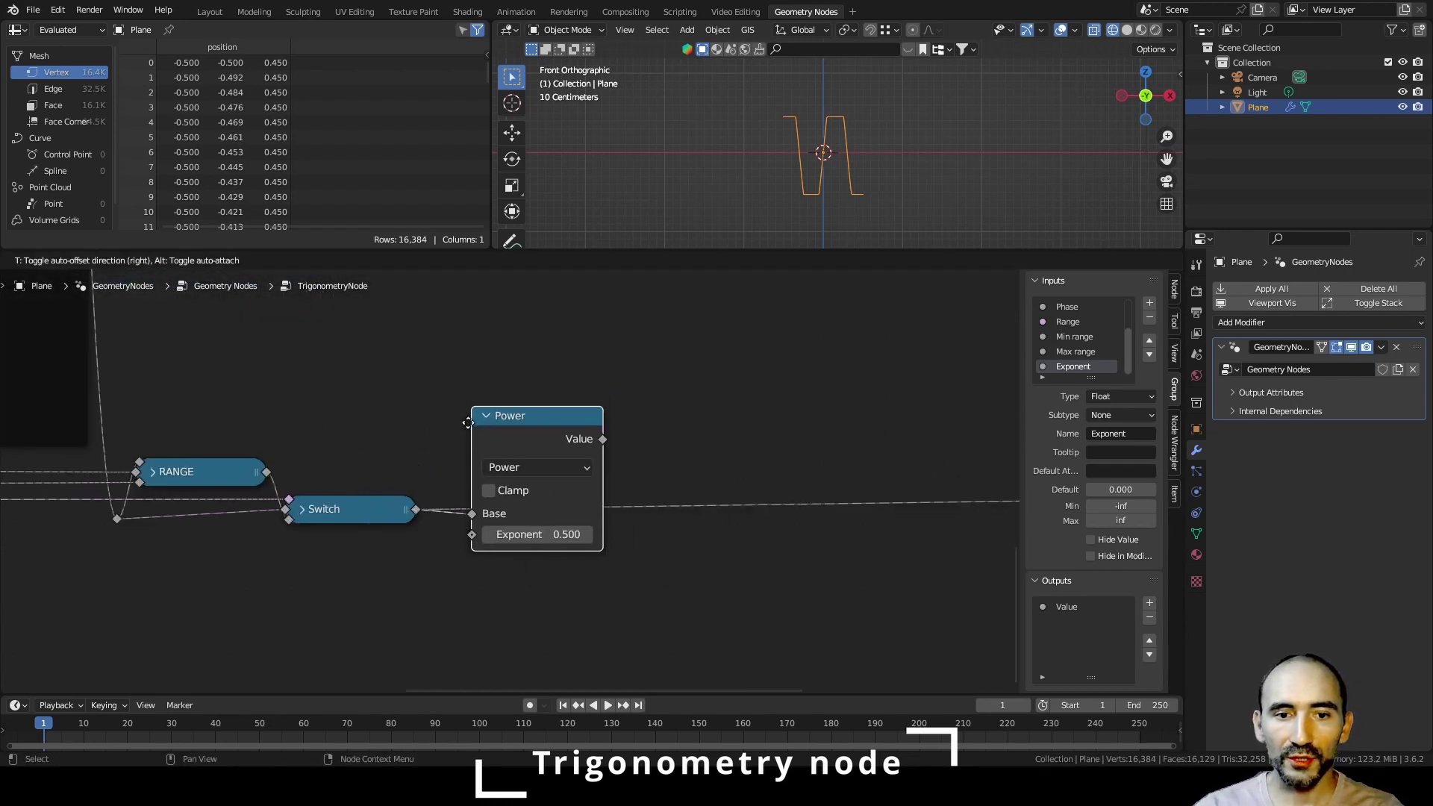
- Add a Multiply math node fed by the Power node's value and place it just after Power
left_click_drag(603, 439, 737, 479)
type("multi")
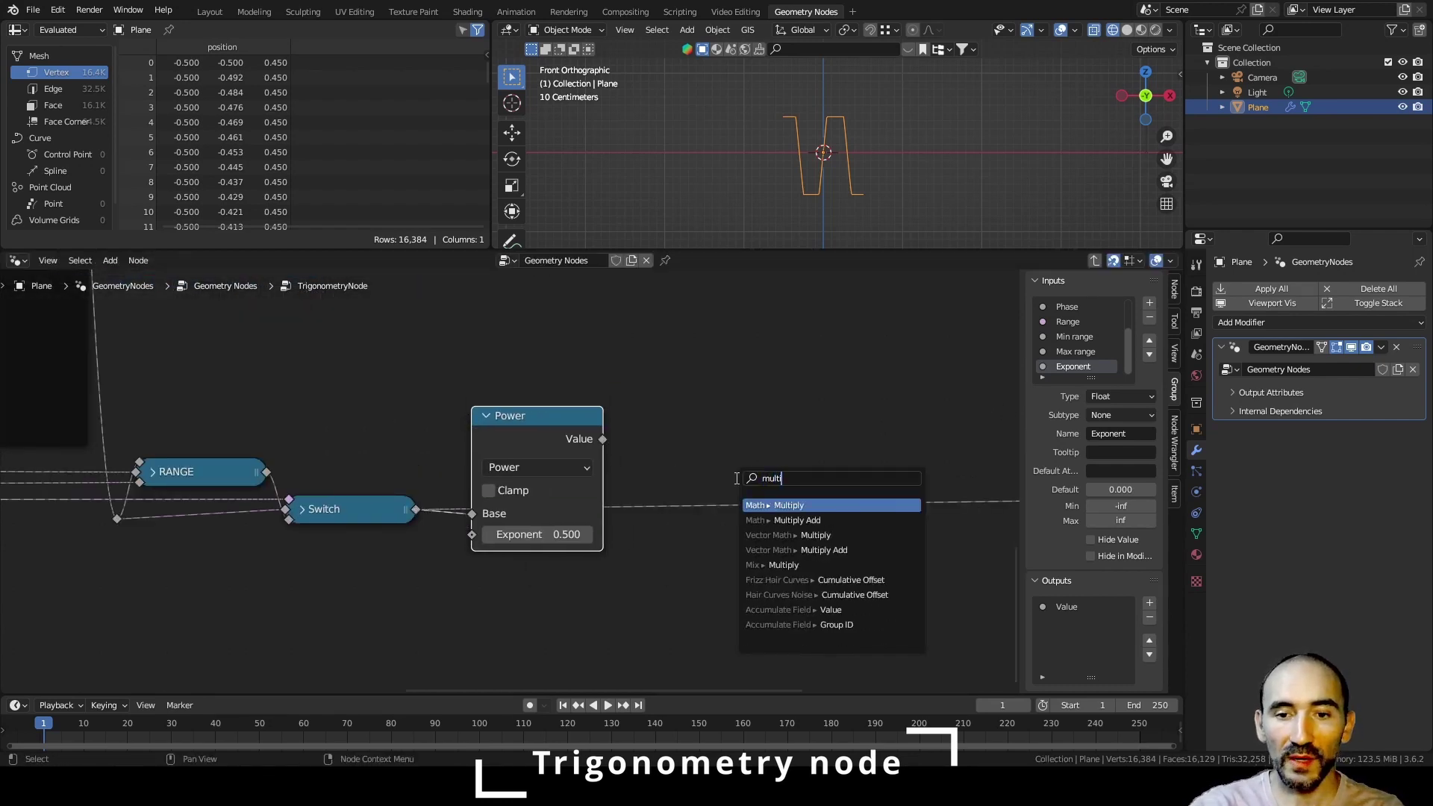
key("Return")
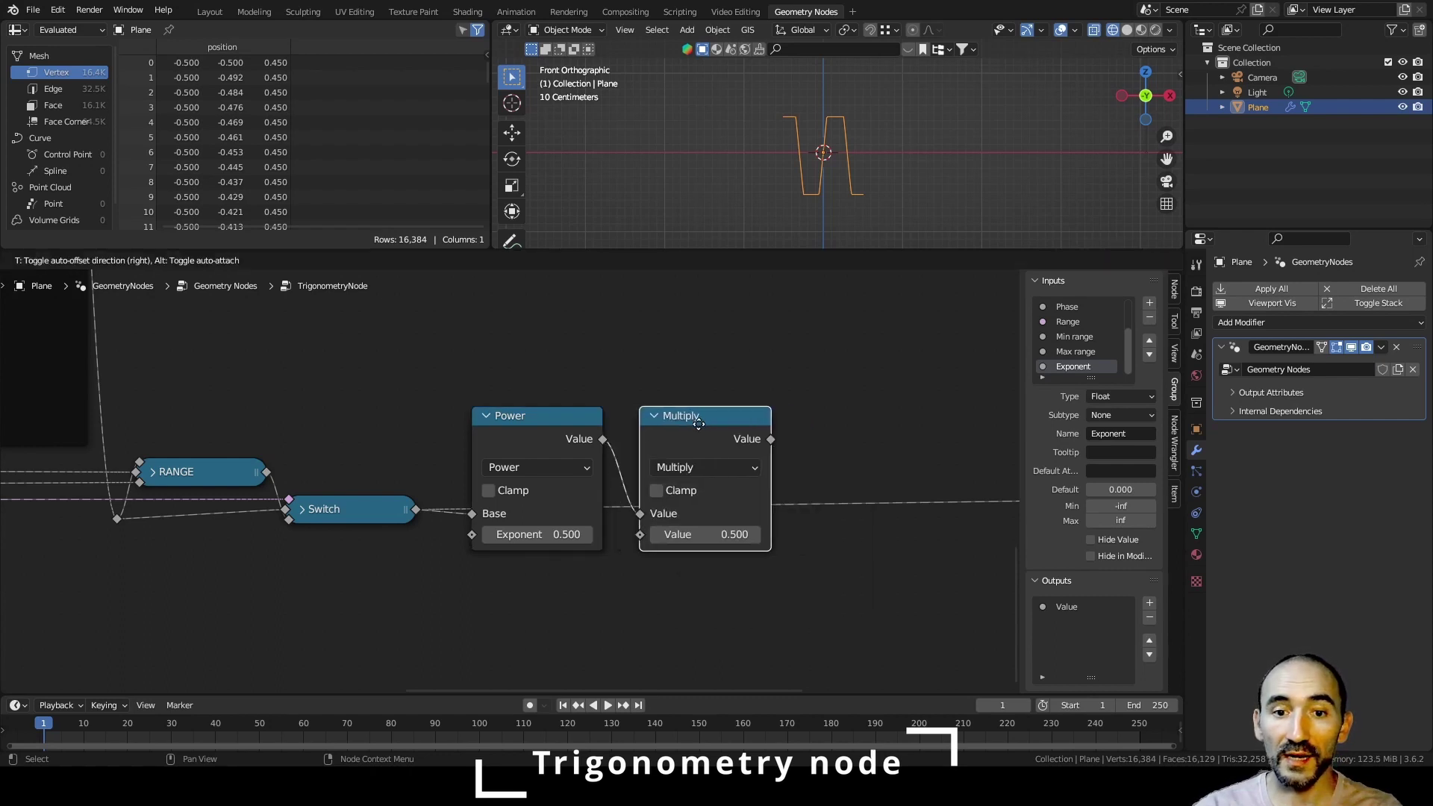
left_click(629, 464)
- Label the Power node POWER and the Multiply node AMPLITUDE
left_click_drag(531, 422, 512, 440)
key("F2")
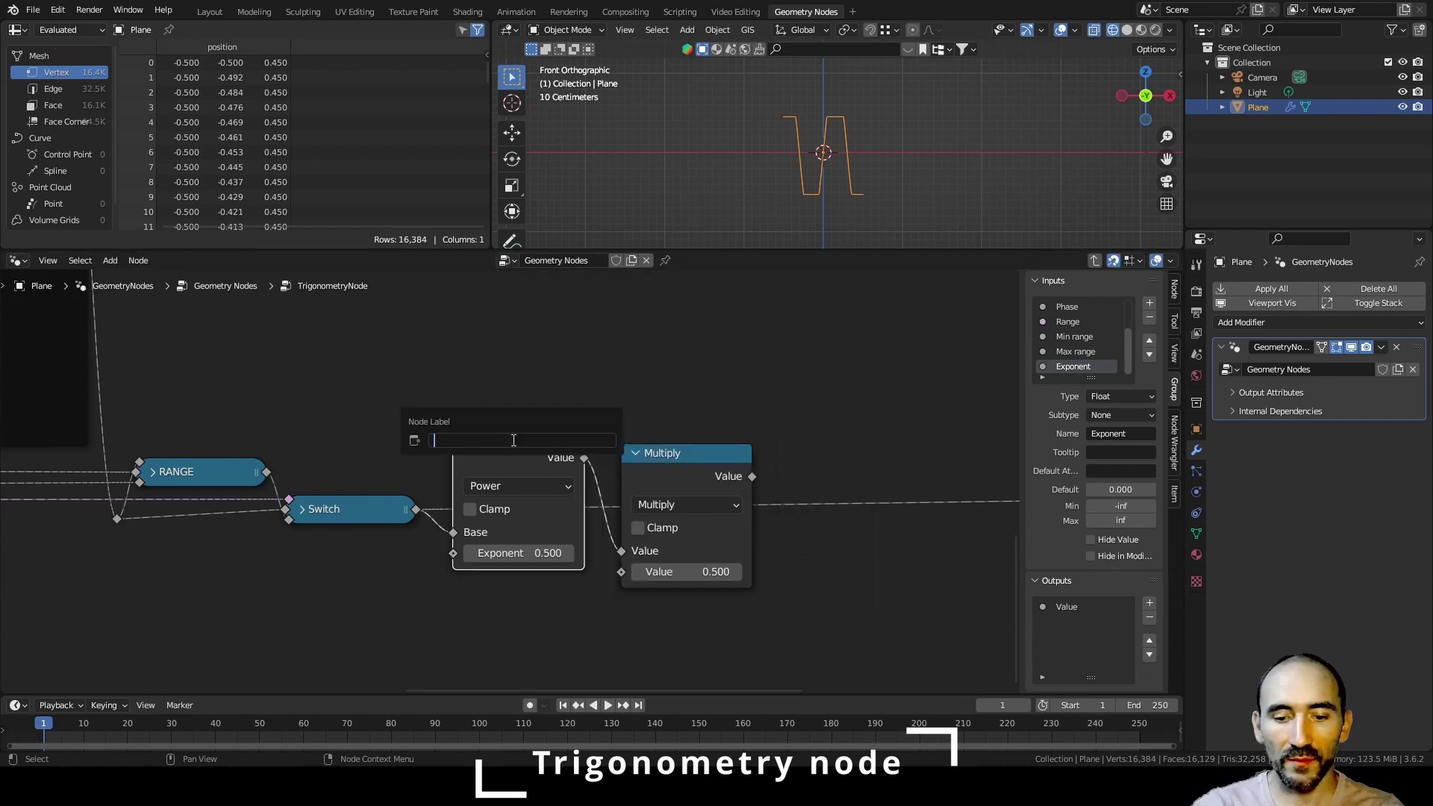
type("POWER")
key("Return")
left_click(669, 456)
key("F2")
type("A")
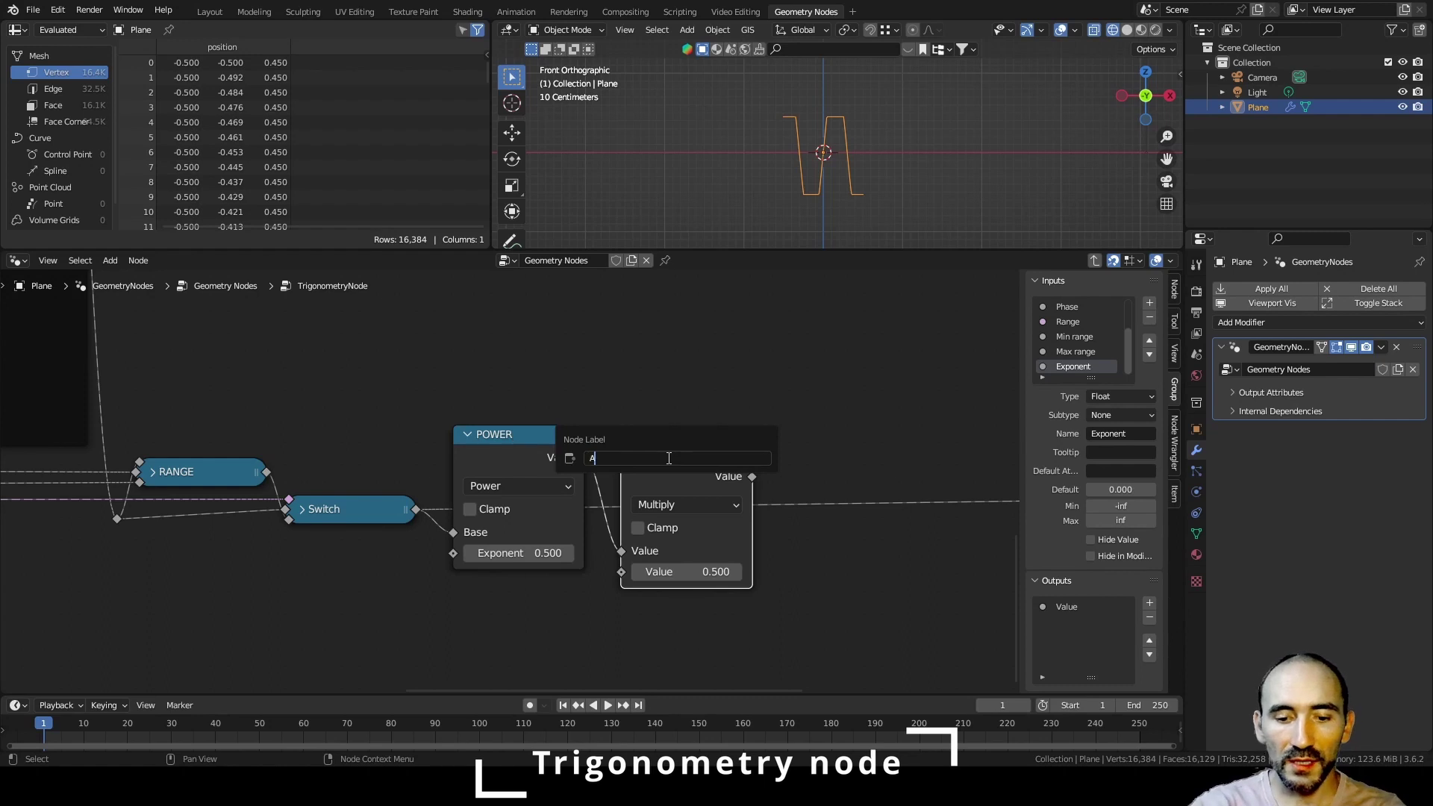
type("MPLITUDE")
key("Return")
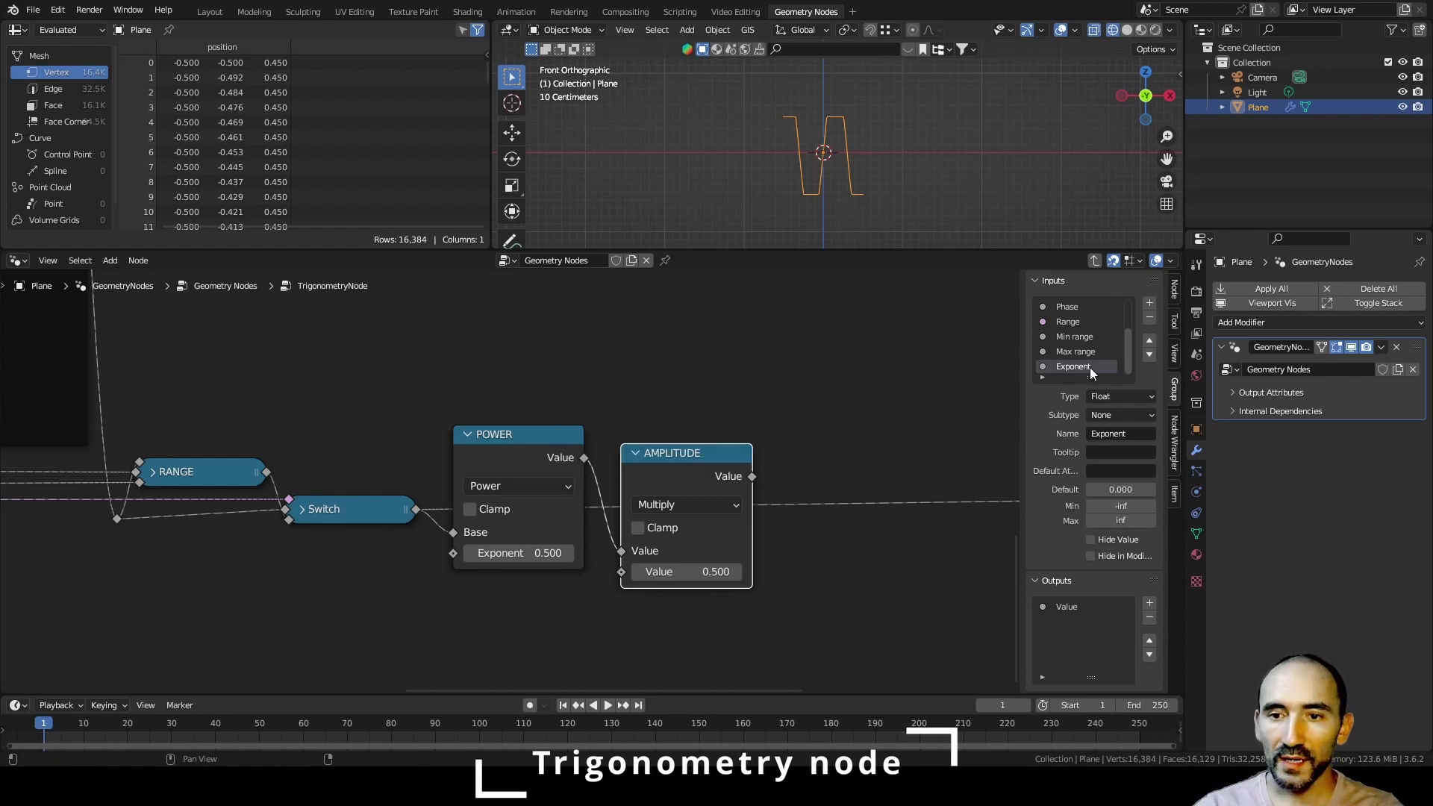
- Add a Float group input named Amplitude and save the file
left_click(1149, 303)
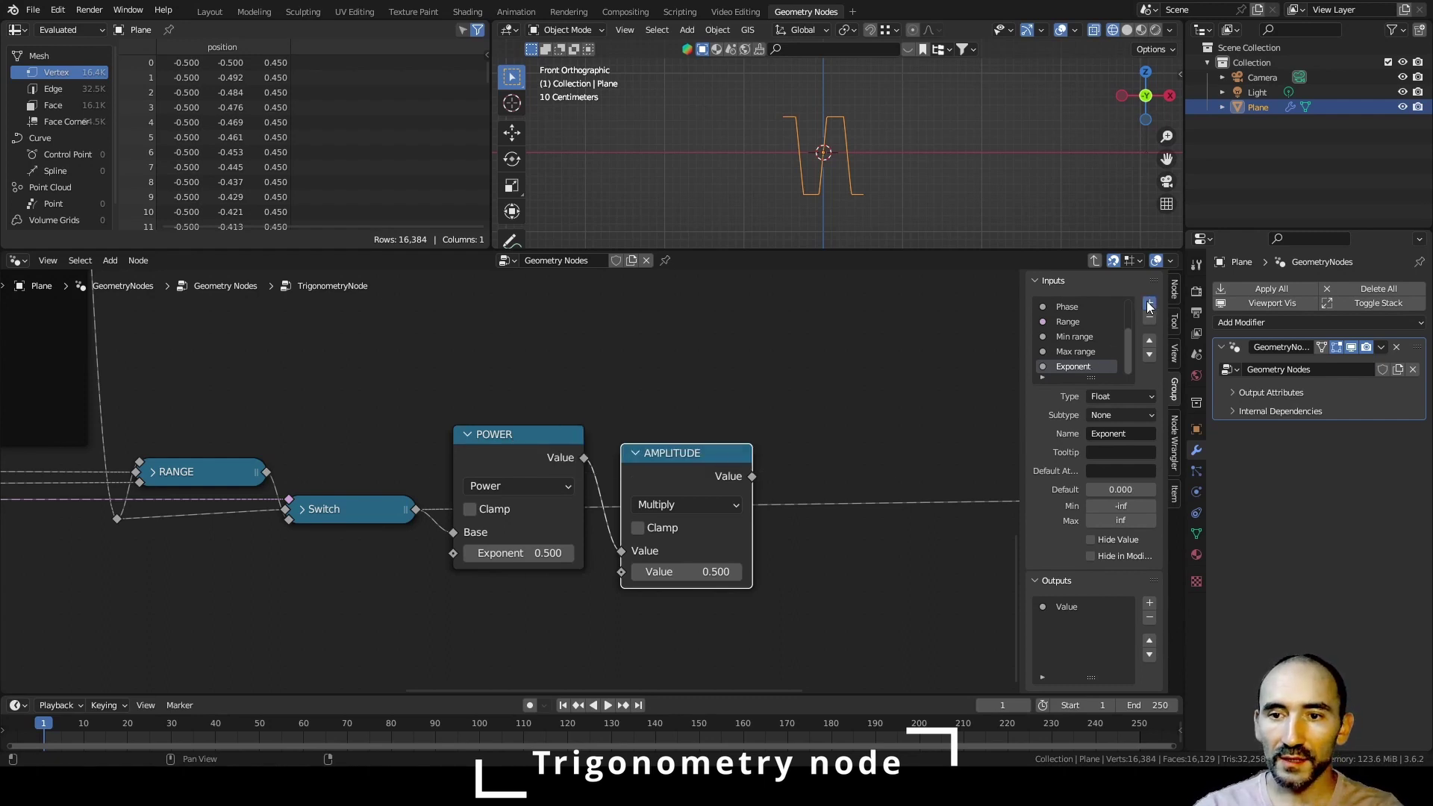
left_click(1120, 433)
type("Amplitude")
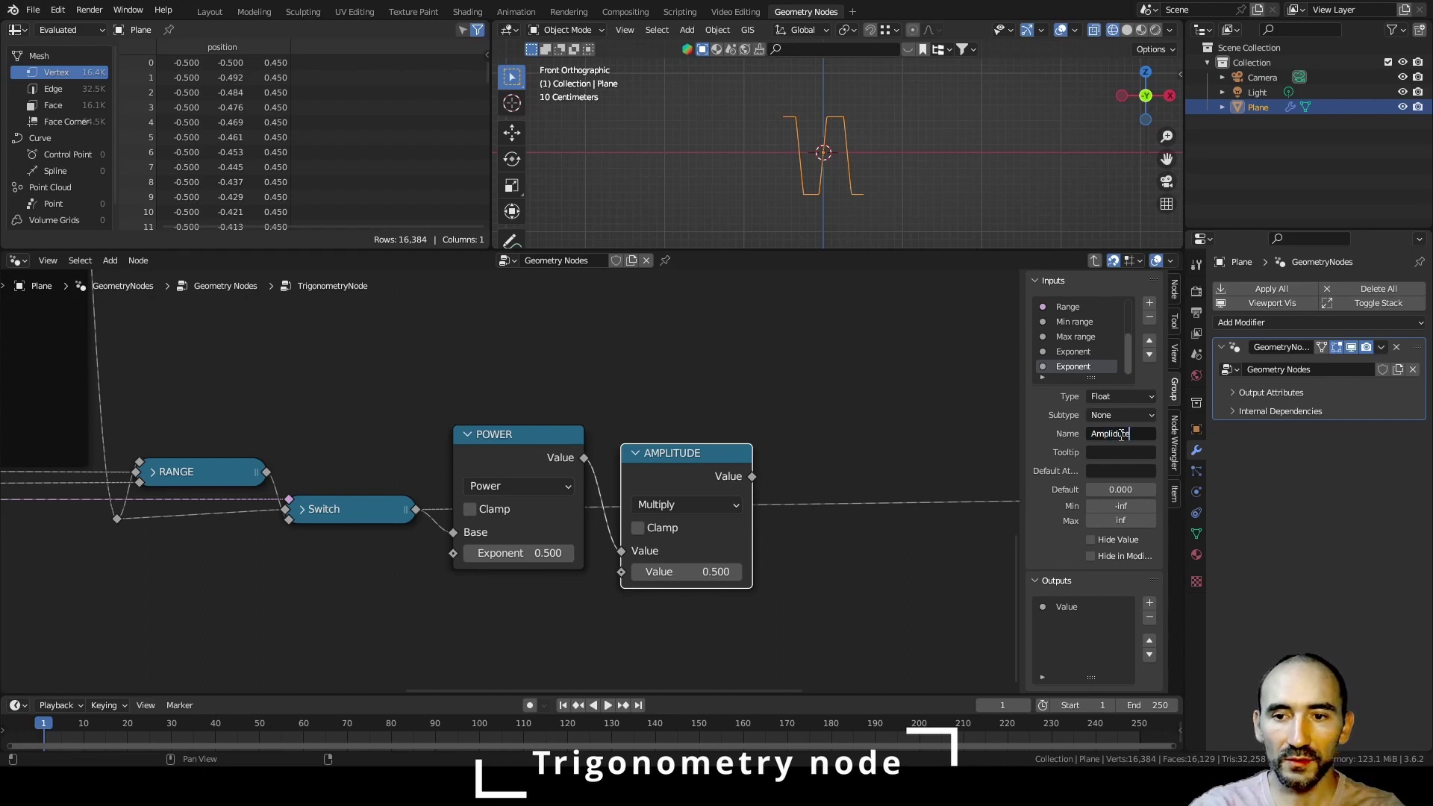
key("Return")
left_click(900, 388)
key("ctrl+s")
- Place an Add math node after AMPLITUDE, fed by its value, and label the new node OFFSET
left_click_drag(751, 476, 834, 487)
type("add")
key("Return")
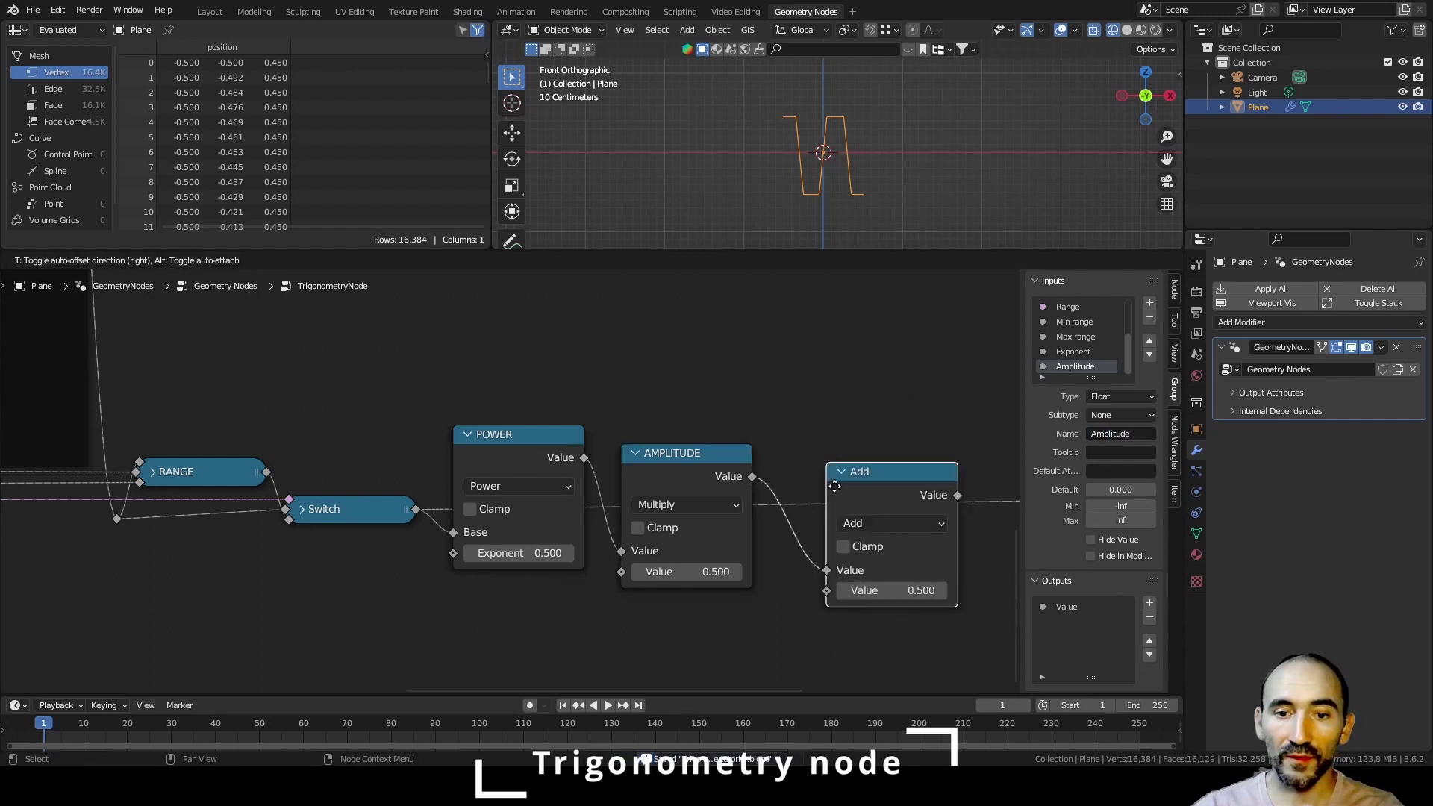
left_click(778, 504)
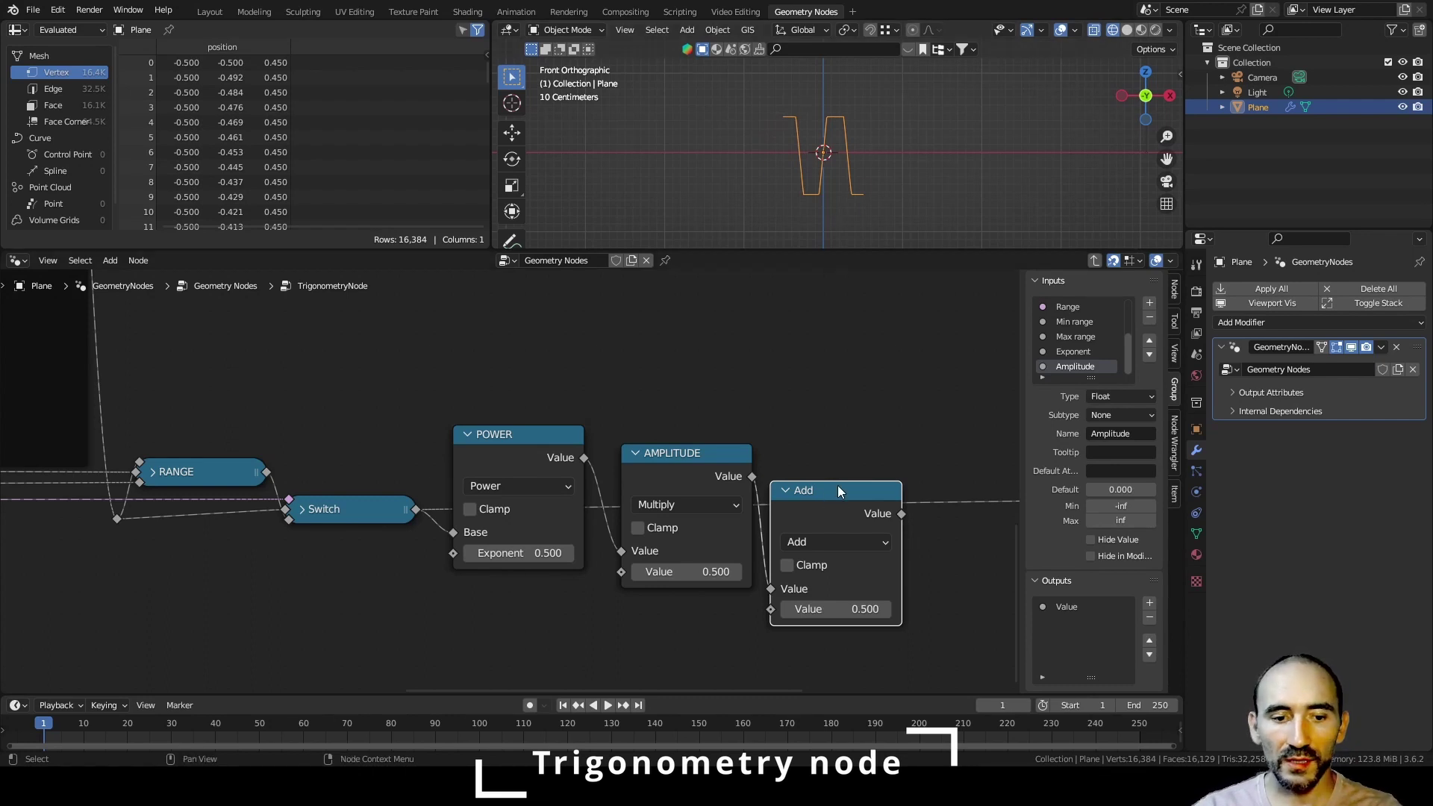
key("F2")
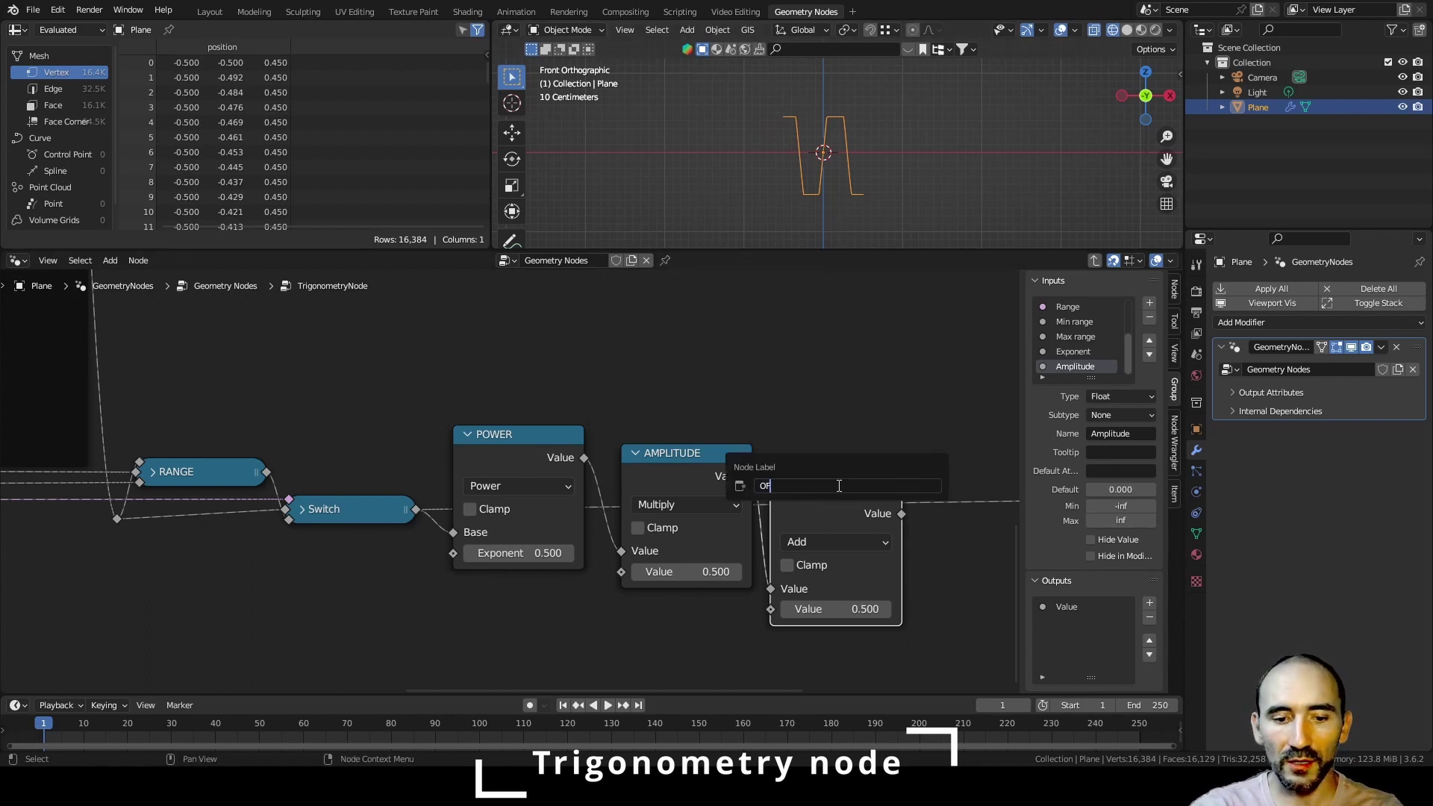
key("Return")
- Add a Float group input named Offset
left_click(1149, 303)
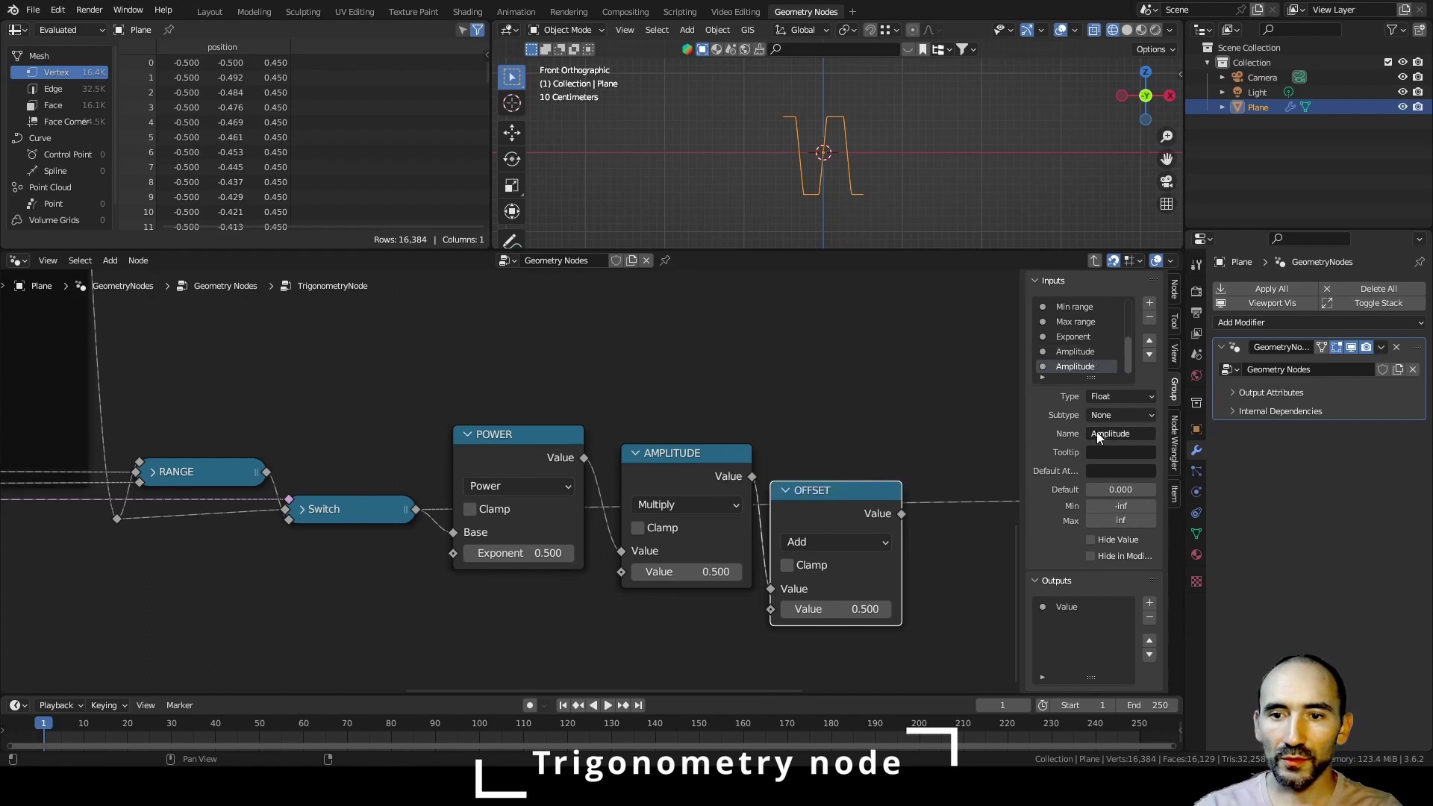
key("Return")
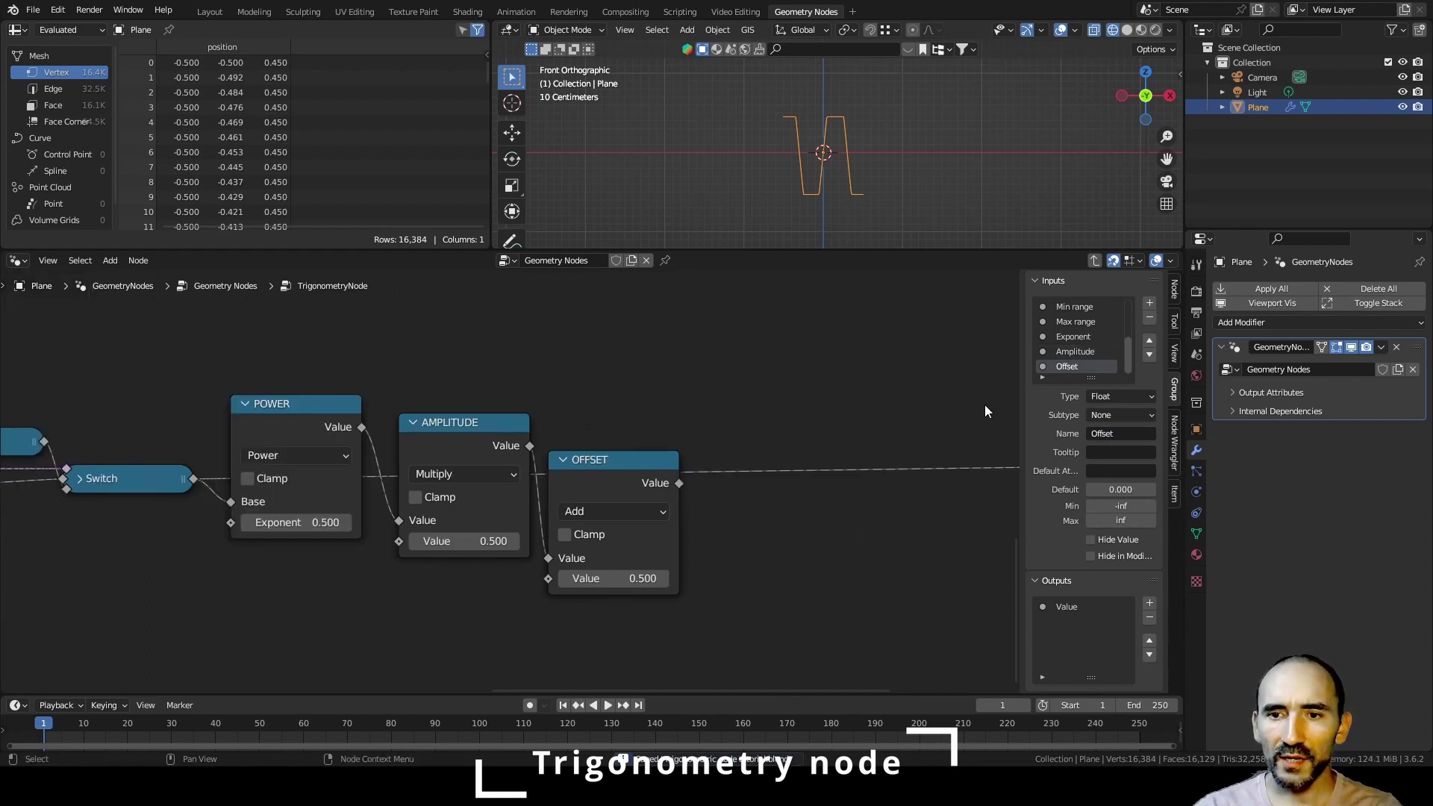
- Add a Boolean group input named Absolute
left_click(1149, 303)
left_click(1121, 396)
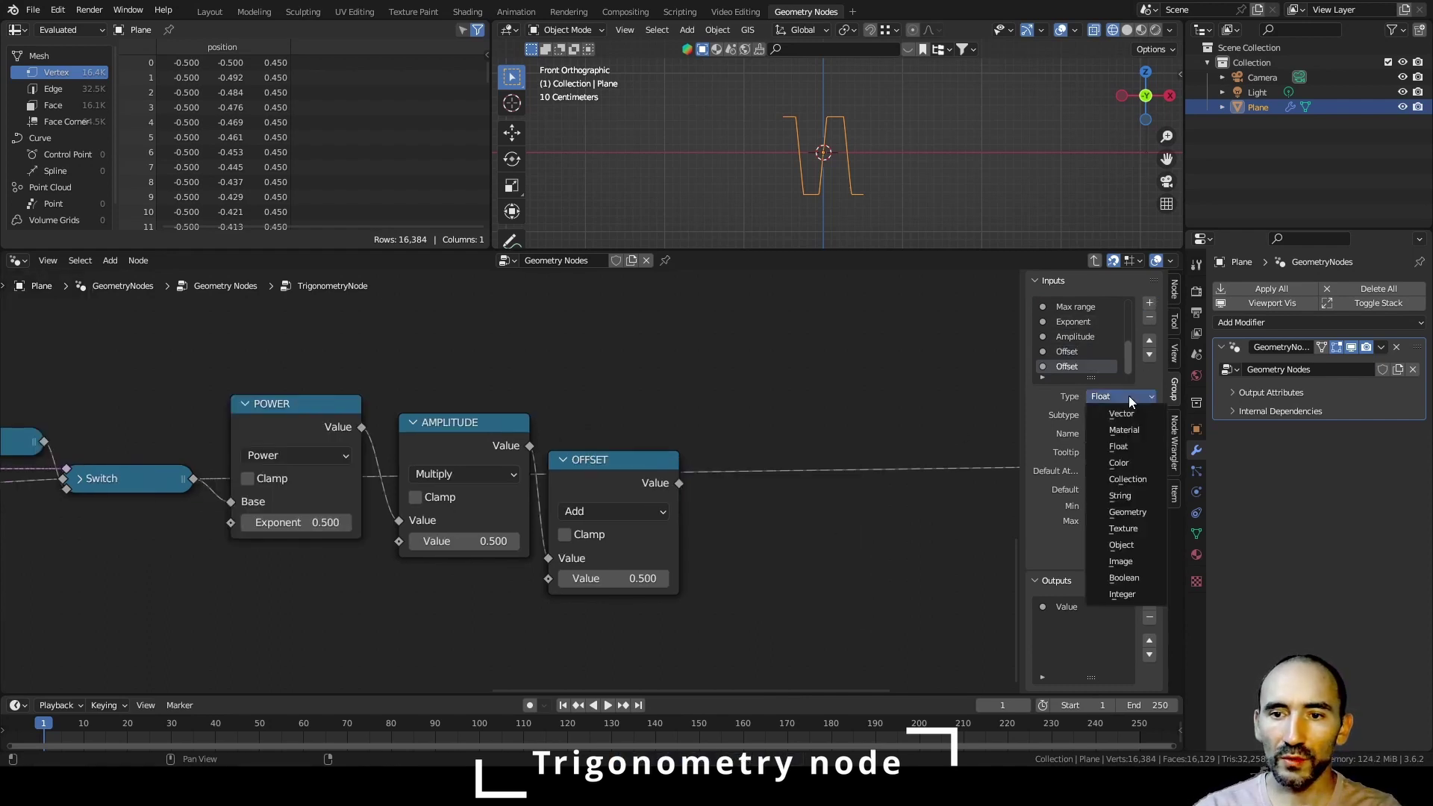
left_click(1137, 579)
left_click(1118, 415)
type("A")
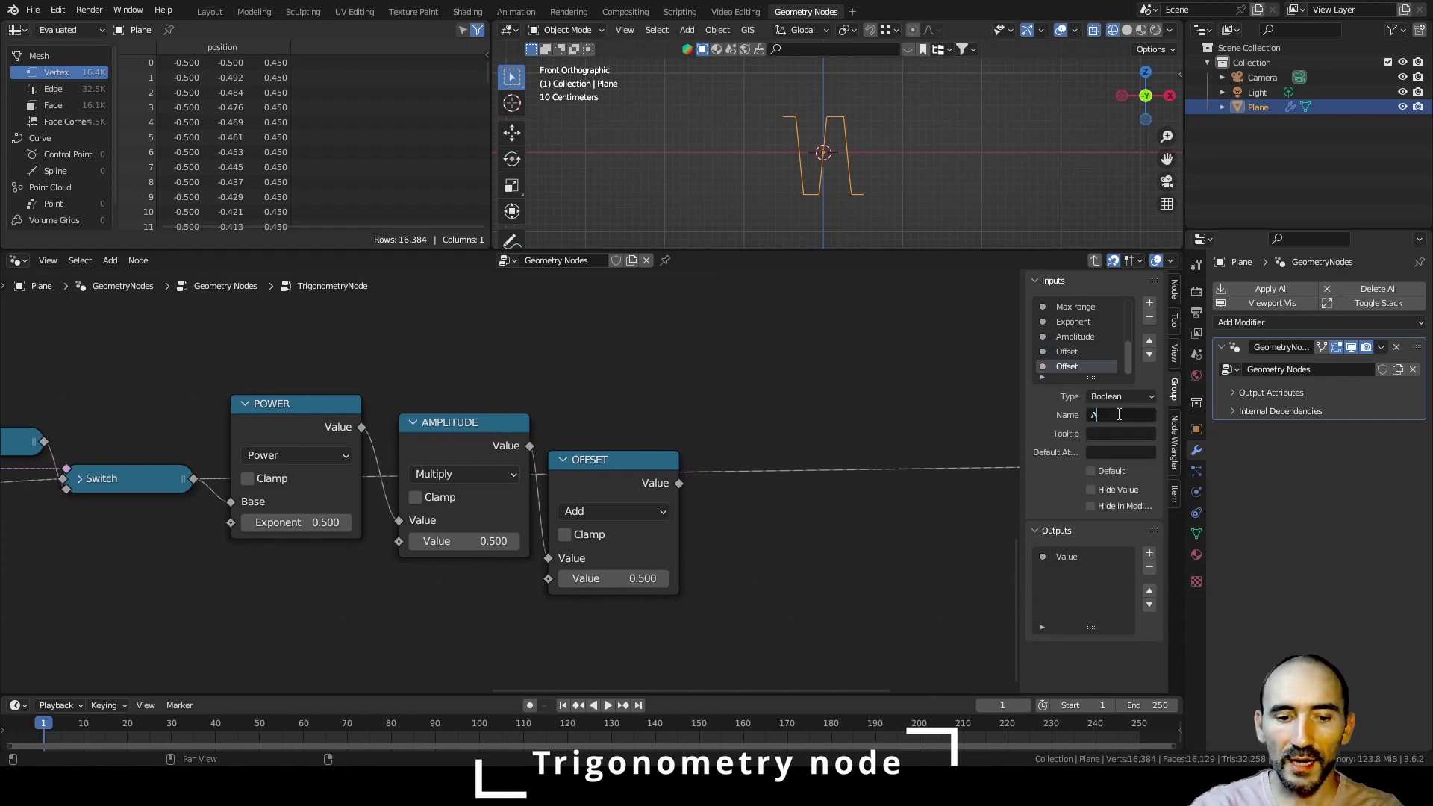
type("bsolute")
key("Return")
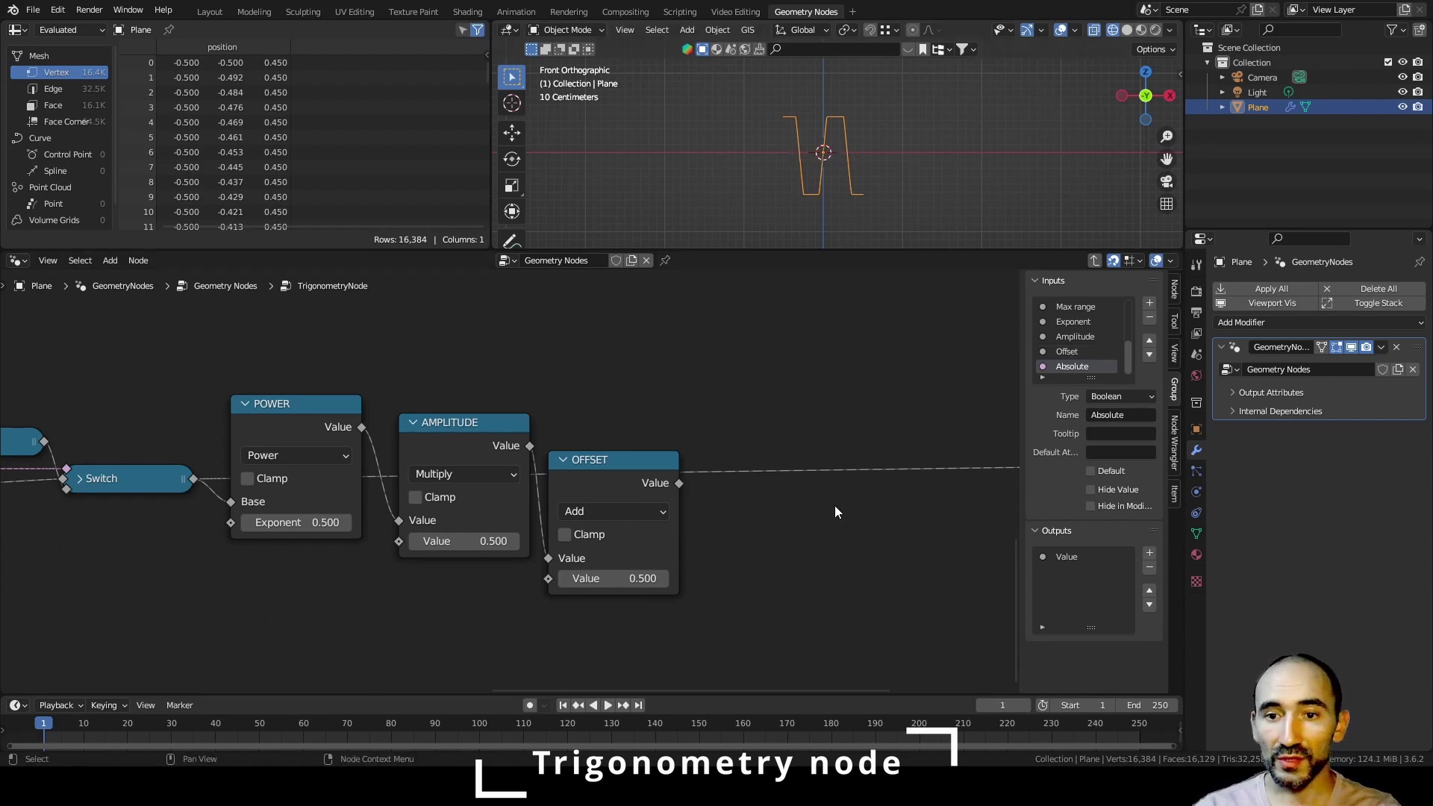
- Add an Absolute math node after OFFSET, fed by the OFFSET node's value
middle_click_drag(834, 512, 614, 470)
left_click_drag(463, 436, 580, 485)
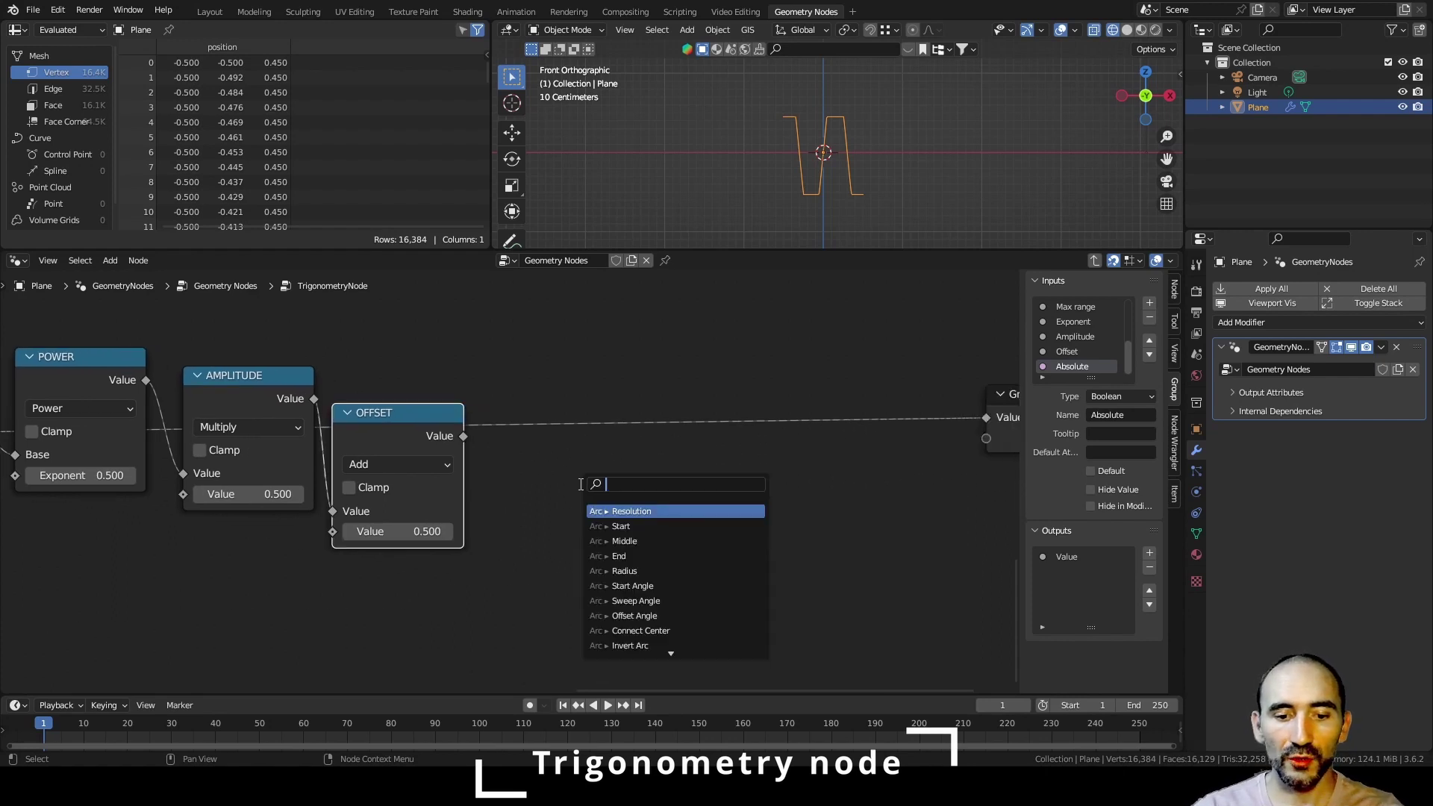
type("absol")
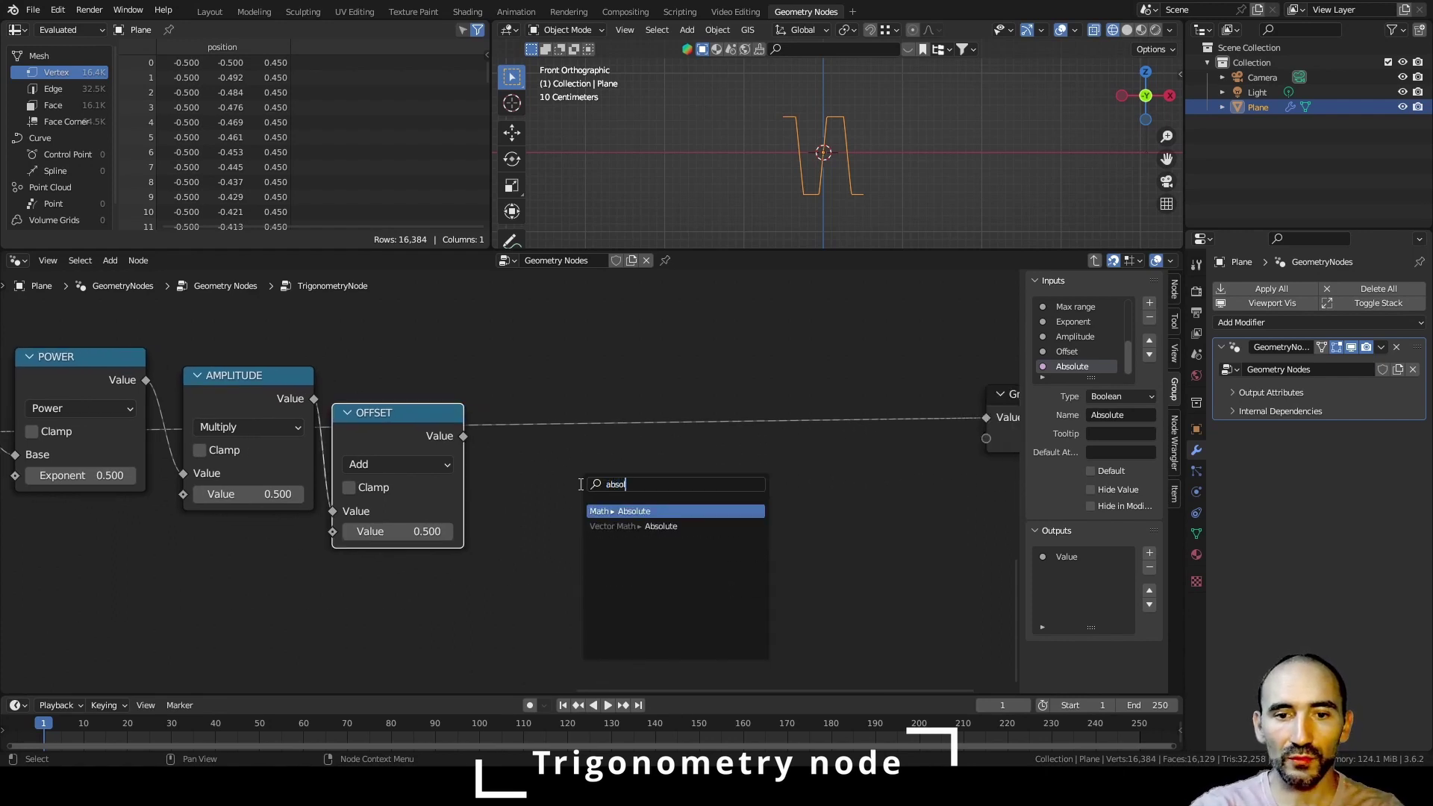
key("Return")
left_click(560, 465)
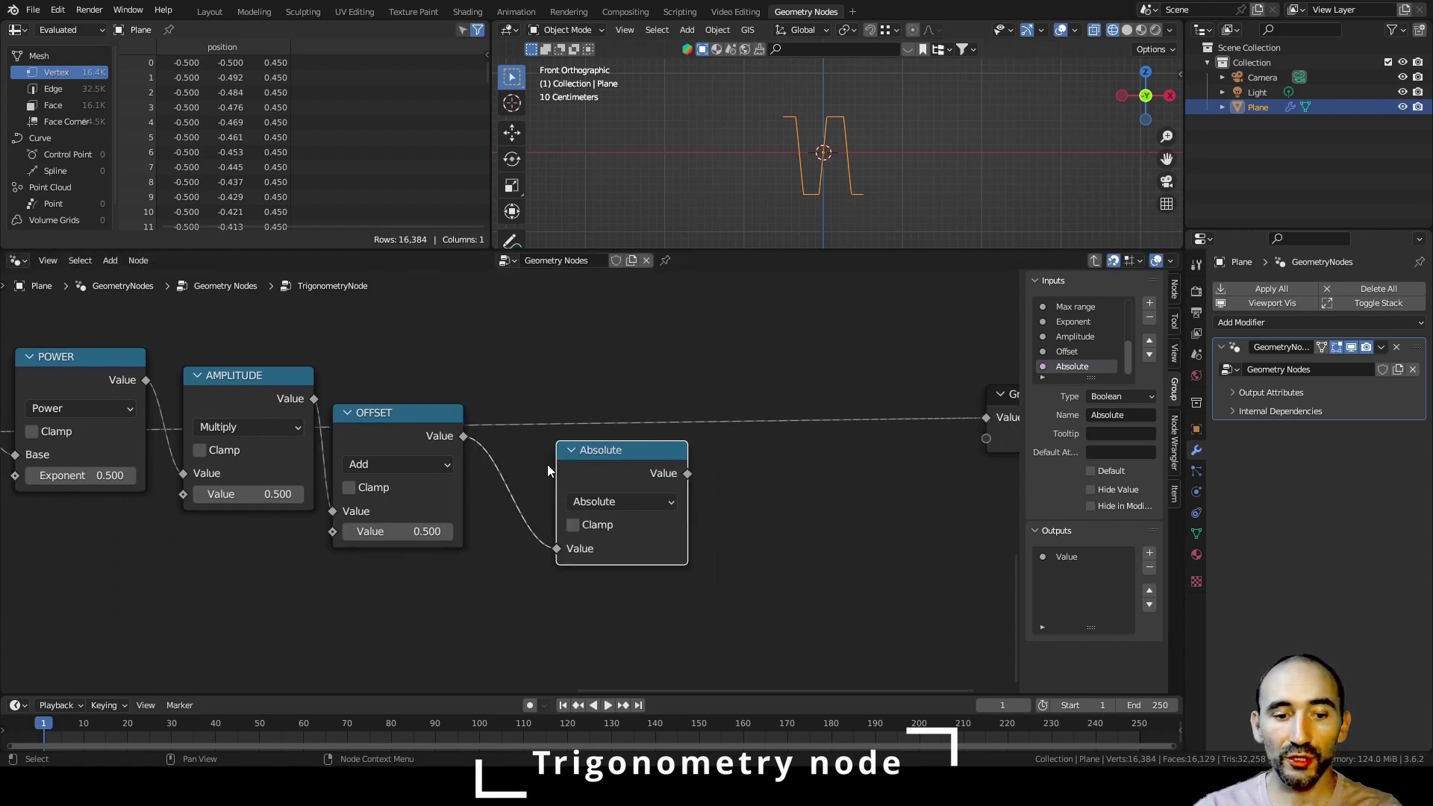
- Place a Switch node after the Absolute node and set its type to Float
key("F3")
type("swi")
key("Return")
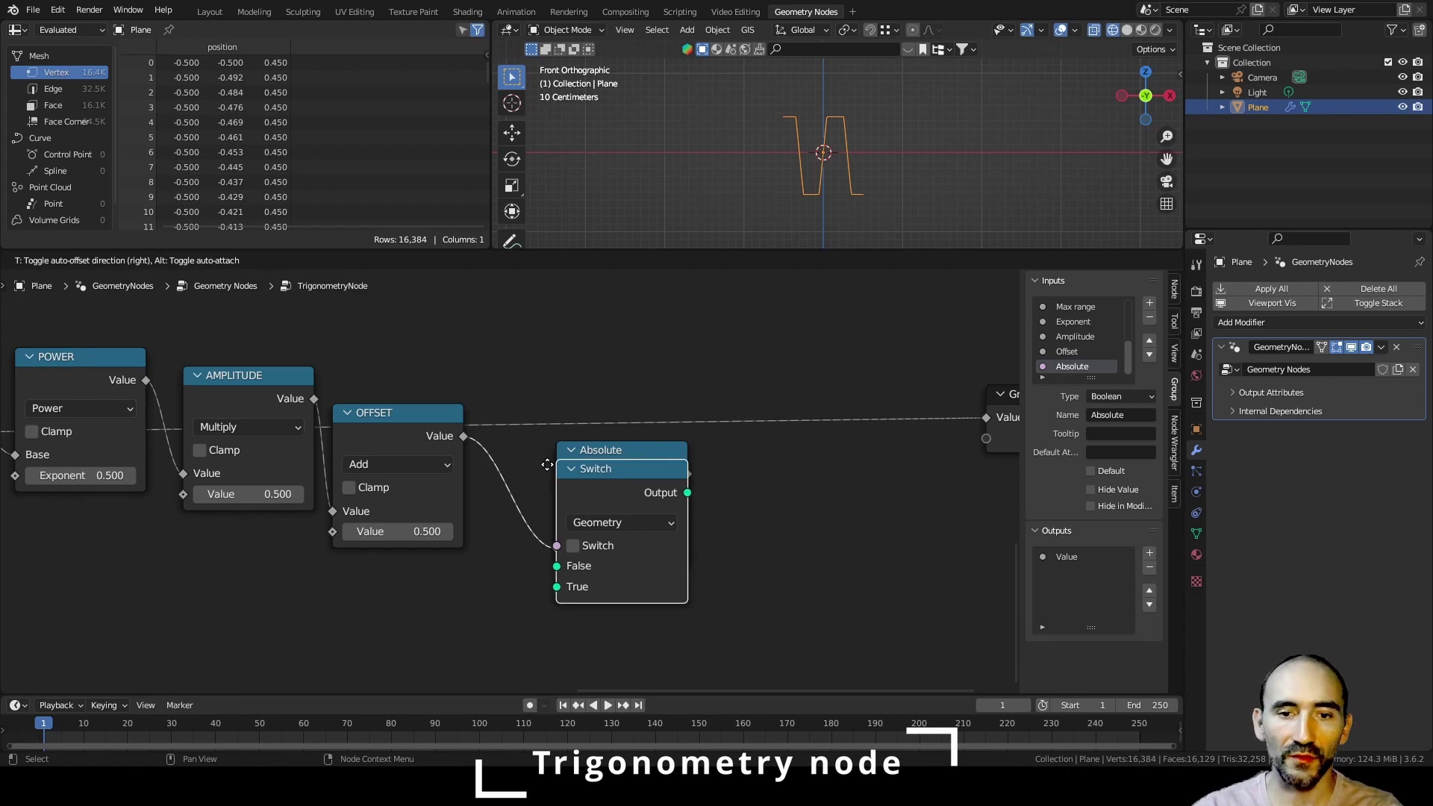
left_click(743, 483)
left_click(789, 522)
left_click(796, 498)
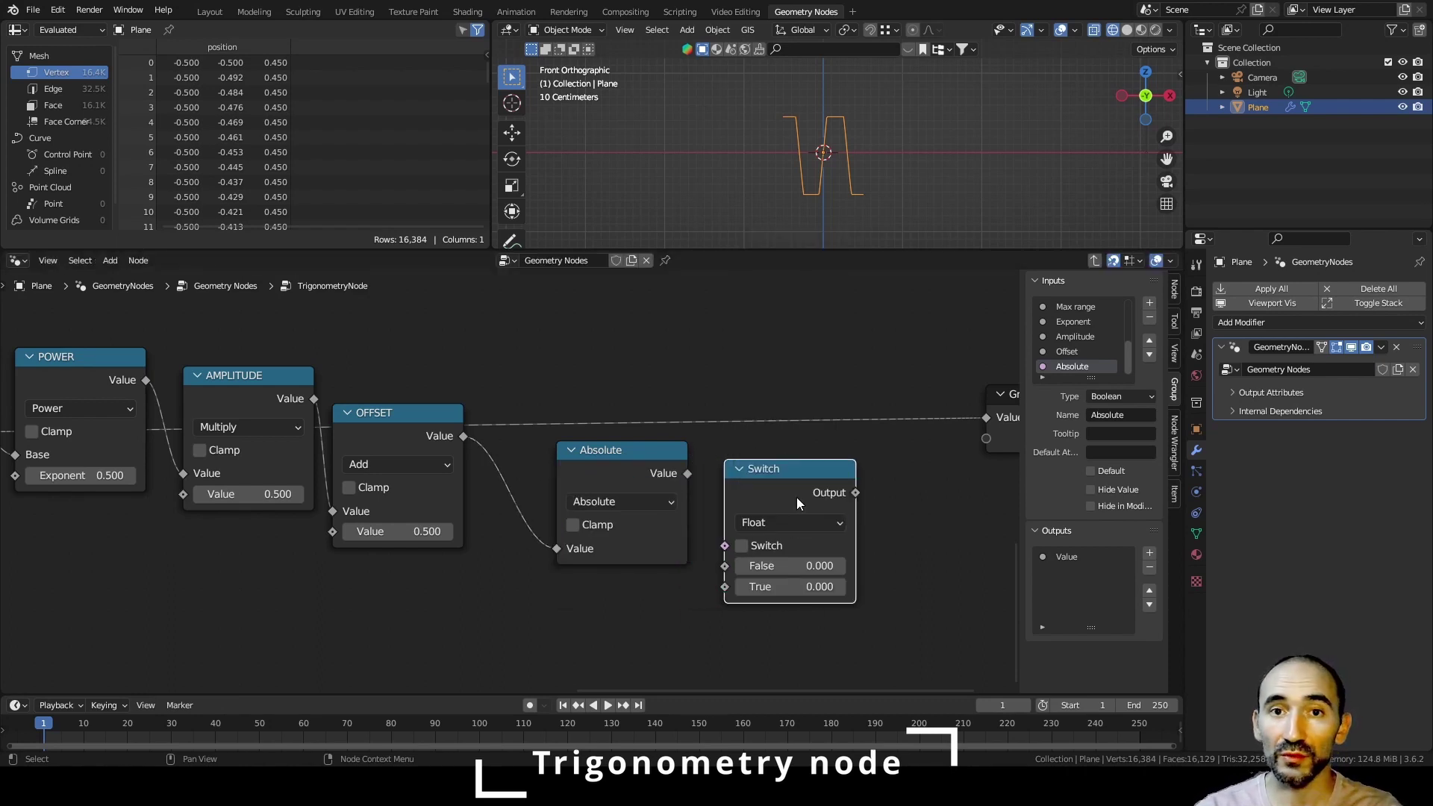
- Arrange the Absolute and Switch nodes, connecting Absolute's value to the Switch's True input and OFFSET's value to False
left_click_drag(638, 459, 601, 458)
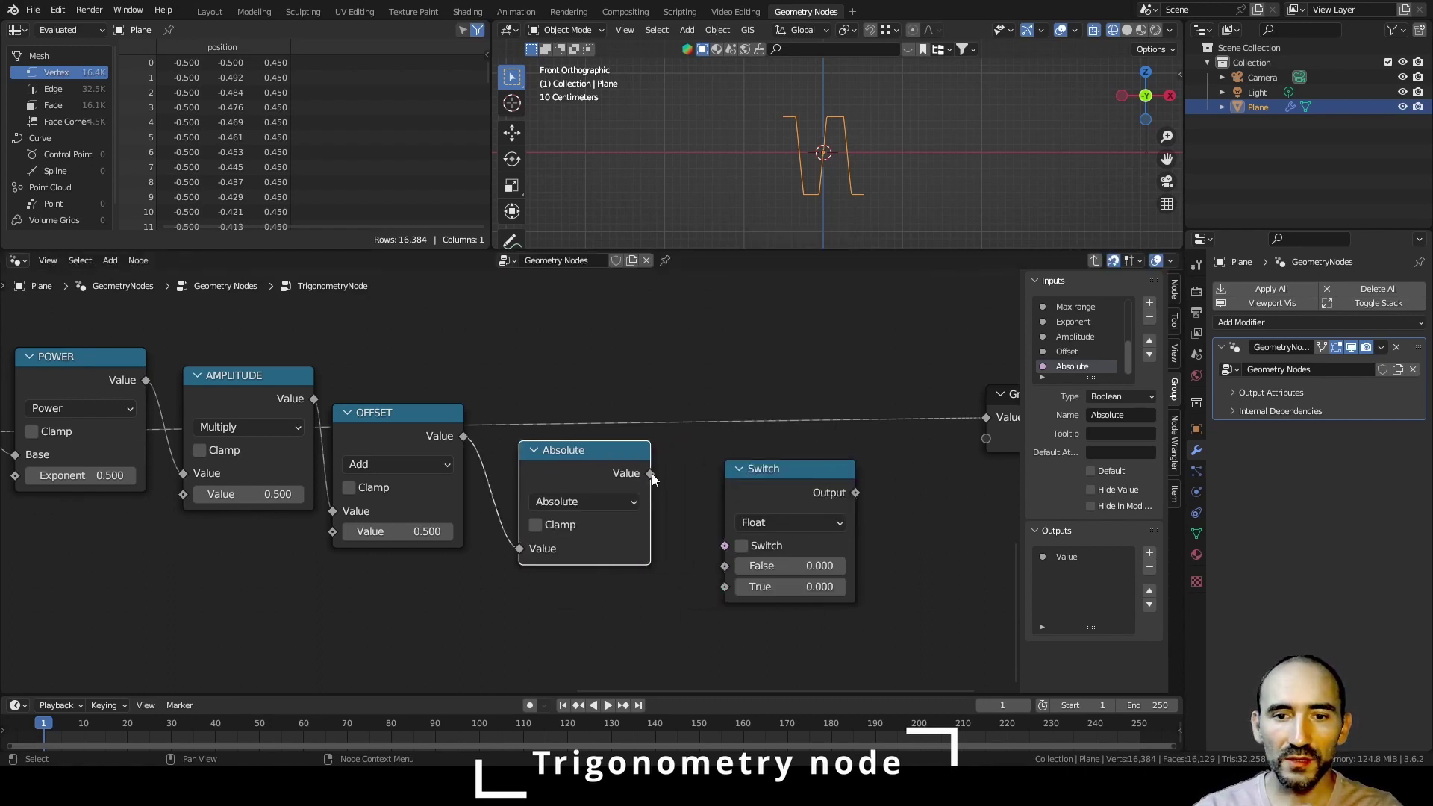
left_click_drag(754, 508, 736, 545)
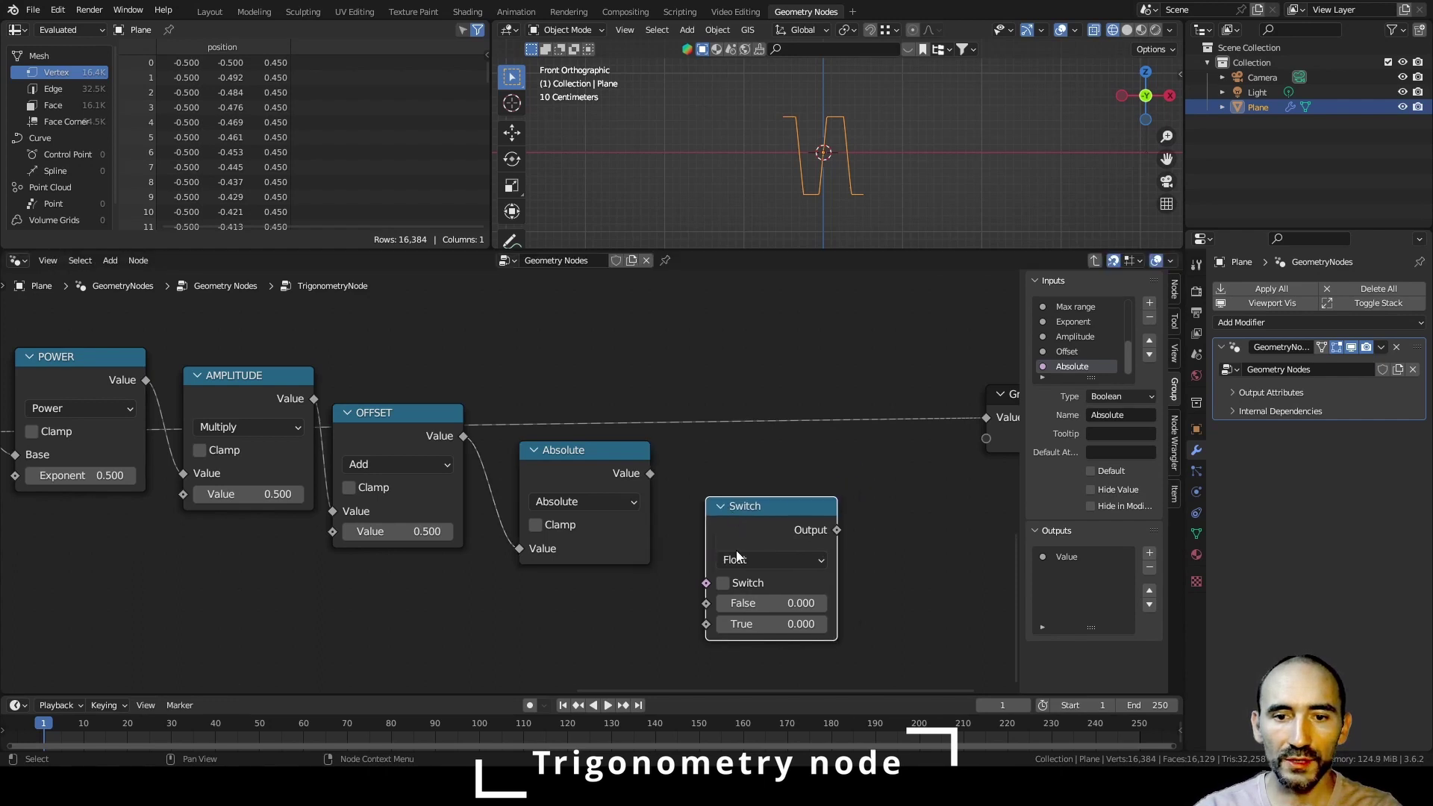
left_click_drag(650, 473, 706, 624)
left_click_drag(465, 437, 707, 603)
- Add a reroute on the OFFSET-to-False link and position it below the Absolute node
left_click(583, 463)
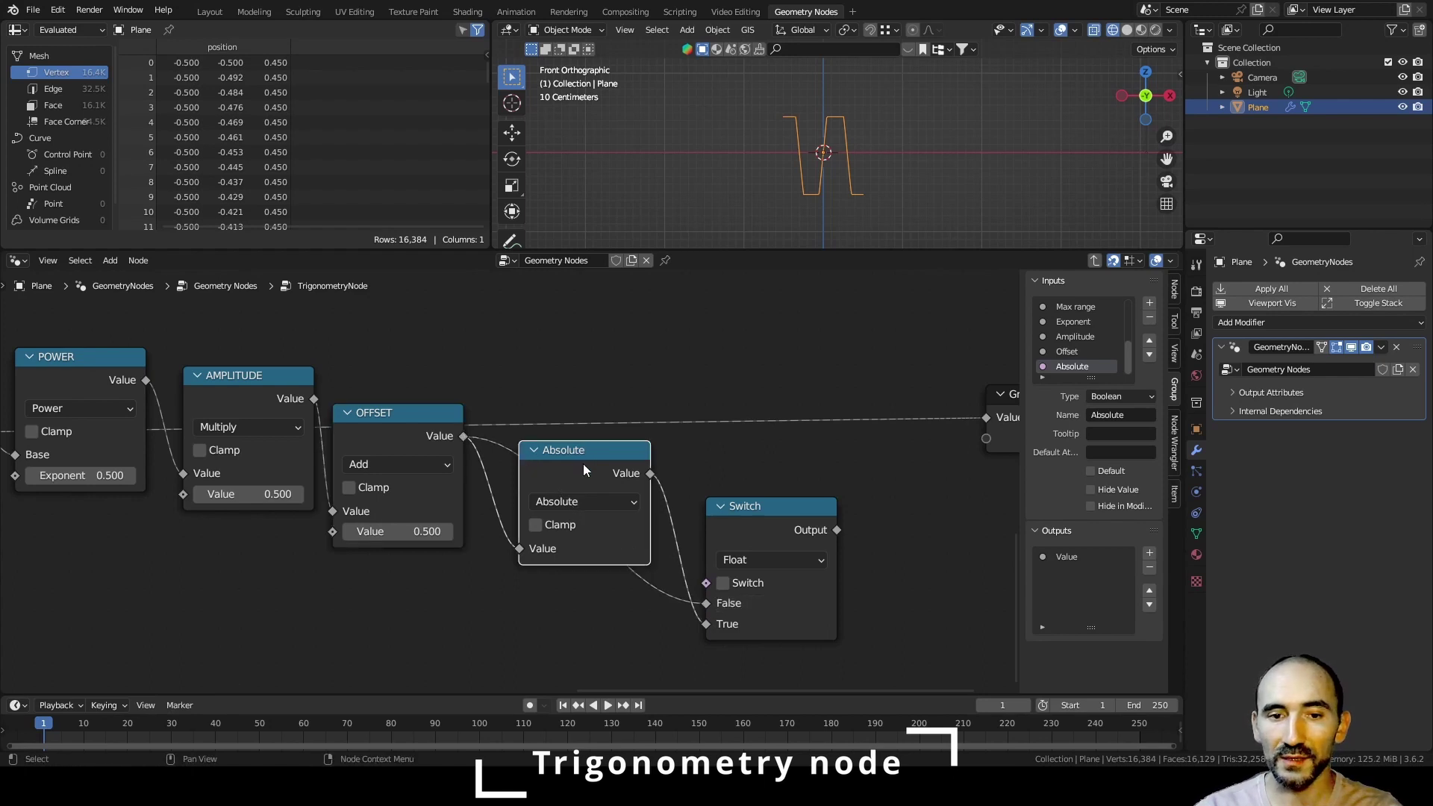
right_click_drag(701, 578, 612, 612, "shift")
left_click_drag(666, 592, 500, 609)
- Collapse the Absolute node, label it ABSOLUTE, and connect the Switch output to the Group Output's Value
left_click(582, 459)
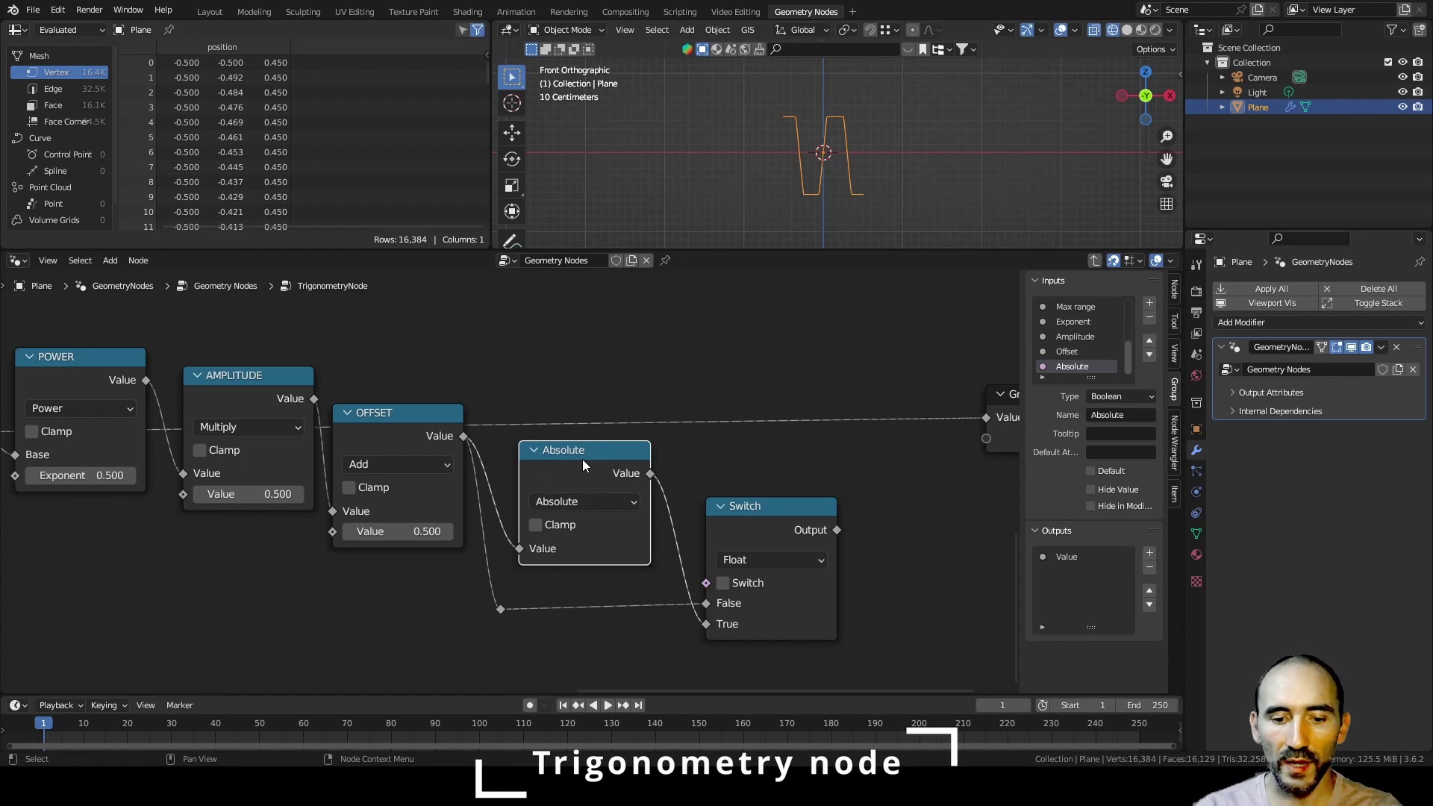
key("h")
key("F2")
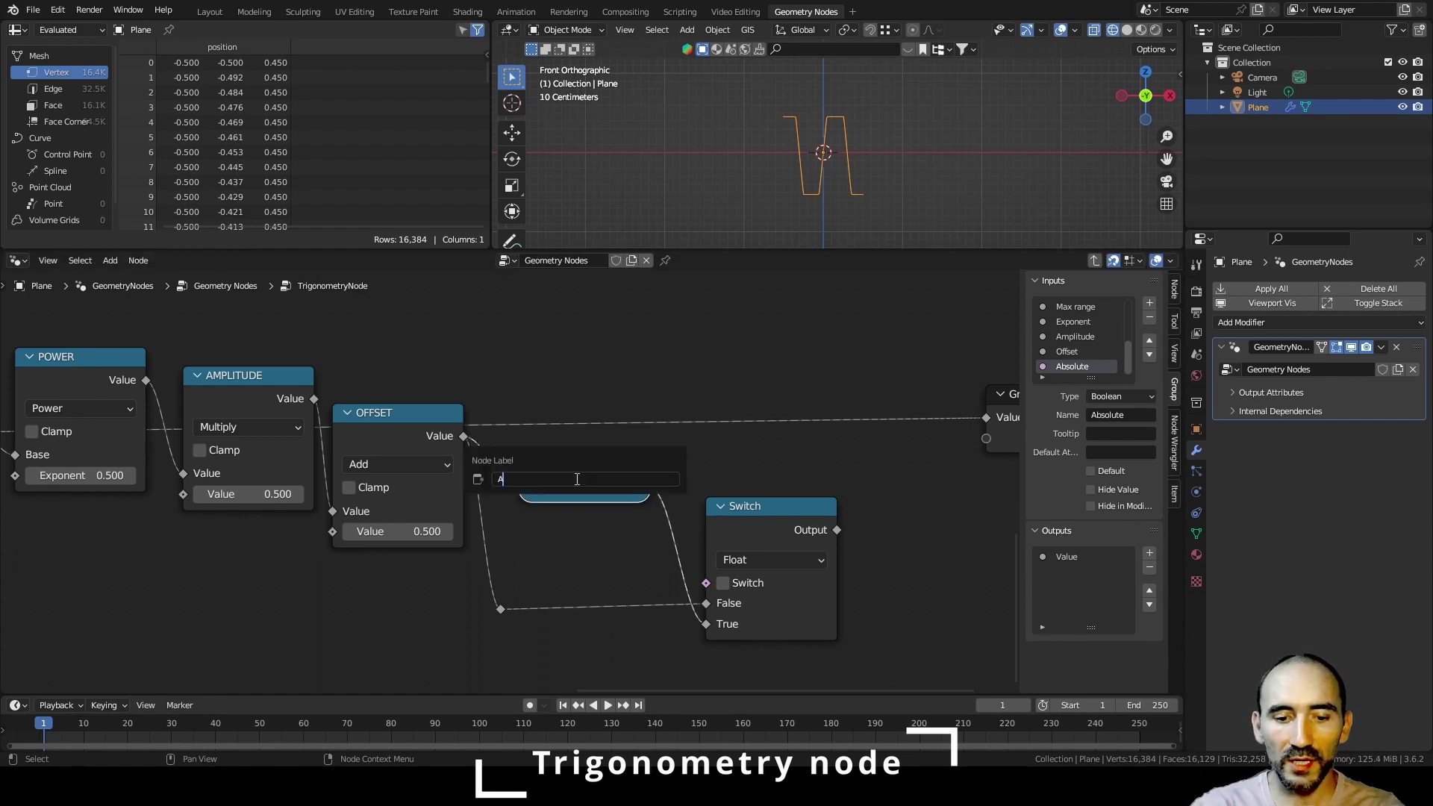
type("ABSOLUTE")
key("Return")
left_click_drag(836, 530, 986, 418)
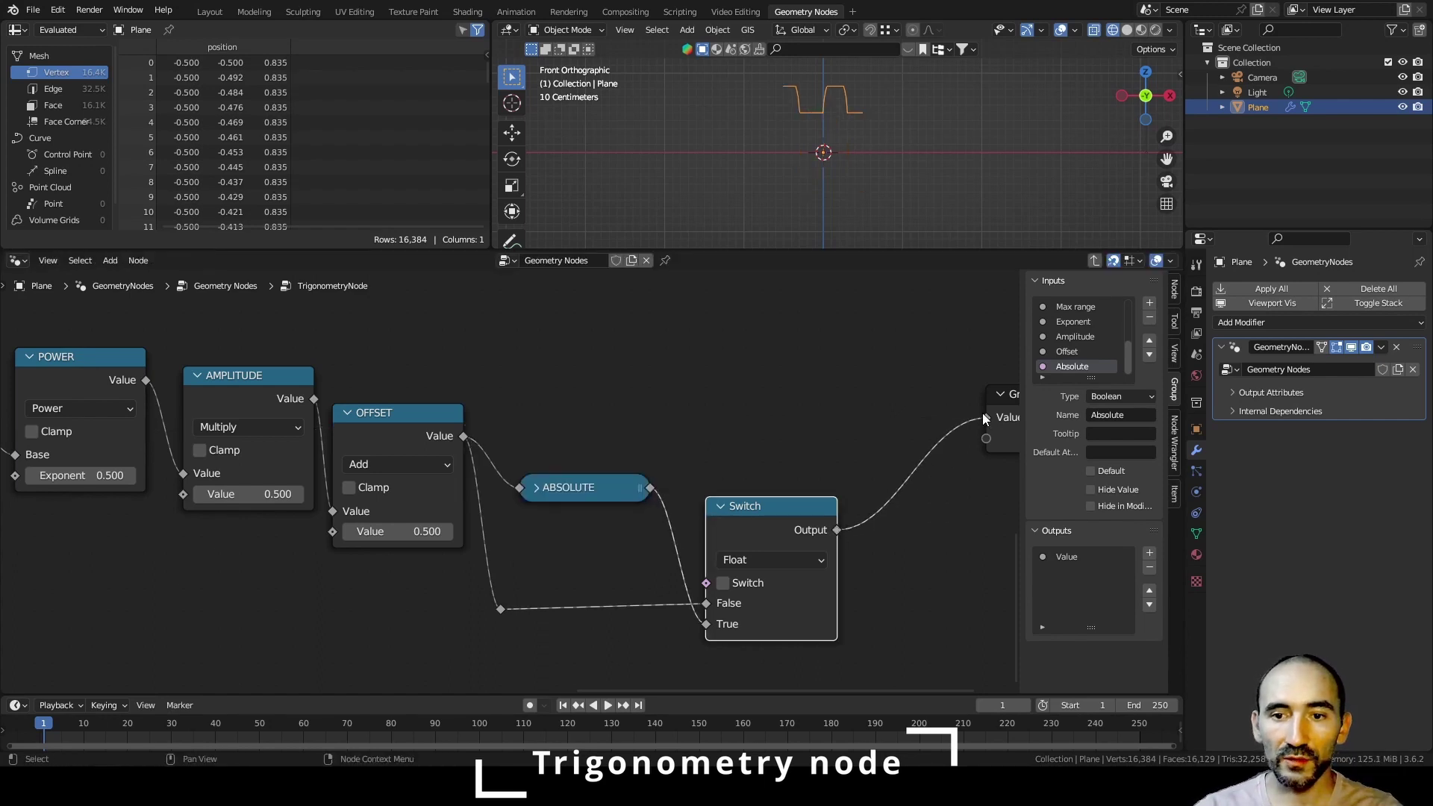
- Wire the Exponent, Amplitude, Offset and Absolute group inputs to the POWER, AMPLITUDE, OFFSET and final Switch nodes respectively
scroll(509, 483, "down", 3)
middle_click_drag(373, 513, 756, 467)
scroll(534, 484, "down", 5)
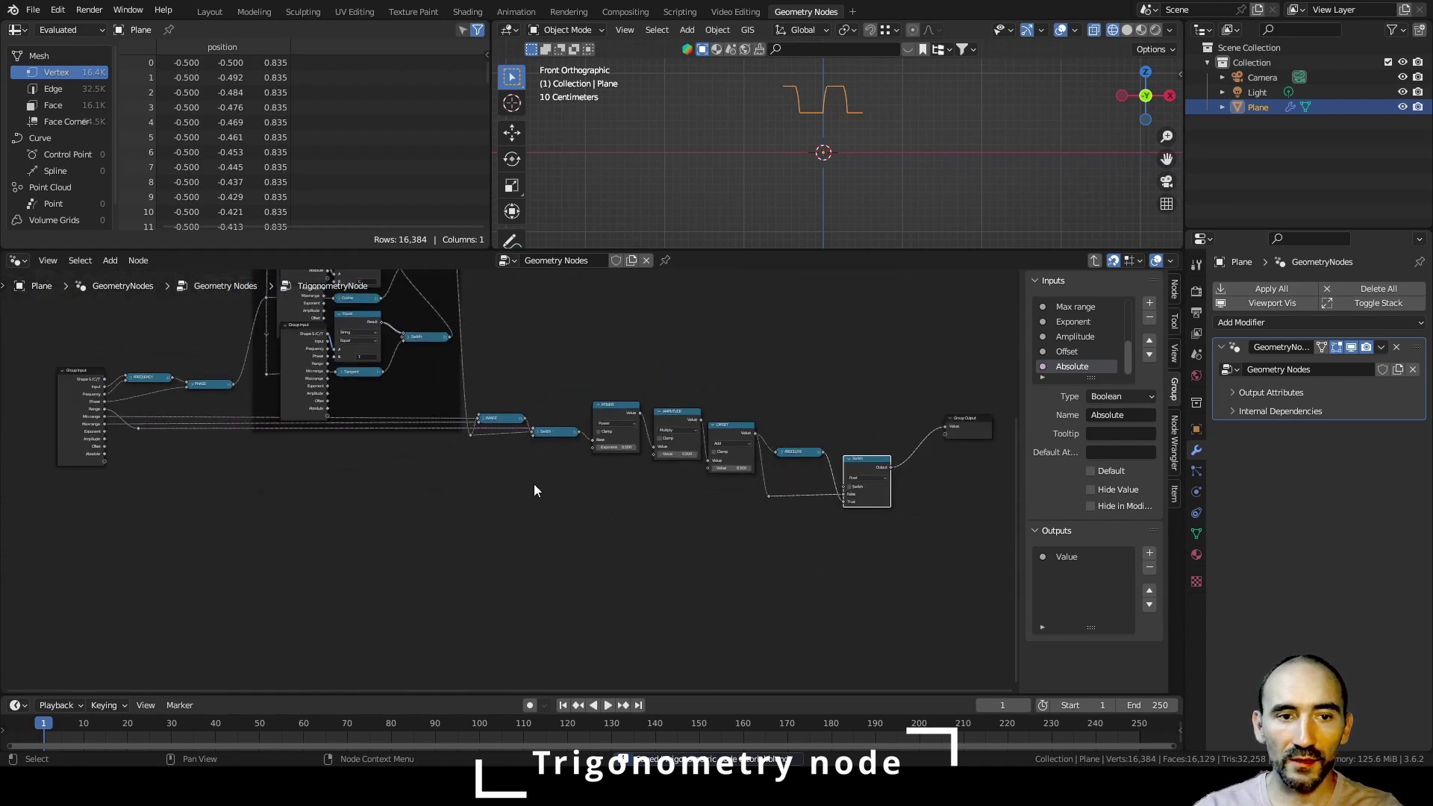
scroll(529, 485, "up", 1)
scroll(224, 460, "up", 4)
middle_click_drag(162, 459, 227, 467)
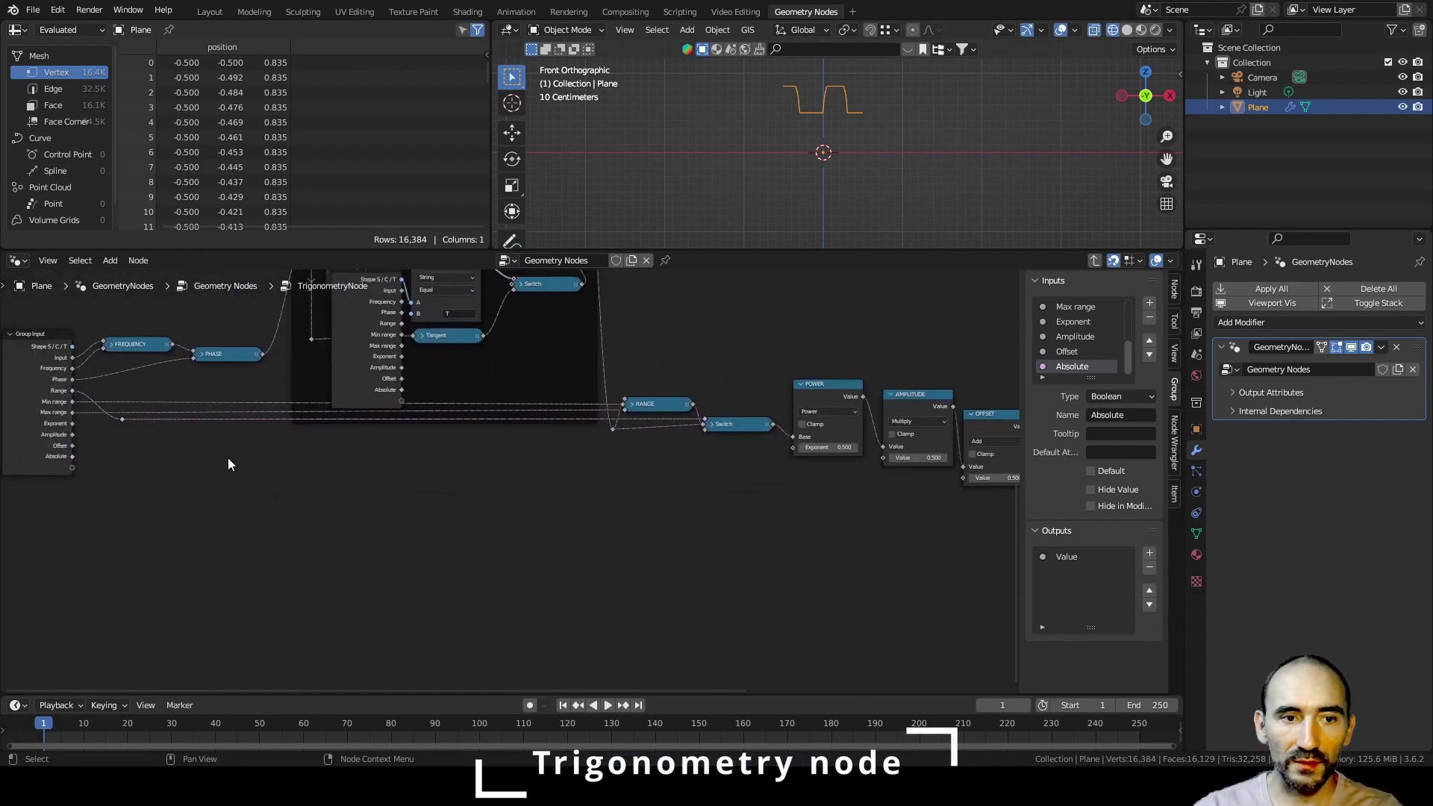
left_click_drag(72, 423, 793, 447)
left_click_drag(72, 434, 965, 478)
scroll(713, 509, "down", 2)
middle_click_drag(713, 509, 585, 514)
left_click_drag(37, 468, 971, 509)
middle_click_drag(849, 511, 697, 516)
- Collapse the POWER, AMPLITUDE and OFFSET nodes
left_click(390, 399)
key("h")
left_click(479, 412)
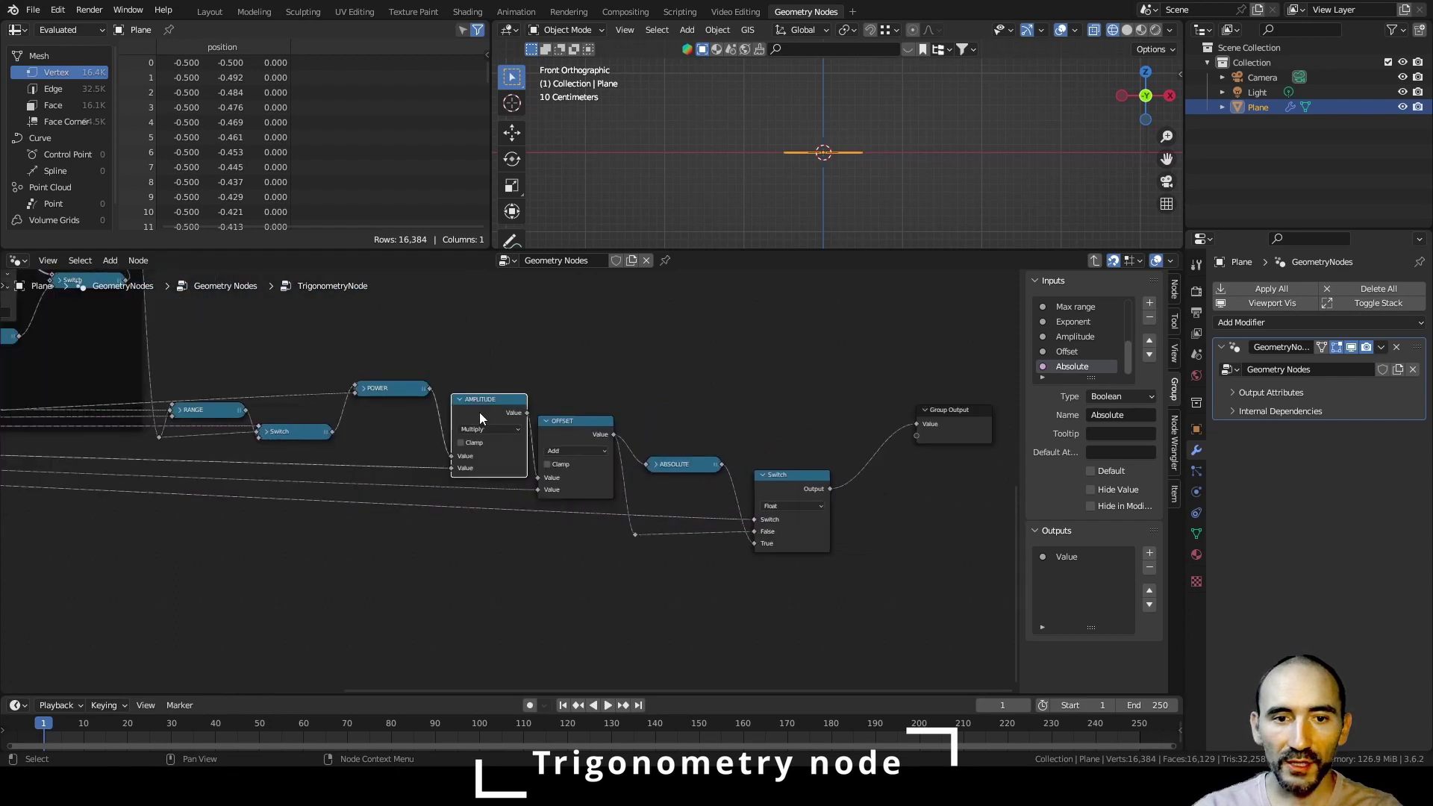
key("h")
left_click(583, 432)
key("h")
- Line up the collapsed POWER, AMPLITUDE and OFFSET nodes in a row after the range Switch
left_click_drag(375, 388, 371, 443)
left_click(472, 401)
left_click_drag(472, 402, 474, 456)
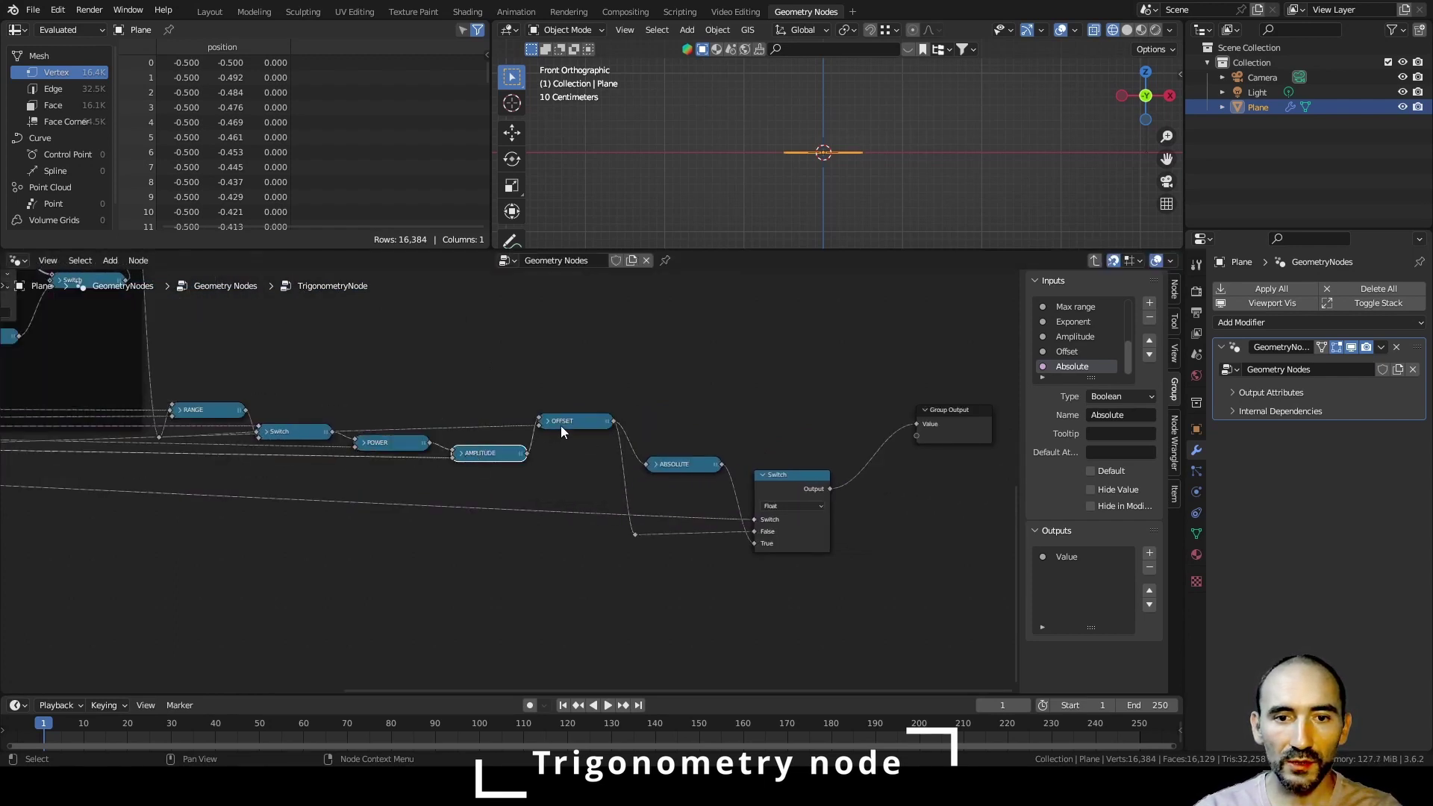
left_click_drag(561, 426, 573, 468)
- Collapse the final Switch and align it, the reroute and the Group Output with the end of the node chain
left_click(781, 475)
key("h")
left_click_drag(781, 476, 781, 496)
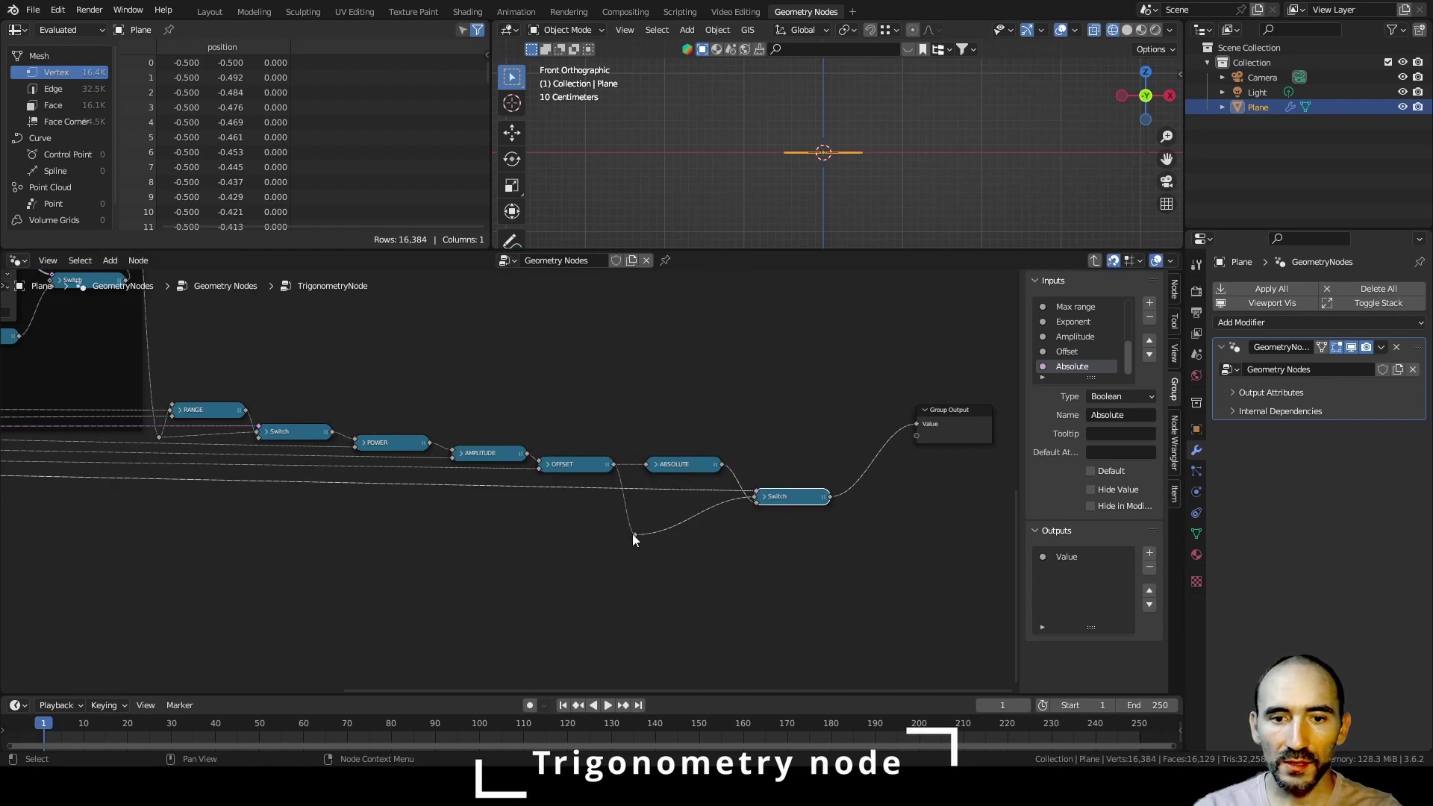
left_click_drag(633, 535, 634, 501)
left_click_drag(930, 436, 853, 508)
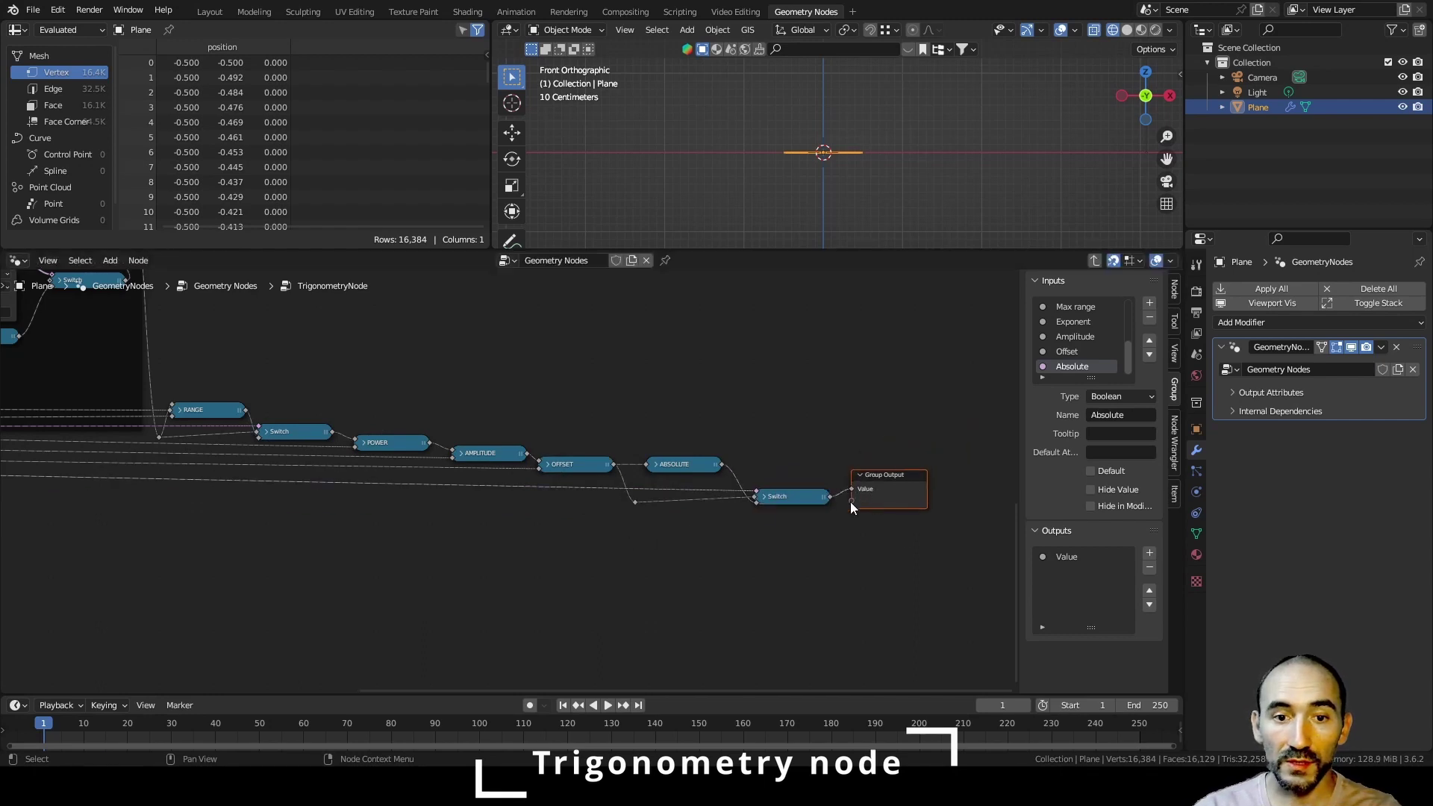
- Exit the TrigonometryNode group to the parent node tree and save the file
key("Tab")
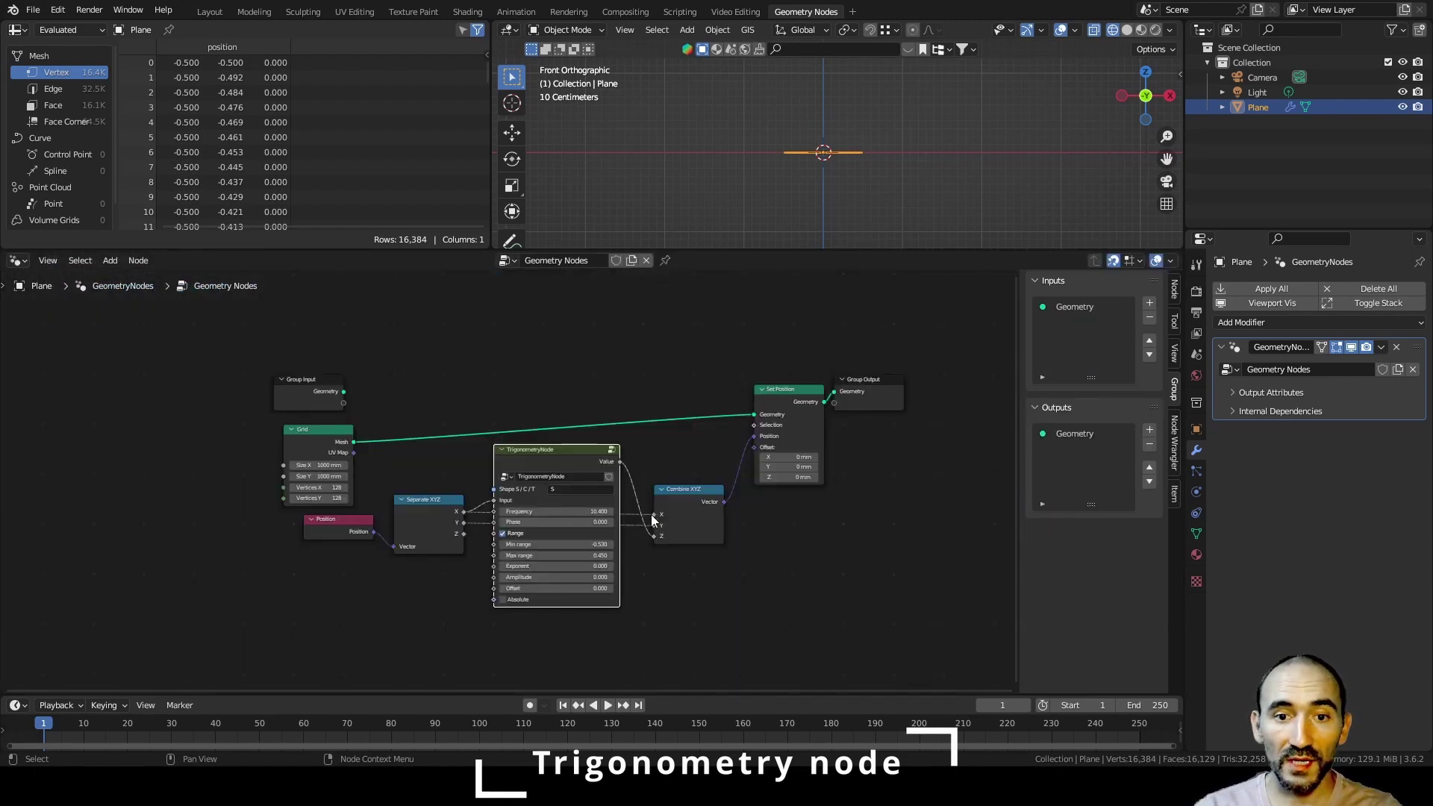
scroll(639, 531, "up", 7)
middle_click_drag(620, 545, 610, 482)
key("ctrl+s")
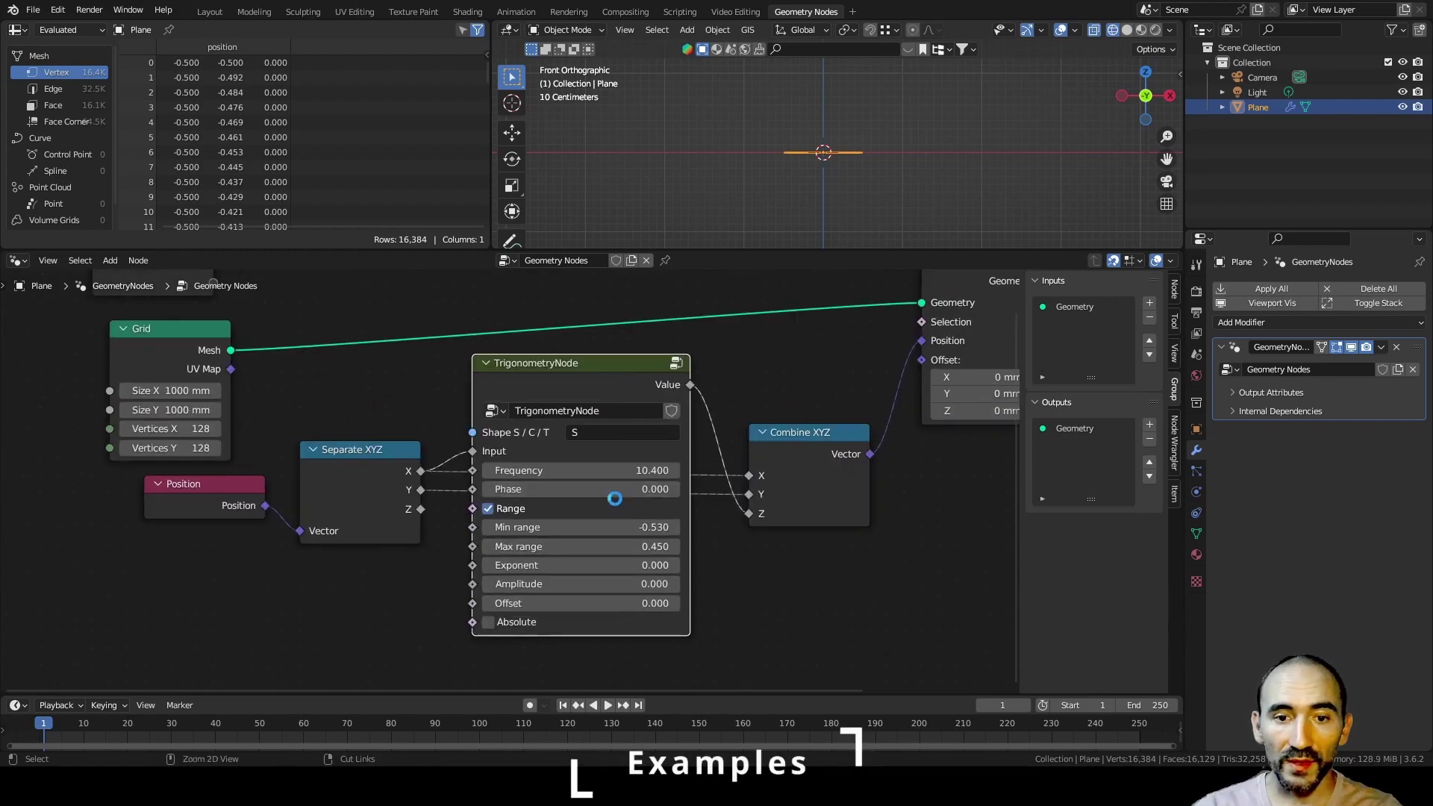
key("ctrl+s")
- Set the TrigonometryNode's Exponent to 1 and Amplitude to 1
left_click(547, 565)
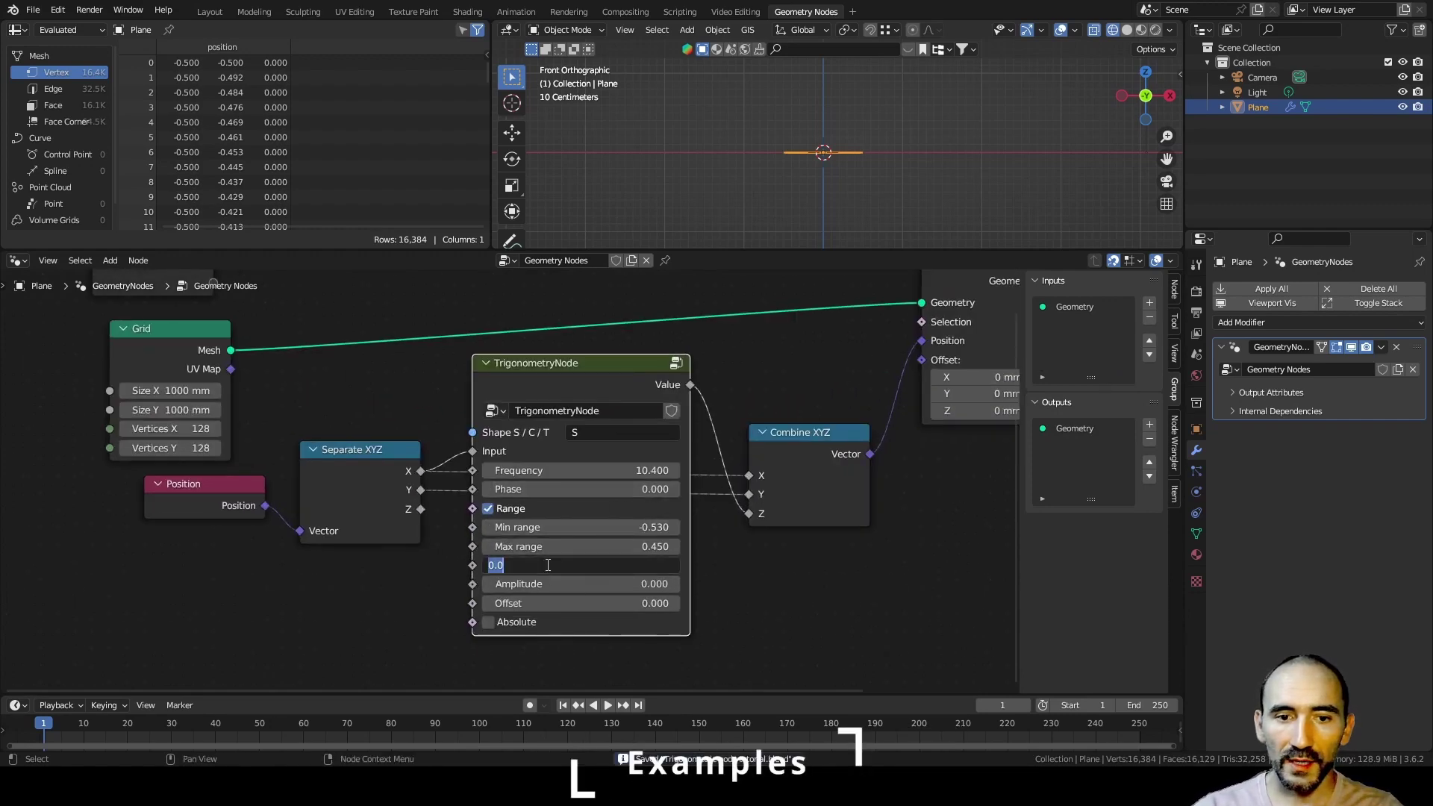
type("1")
key("Return")
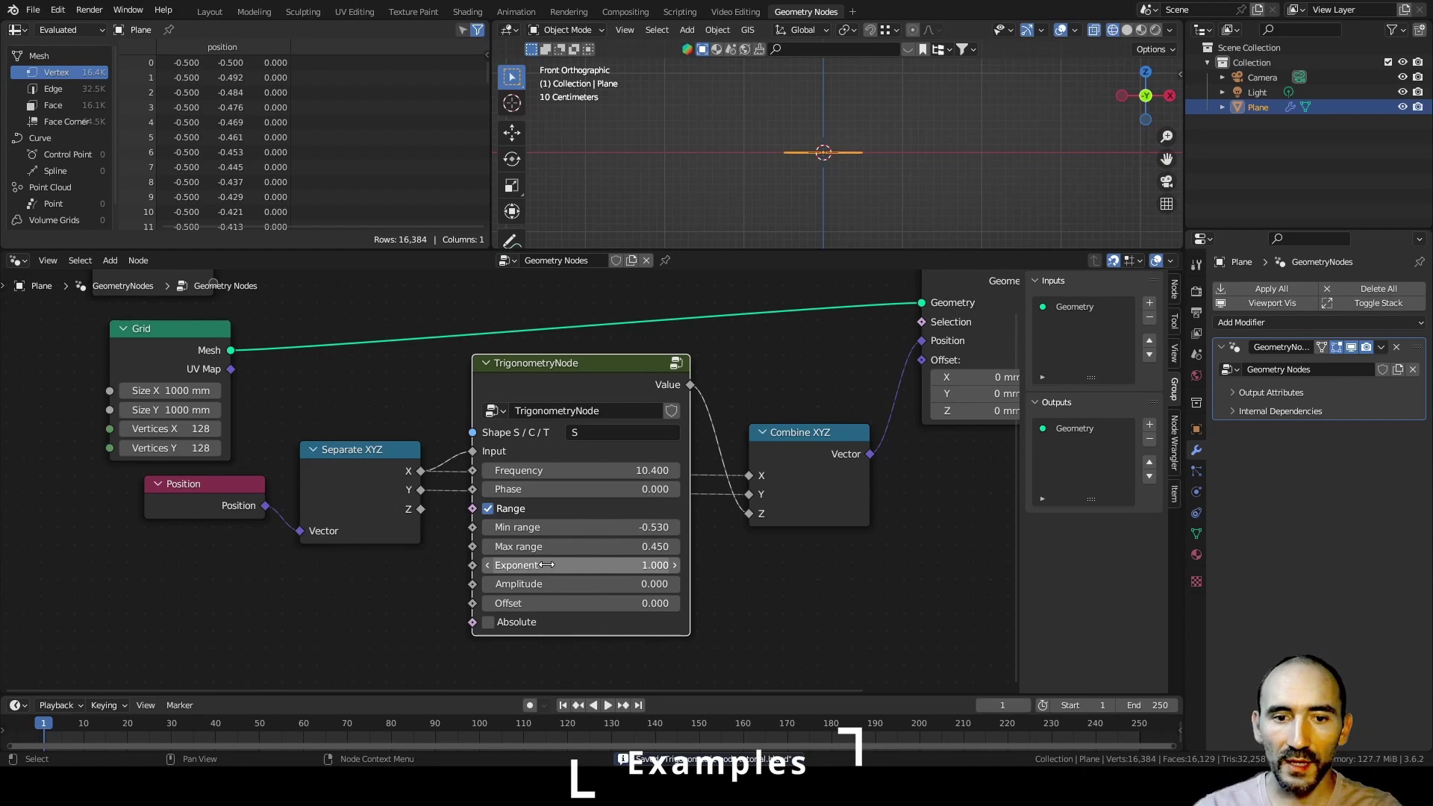
left_click(553, 582)
type("1")
key("Return")
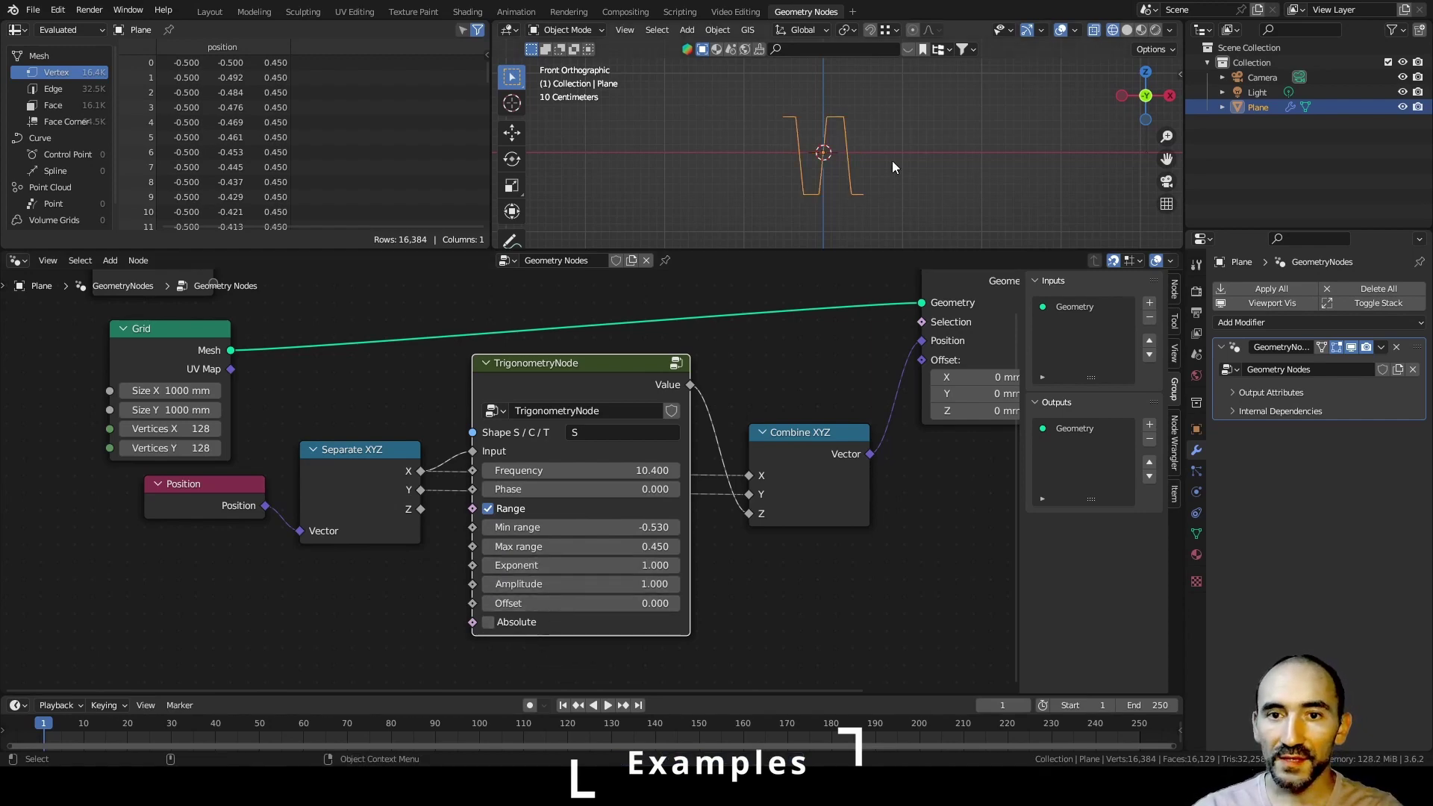
- Turn off the TrigonometryNode's Range option and set Exponent to 2 and Amplitude to 0.290
left_click_drag(578, 564, 599, 565)
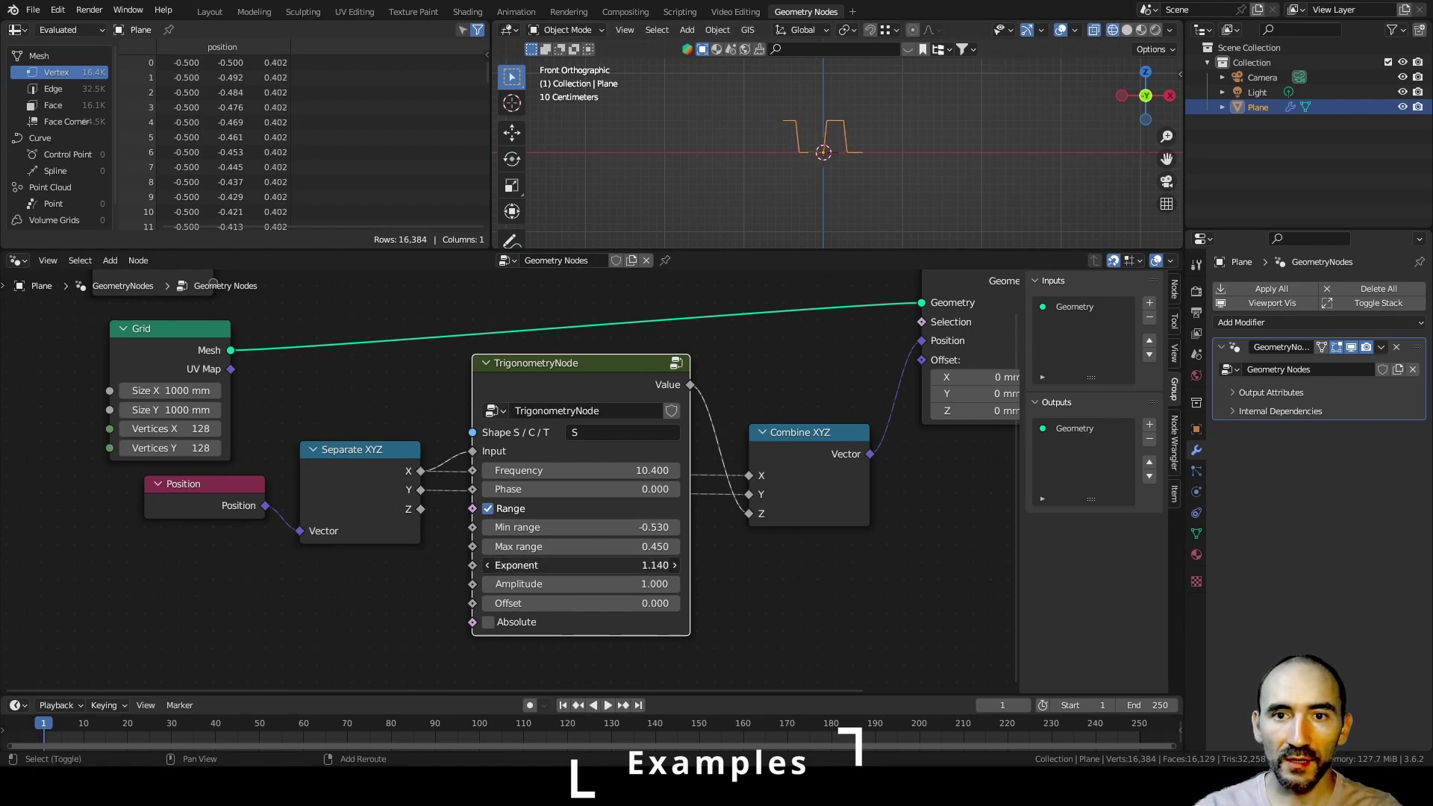
right_click(554, 565)
left_click(490, 509)
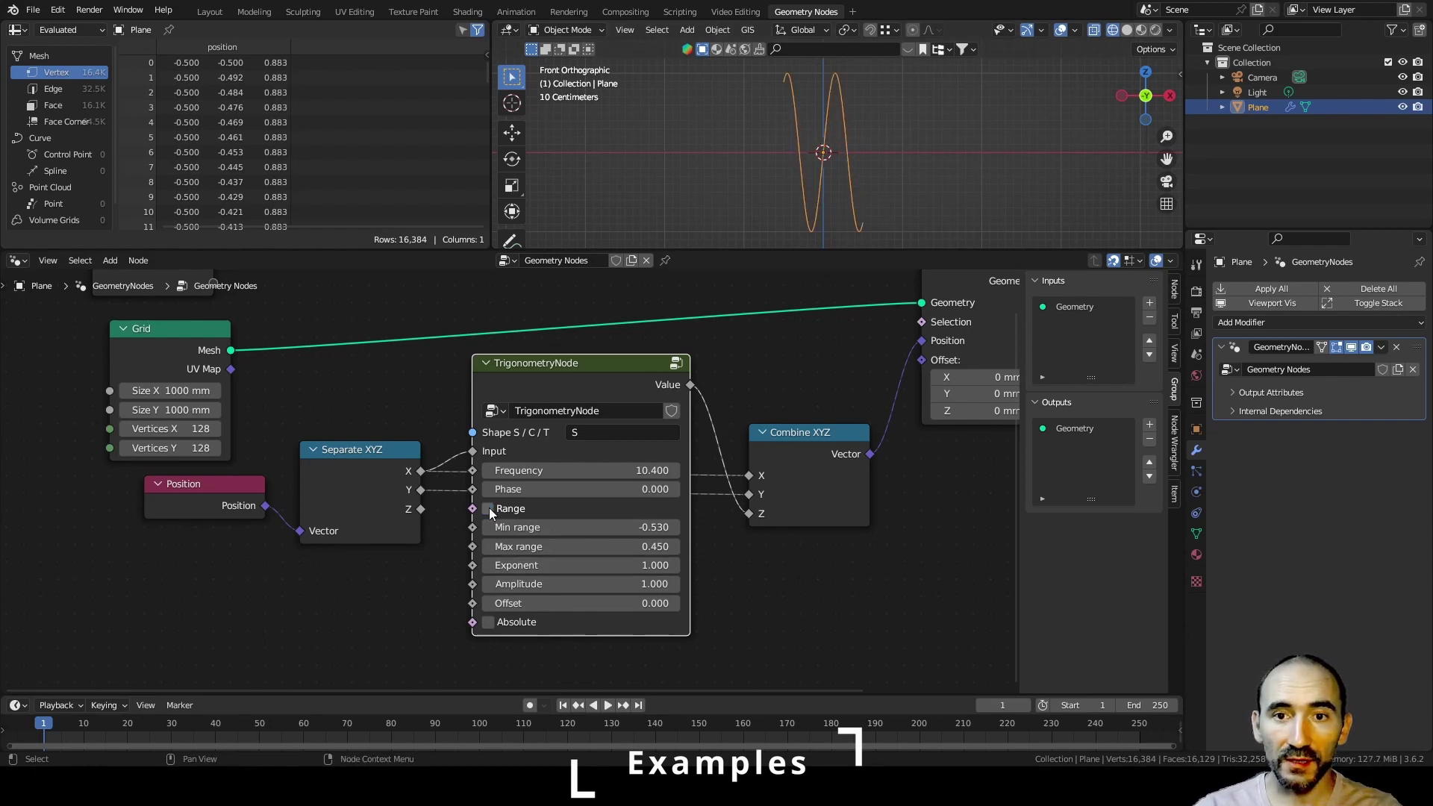
left_click_drag(580, 583, 644, 569)
scroll(902, 185, "up", 5)
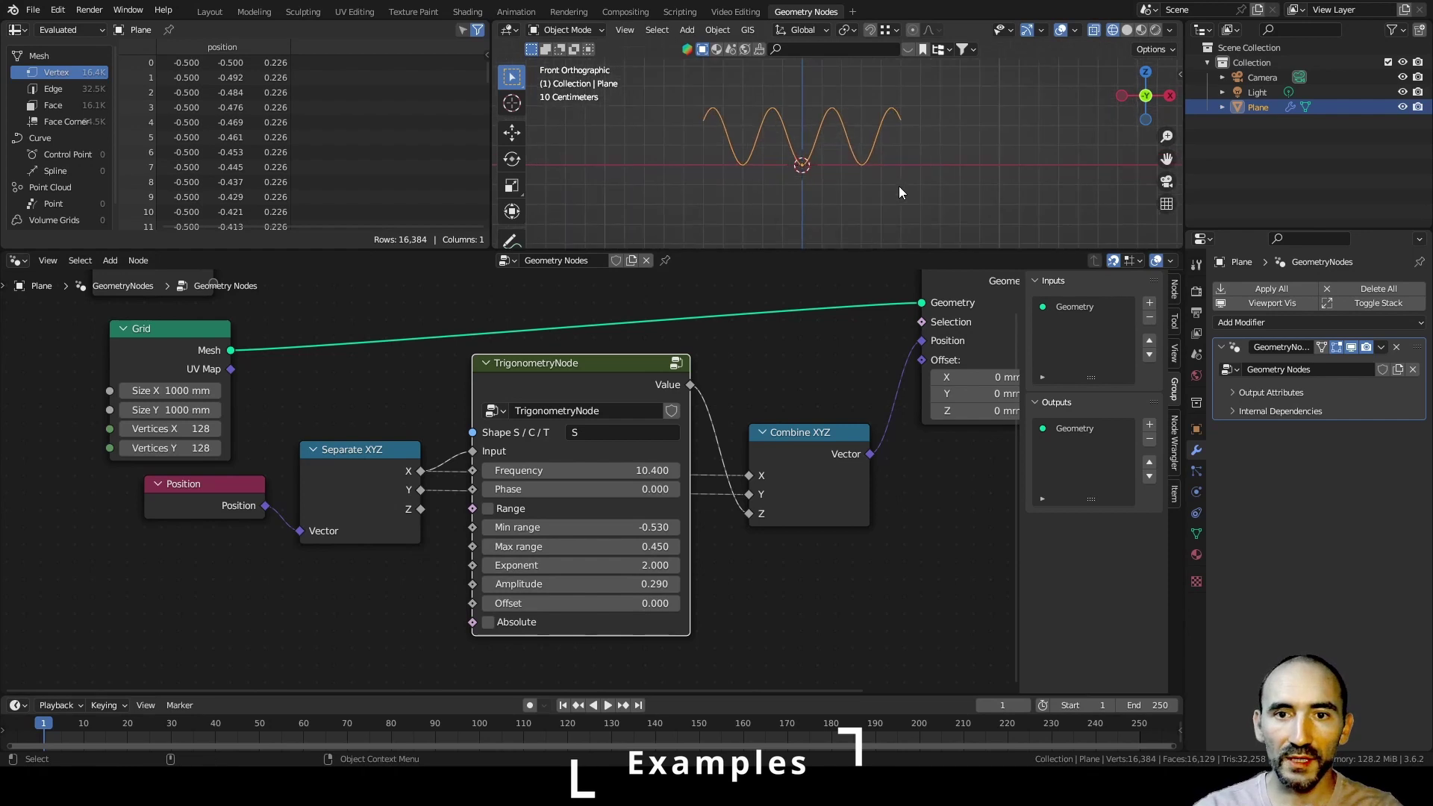
middle_click_drag(725, 120, 782, 97, "shift")
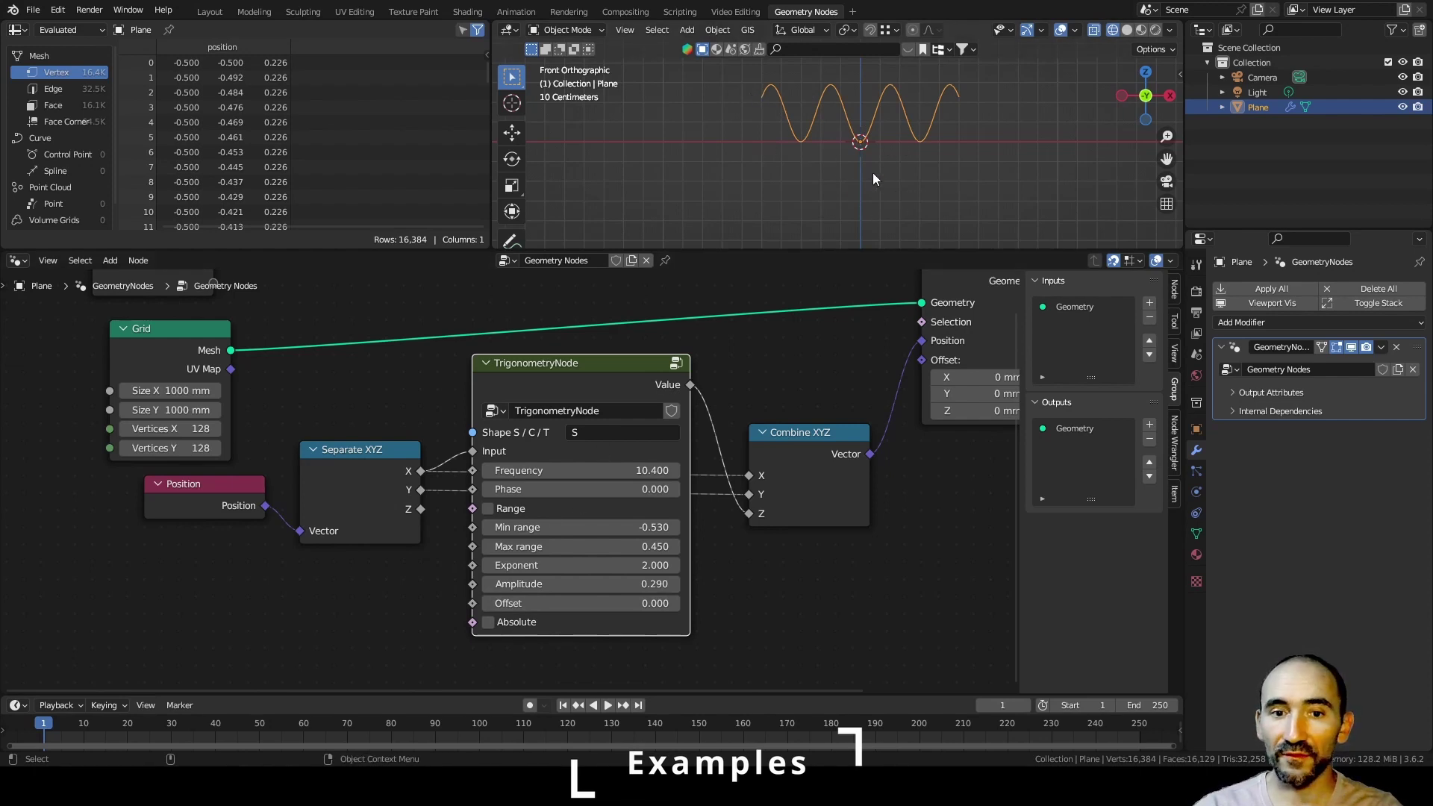
- Set Exponent to 1, enable Absolute, and raise Amplitude to 0.330
left_click(532, 565)
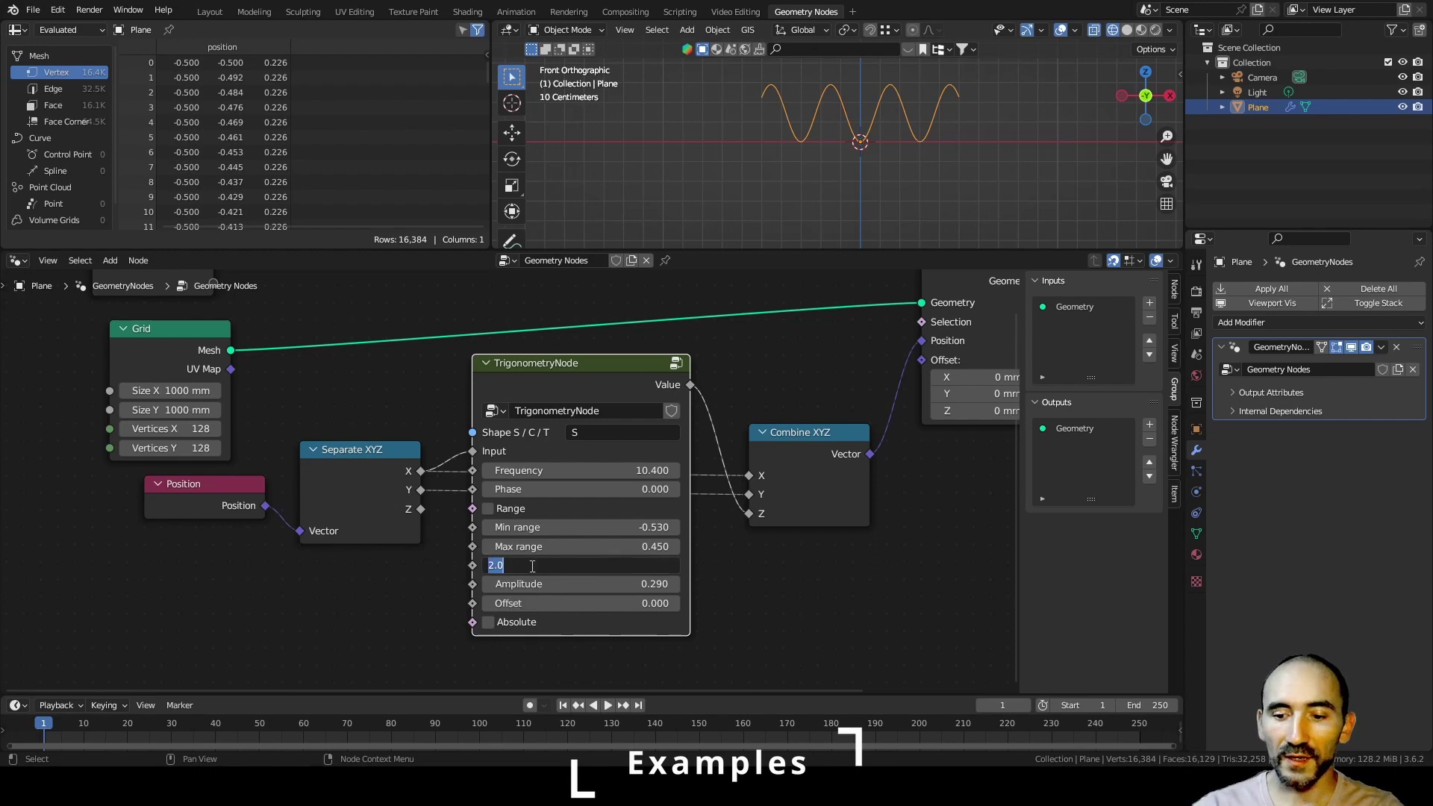
type("1")
key("Return")
left_click(489, 622)
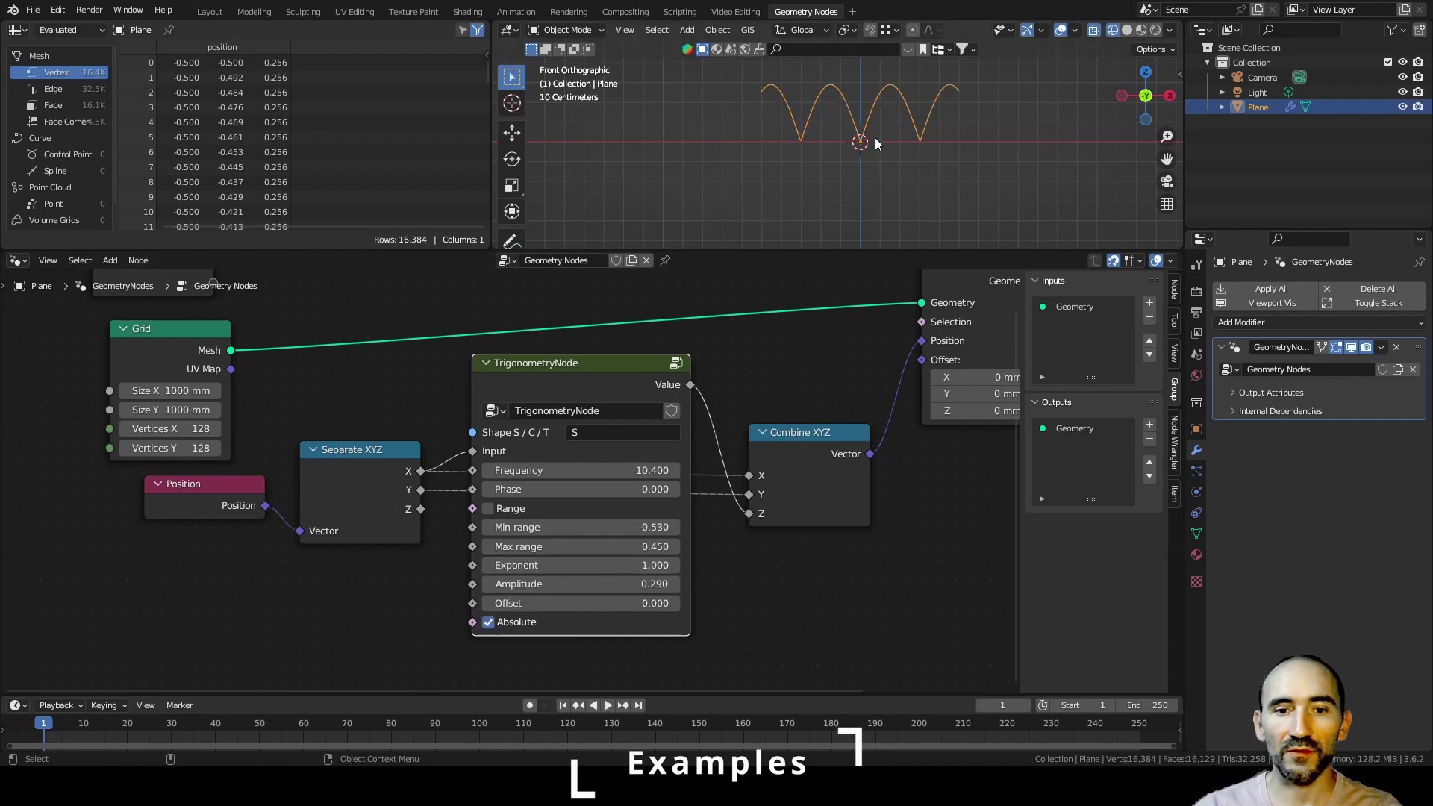
mouse_move(569, 585)
left_mouse_down()
mouse_move(593, 585)
mouse_move(560, 584)
left_mouse_up()
- Try fractional Exponent values such as 1.370, and set Exponent to 2
left_click_drag(581, 566, 594, 565)
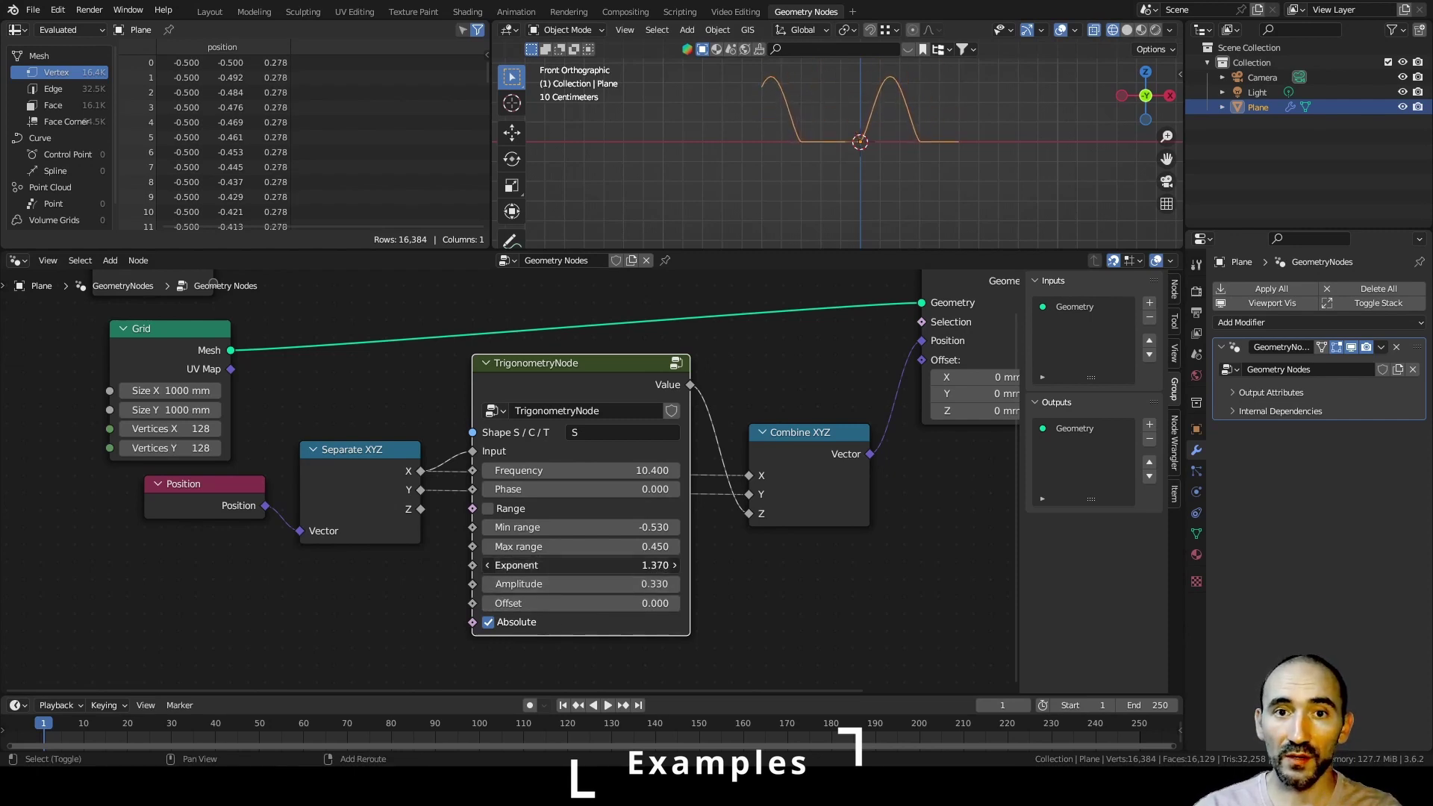
left_click_drag(610, 566, 612, 566, "shift")
double_click(558, 567)
type("2")
key("Return")
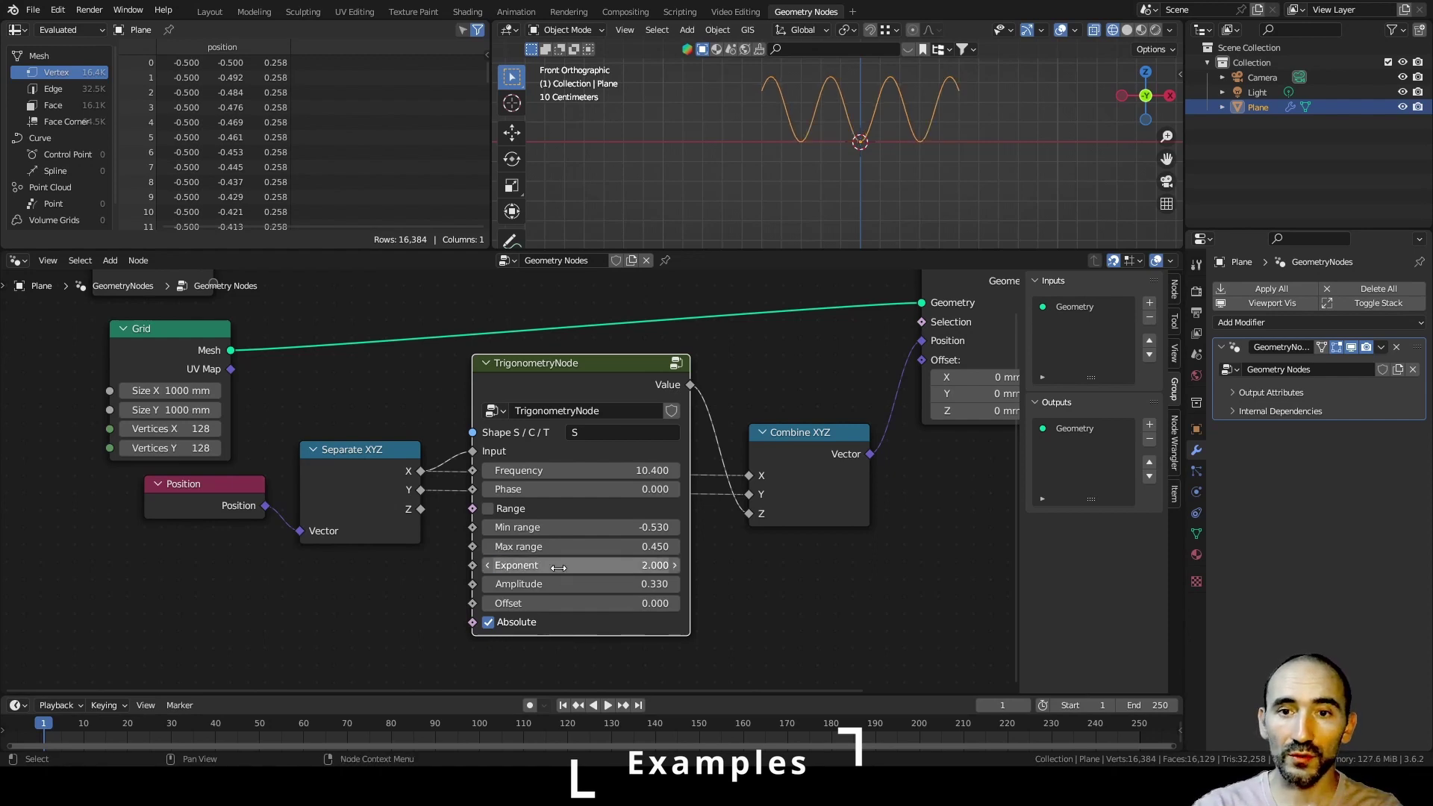
- Test Exponent values of 3 and 6, and raise the Exponent to about 41.5
left_click(558, 565)
type("3")
key("Return")
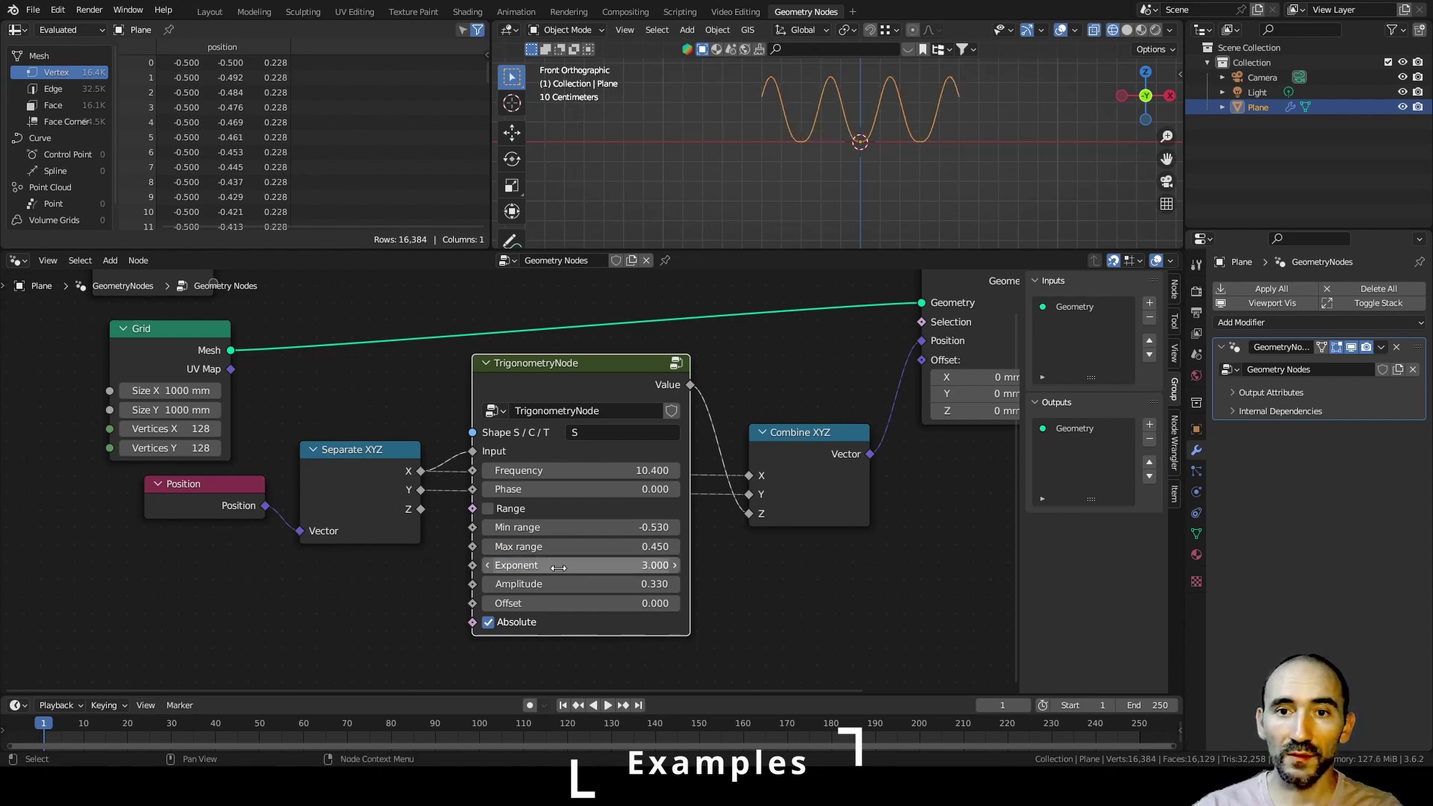
left_click(558, 565)
type("6")
key("Return")
left_click_drag(558, 568, 761, 568)
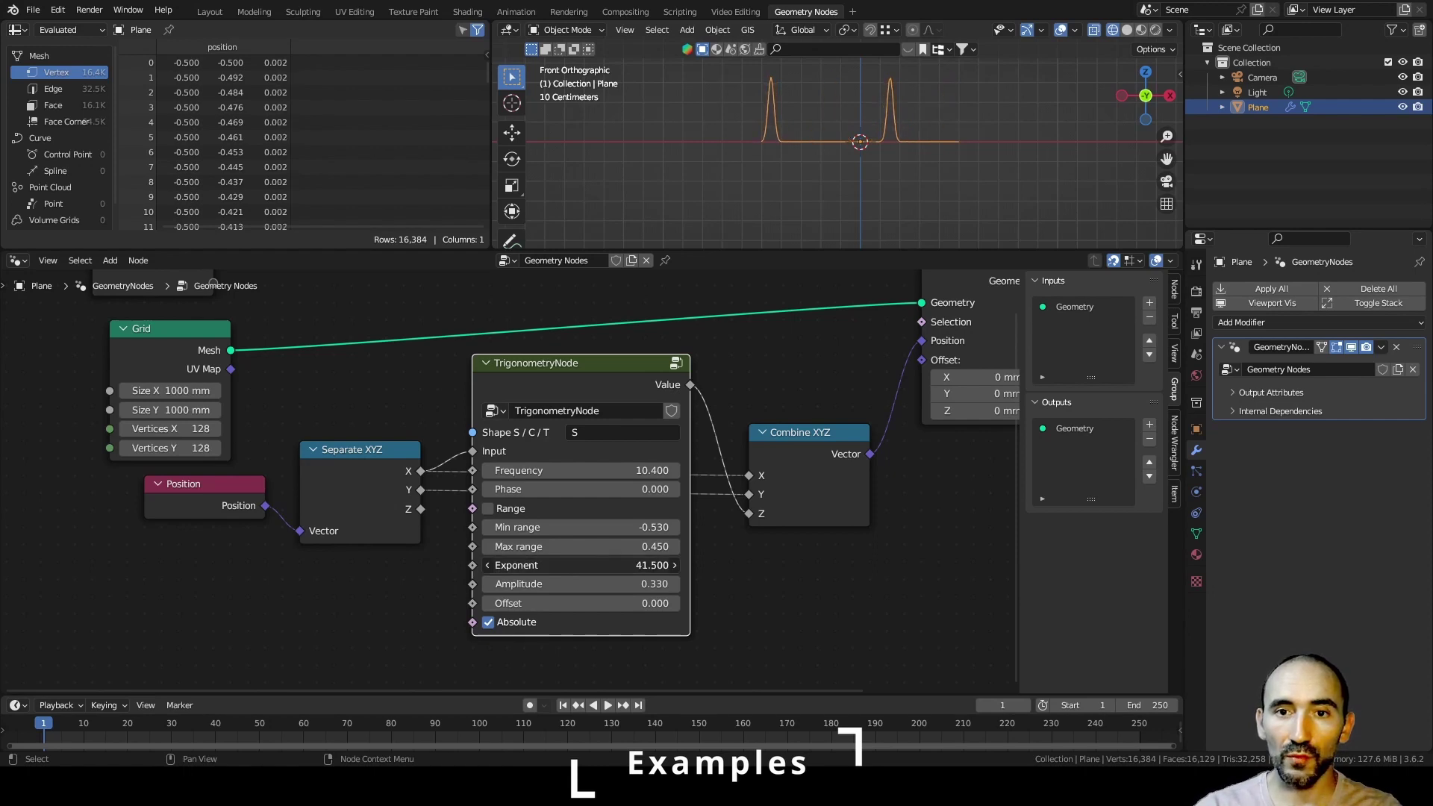
- Set the TrigonometryNode's Exponent to 30 and raise its Phase to 5.890
left_click(561, 565)
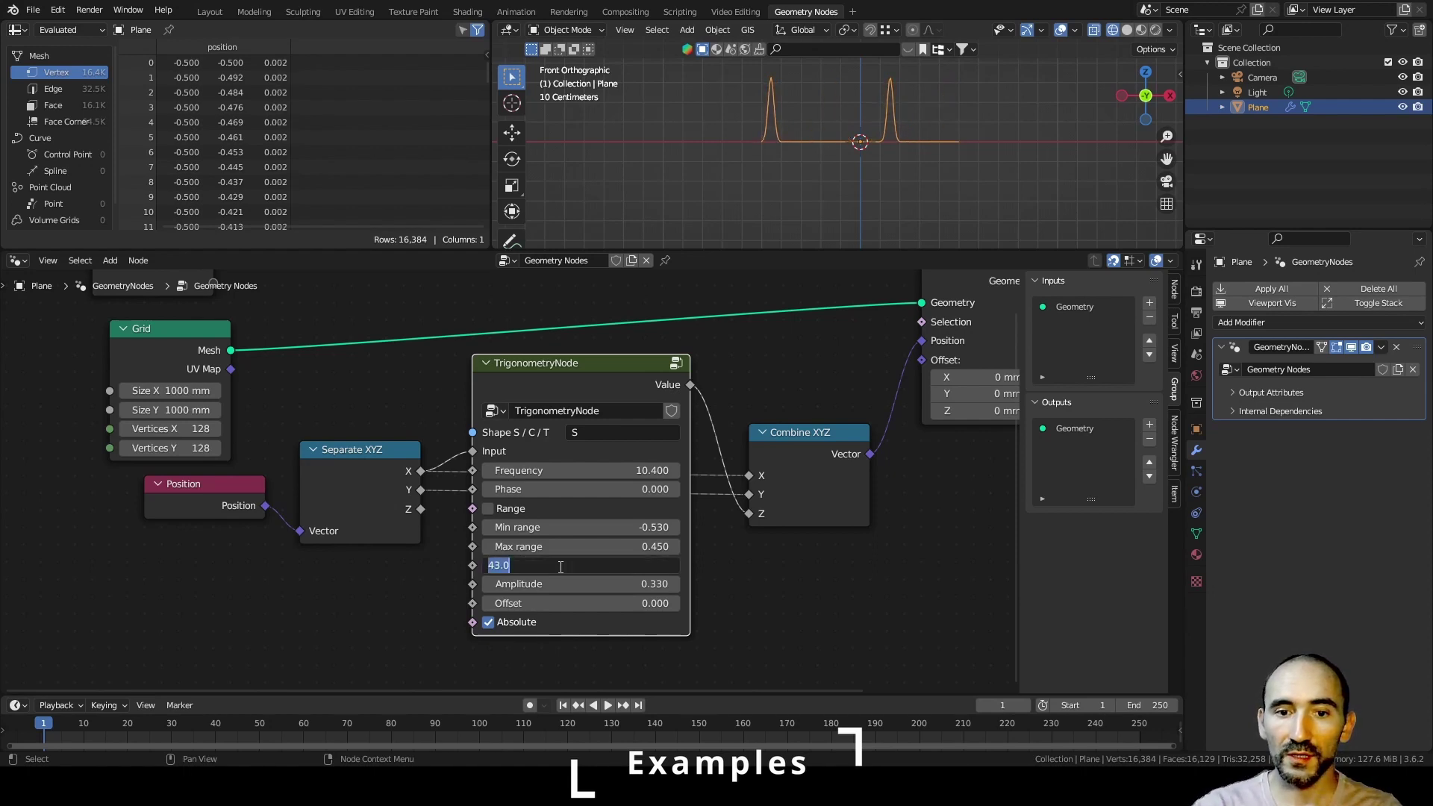
type("30")
key("Return")
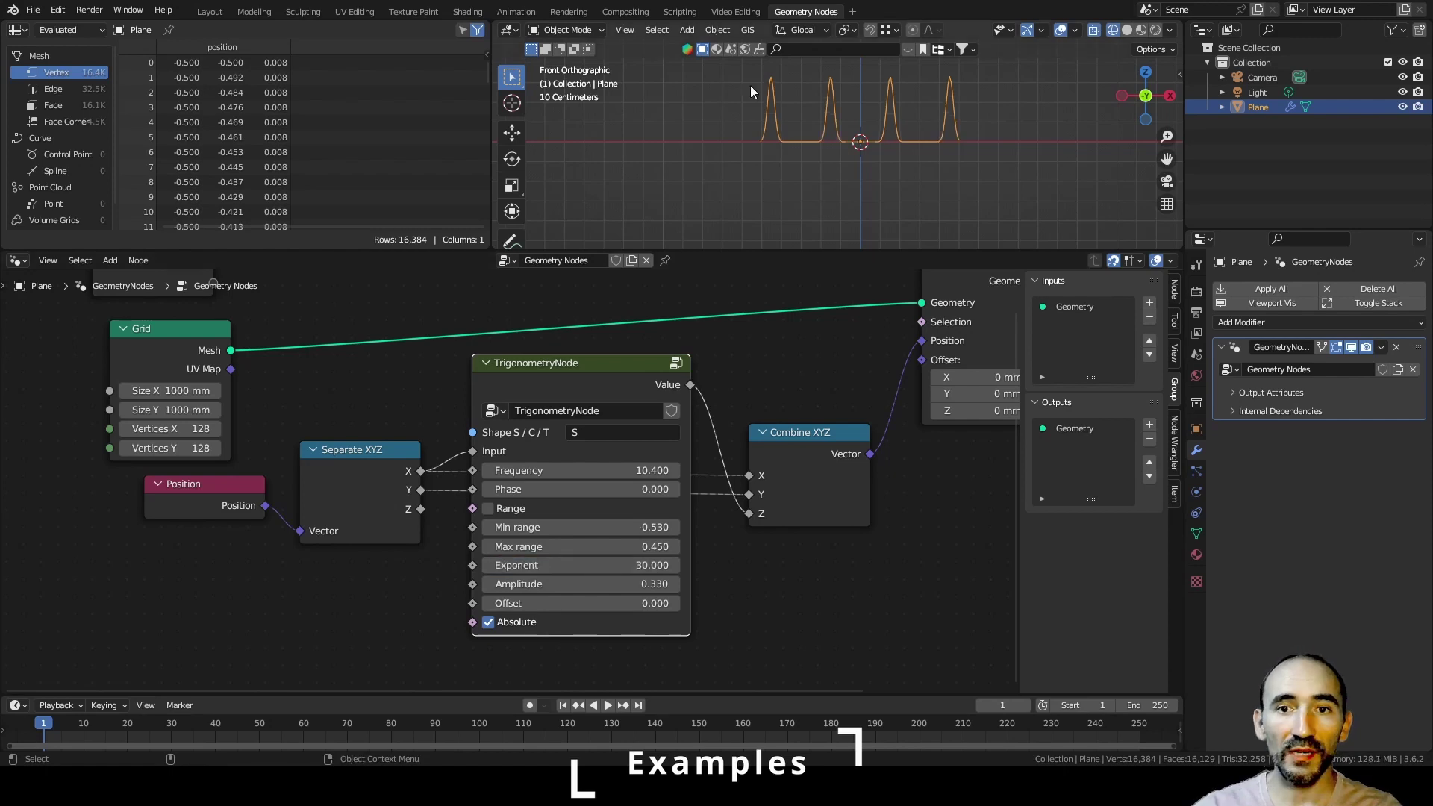
left_click_drag(590, 489, 679, 489)
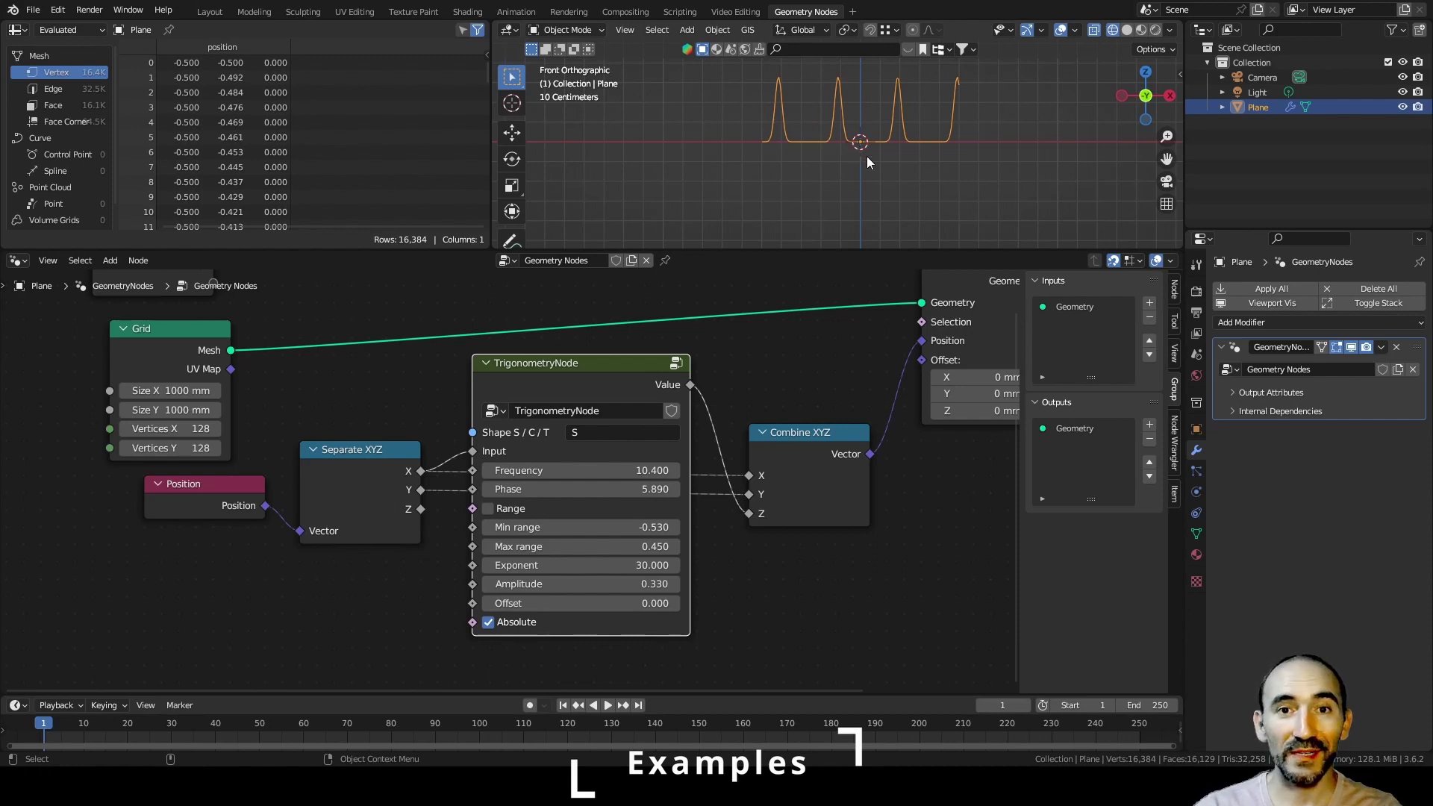
- Enable the Range option with a Max range of 0.980 and show the surface in solid shading from a perspective angle
left_click(488, 508)
left_click_drag(569, 550, 604, 550)
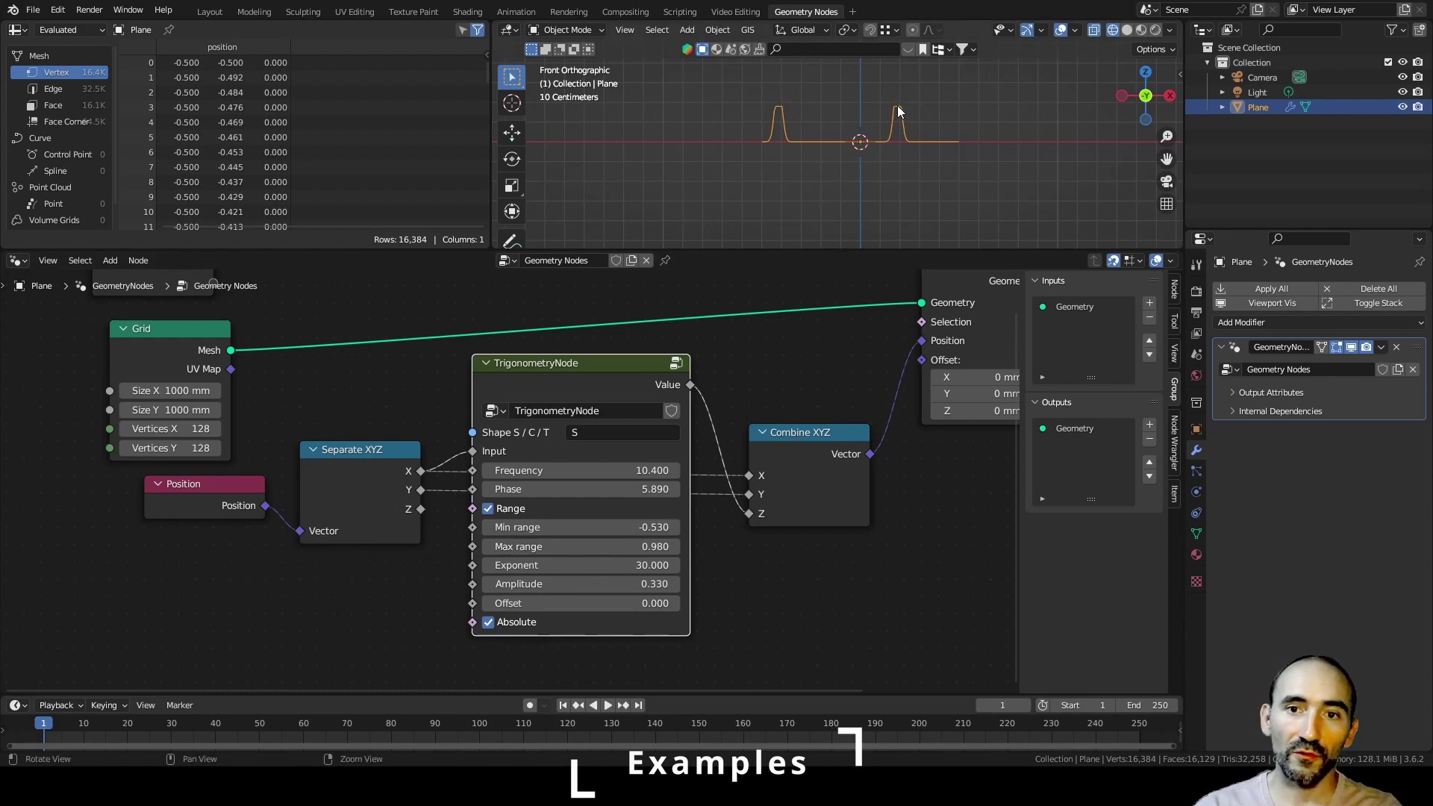
mouse_move(845, 156)
middle_mouse_down()
mouse_move(826, 142)
mouse_move(813, 154)
mouse_move(870, 138)
mouse_move(826, 142)
middle_mouse_up()
key("shift+z")
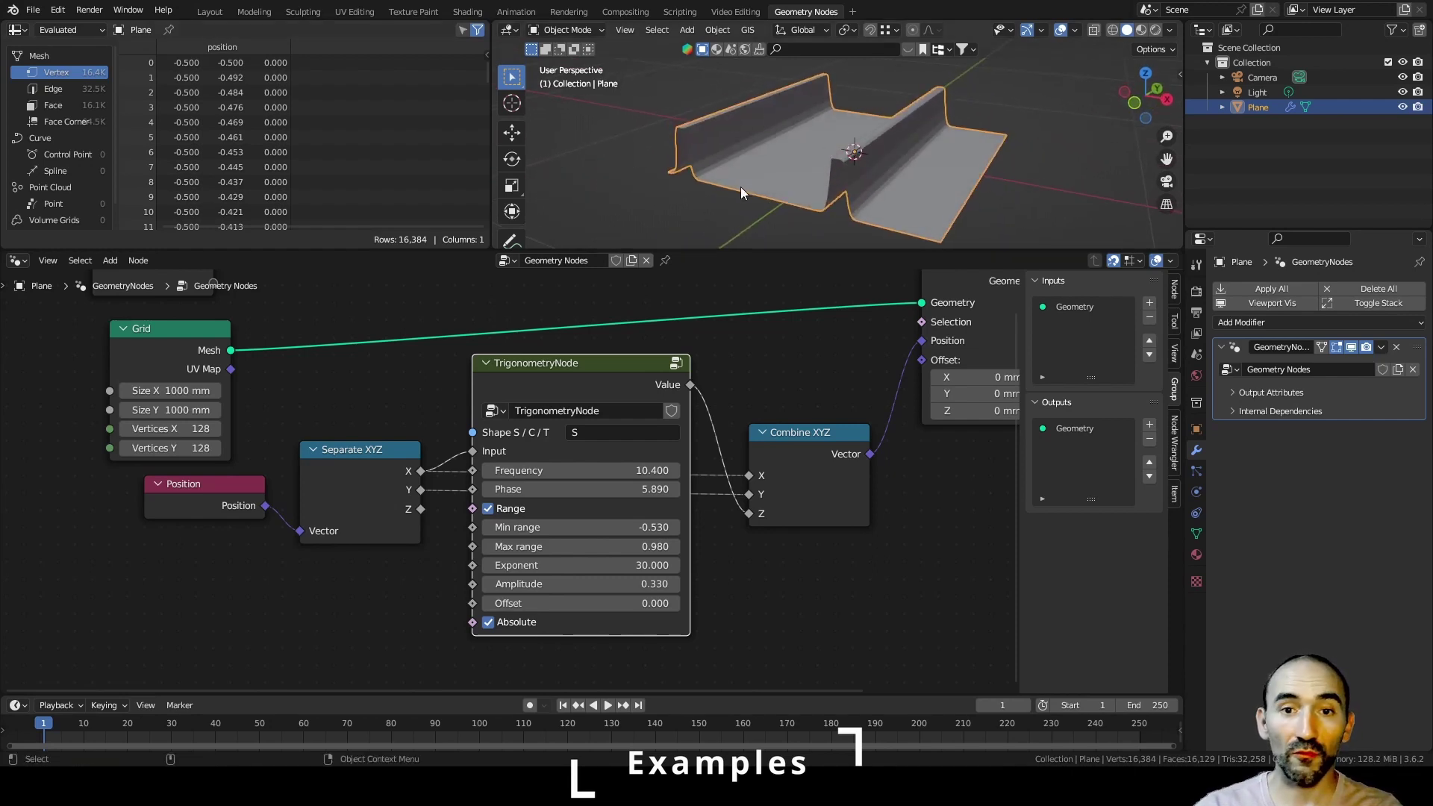
- Raise the TrigonometryNode's Frequency to 31.490 and set the Grid's Vertices X and Y to 256
left_click_drag(552, 470, 642, 470)
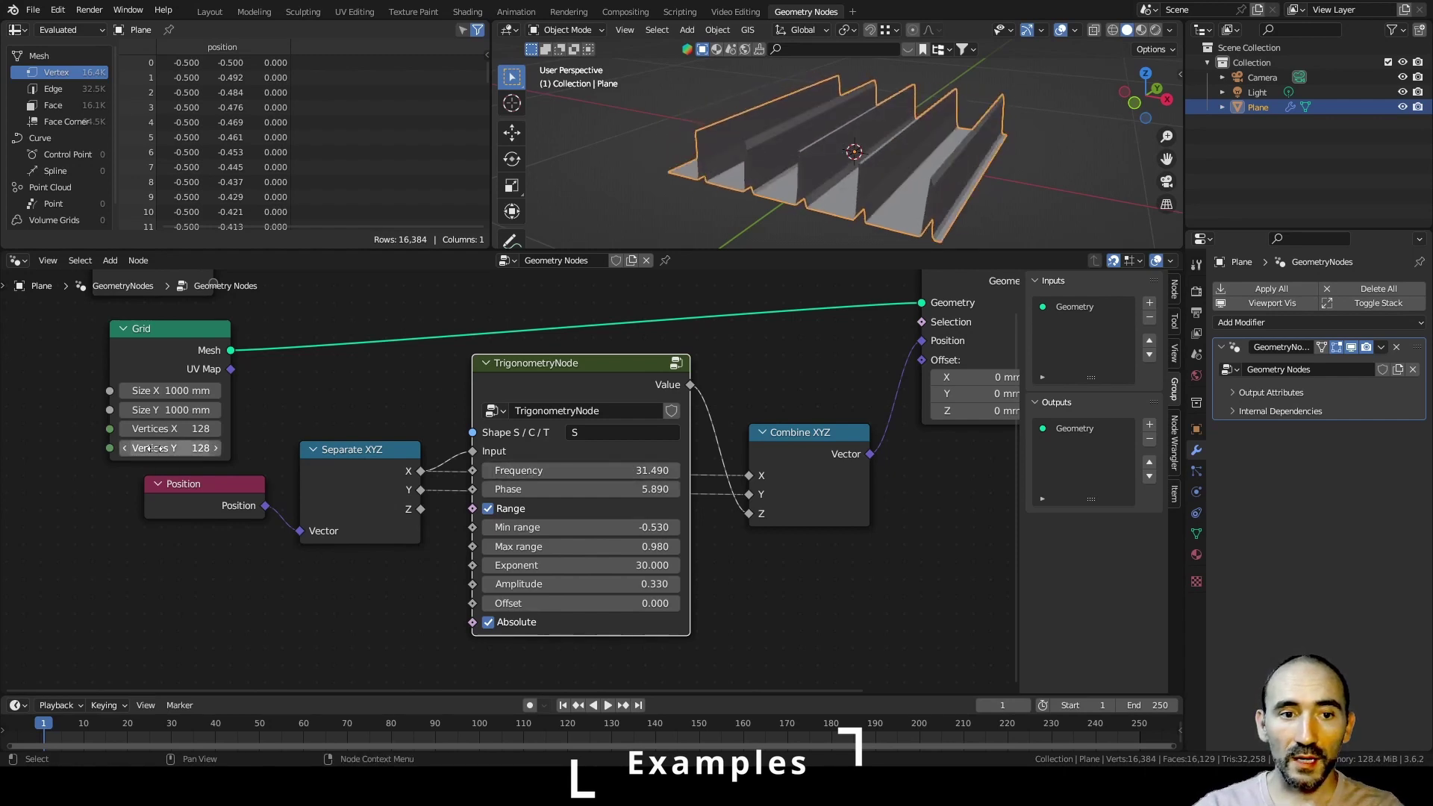
left_click_drag(155, 427, 155, 448)
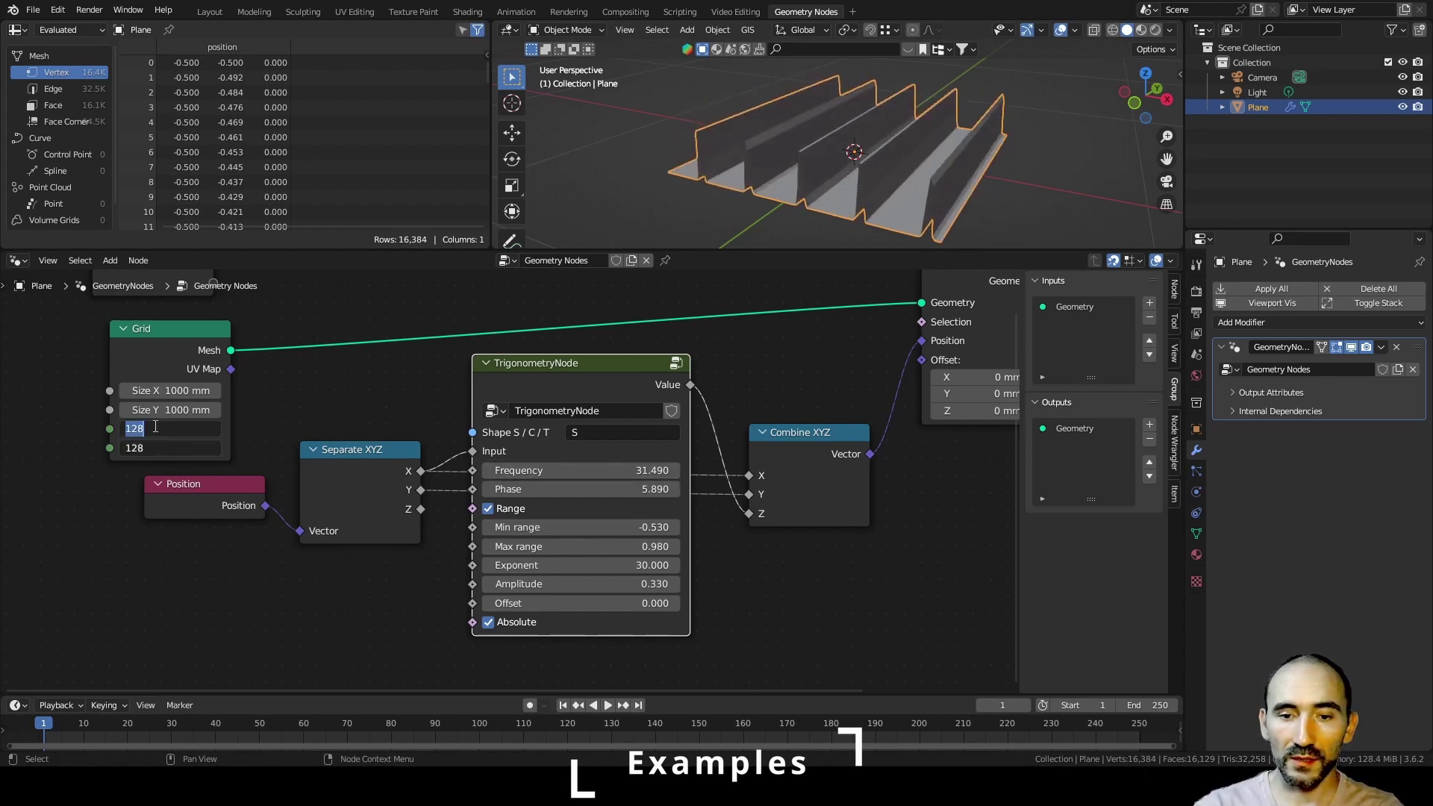
type("256")
key("Return")
- Set Frequency to 32.990 and Exponent to 1 with Absolute and Range off, and show the wave in front view
left_click(651, 181)
middle_click_drag(651, 181, 697, 199)
left_click_drag(575, 470, 591, 471)
left_click_drag(565, 599, 636, 599)
double_click(556, 564)
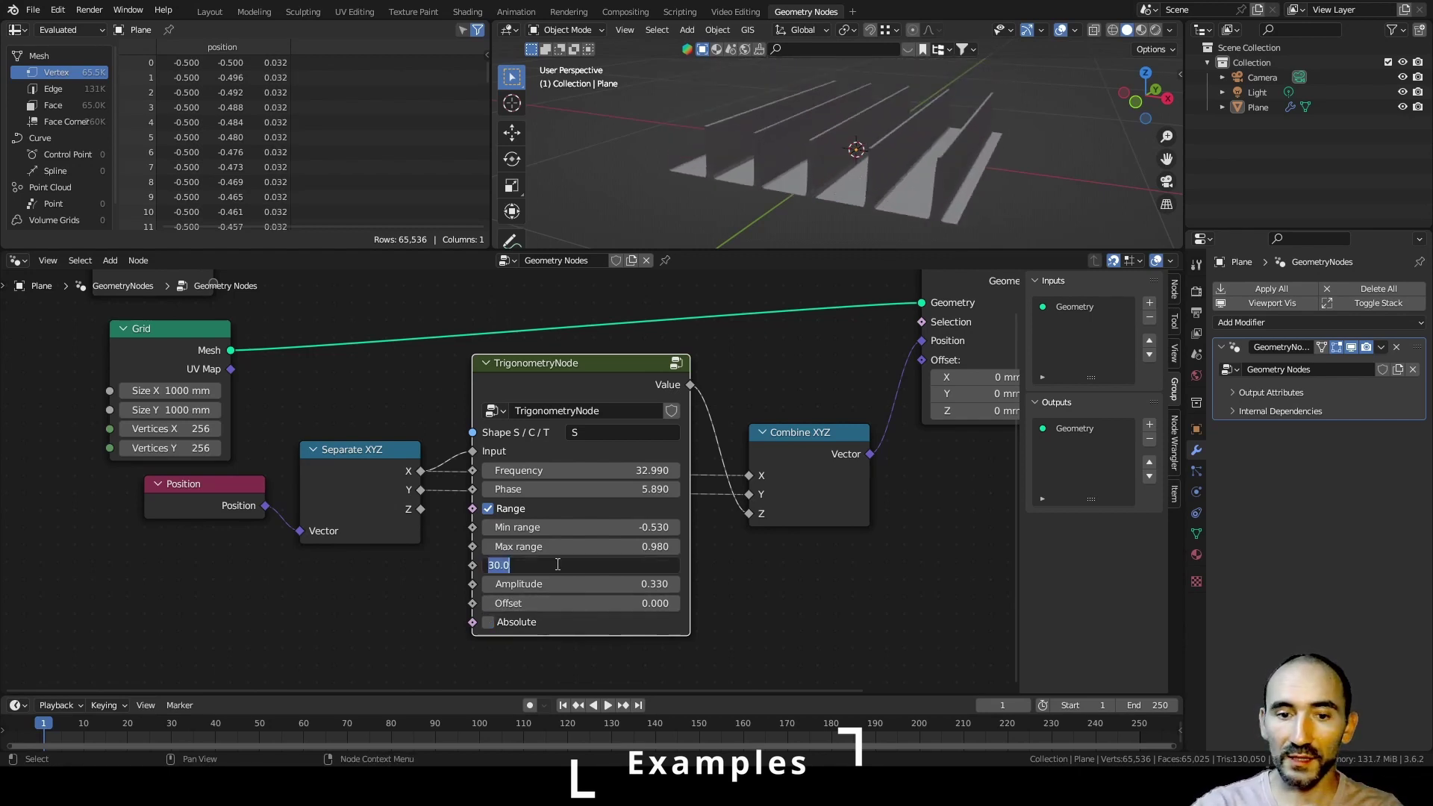
type("1")
key("Return")
key("ctrl+z")
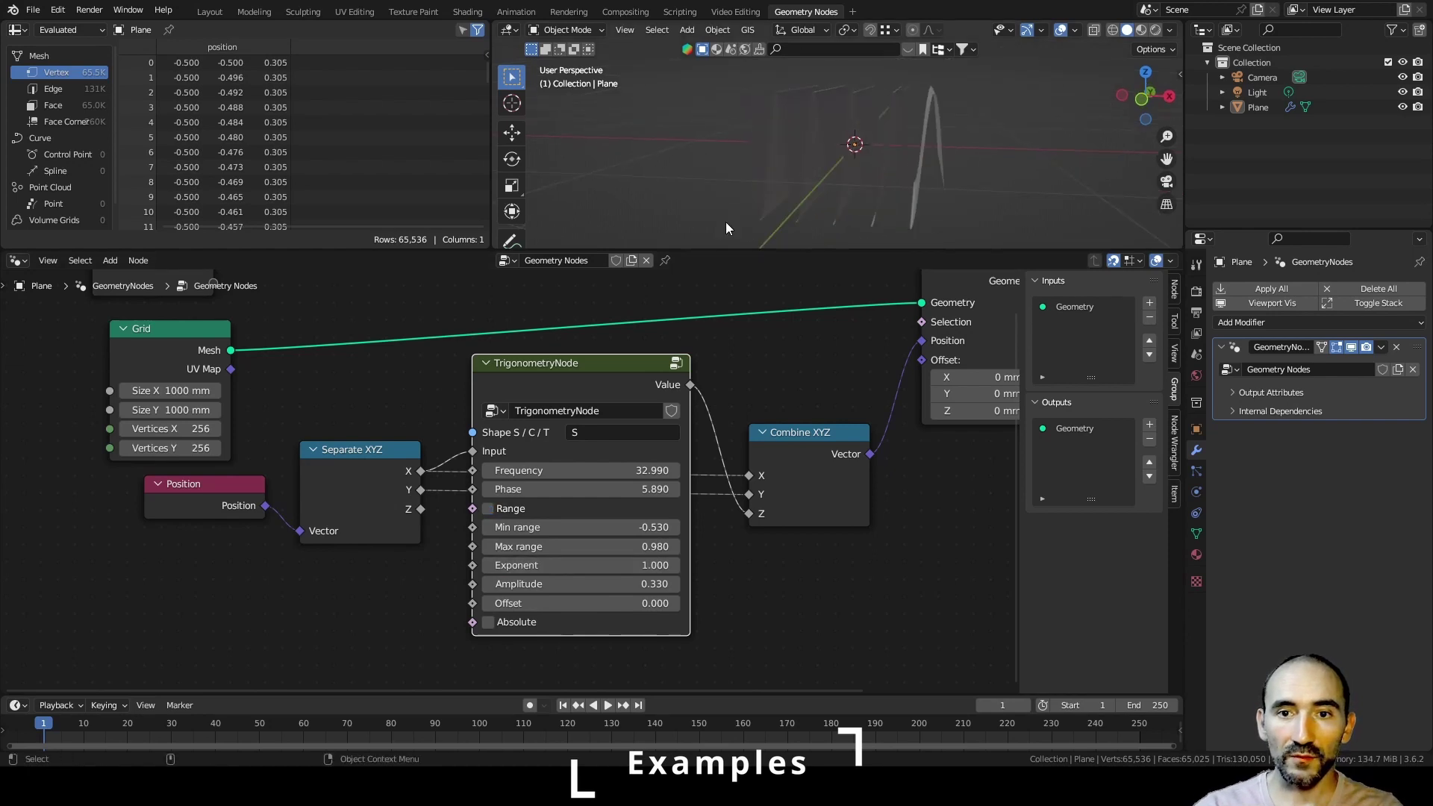
left_click(821, 158)
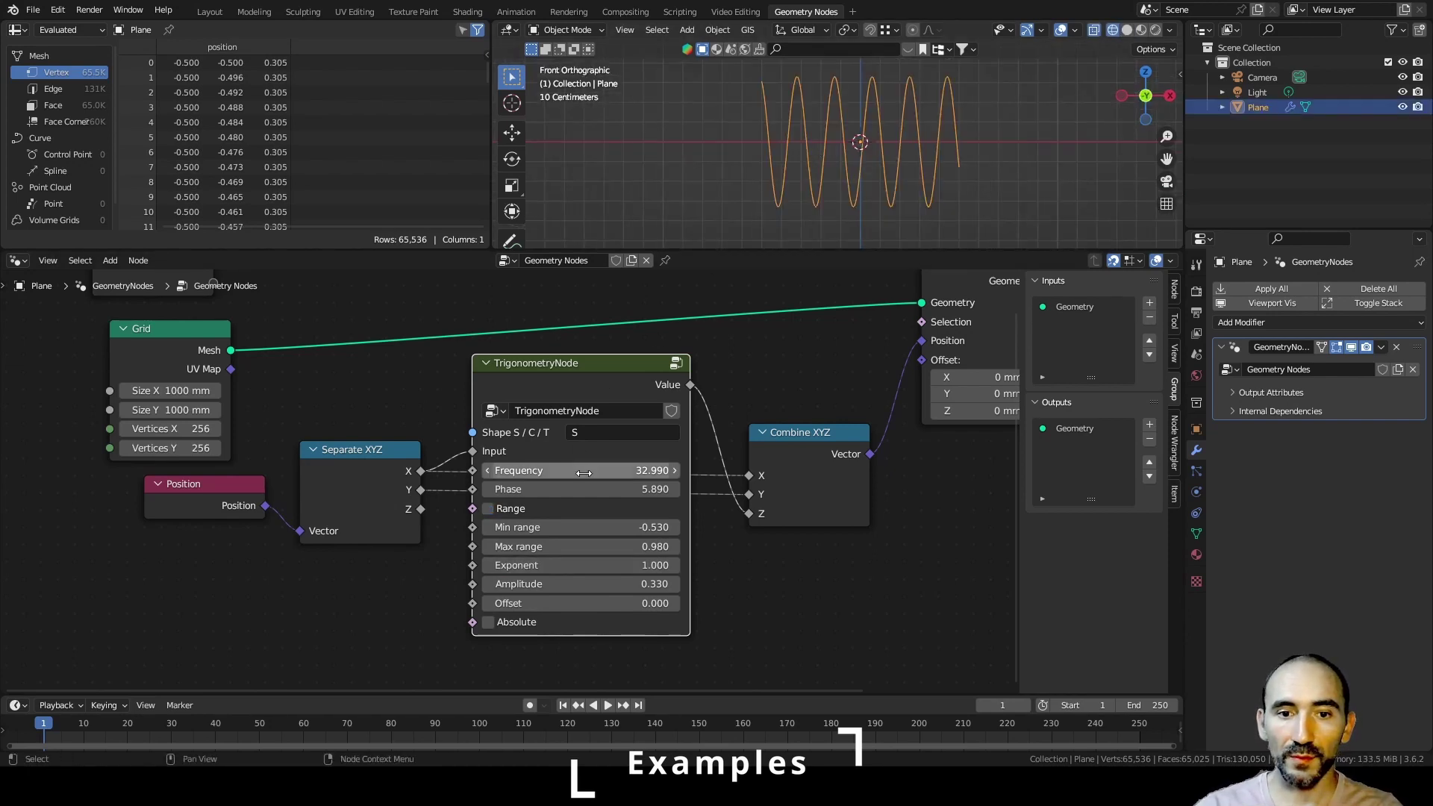
- Lower Frequency to 16.490 and switch the TrigonometryNode's shape to C
left_click_drag(584, 474, 477, 474)
left_click(584, 433)
type("C")
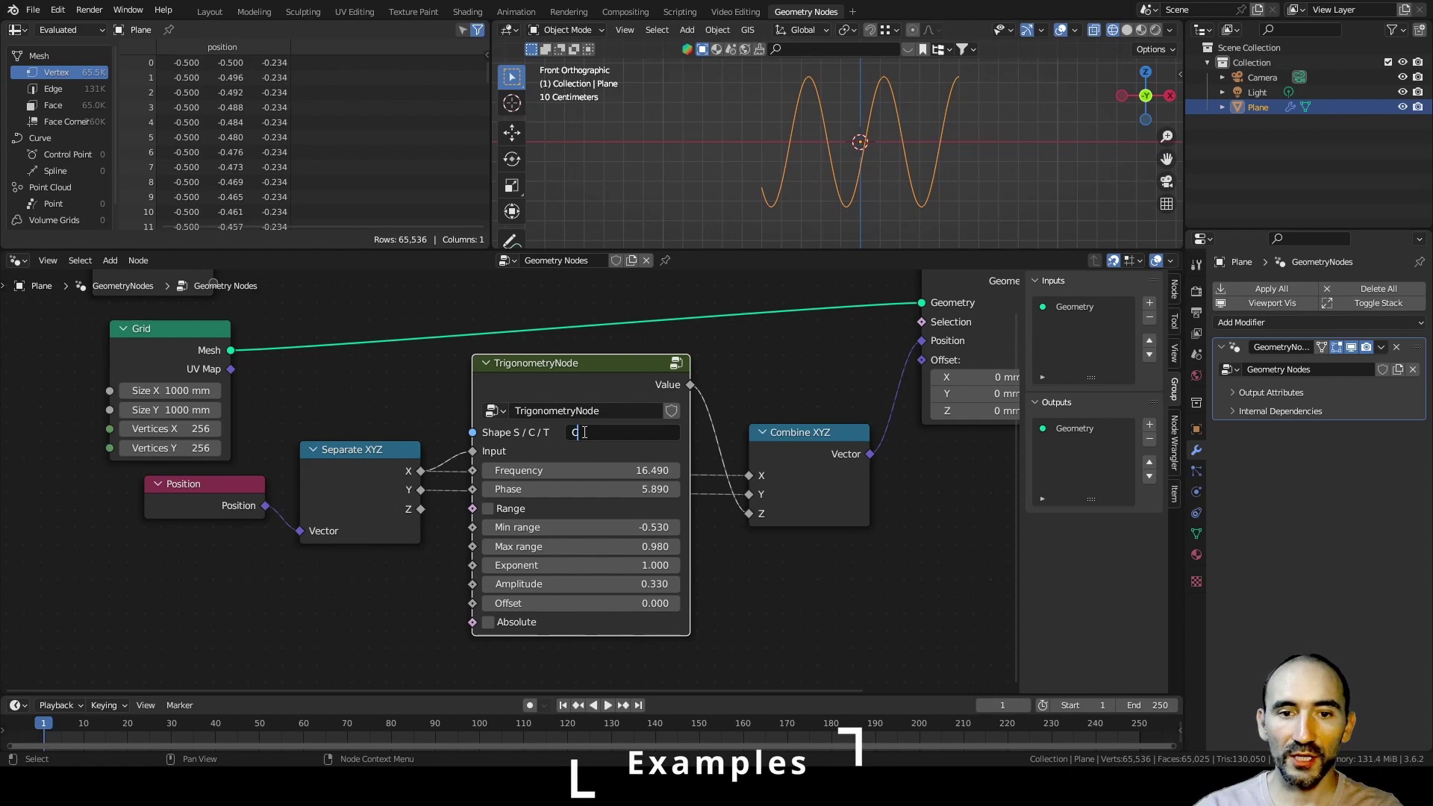
key("Return")
- Switch the shape to T, lower Frequency to 13.590, and raise Exponent to 45.4
left_click(584, 432)
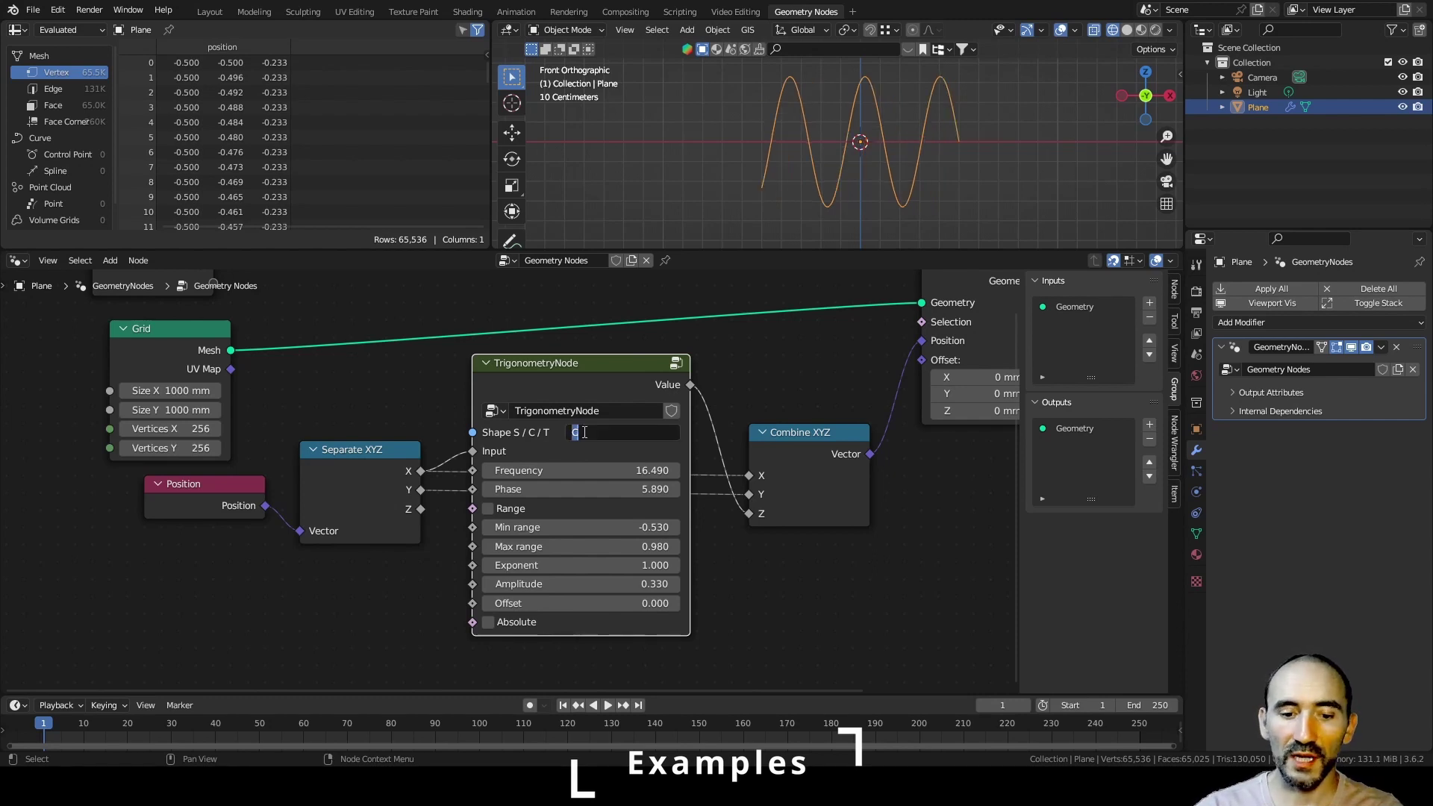
type("T")
key("Return")
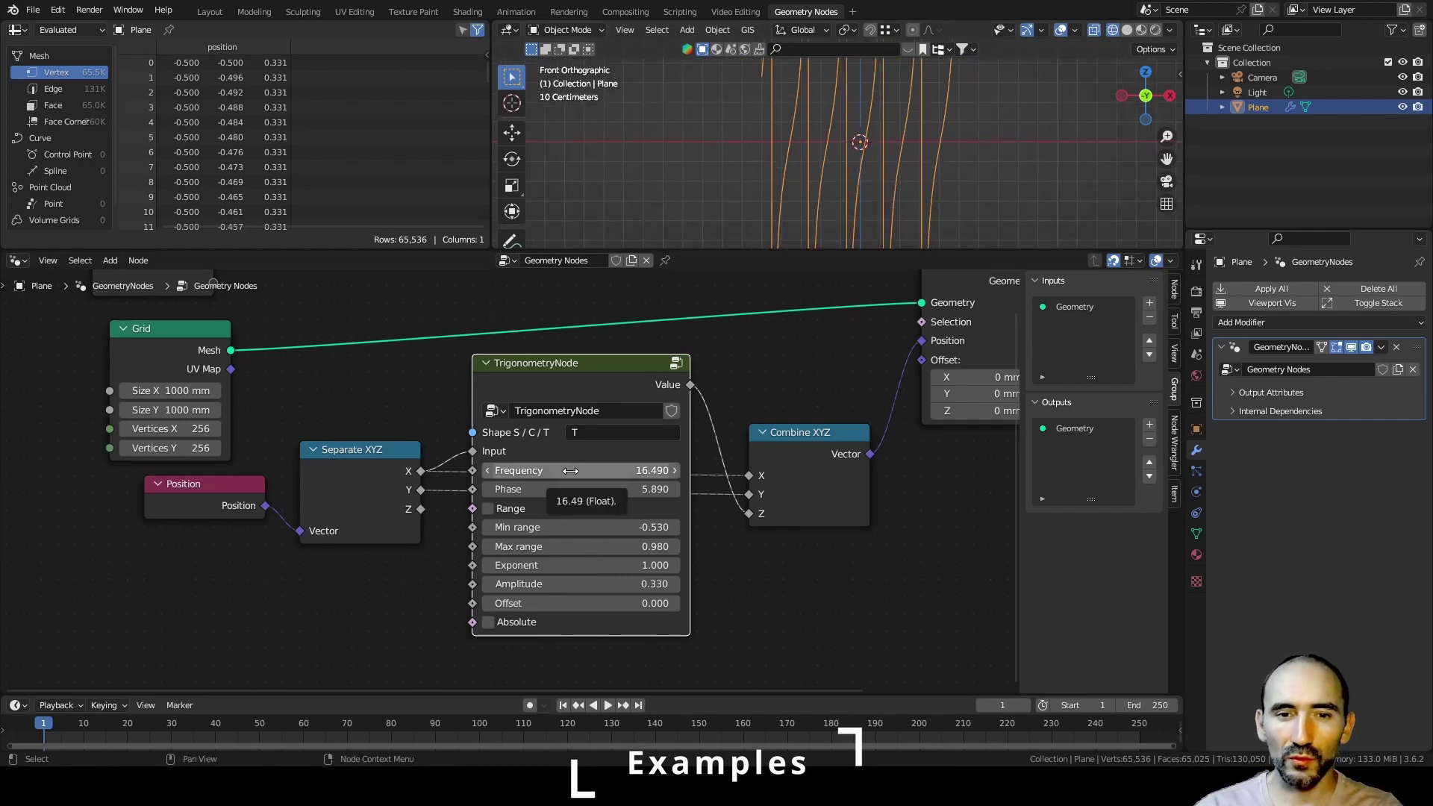
left_click_drag(570, 470, 549, 470)
left_click_drag(554, 565, 672, 565)
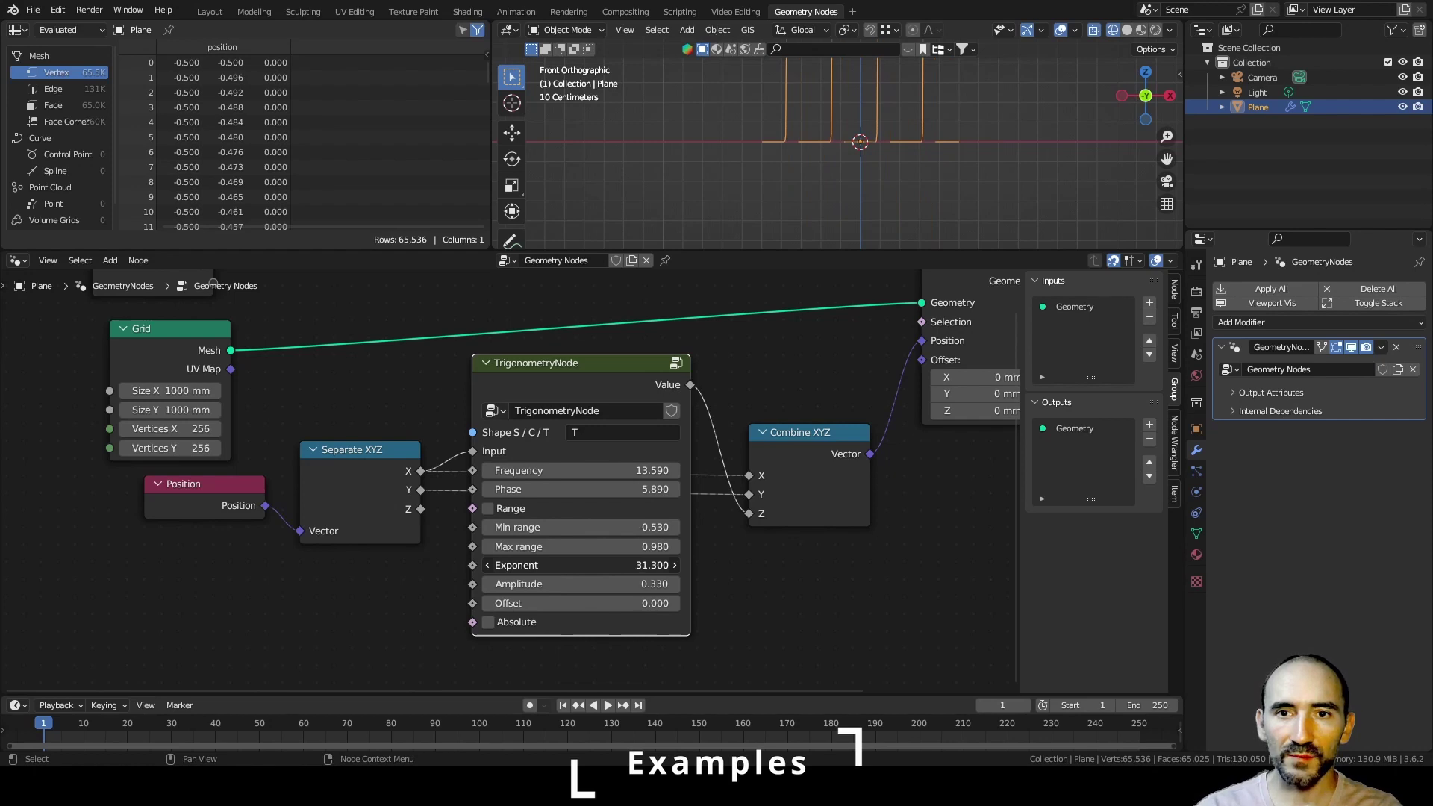
- Enable the Range option and set Max range to 1 to clamp the tangent curve
left_click(488, 509)
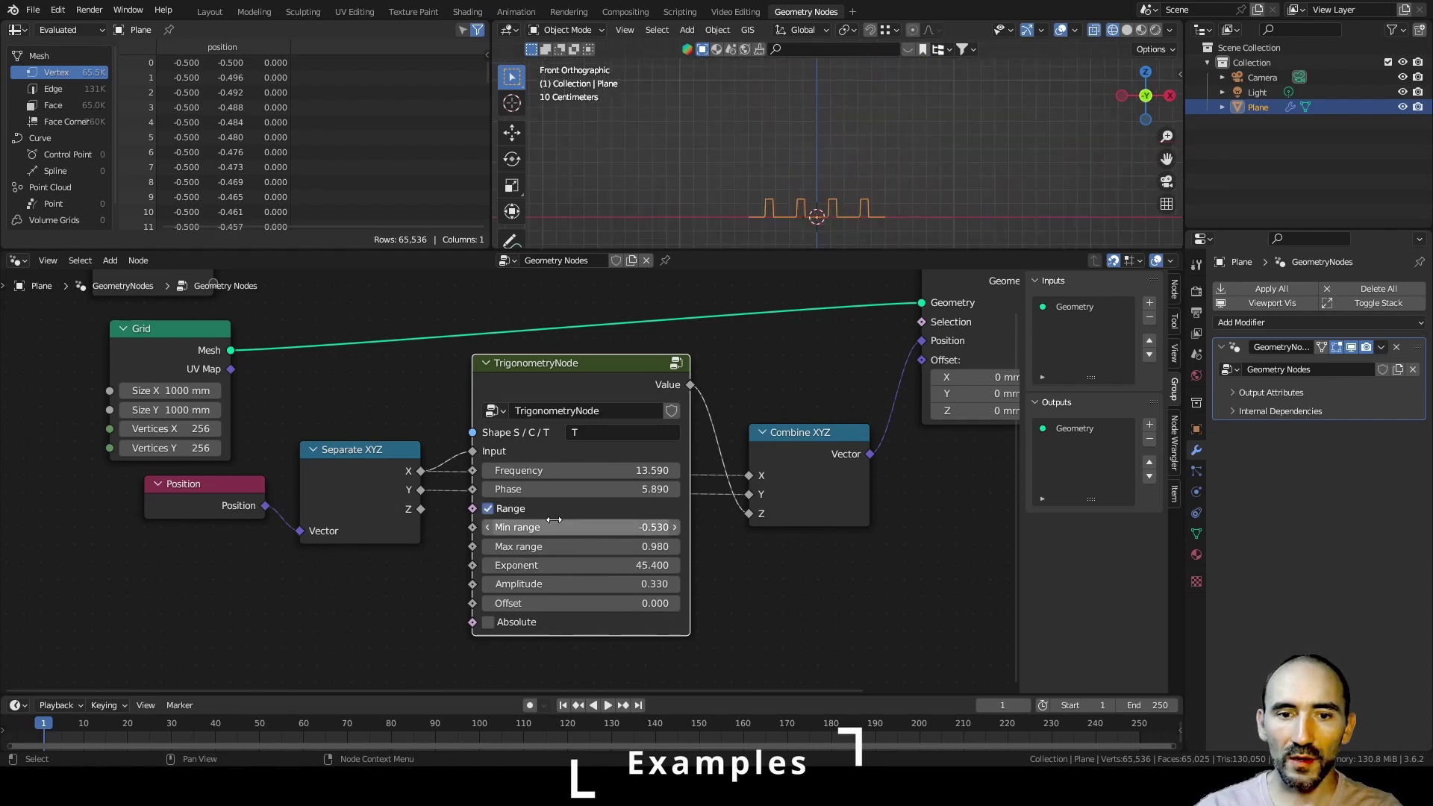
left_click(582, 547)
type("1")
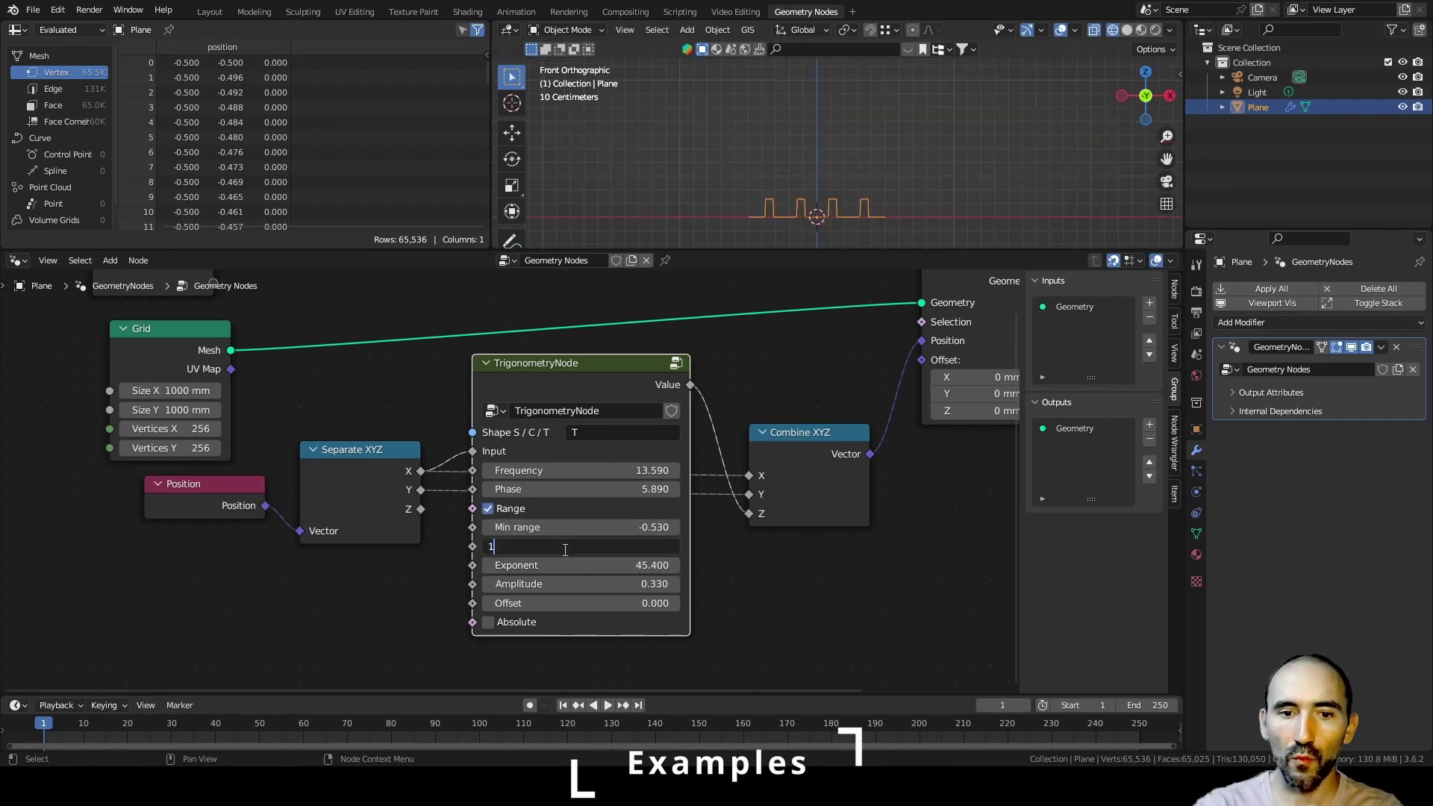
key("Return")
scroll(826, 173, "up", 1)
middle_click_drag(822, 182, 846, 72, "shift")
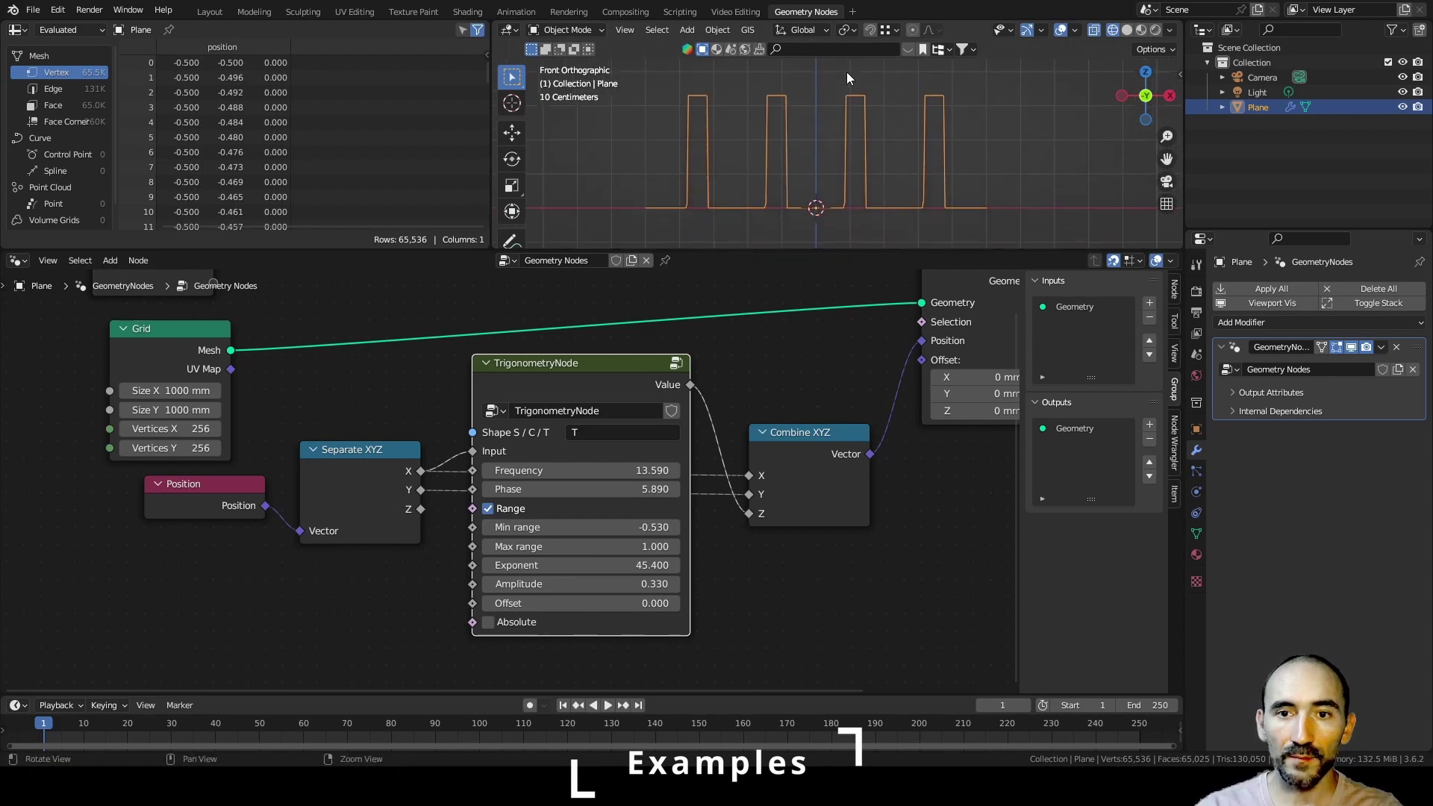
scroll(845, 76, "up", 2)
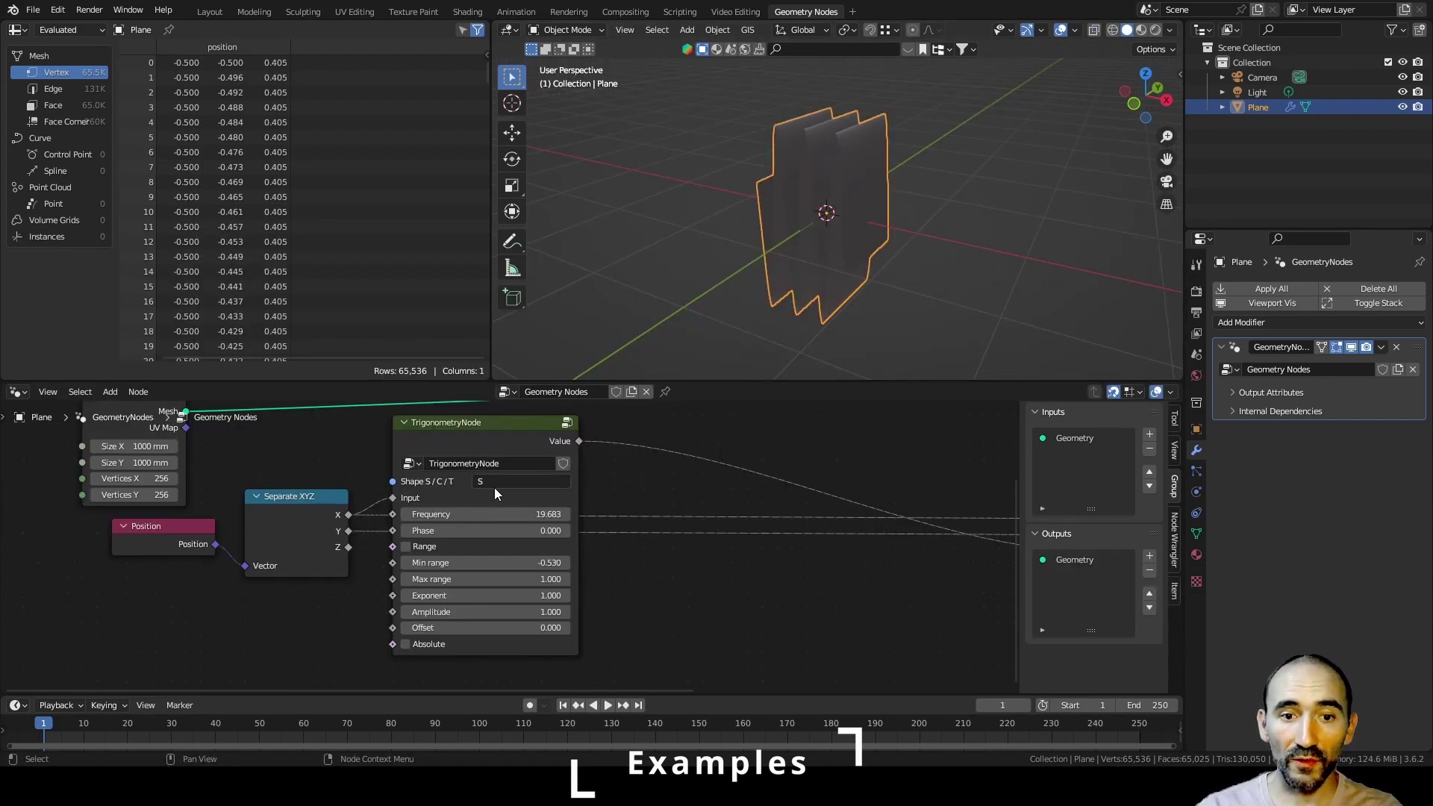
- Duplicate the TrigonometryNode below the original, connect Separate XYZ's Y output to its Input, and set its shape to C
mouse_move(849, 241)
middle_mouse_down()
mouse_move(884, 227)
mouse_move(858, 224)
middle_mouse_up()
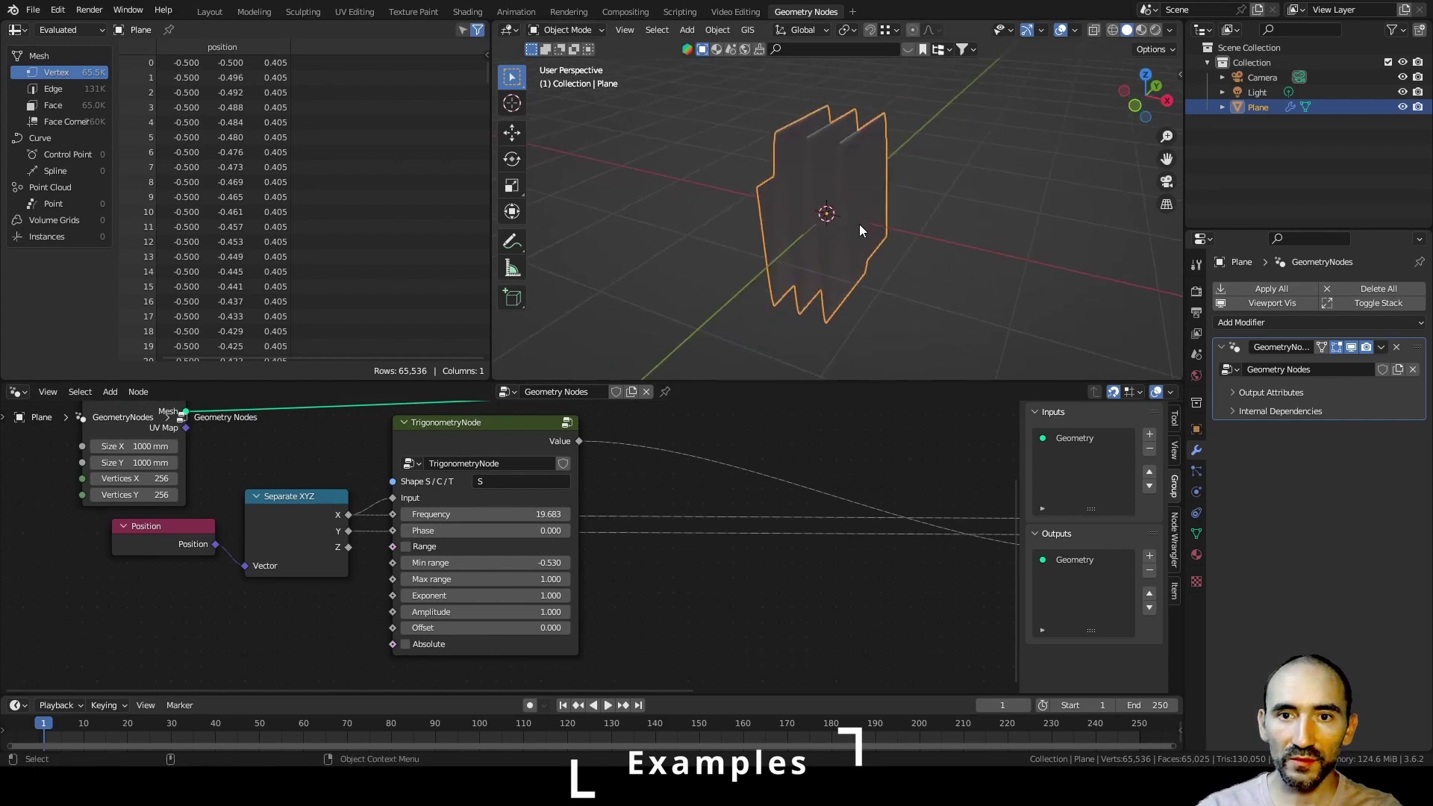
scroll(524, 490, "down", 2)
key("shift+d")
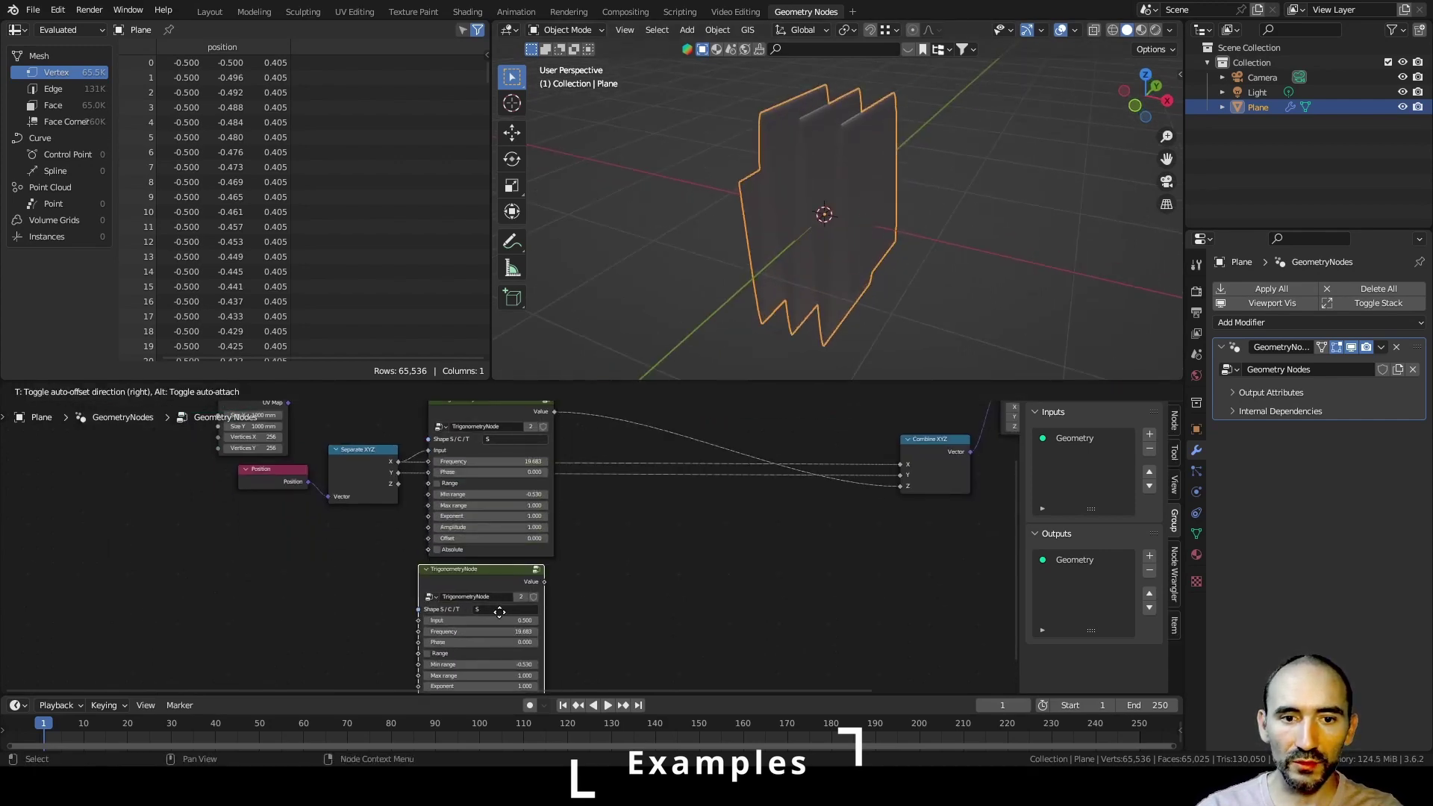
left_click(530, 550)
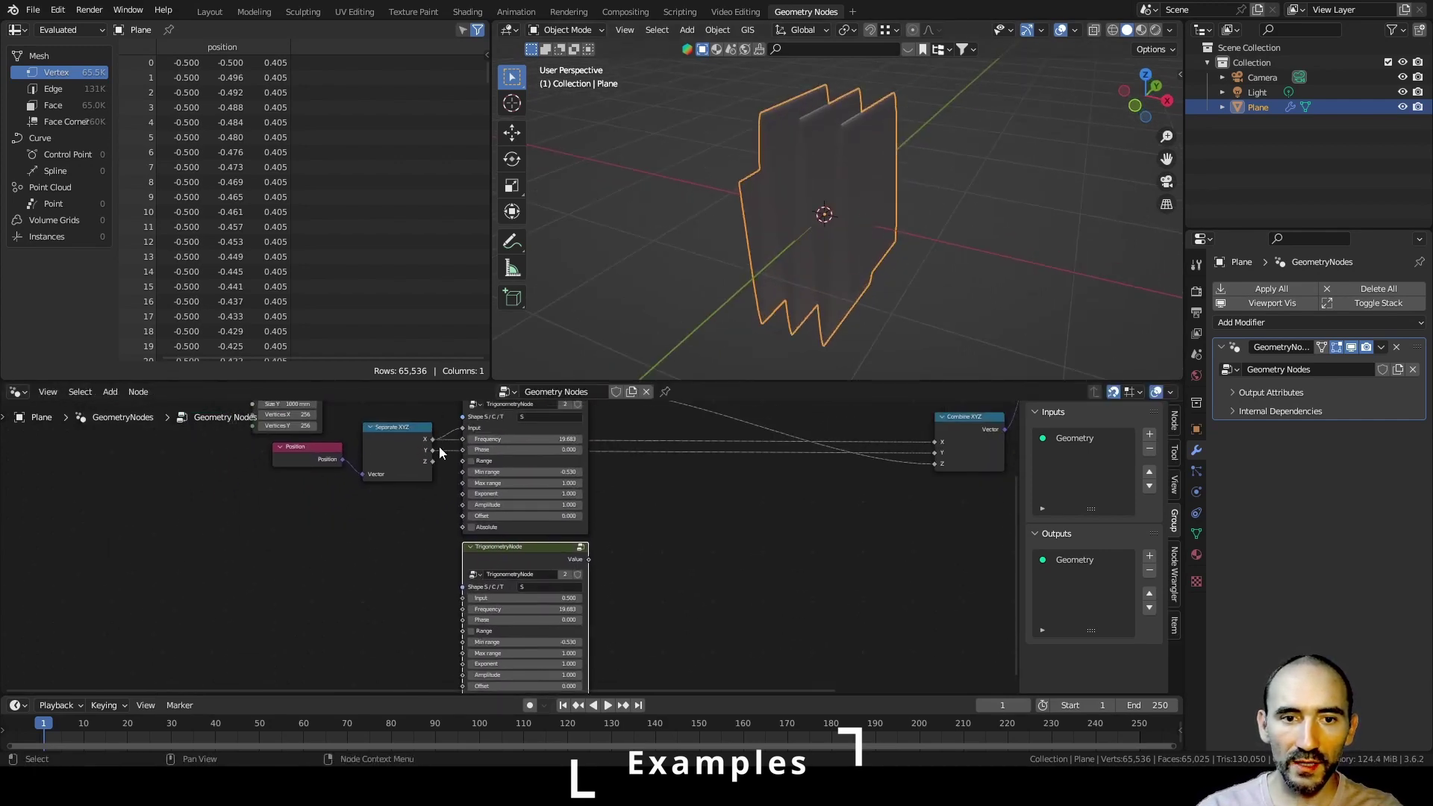
left_click_drag(434, 450, 464, 598)
left_click(531, 587)
key("Return")
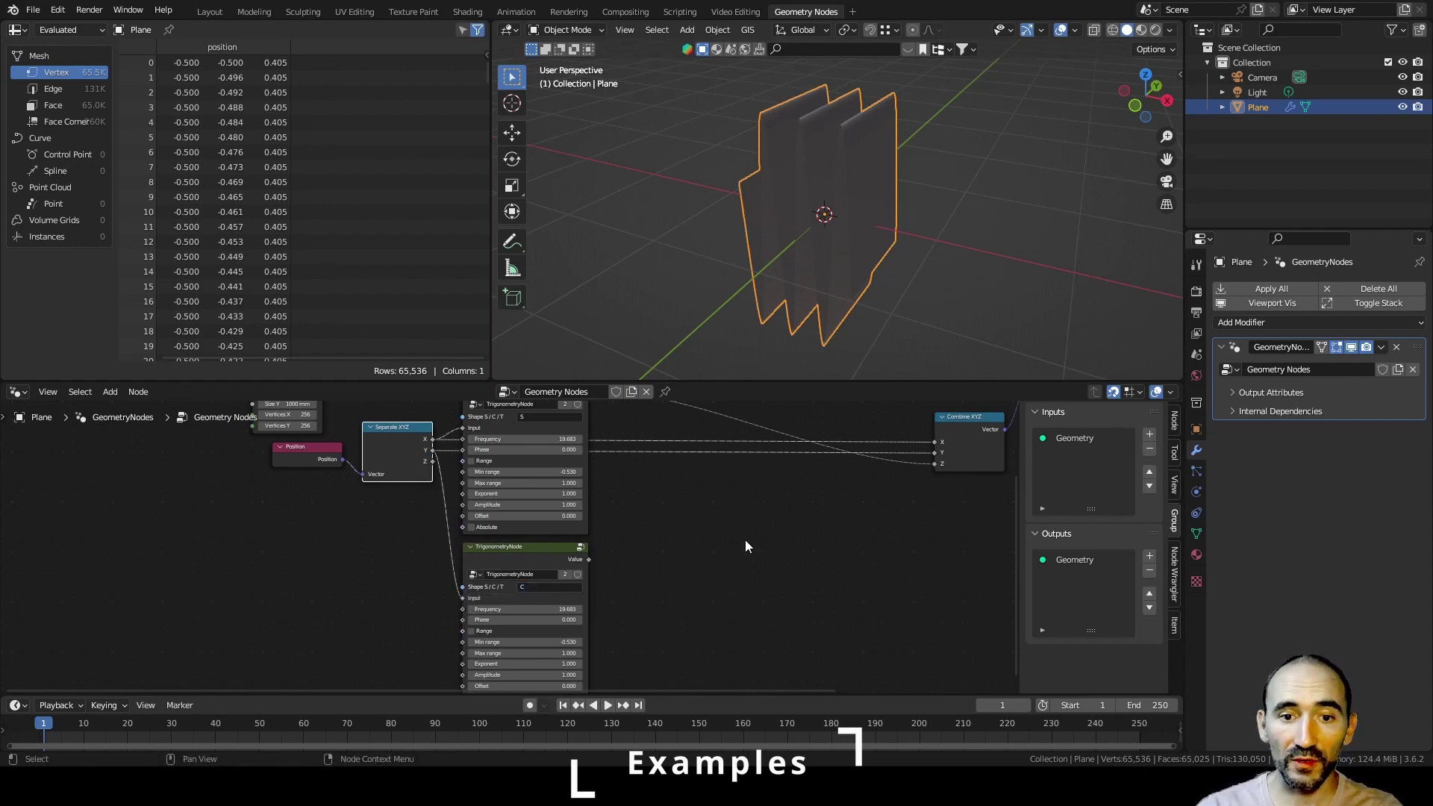
- Sum the Value outputs of both TrigonometryNodes with an Add math node and connect the result to Combine XYZ's Z
middle_click_drag(745, 540, 580, 616)
left_click_drag(426, 468, 512, 572)
key("Return")
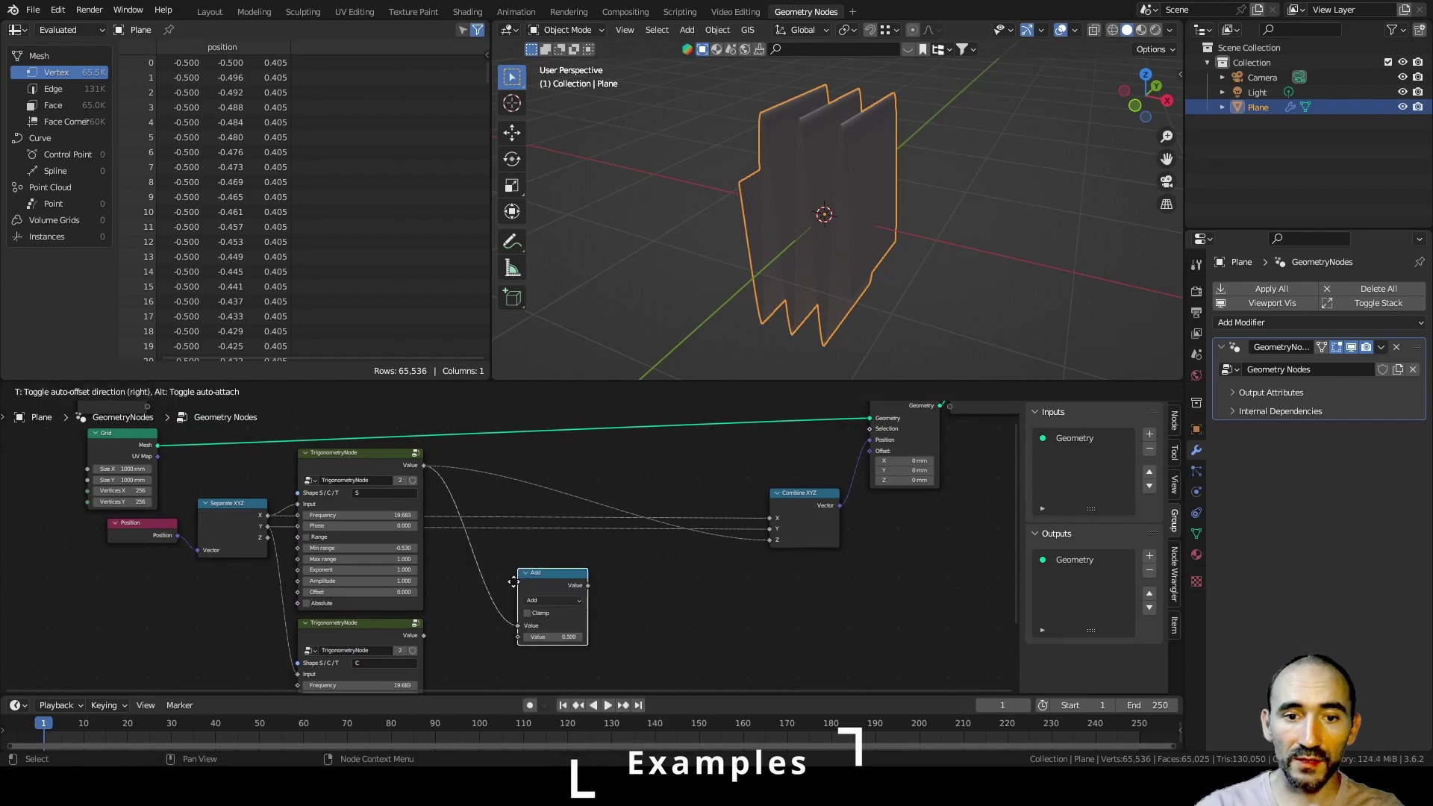
left_click(455, 570)
left_click_drag(423, 635, 455, 629)
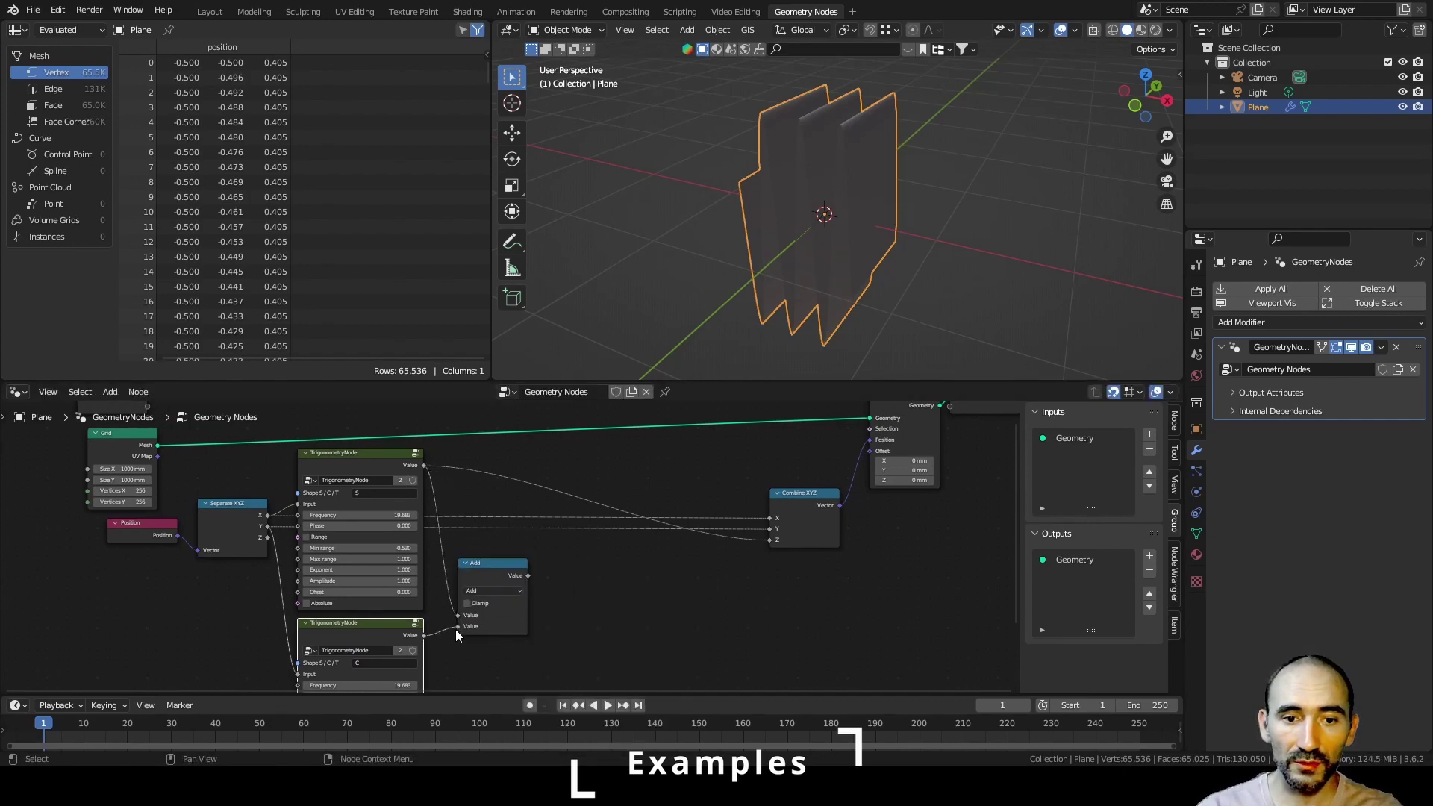
left_click_drag(528, 575, 771, 539)
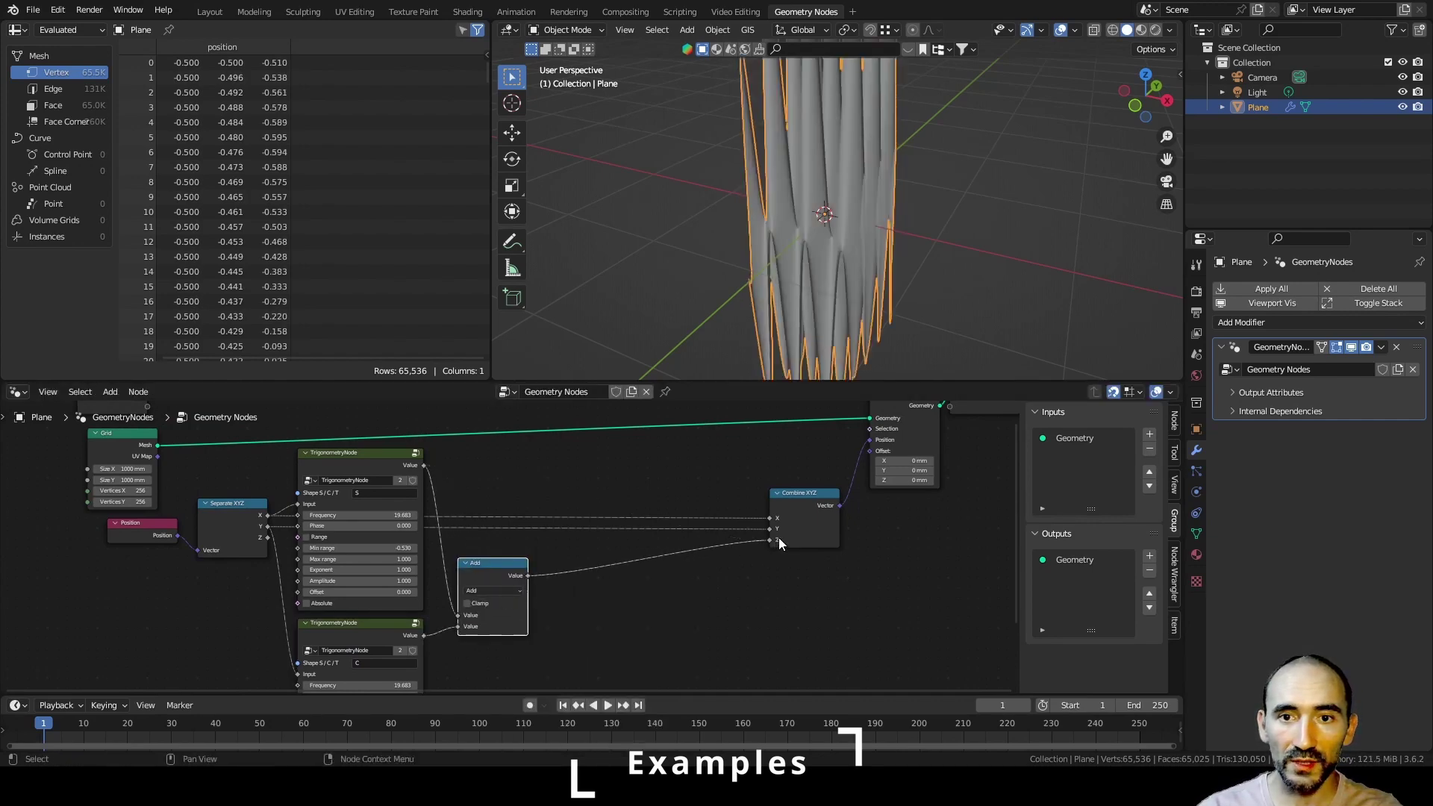
- Set the Amplitude of both TrigonometryNodes to 0.5 and inspect the resulting surface
double_click(419, 515)
type("0.5")
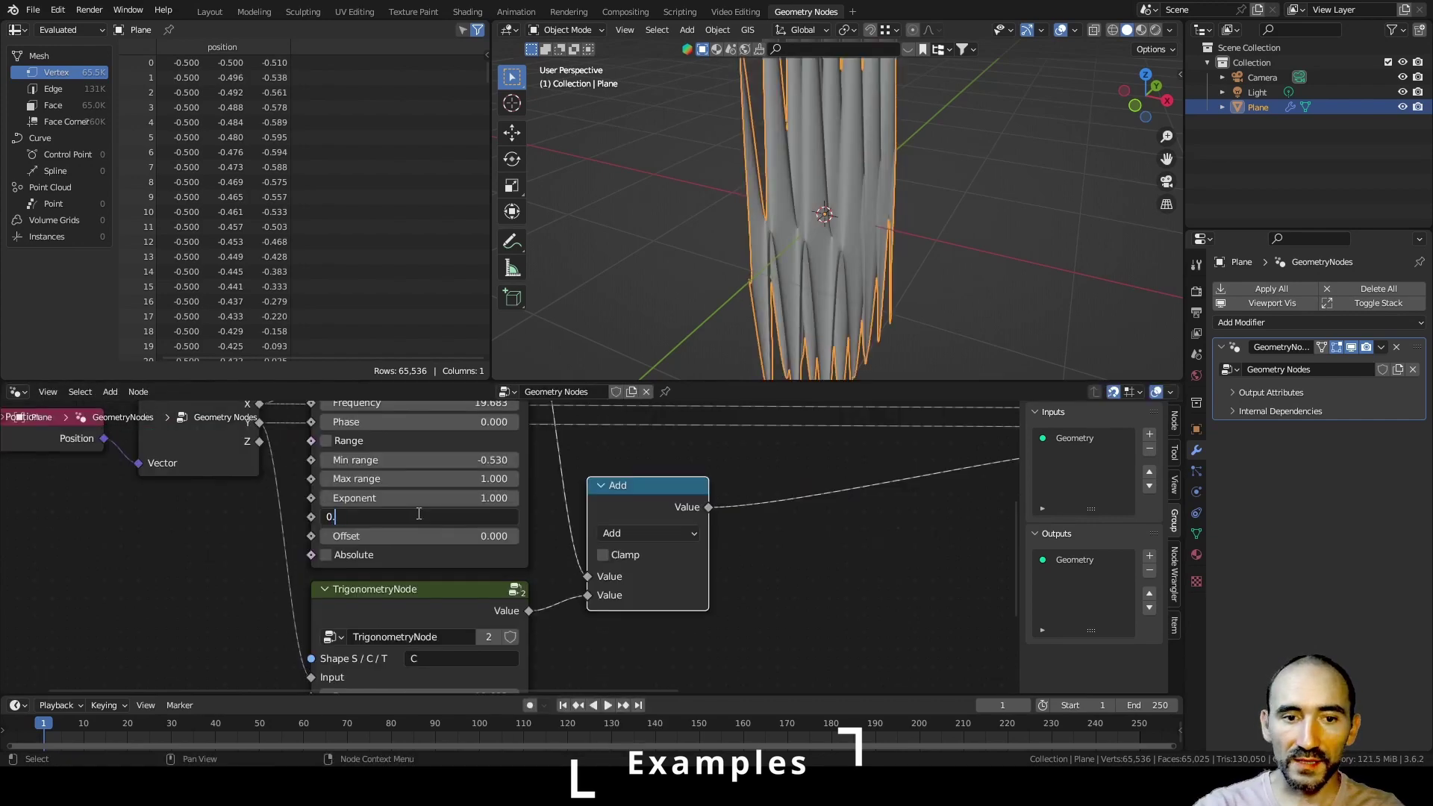
key("Return")
scroll(418, 511, "down", 1)
middle_click_drag(409, 580, 441, 447)
double_click(454, 613)
type("0.5")
key("Return")
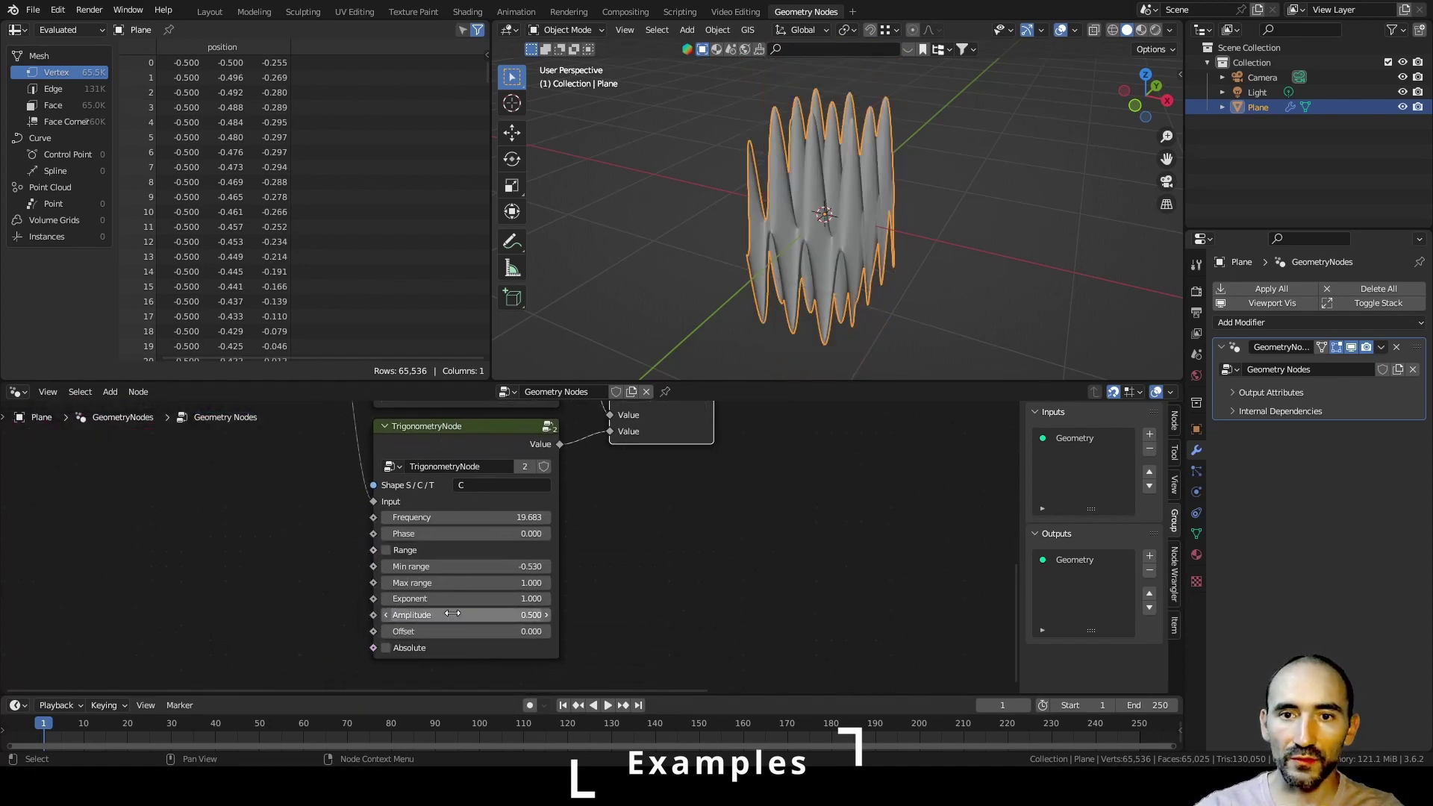
left_click(915, 266)
mouse_move(915, 266)
middle_mouse_down()
mouse_move(927, 234)
mouse_move(799, 253)
mouse_move(893, 272)
mouse_move(924, 320)
mouse_move(836, 374)
middle_mouse_up()
scroll(673, 485, "down", 3)
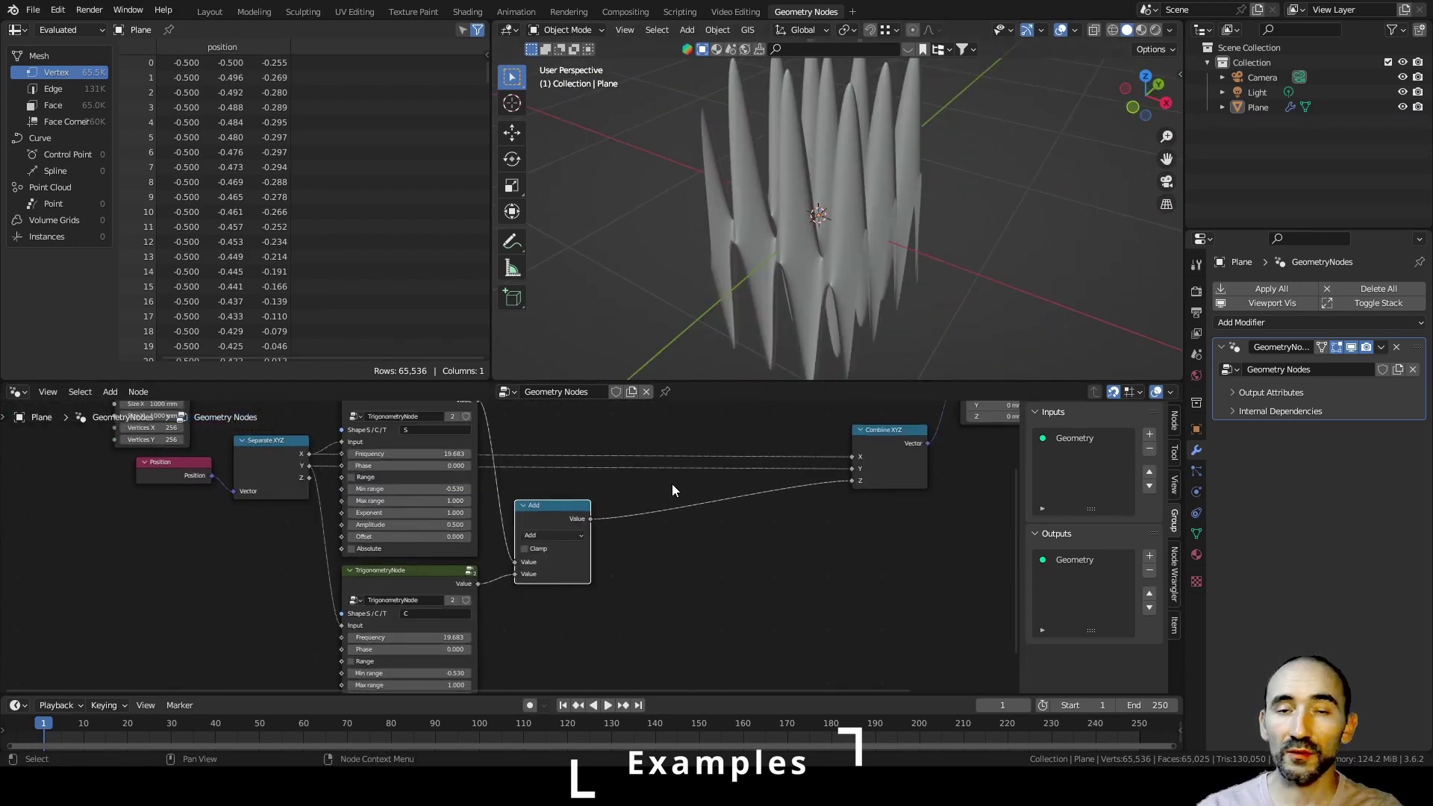
- Save the project file containing the TrigonometryNode group
scroll(672, 484, "up", 1)
scroll(567, 520, "up", 1)
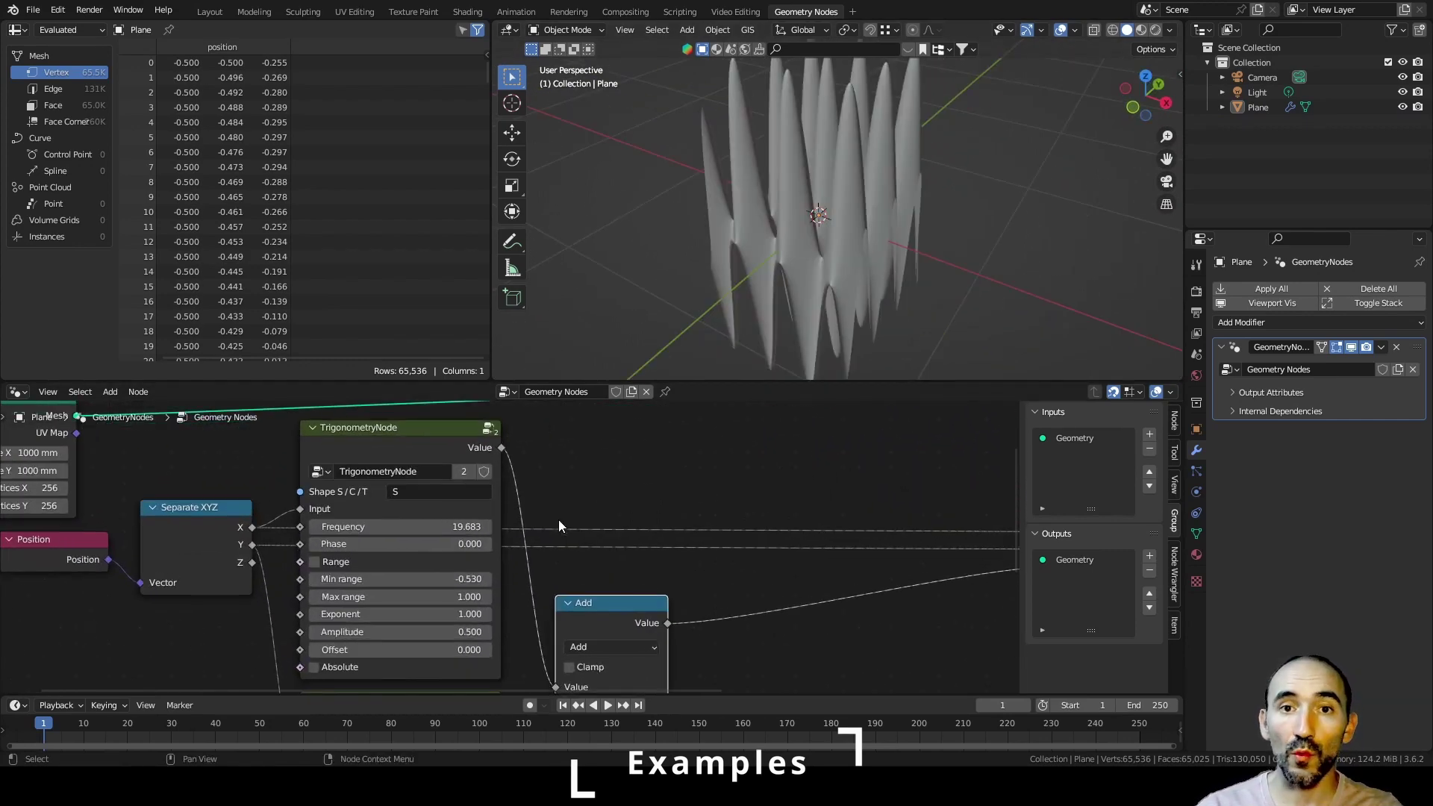
middle_click_drag(559, 521, 628, 503)
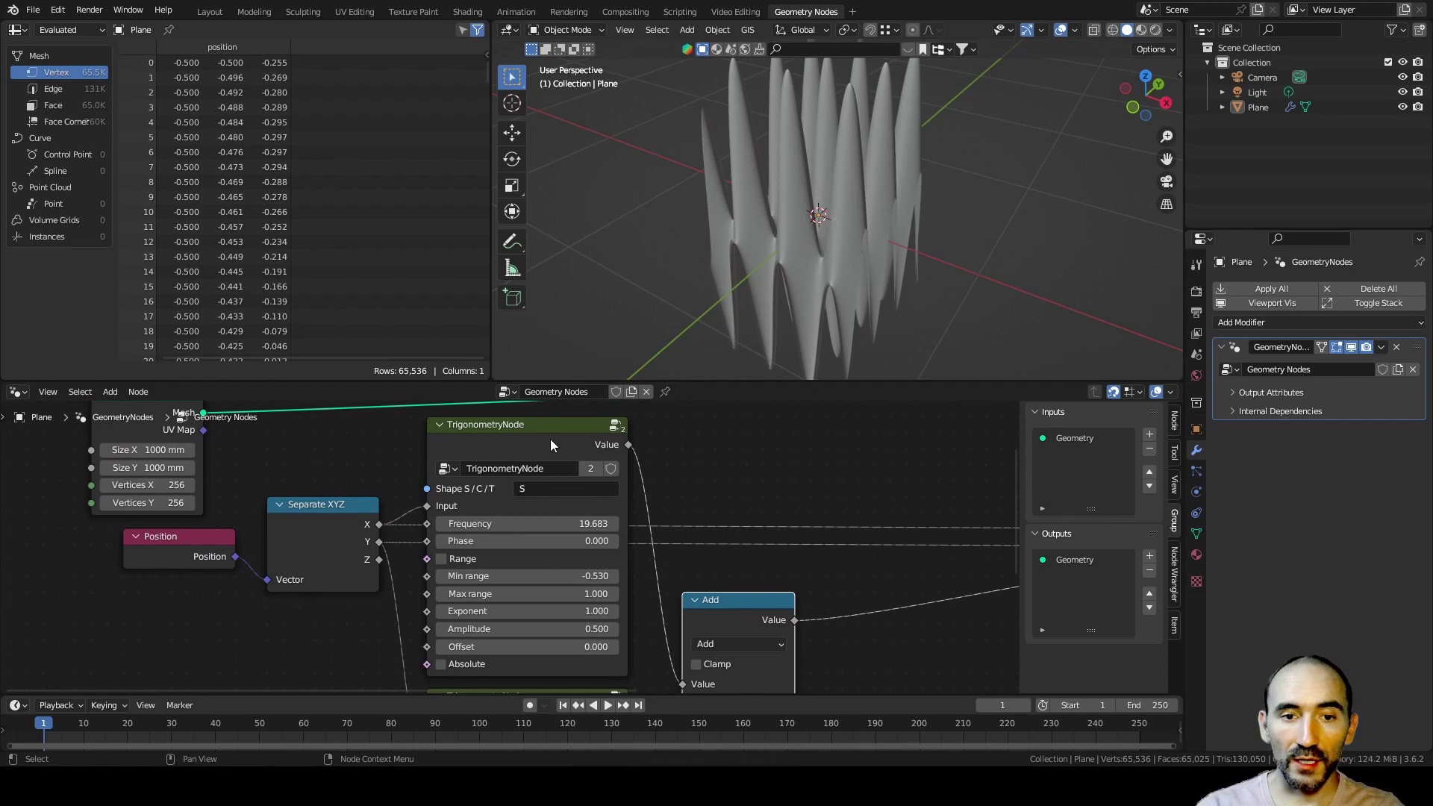
key("ctrl+s")
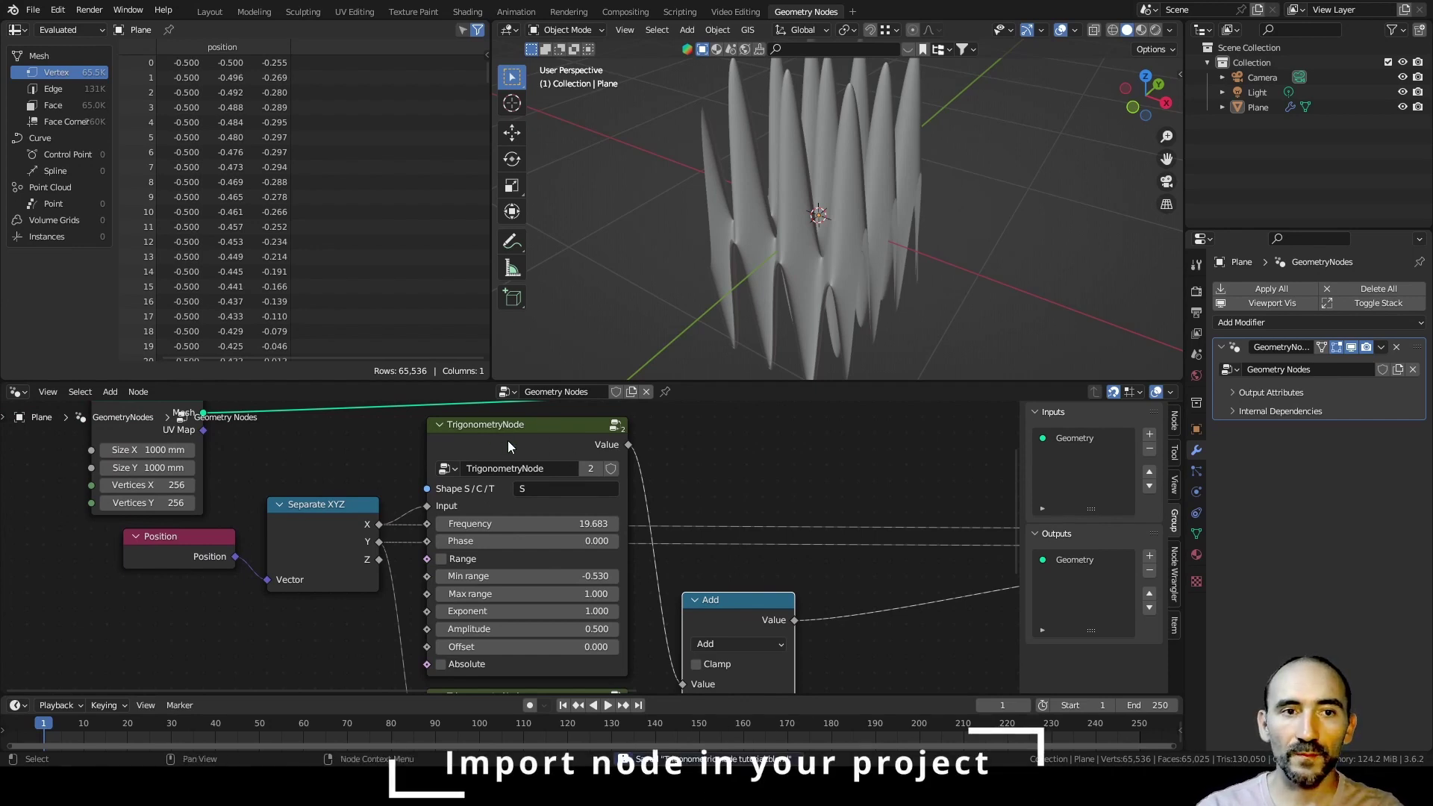
left_click(33, 10)
mouse_move(60, 27)
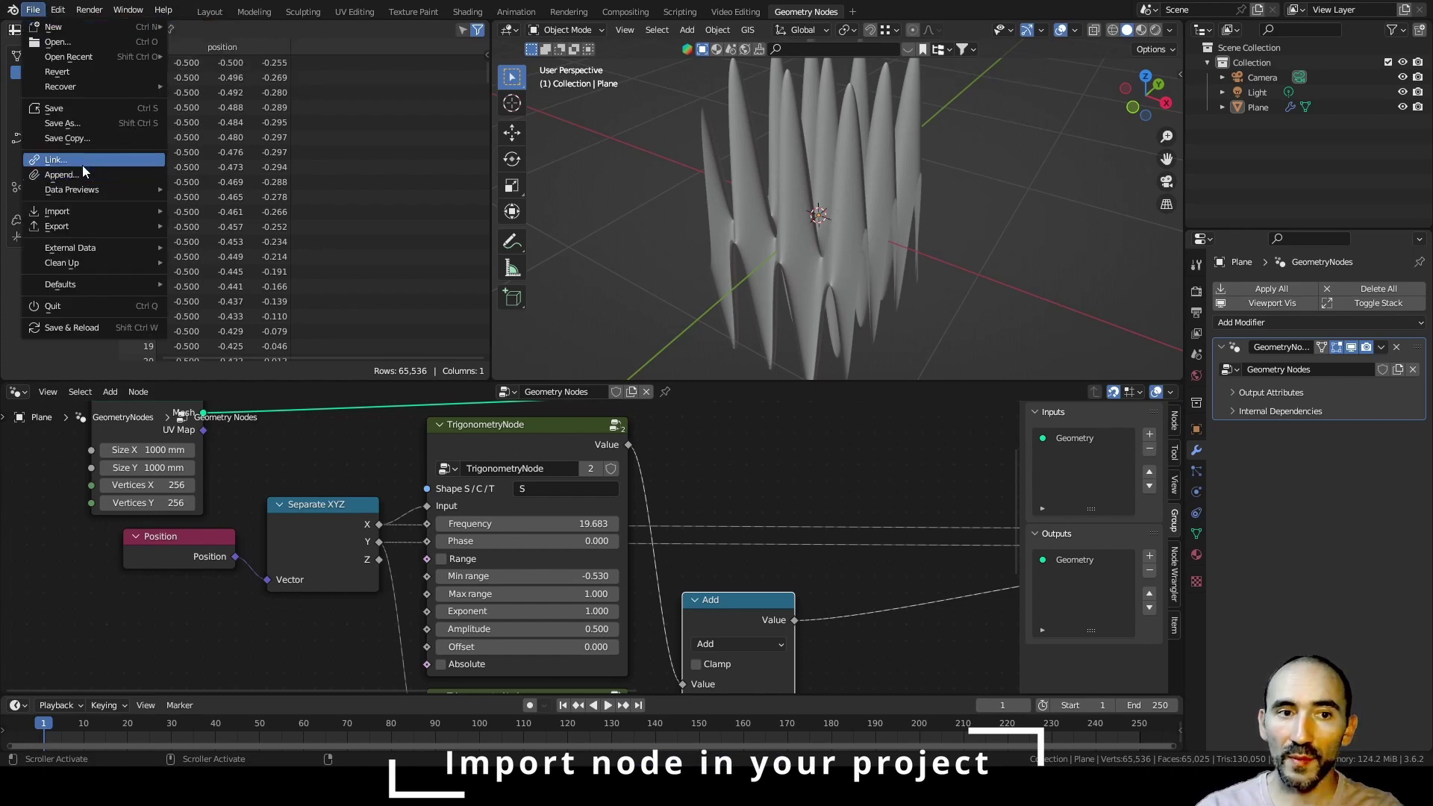
left_click(753, 484)
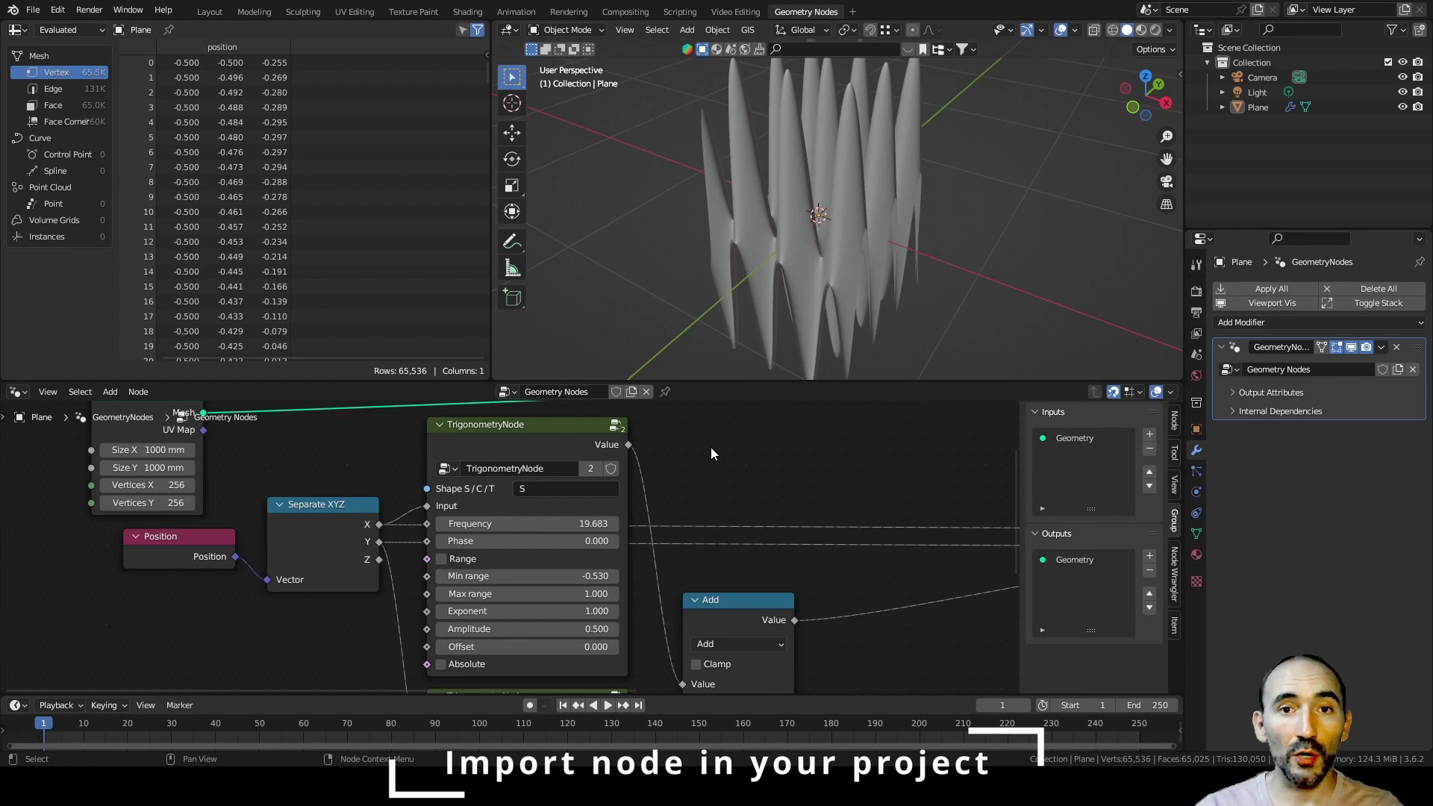
- Search the node list for "trigon" and add another TrigonometryNode between the Add and Combine XYZ nodes
left_click(522, 436)
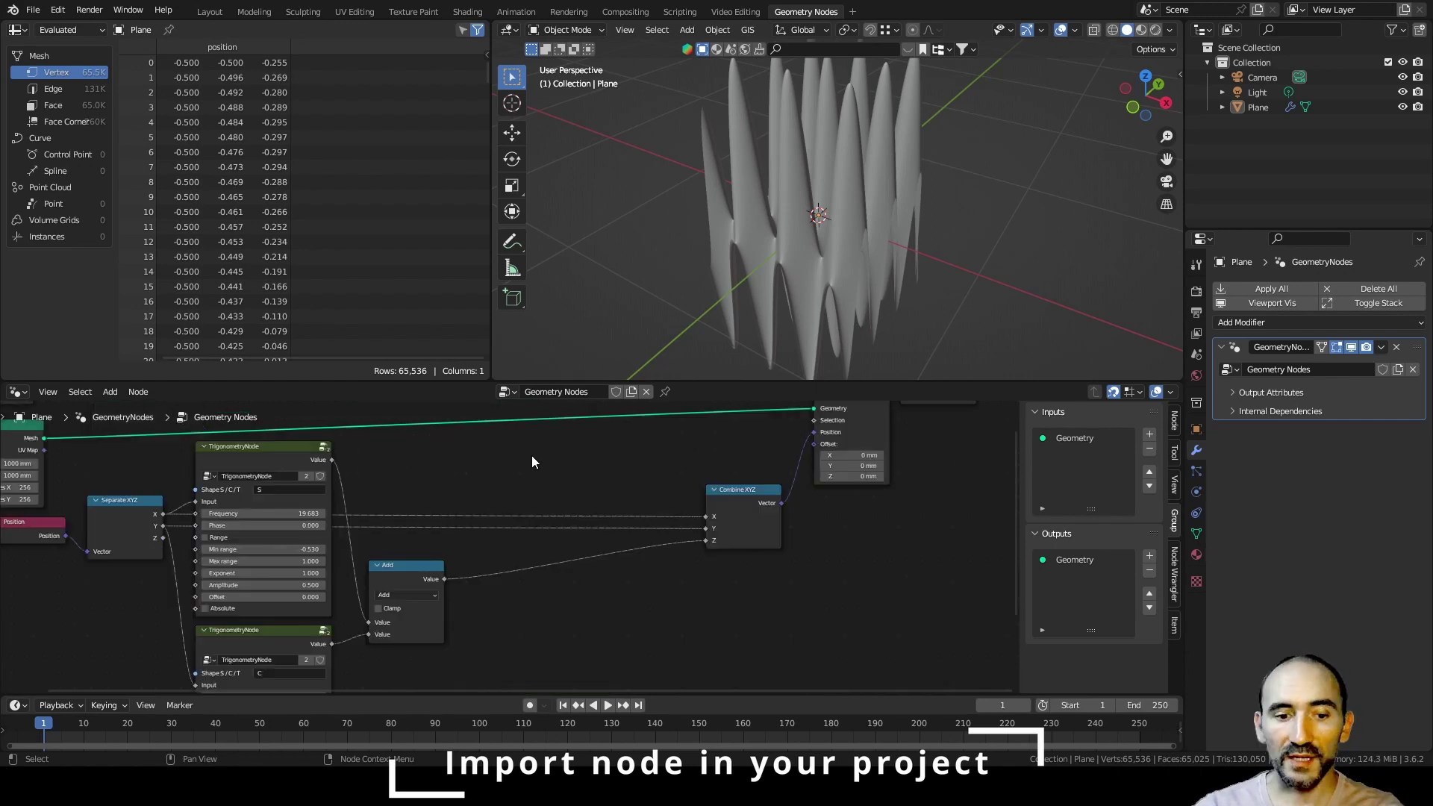
key("F3")
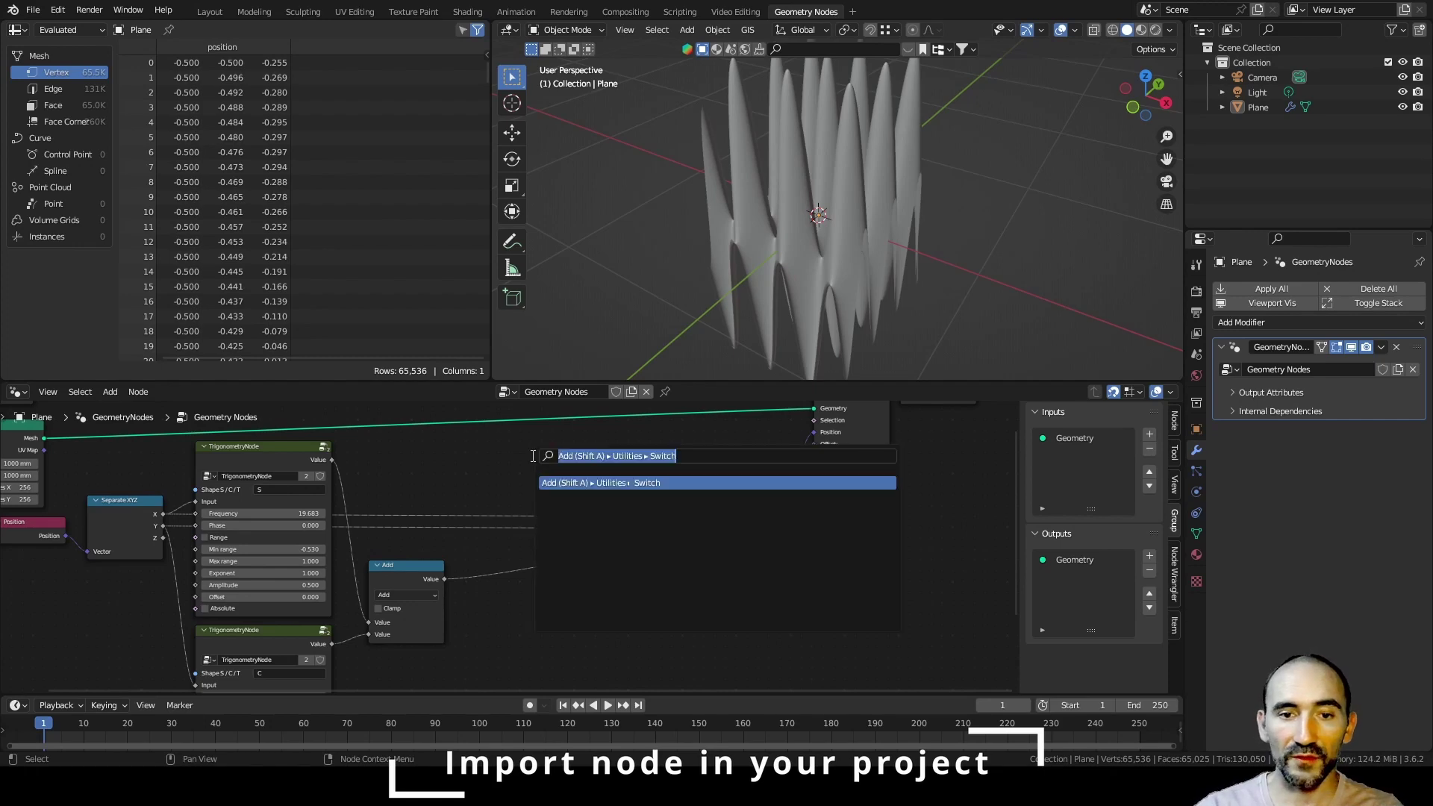
type("trigon")
key("Return")
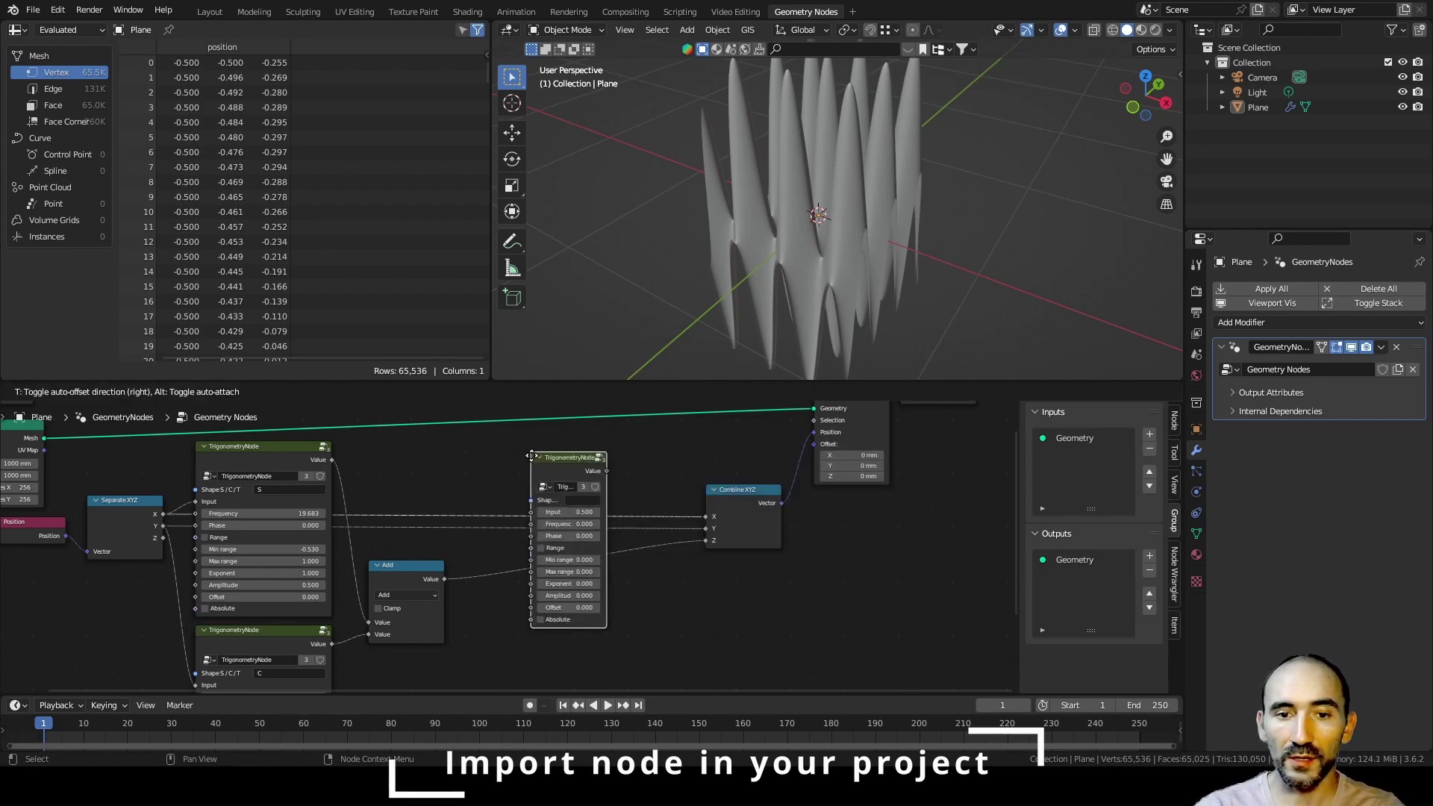